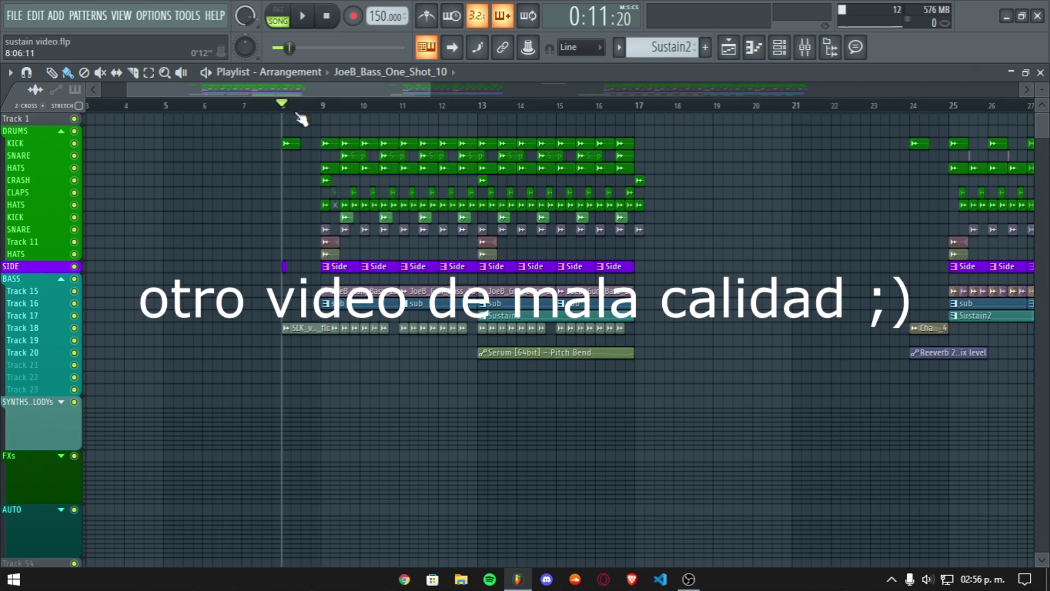
# Step: Play the arrangement from bar 8 and review the first section's drum and bass clips with enlarged tracks
pyautogui.scroll(3, 301, 119)
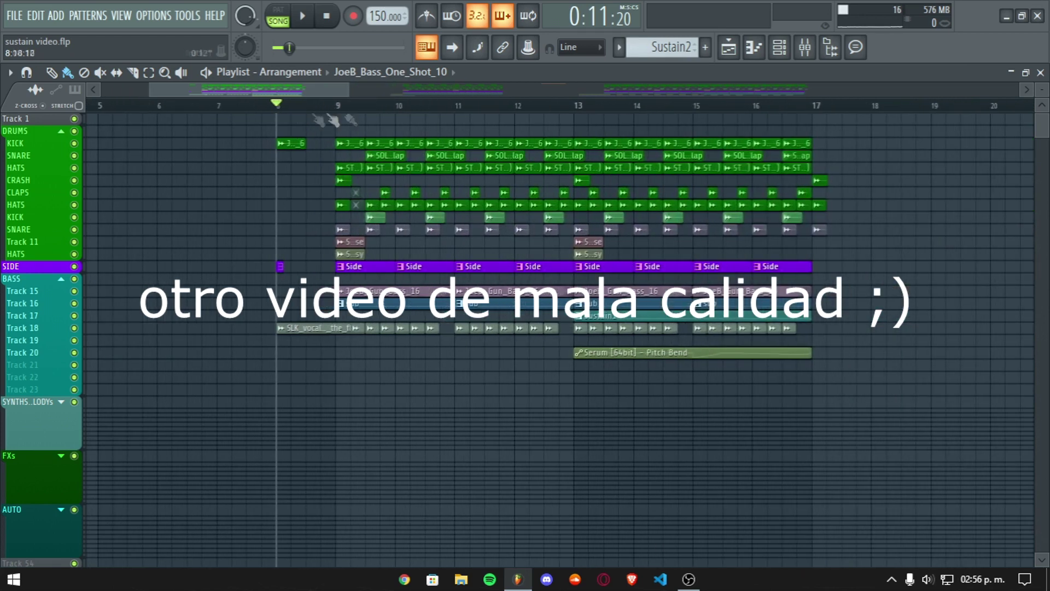
pyautogui.hscroll(2, 332, 93)
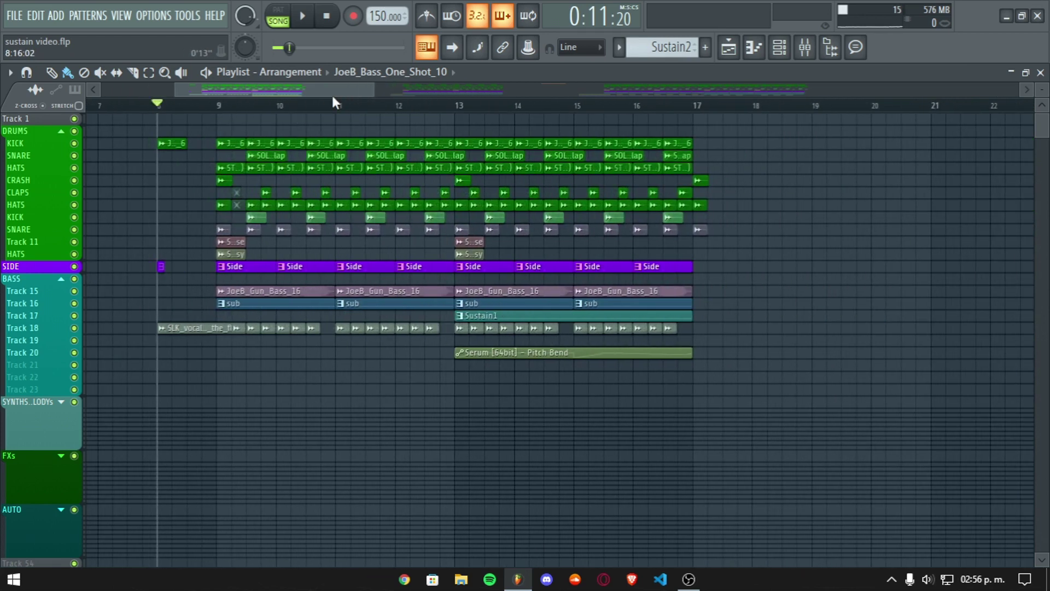
pyautogui.hscroll(-2, 327, 99)
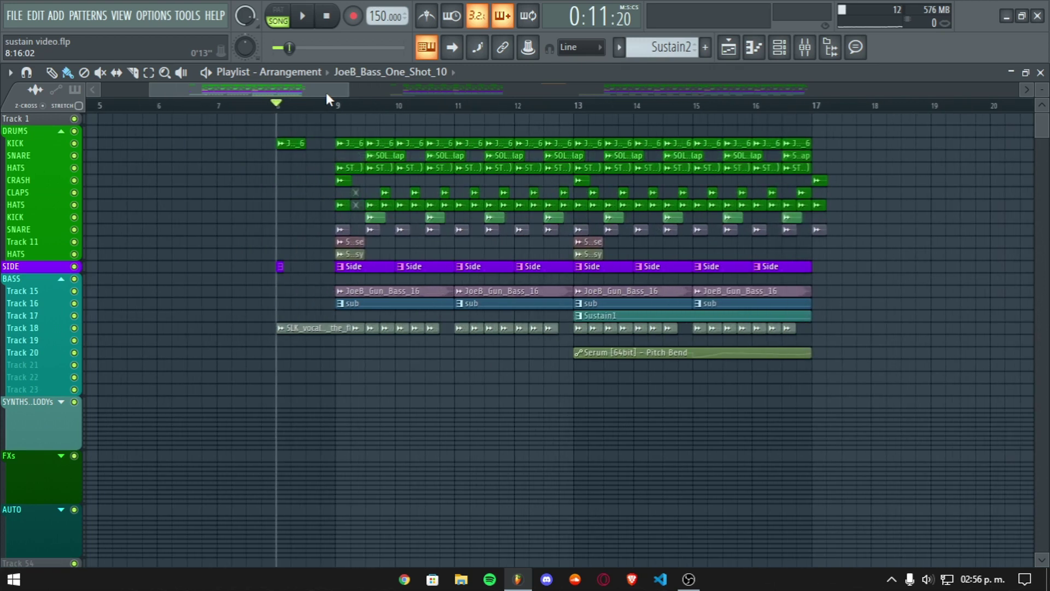
pyautogui.press('space')
pyautogui.hscroll(2, 326, 93)
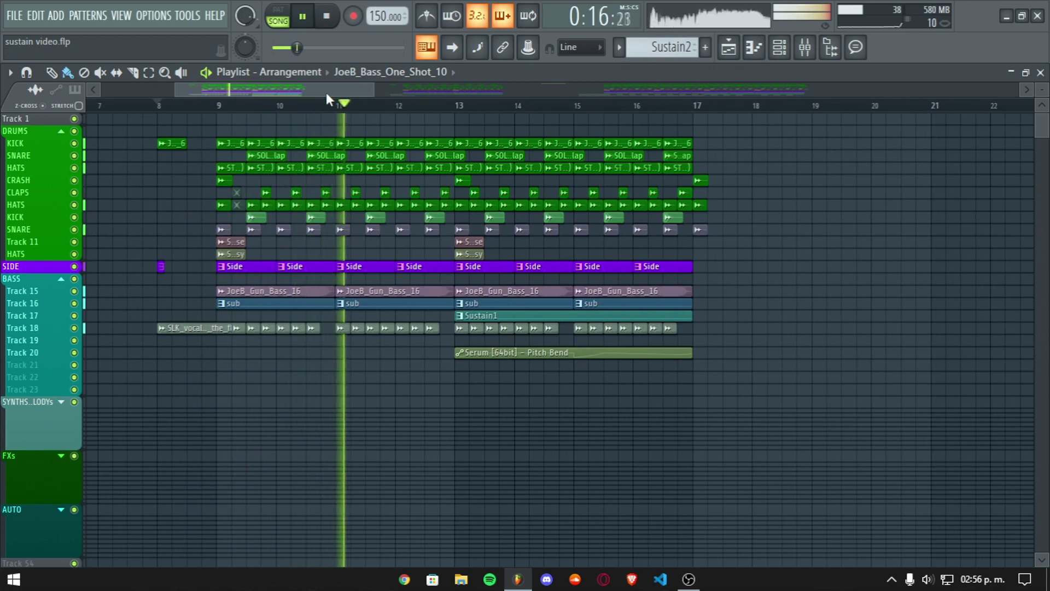
pyautogui.moveTo(1042, 89); pyautogui.dragTo(1042, 72)
pyautogui.scroll(-1, 897, 226)
pyautogui.scroll(-3, 605, 450)
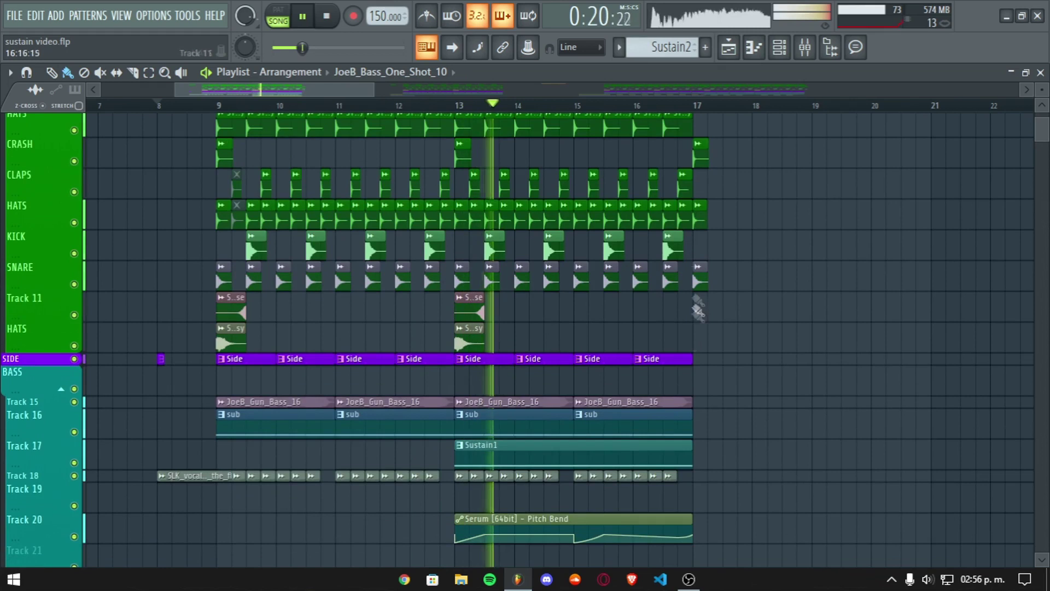
pyautogui.hscroll(4, 589, 93)
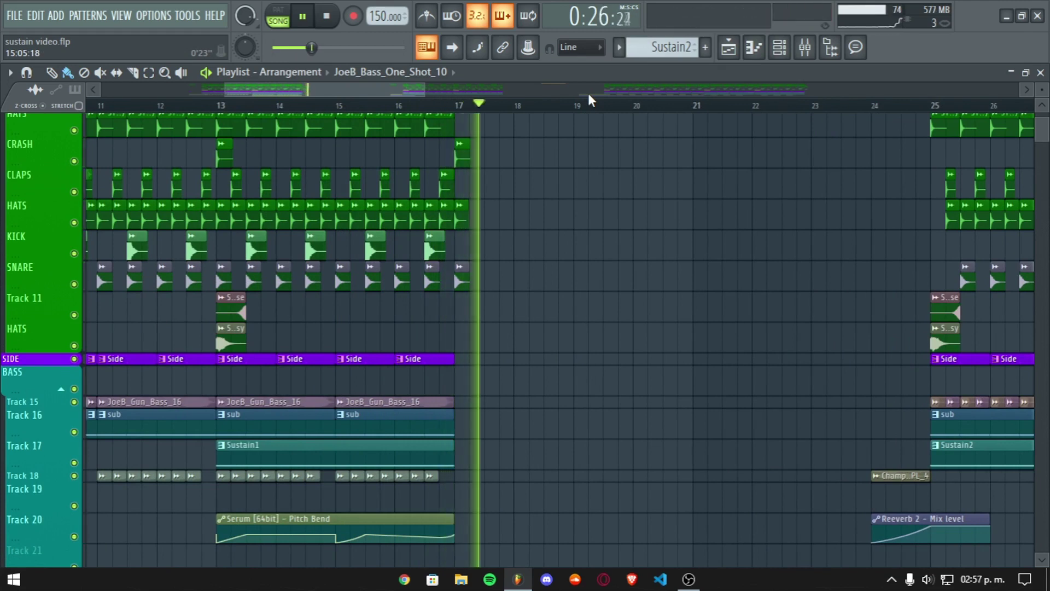
# Step: Play the second section from bar 24 and review its Sustain2, sub and drum clips up to bar 33
pyautogui.hscroll(3, 589, 93)
pyautogui.hscroll(5, 589, 93)
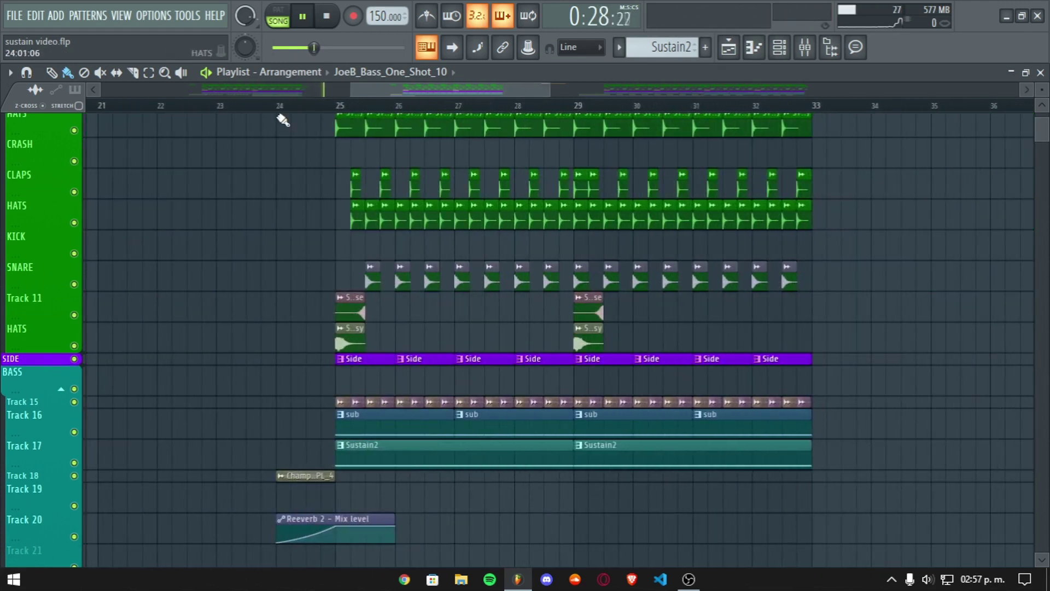
pyautogui.click(280, 112)
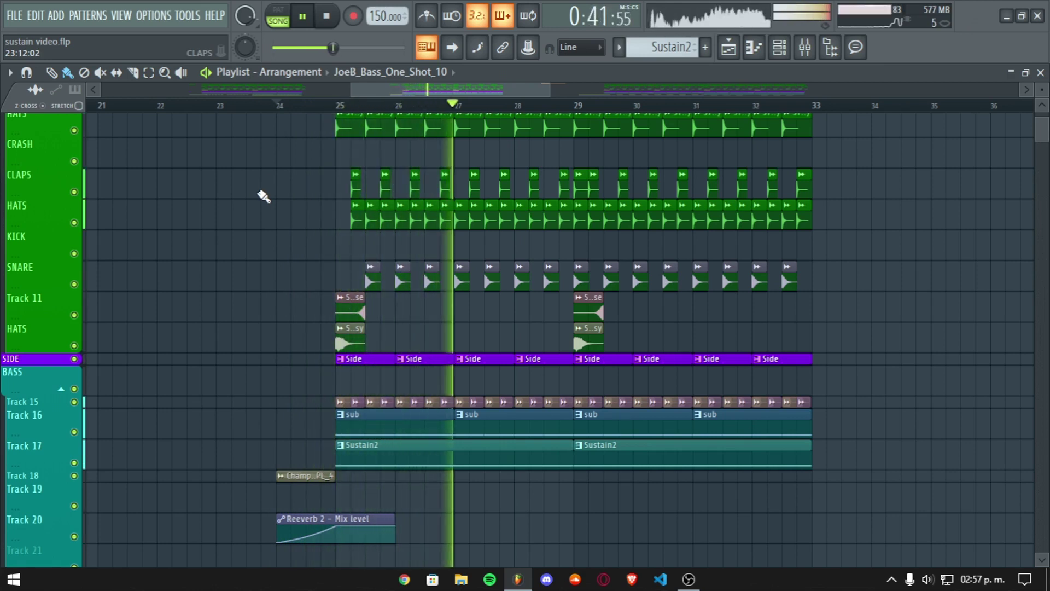
pyautogui.scroll(-1, 375, 94)
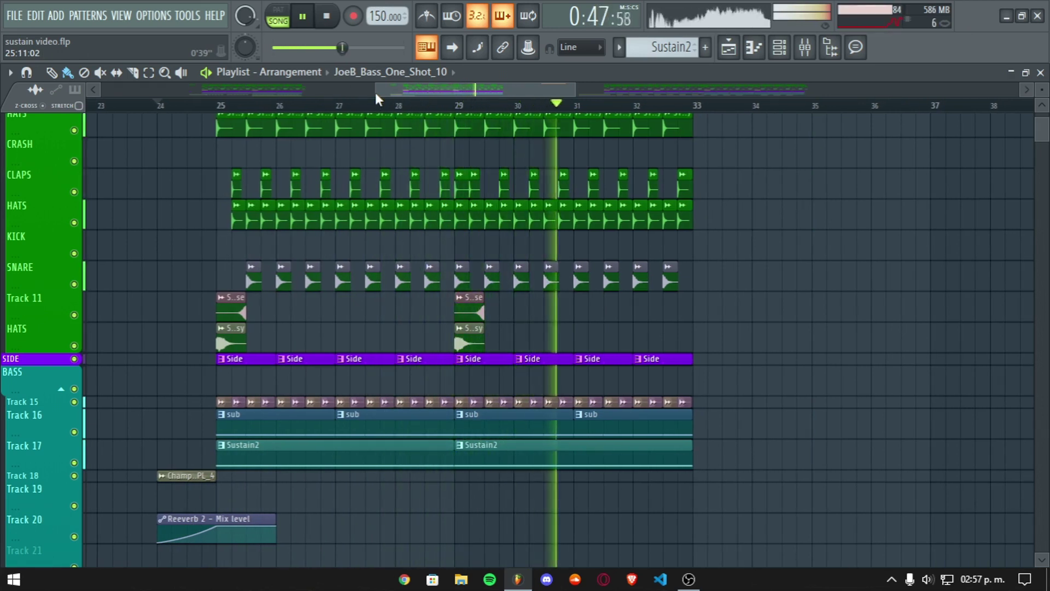
pyautogui.scroll(-3, 375, 93)
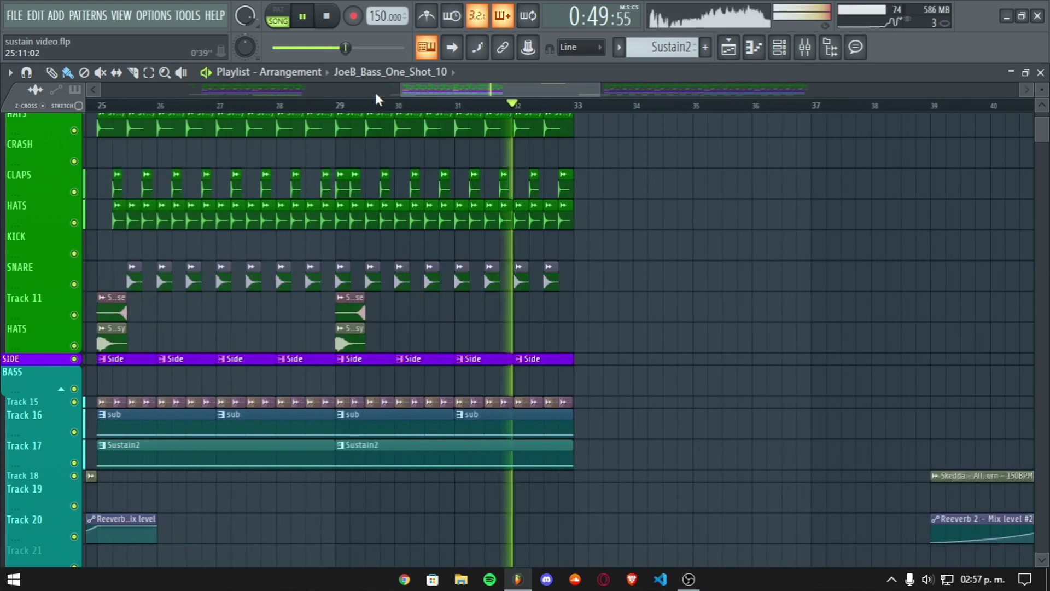
pyautogui.scroll(-1, 375, 93)
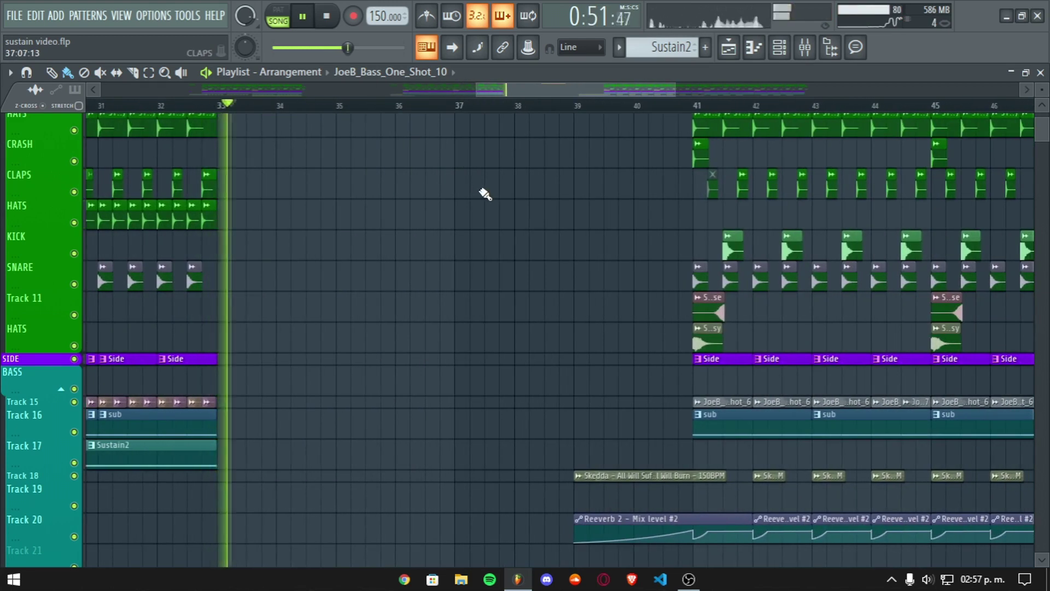
# Step: Stop playback, place the playhead at bar 37 inside the Tempo clip, and check the effects on the BASS mixer track
pyautogui.scroll(4, 483, 183)
pyautogui.scroll(1, 466, 128)
pyautogui.click(405, 106)
pyautogui.press('space')
pyautogui.click(454, 107)
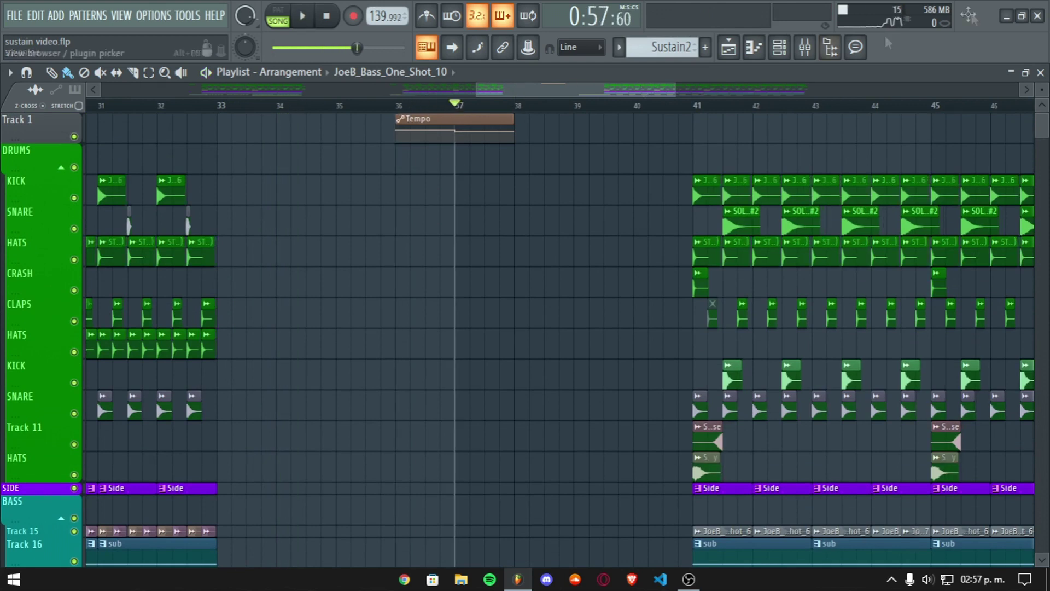
pyautogui.click(805, 47)
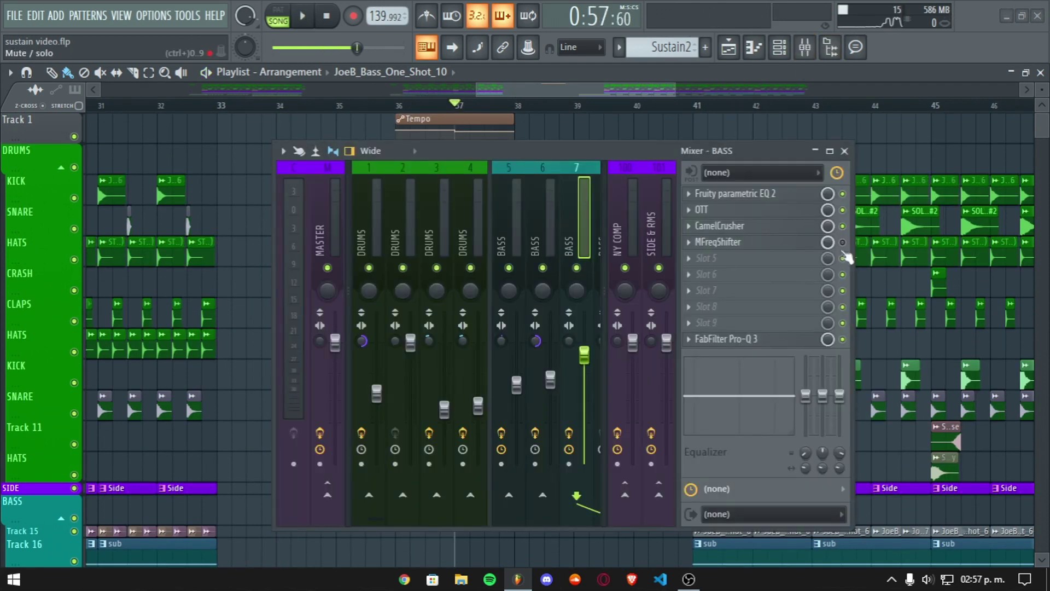
pyautogui.click(844, 151)
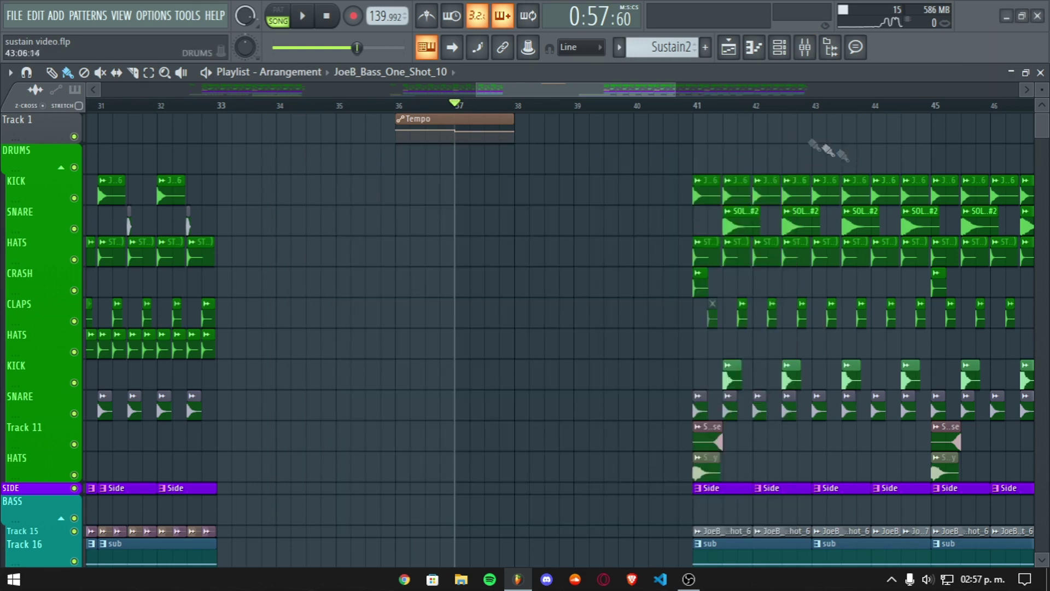
# Step: Play the third section of the arrangement from bar 37 and review its clips from bar 41 onward
pyautogui.hscroll(2, 616, 98)
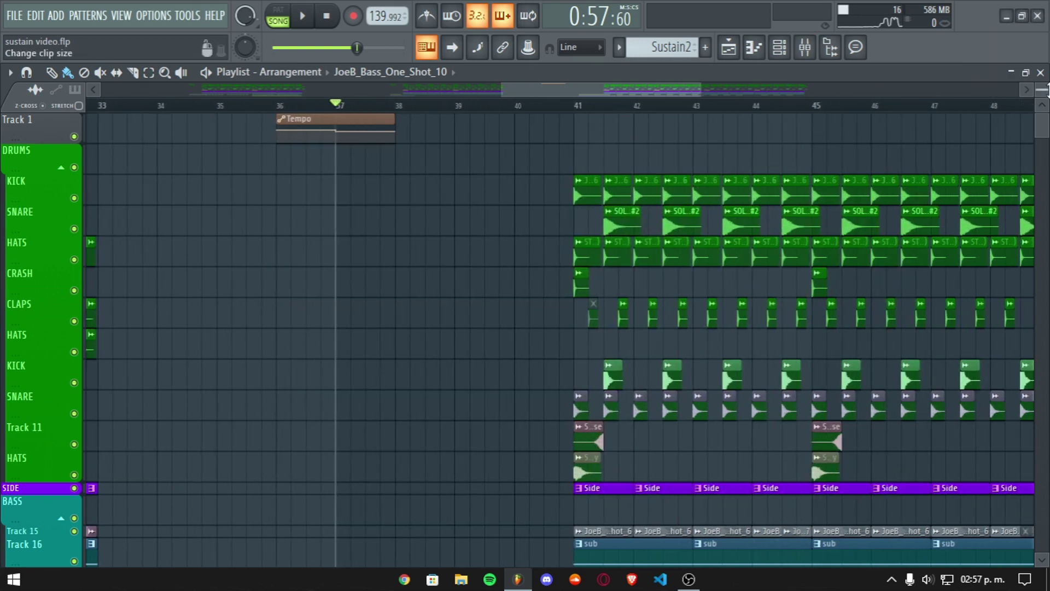
pyautogui.scroll(-4, 1047, 90)
pyautogui.scroll(2, 1047, 90)
pyautogui.scroll(2, 1047, 89)
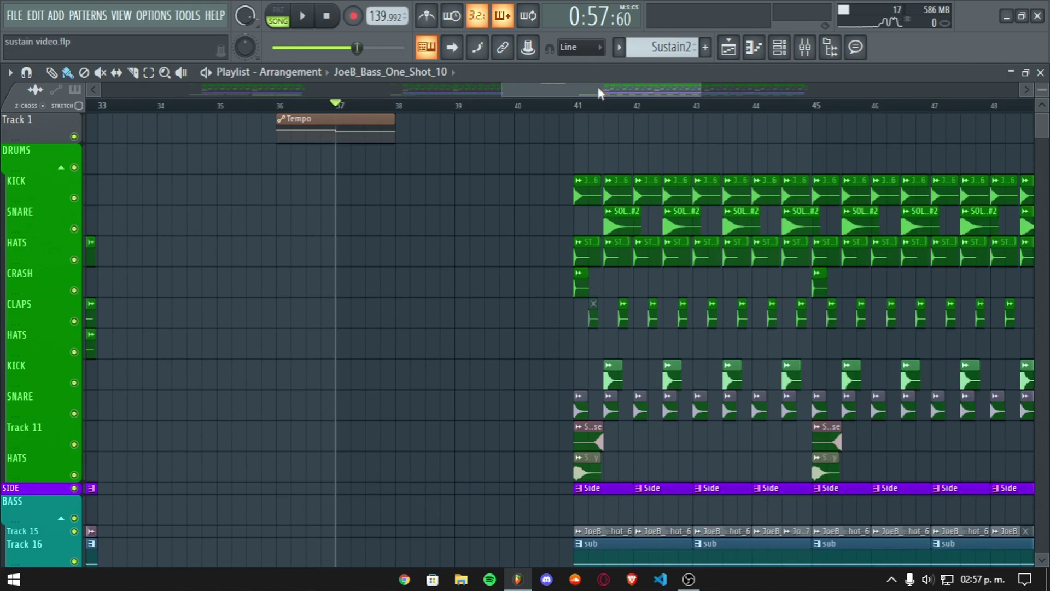
pyautogui.press('space')
pyautogui.scroll(-1, 734, 194)
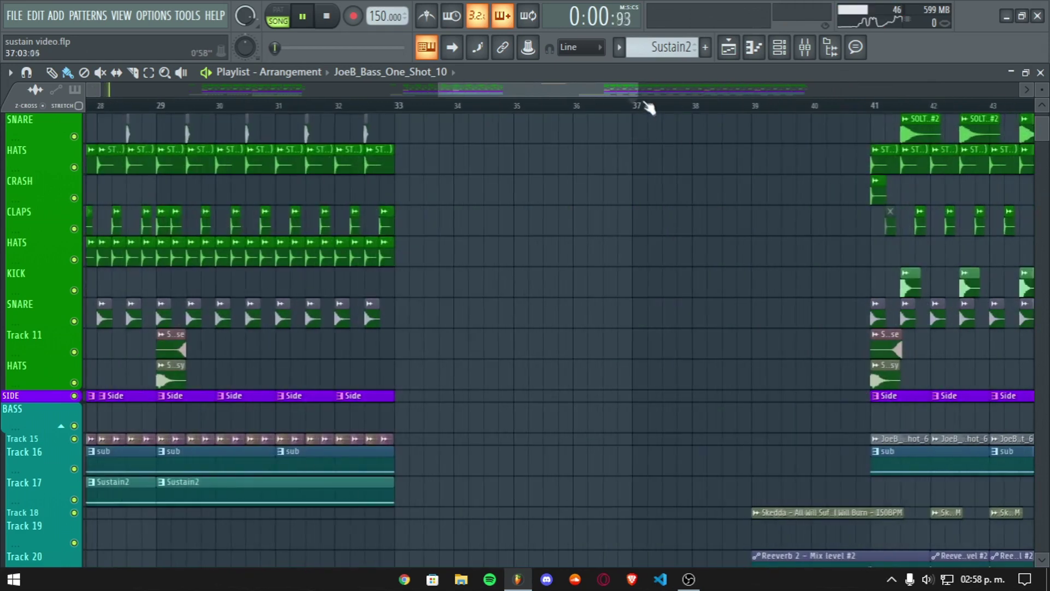
# Step: Stop playback, move the playhead to bar 9, and open the Sustain1 pattern's piano roll
pyautogui.press('space')
pyautogui.click(231, 107)
pyautogui.scroll(3, 239, 110)
pyautogui.scroll(-2, 473, 226)
pyautogui.scroll(-1, 476, 230)
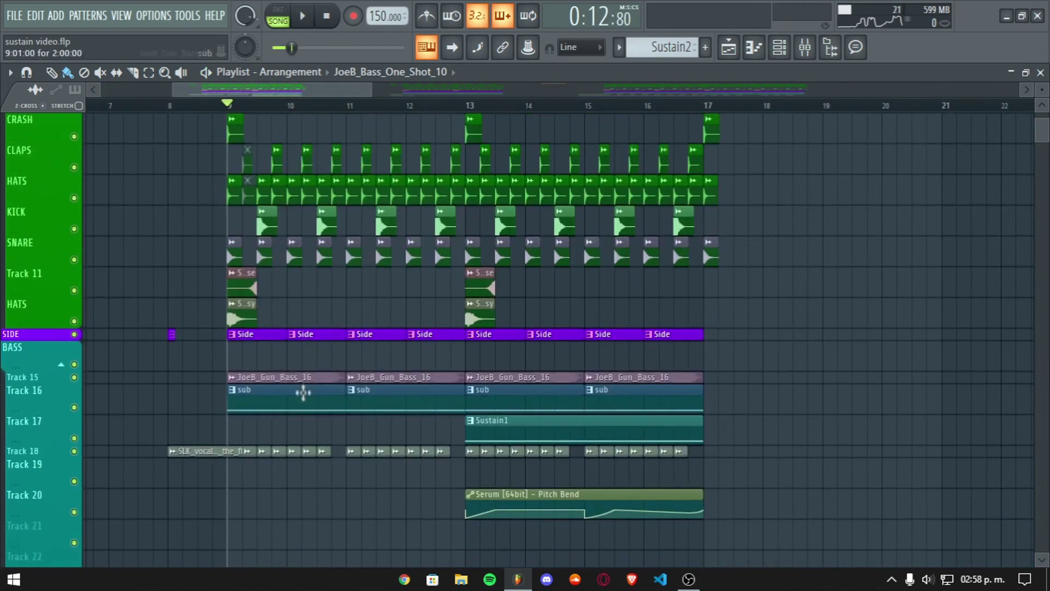
pyautogui.doubleClick(595, 434)
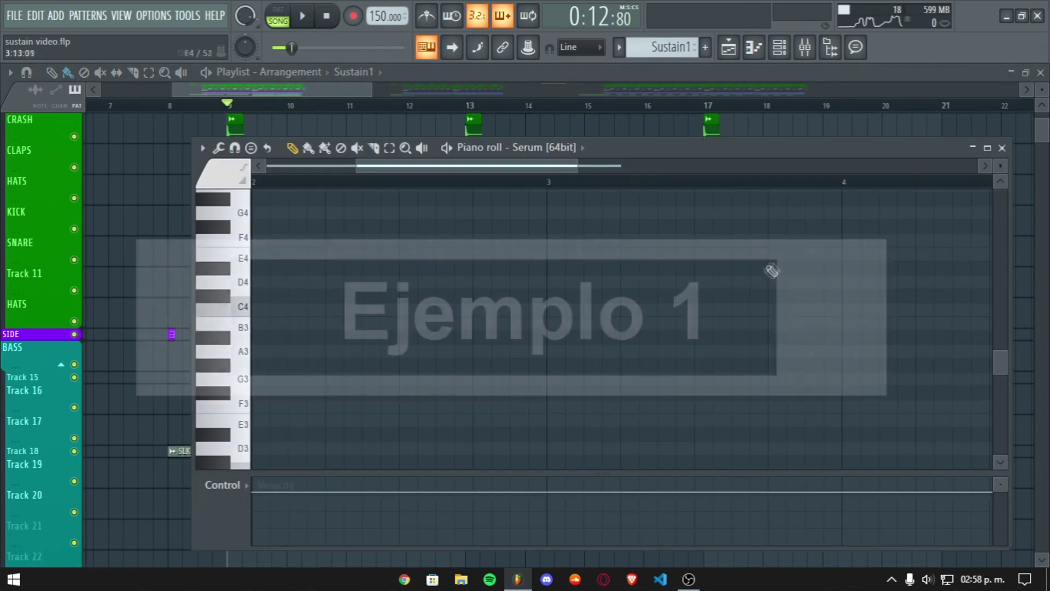
# Step: Audition notes with the Serum "sustain 1" preset and put its plugin window away
pyautogui.moveTo(244, 338); pyautogui.dragTo(241, 312)
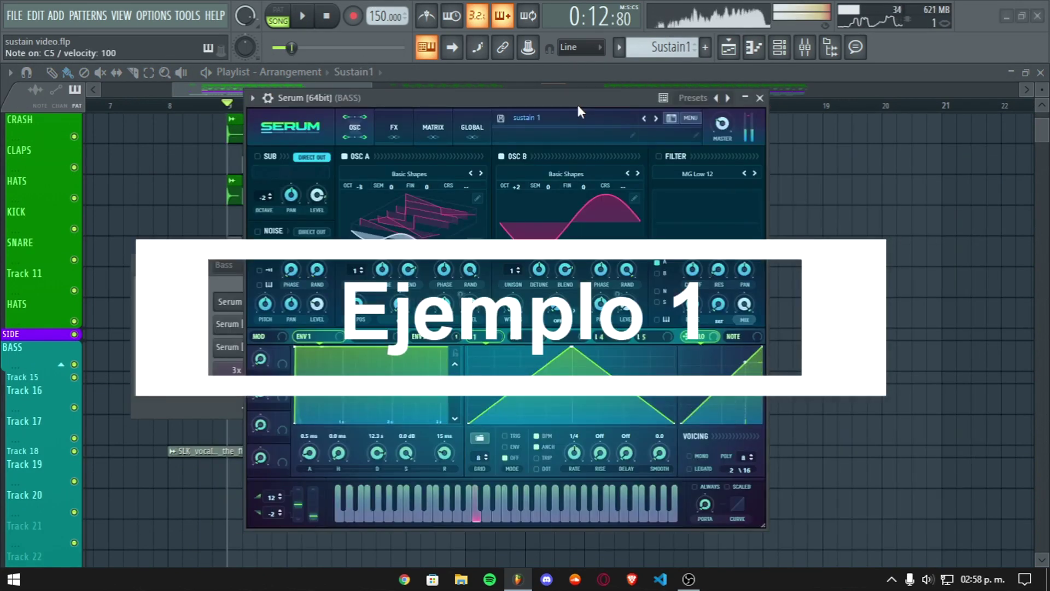
pyautogui.press('s')
pyautogui.press('c')
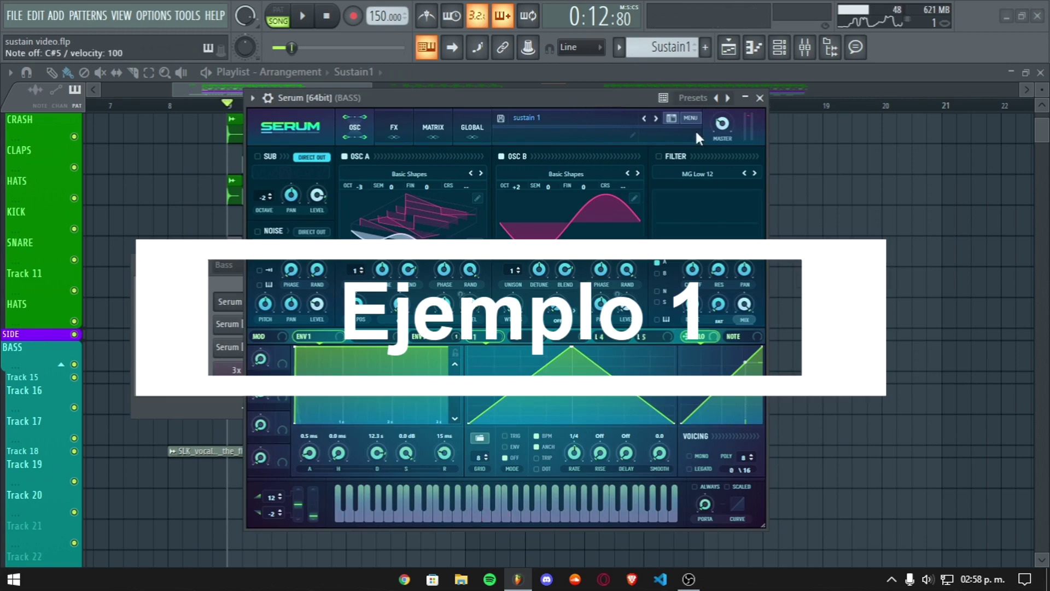
pyautogui.moveTo(632, 100); pyautogui.dragTo(669, 108)
pyautogui.click(748, 100)
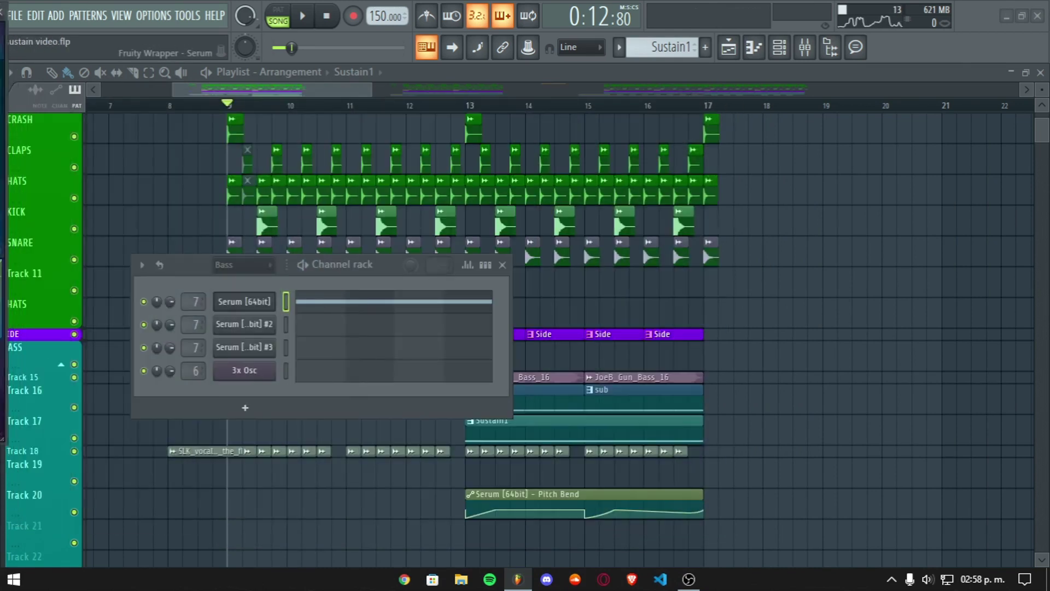
# Step: Add a Serum_x64 channel to the Bass group in the Channel rack and route it to mixer track 7
pyautogui.click(266, 415)
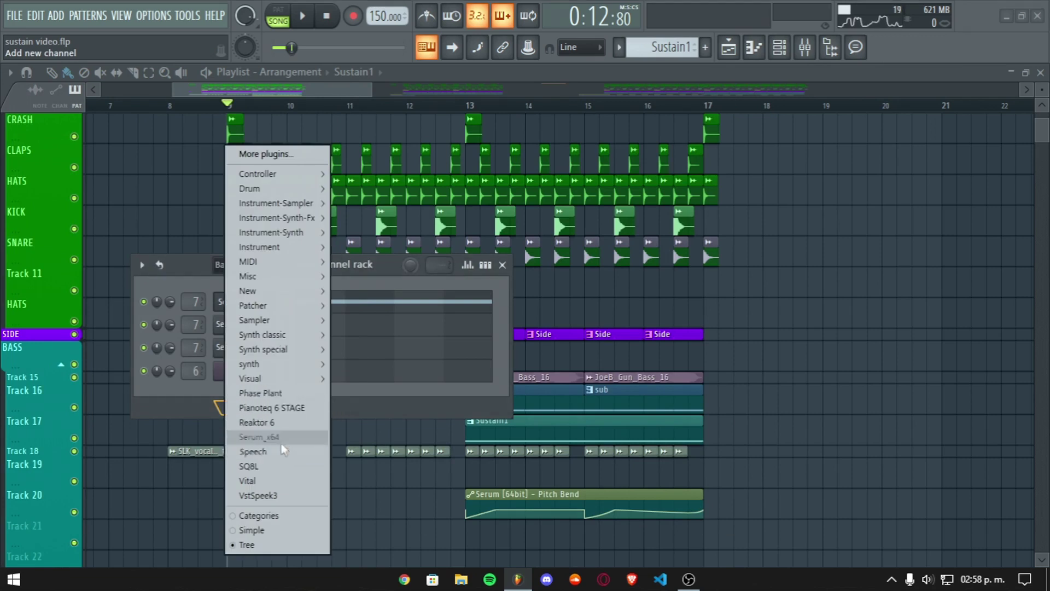
pyautogui.click(281, 439)
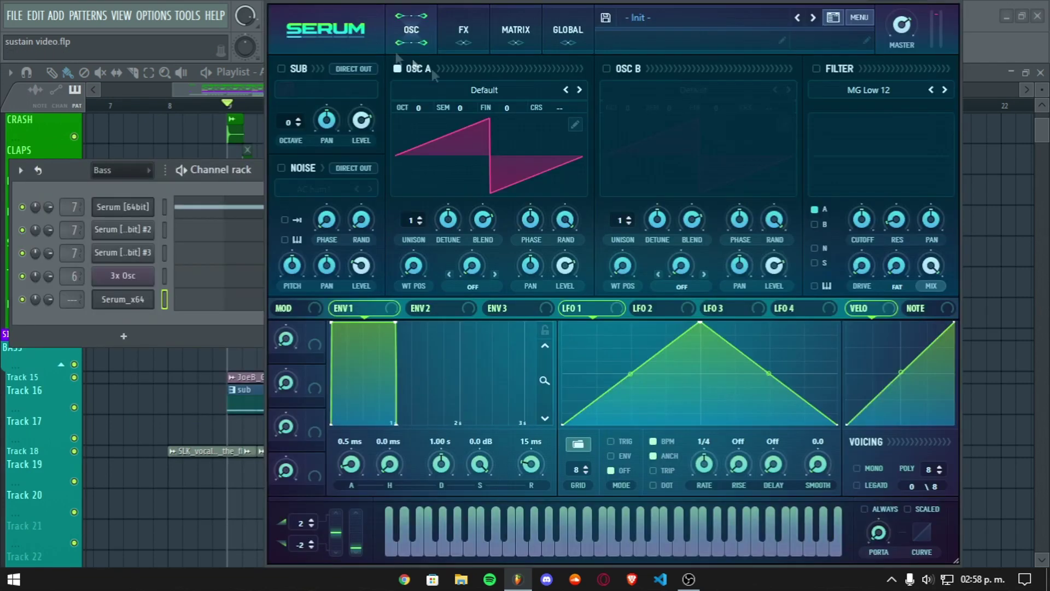
pyautogui.click(68, 302)
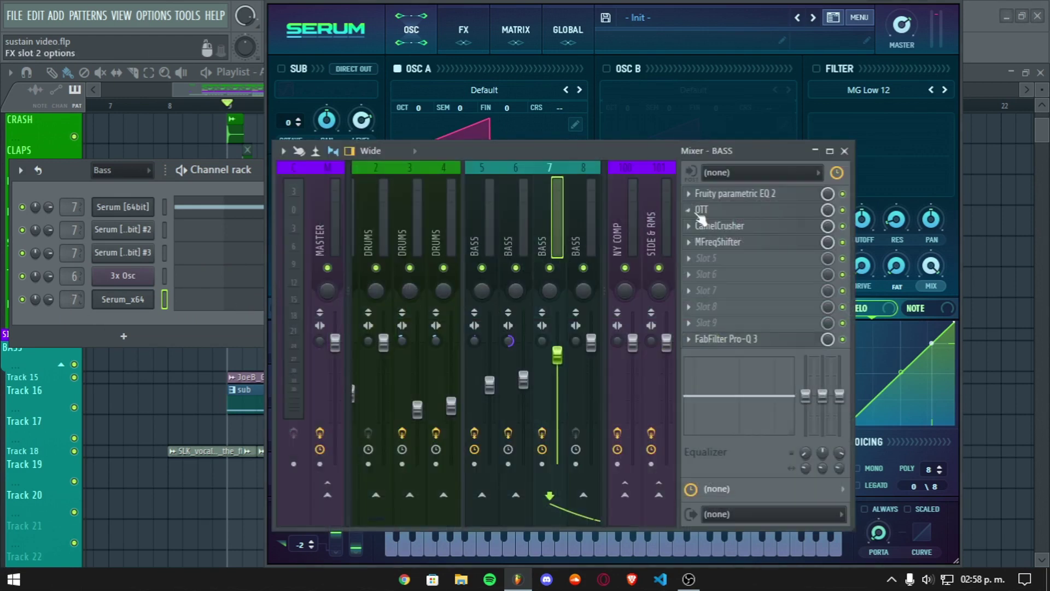
# Step: Examine the Fruity parametric EQ 2 curve and the OTT settings on the BASS mixer track
pyautogui.click(733, 194)
pyautogui.moveTo(178, 168); pyautogui.dragTo(197, 152)
pyautogui.moveTo(585, 139); pyautogui.dragTo(596, 165)
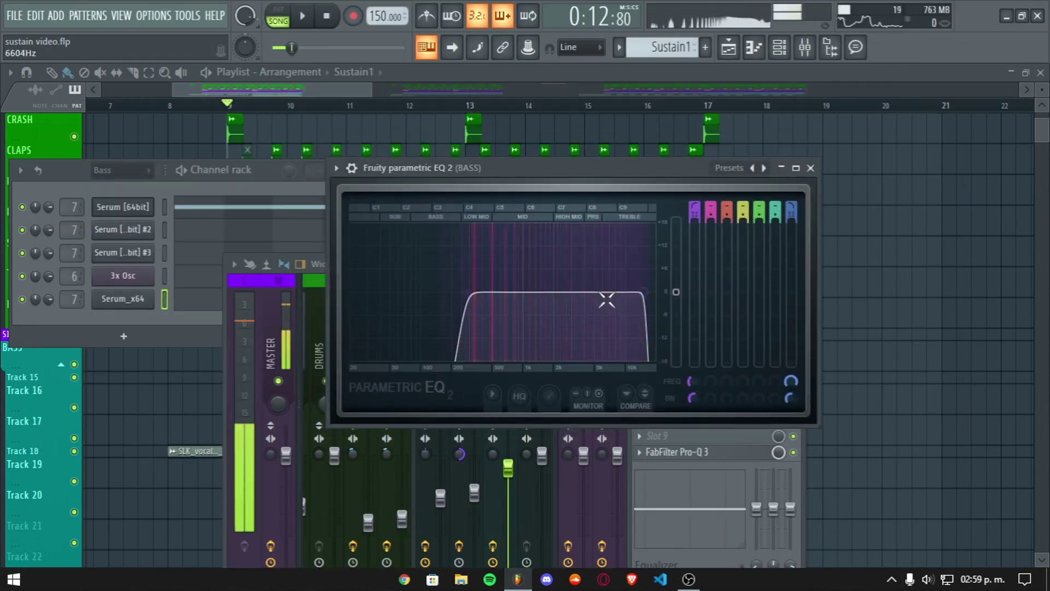
pyautogui.click(811, 168)
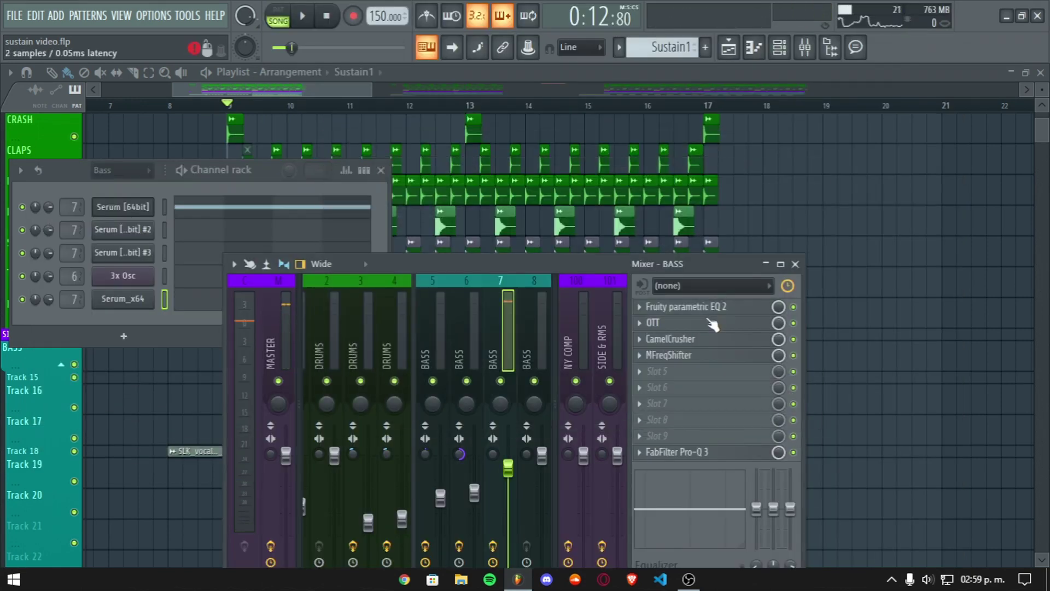
pyautogui.click(709, 323)
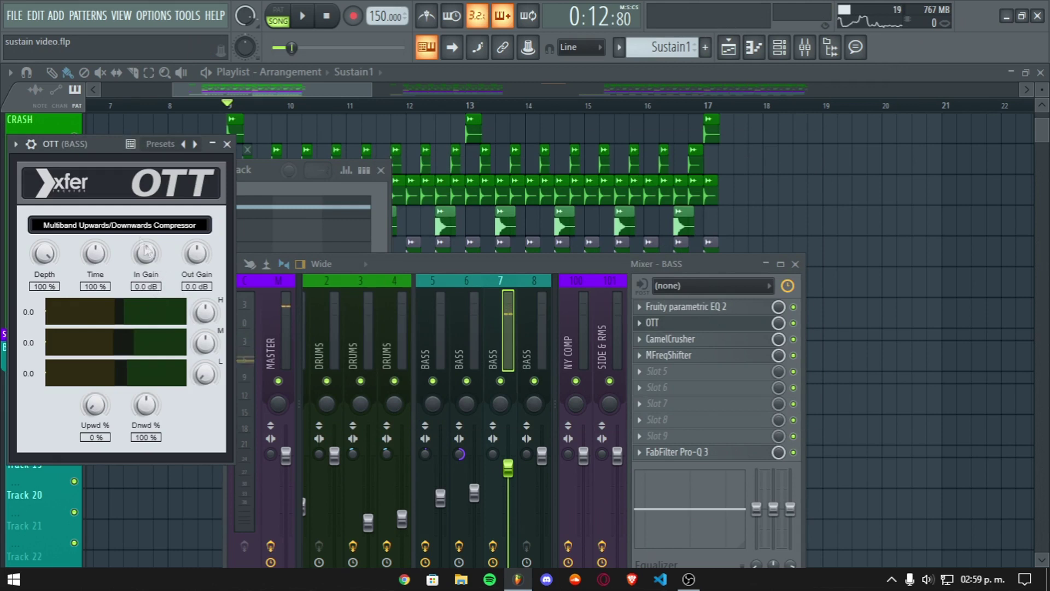
pyautogui.moveTo(108, 143); pyautogui.dragTo(396, 154)
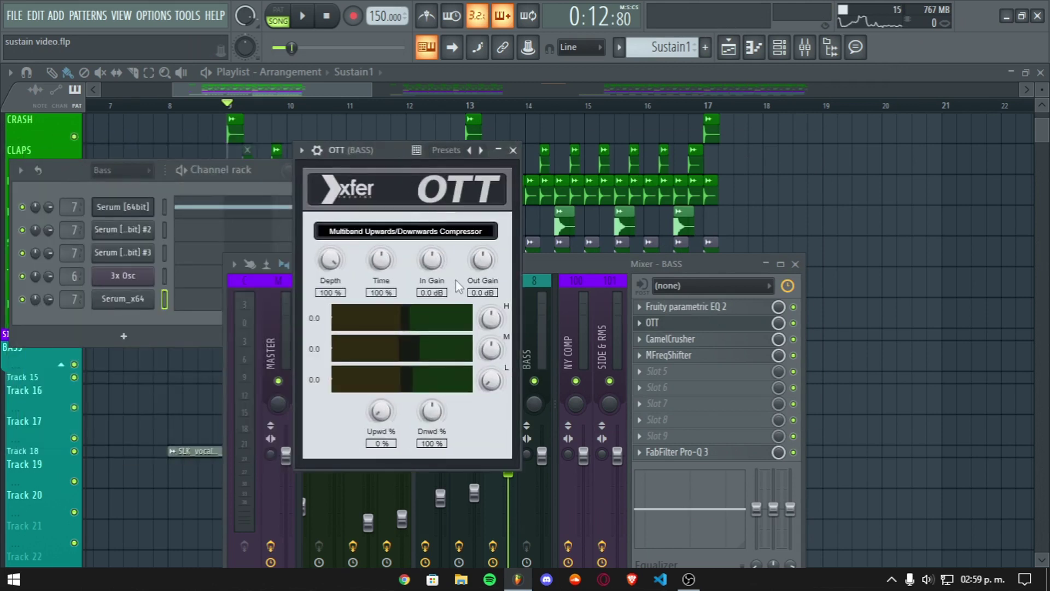
pyautogui.click(513, 151)
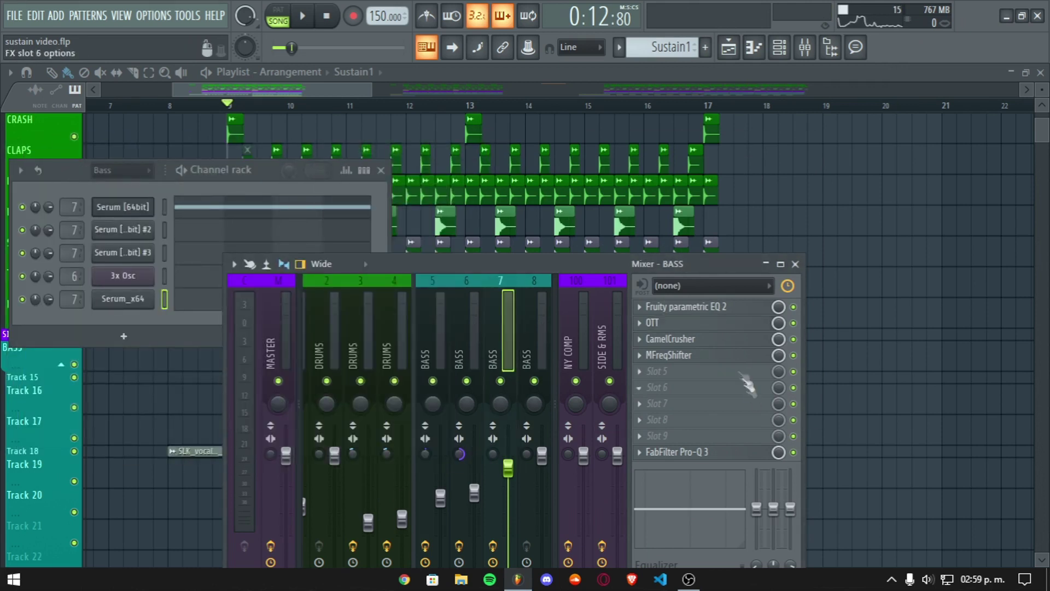
# Step: Check CamelCrusher's British Clean patch on the BASS mixer track and disable MFreqShifter
pyautogui.click(706, 340)
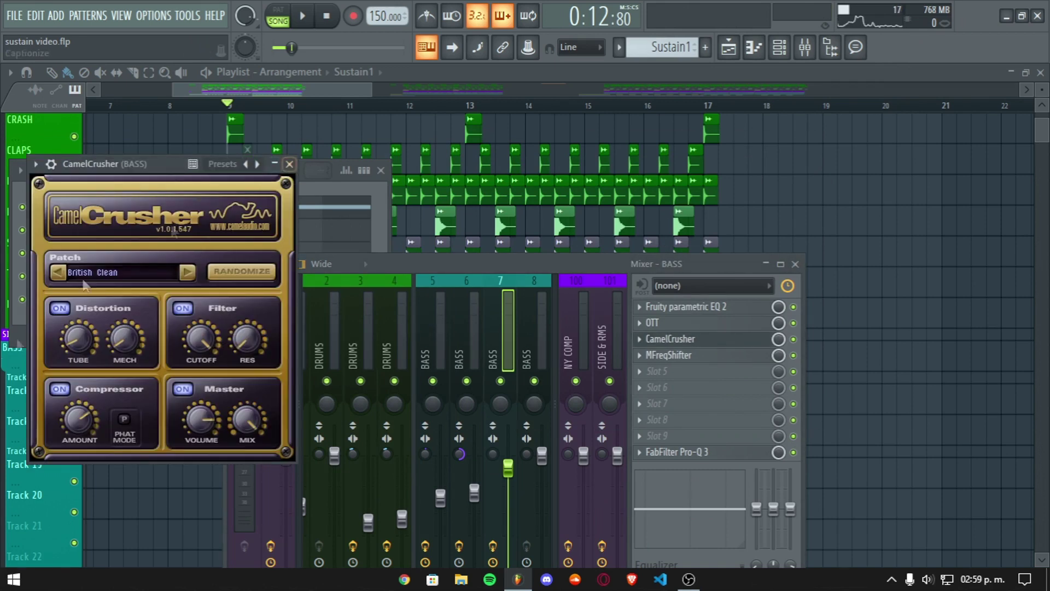
pyautogui.click(290, 164)
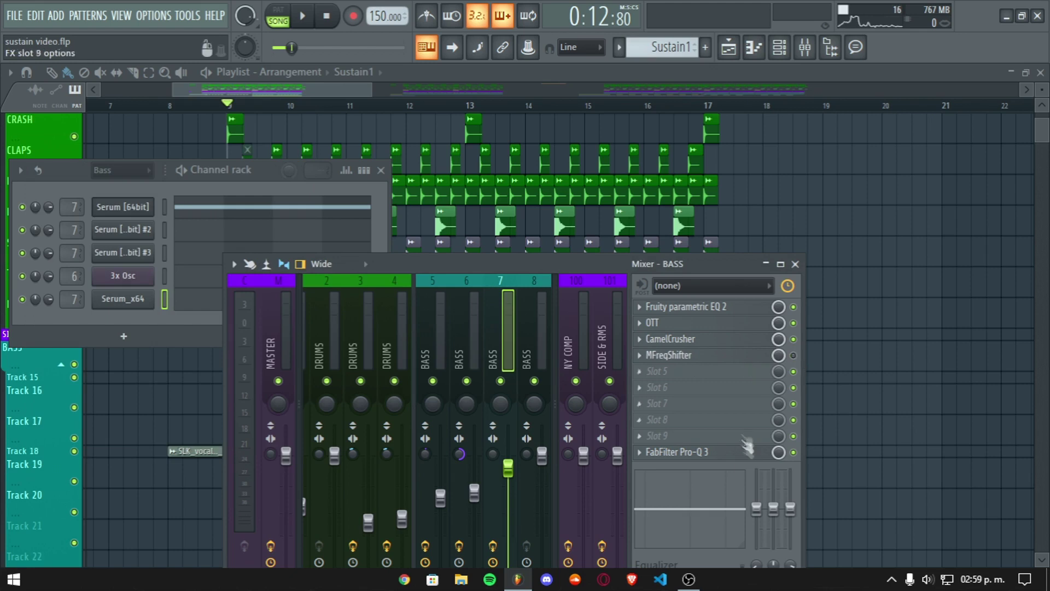
# Step: Examine the FabFilter Pro-Q 3 curve on the BASS mixer track and return to the new Serum_x64 channel's editor
pyautogui.click(661, 456)
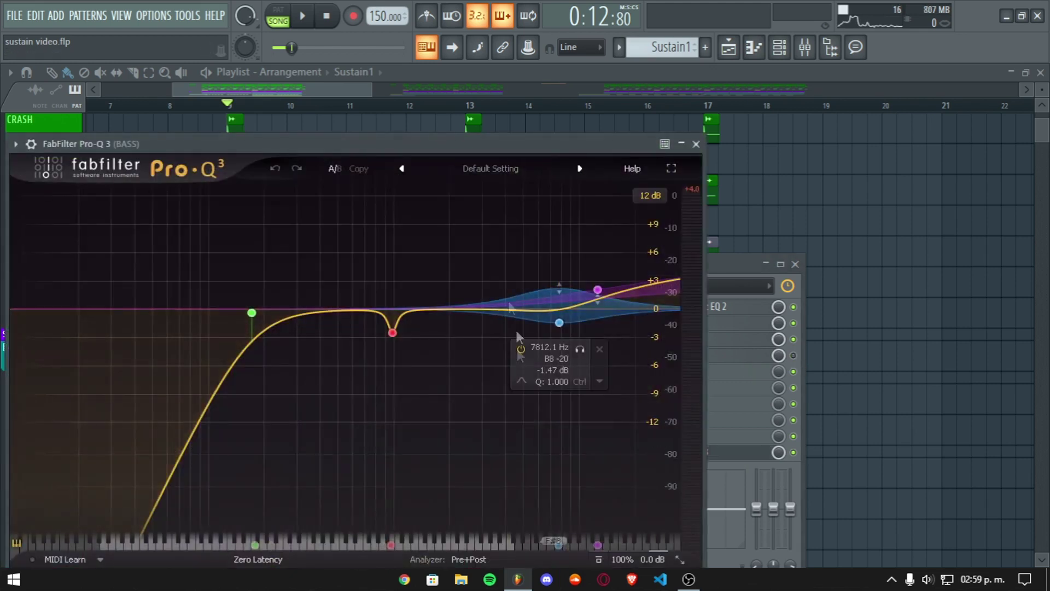
pyautogui.moveTo(465, 147); pyautogui.dragTo(566, 129)
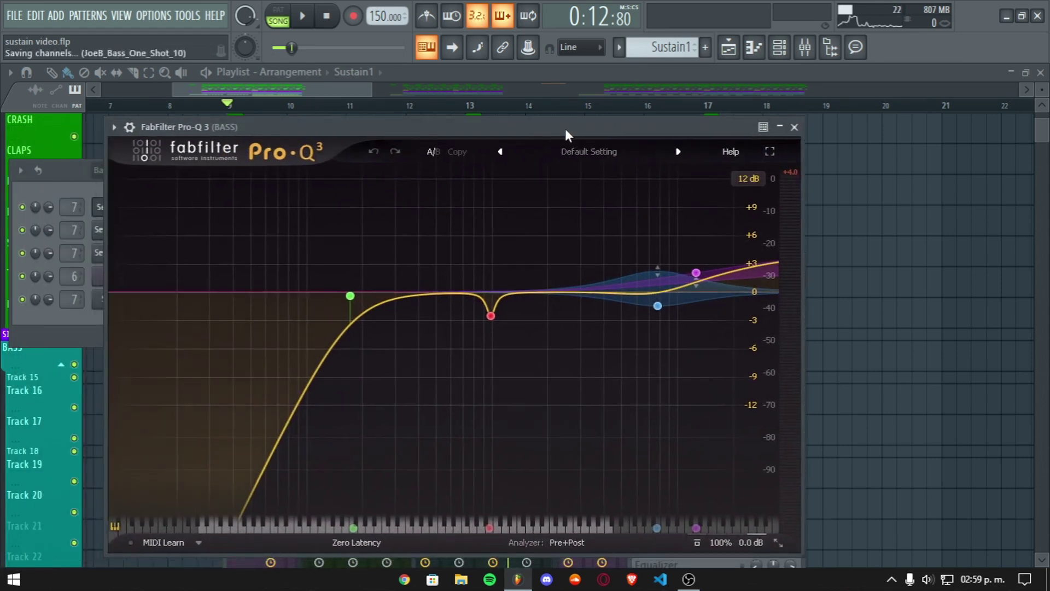
pyautogui.click(124, 299)
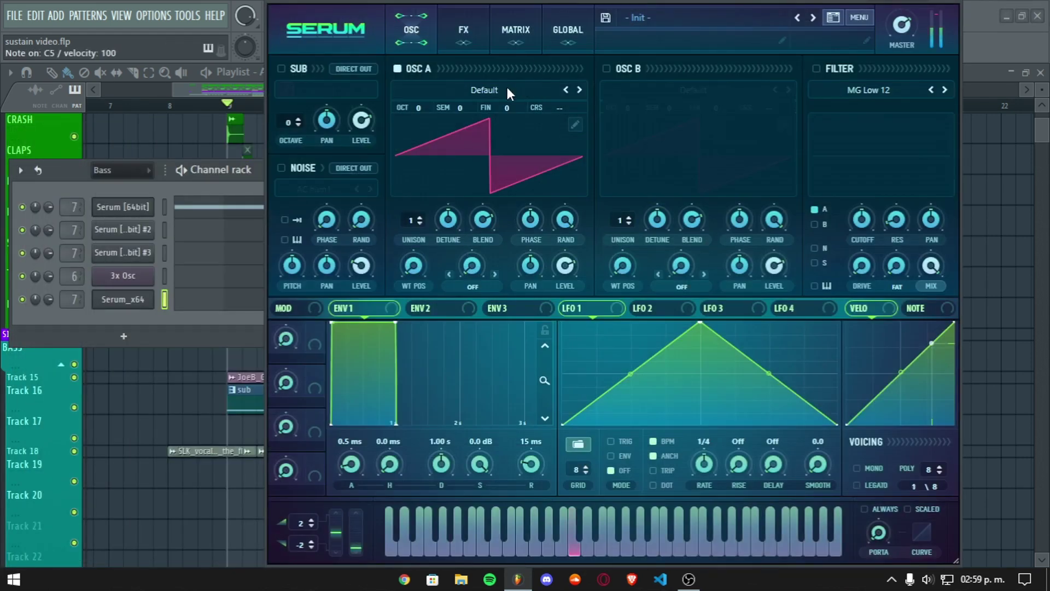
# Step: Load the Analog wavetable Basic Shapes into Osc A, then enable Osc B with the same wavetable
pyautogui.click(500, 91)
pyautogui.moveTo(474, 110)
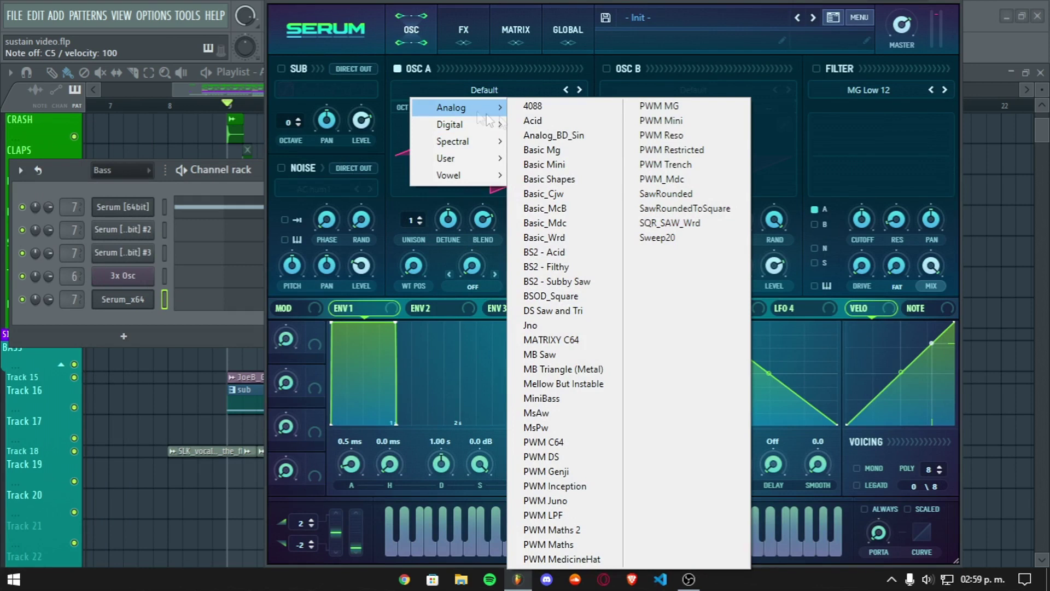
pyautogui.click(579, 178)
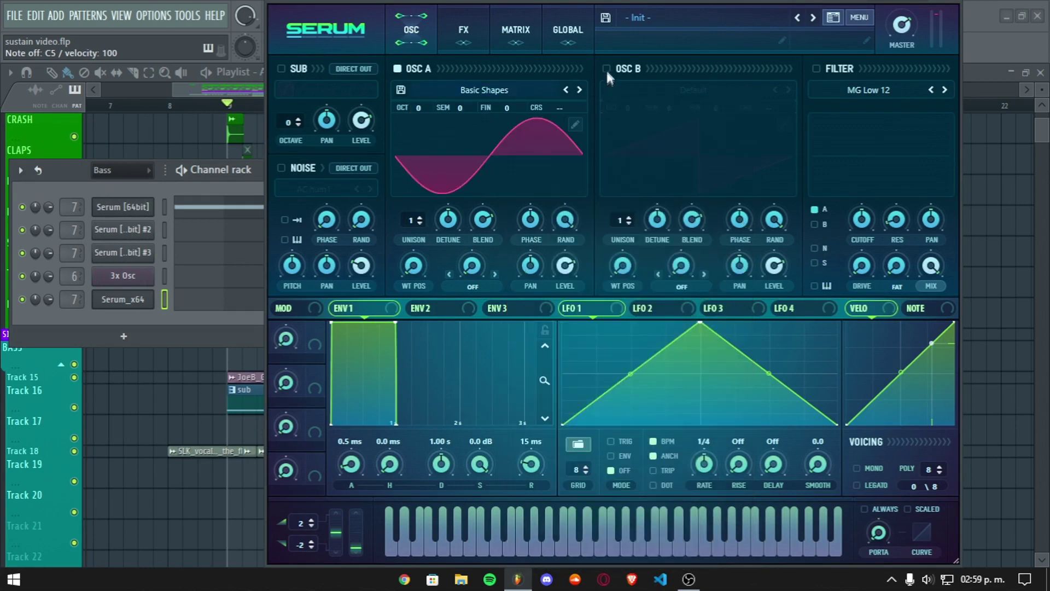
pyautogui.click(606, 68)
pyautogui.click(642, 90)
pyautogui.moveTo(662, 107)
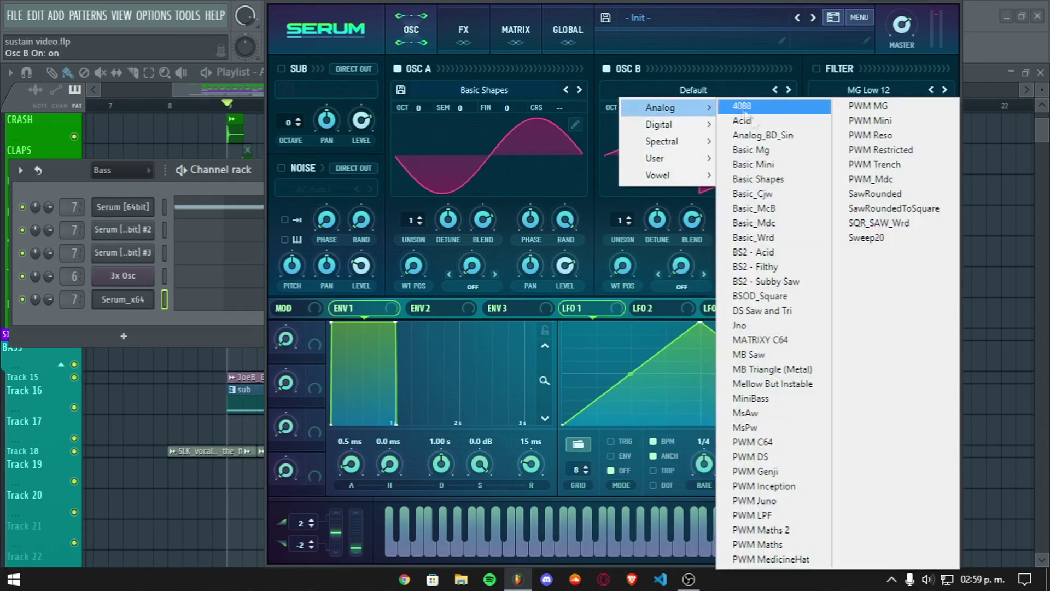
pyautogui.click(777, 179)
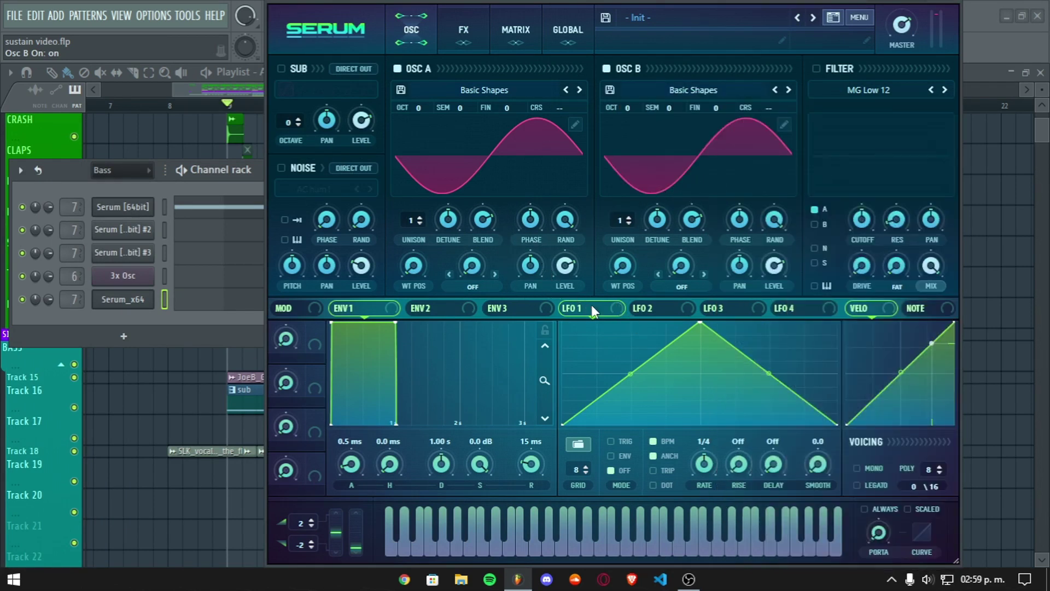
# Step: Reshape LFO 1 with a rapid rise at the start, a flat full-height plateau and a curved drop at the end
pyautogui.moveTo(700, 323); pyautogui.dragTo(578, 282)
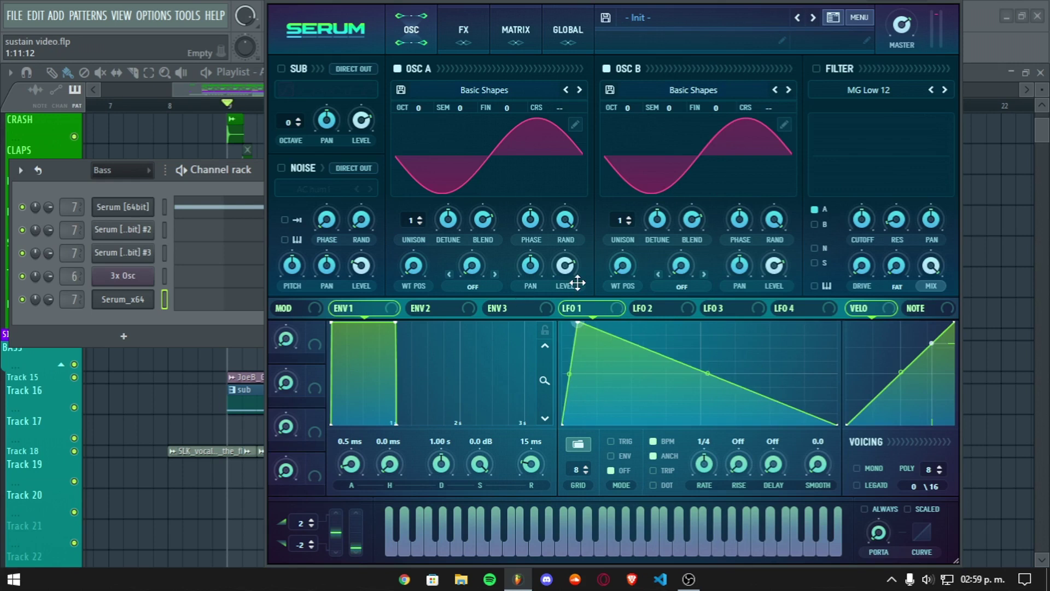
pyautogui.doubleClick(778, 359)
pyautogui.moveTo(778, 359); pyautogui.dragTo(781, 299)
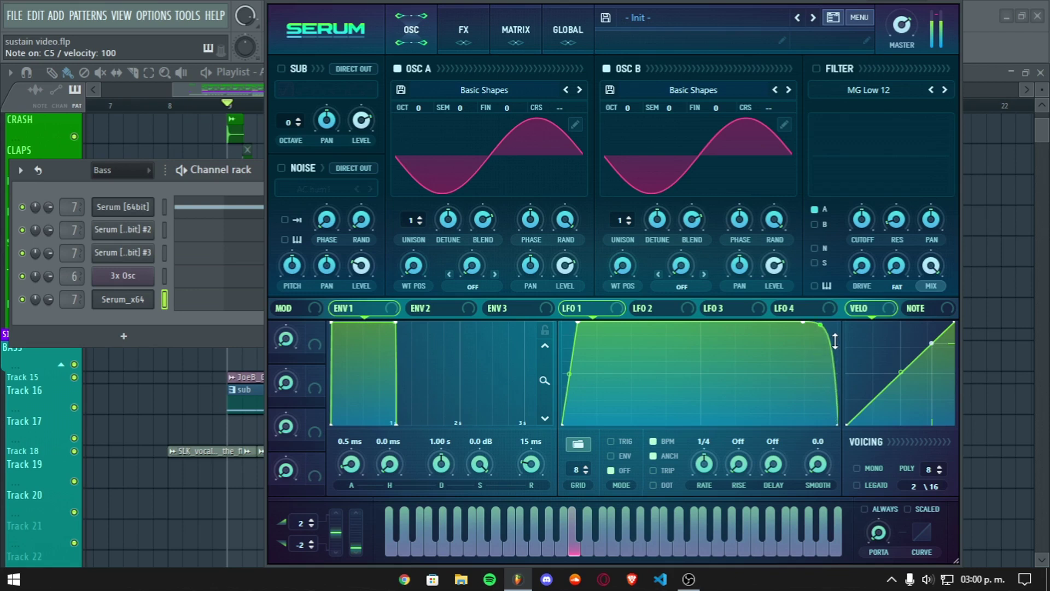
# Step: Modulate Osc A's level with LFO 1 at 100, and set LFO 1 to an 8 bar rate and TRIG mode with a steeper rise
pyautogui.moveTo(582, 310); pyautogui.dragTo(558, 225)
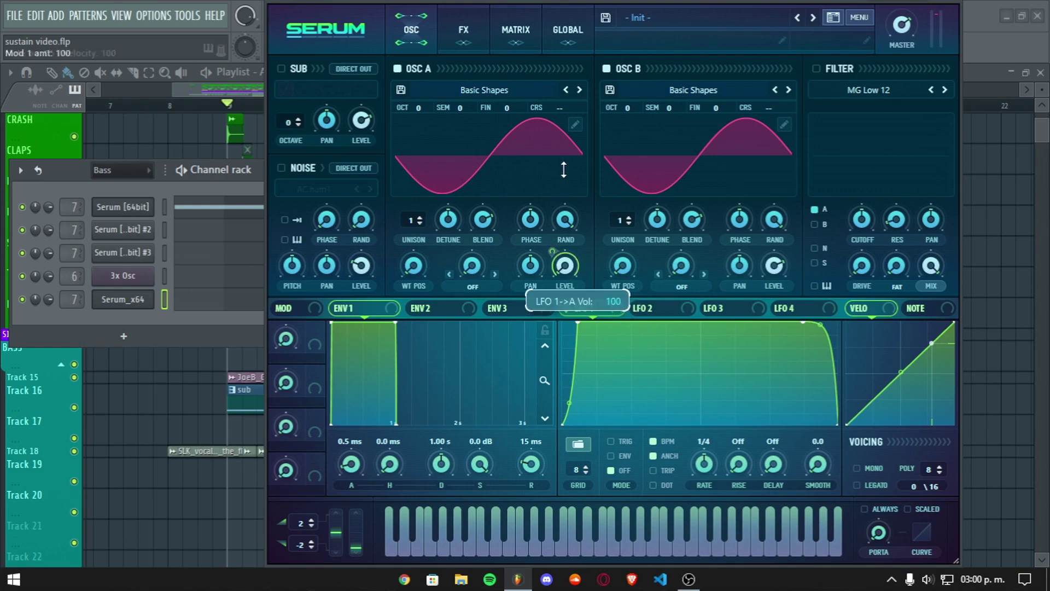
pyautogui.moveTo(564, 170); pyautogui.dragTo(563, 167)
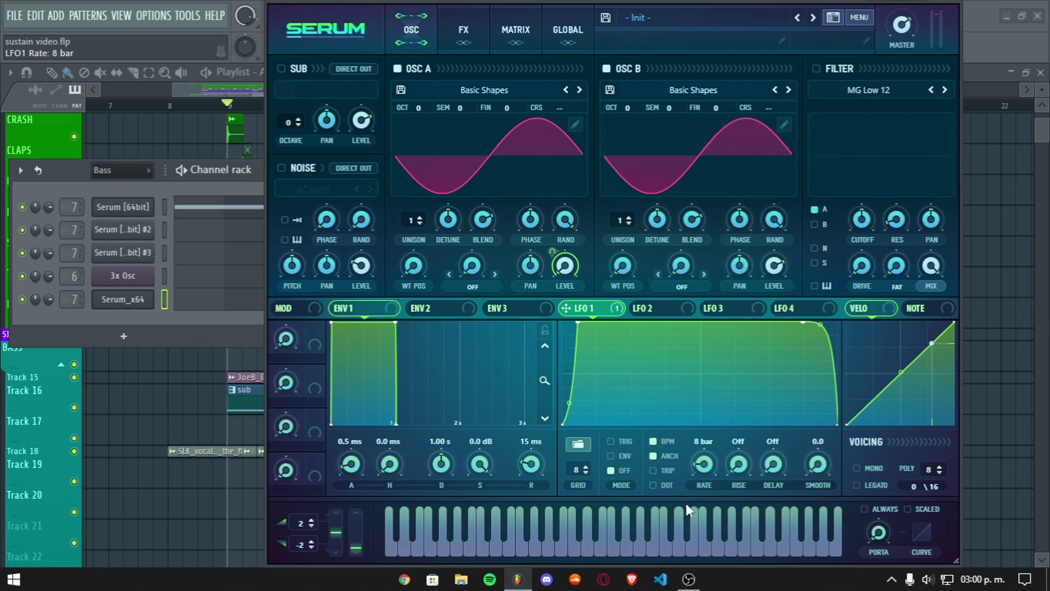
pyautogui.click(618, 445)
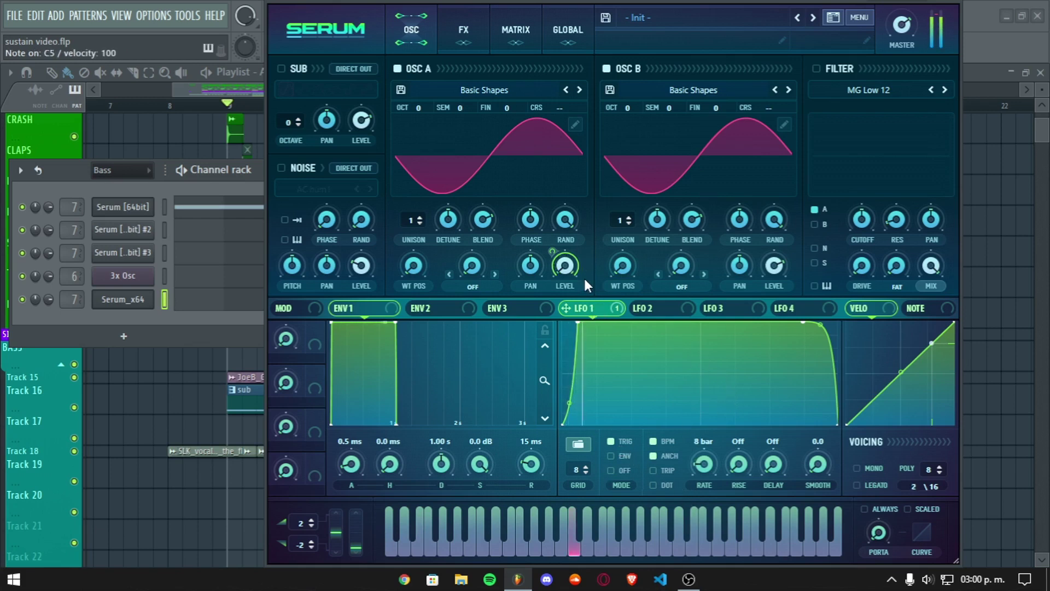
pyautogui.moveTo(577, 323); pyautogui.dragTo(572, 316)
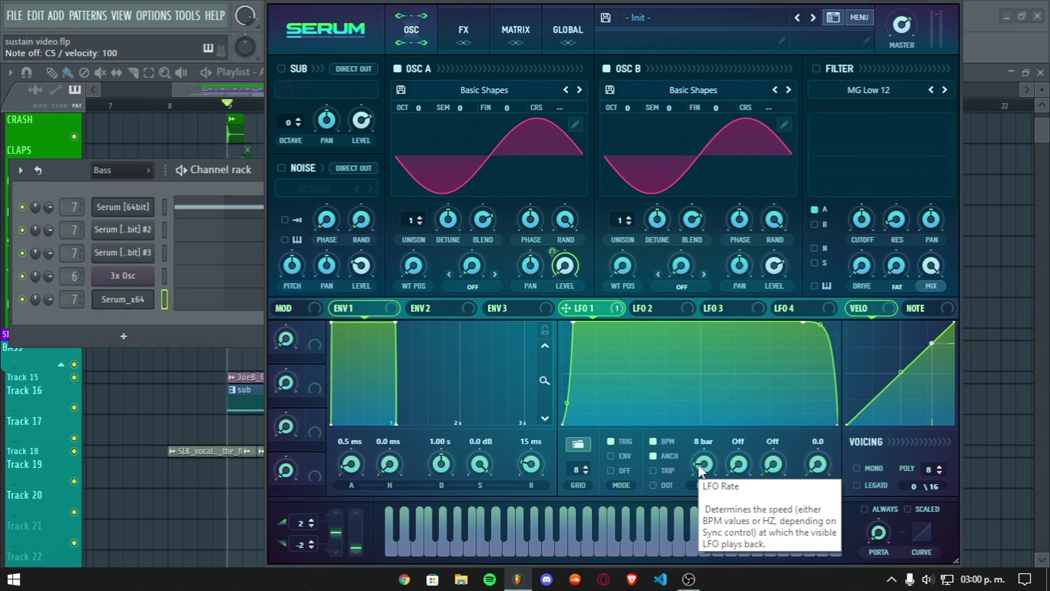
# Step: Set Osc B's octave to +2 and Osc A's to -3, and assign LFO 1 to Osc B's level
pyautogui.moveTo(634, 106); pyautogui.dragTo(628, 74)
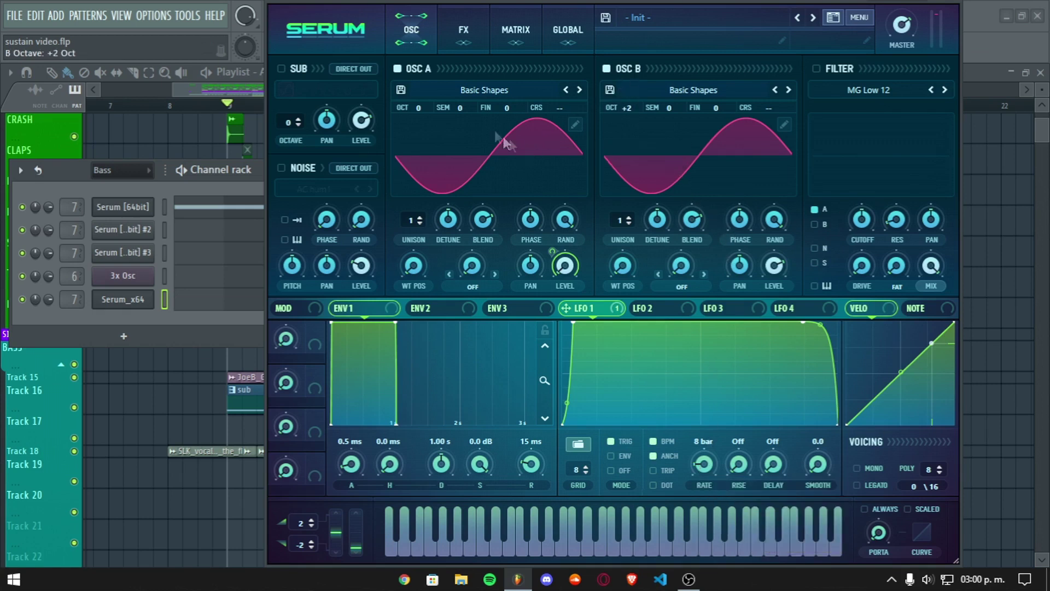
pyautogui.moveTo(425, 105); pyautogui.dragTo(419, 168)
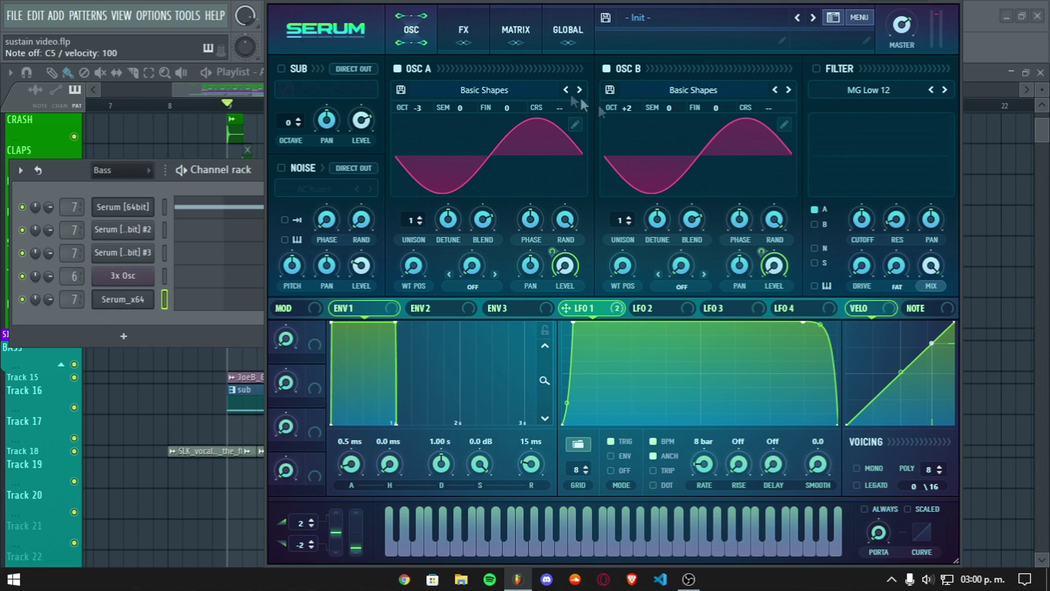
# Step: Set Env 1 to 1.8 ms attack, 524 ms decay and -61.3 dB sustain, and Env 3 to 5.76 s decay and 24.56% sustain
pyautogui.moveTo(396, 324); pyautogui.dragTo(360, 423)
pyautogui.moveTo(353, 472)
pyautogui.mouseDown()
pyautogui.moveTo(355, 455)
pyautogui.moveTo(357, 468)
pyautogui.mouseUp()
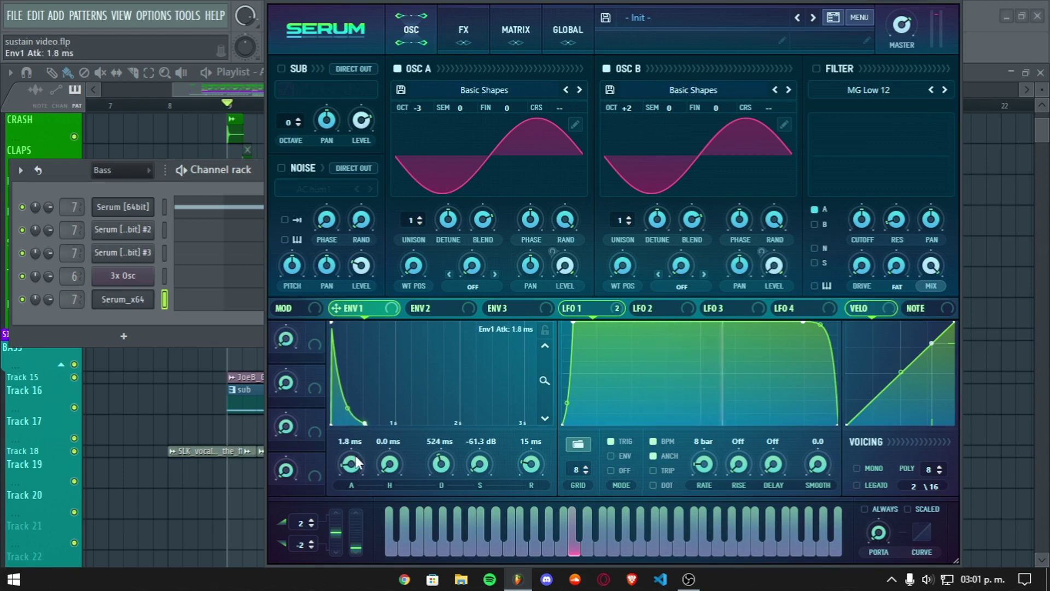
pyautogui.moveTo(438, 464); pyautogui.dragTo(487, 463)
pyautogui.click(518, 310)
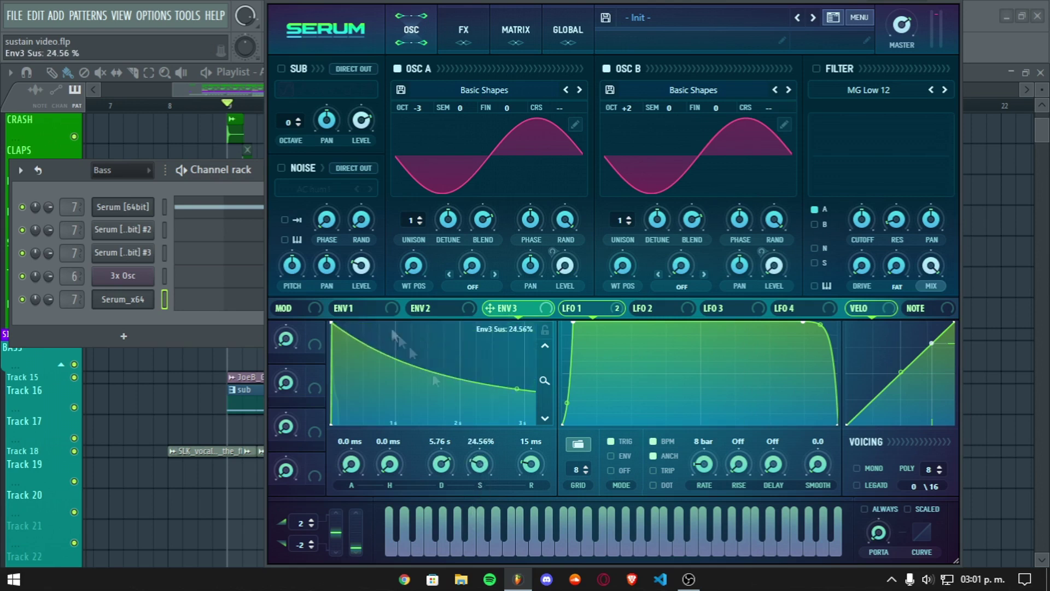
# Step: Set Env 1's decay to 4.57 s and its sustain to 0.0 dB, and compare it with Env 3
pyautogui.click(347, 308)
pyautogui.moveTo(359, 382); pyautogui.dragTo(495, 315)
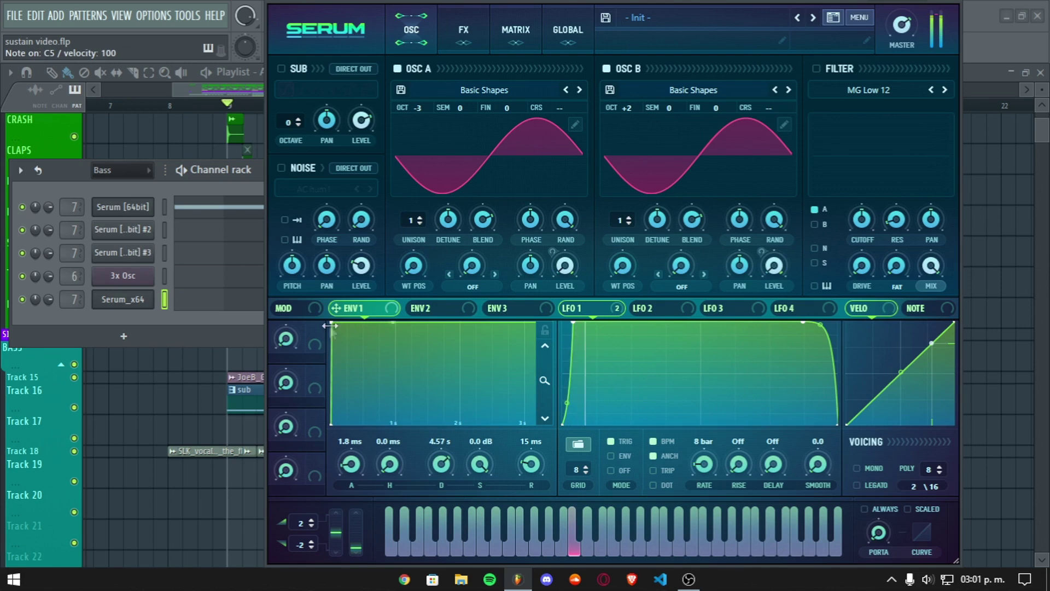
pyautogui.click(502, 308)
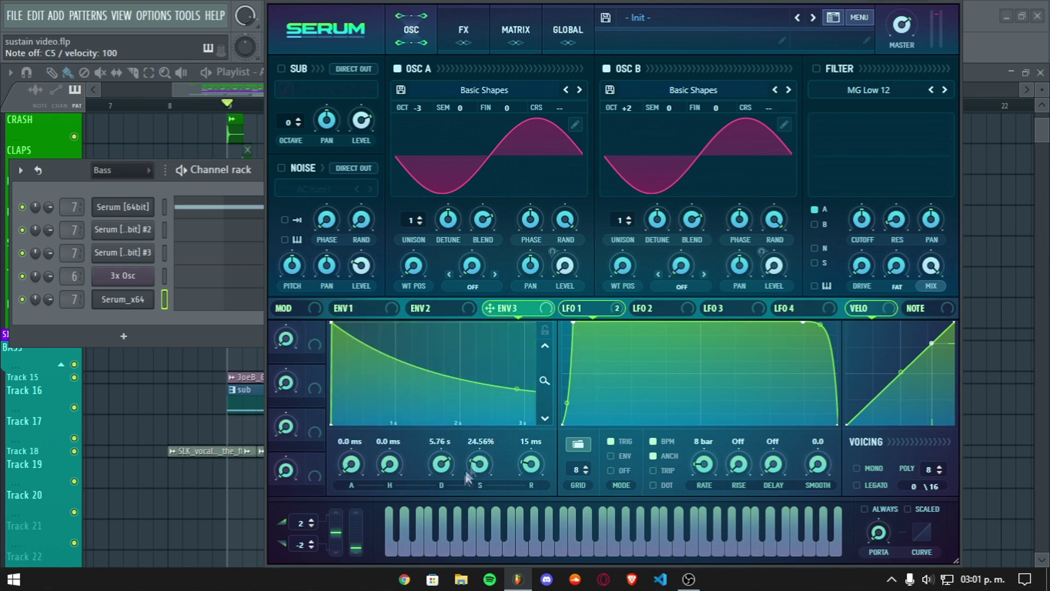
pyautogui.click(338, 310)
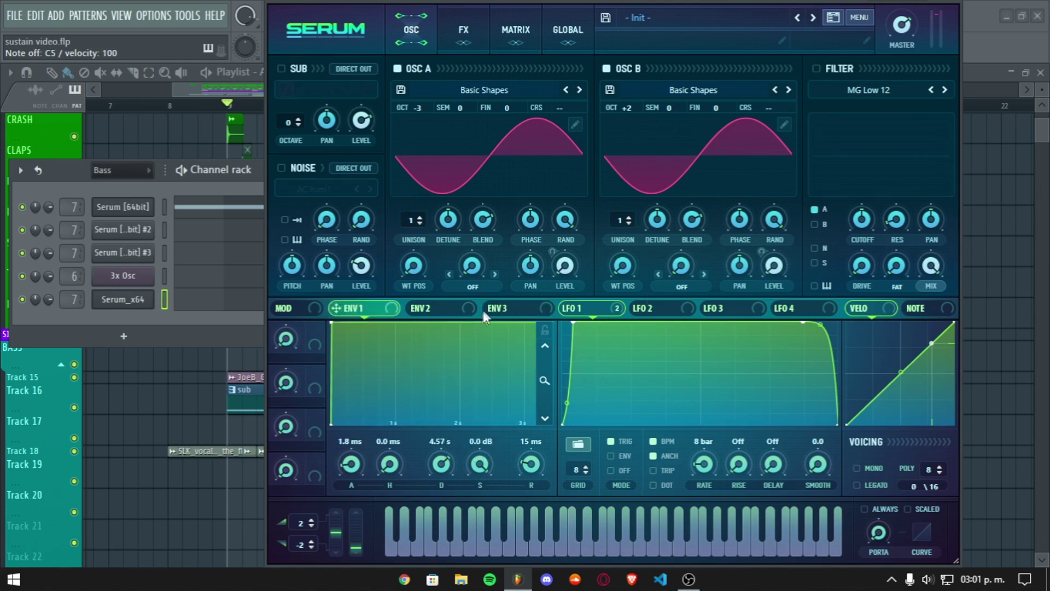
# Step: Set Env 3 to 1.3 ms attack, 139 ms decay, 0.44% sustain and 13 ms release
pyautogui.click(498, 308)
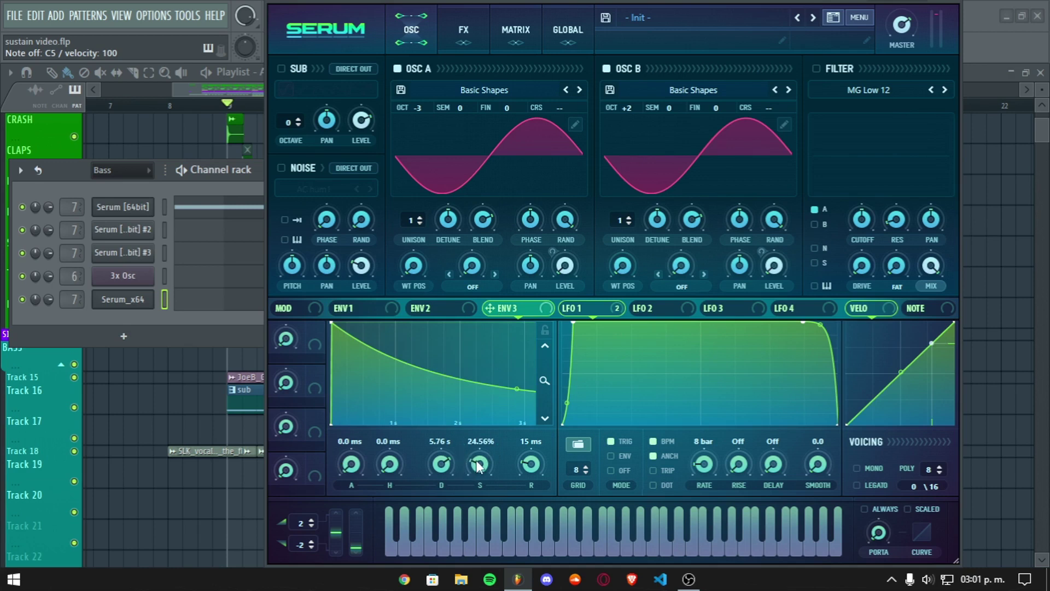
pyautogui.moveTo(479, 462); pyautogui.dragTo(478, 503)
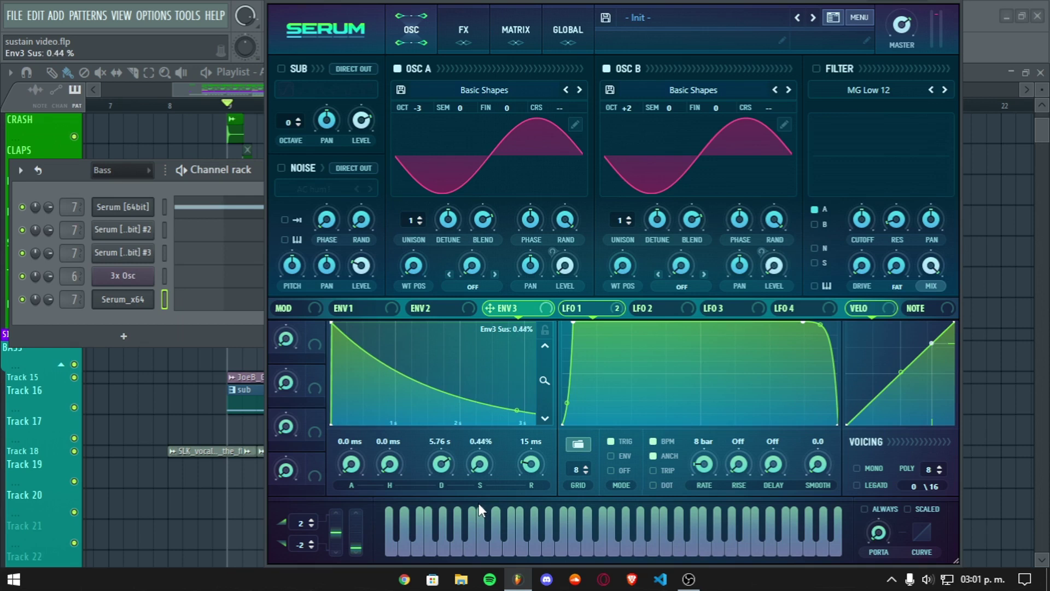
pyautogui.press('z')
pyautogui.moveTo(528, 471); pyautogui.dragTo(527, 472)
pyautogui.moveTo(451, 471); pyautogui.dragTo(421, 506)
pyautogui.moveTo(351, 460); pyautogui.dragTo(354, 444)
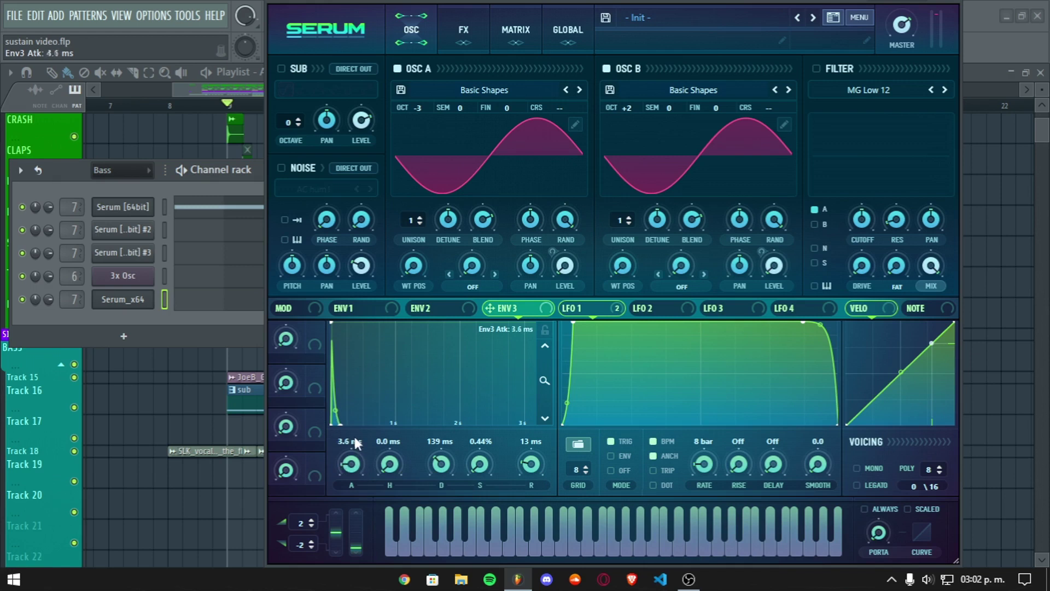
pyautogui.moveTo(356, 445); pyautogui.dragTo(357, 442)
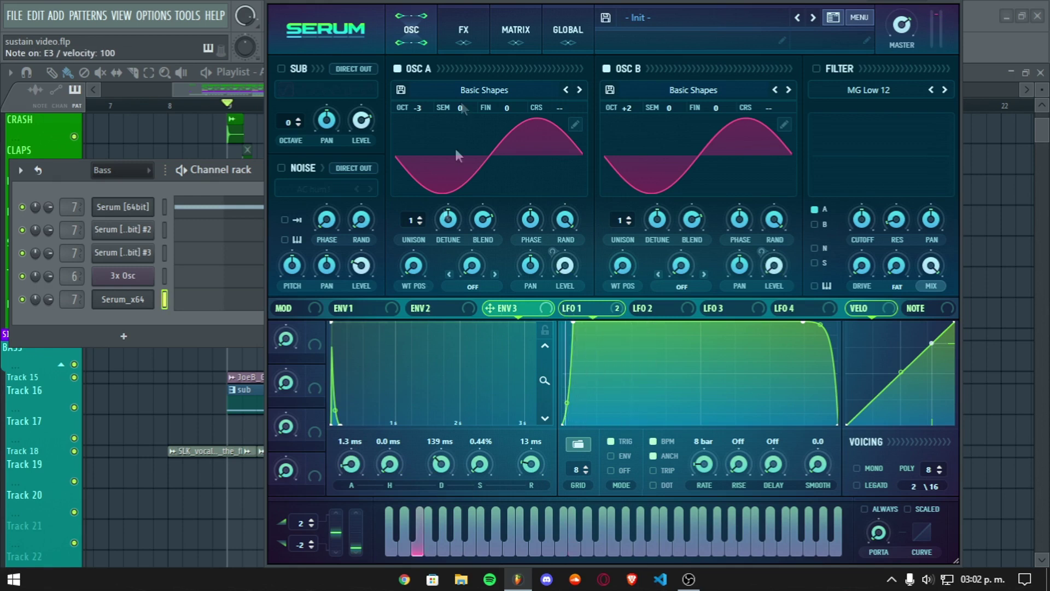
# Step: Enable the Hyper/Dimension and Distortion effects and move Distortion to the start of the effects chain
pyautogui.click(459, 17)
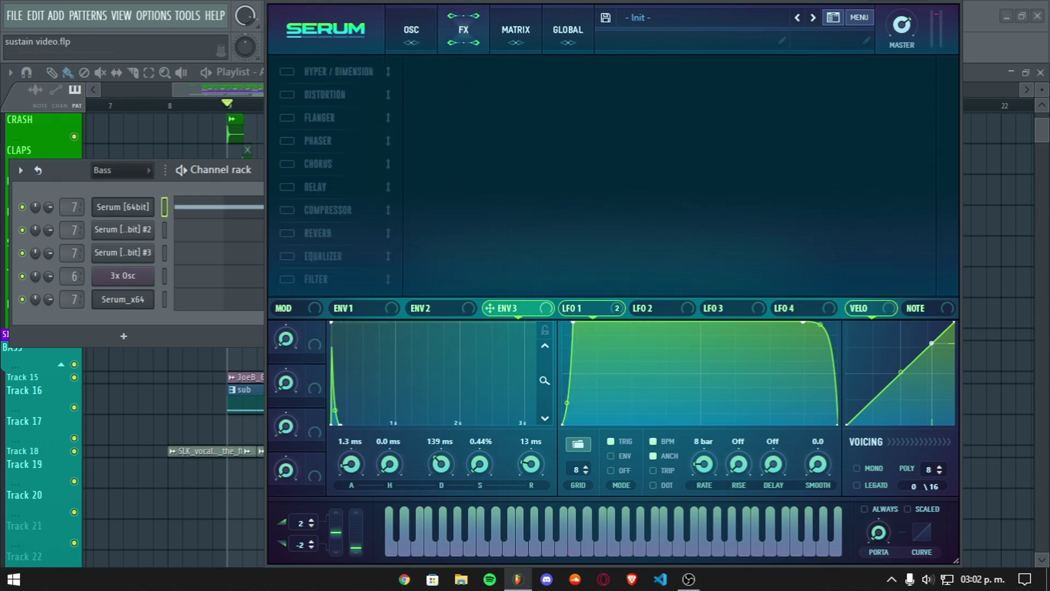
pyautogui.click(287, 72)
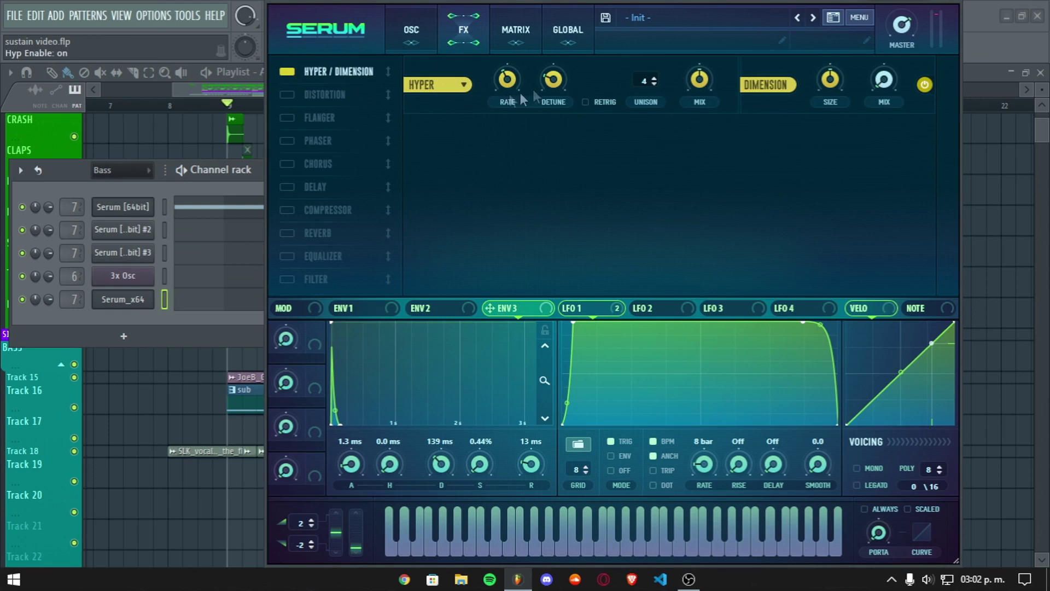
pyautogui.click(329, 94)
pyautogui.moveTo(329, 94); pyautogui.dragTo(326, 65)
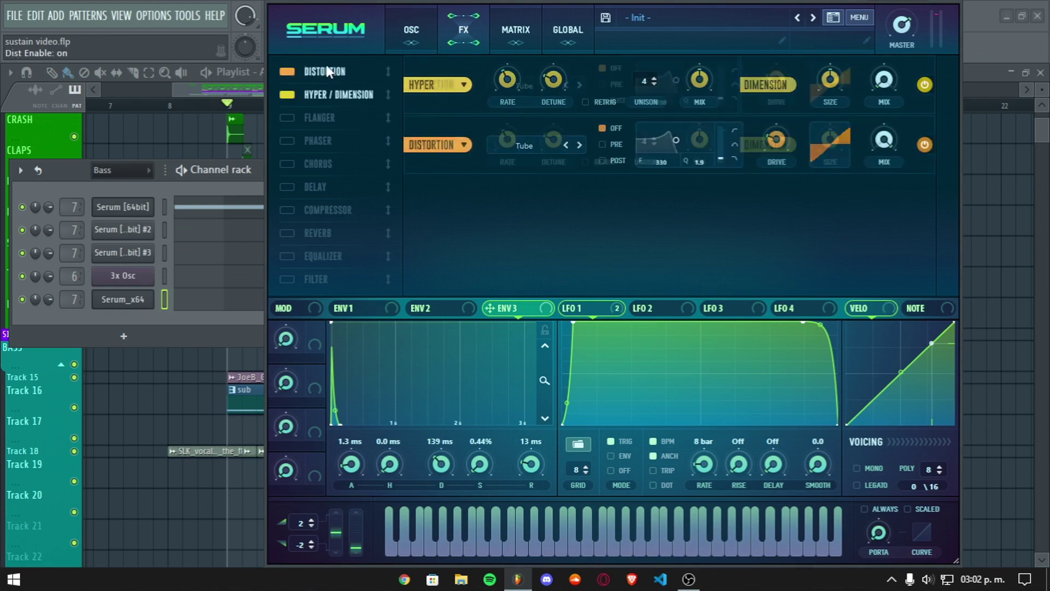
# Step: Set the Distortion mode to Diode 1, raise its drive and play a test note
pyautogui.click(536, 84)
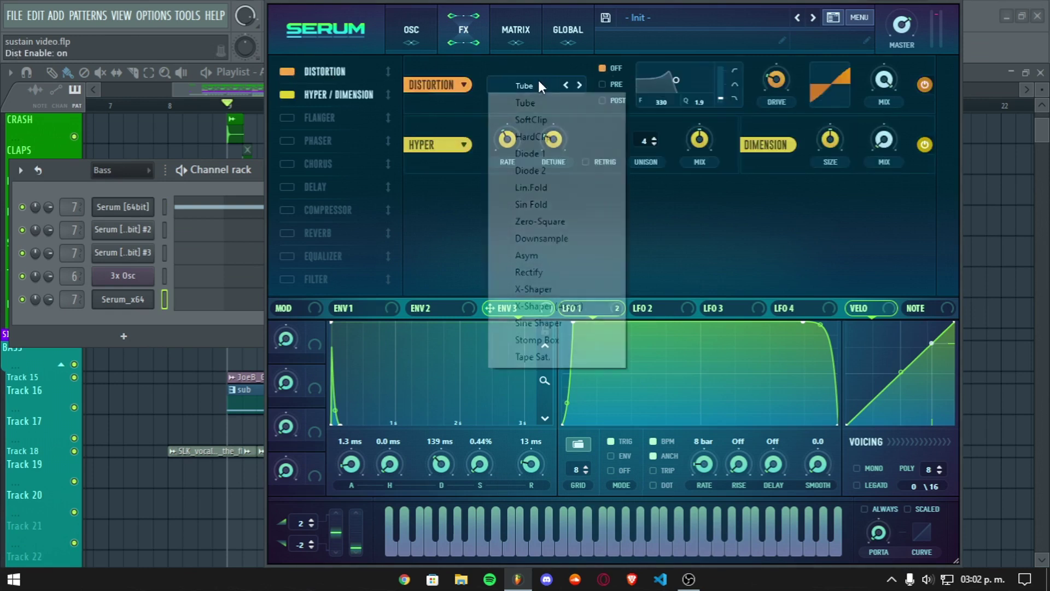
pyautogui.click(563, 157)
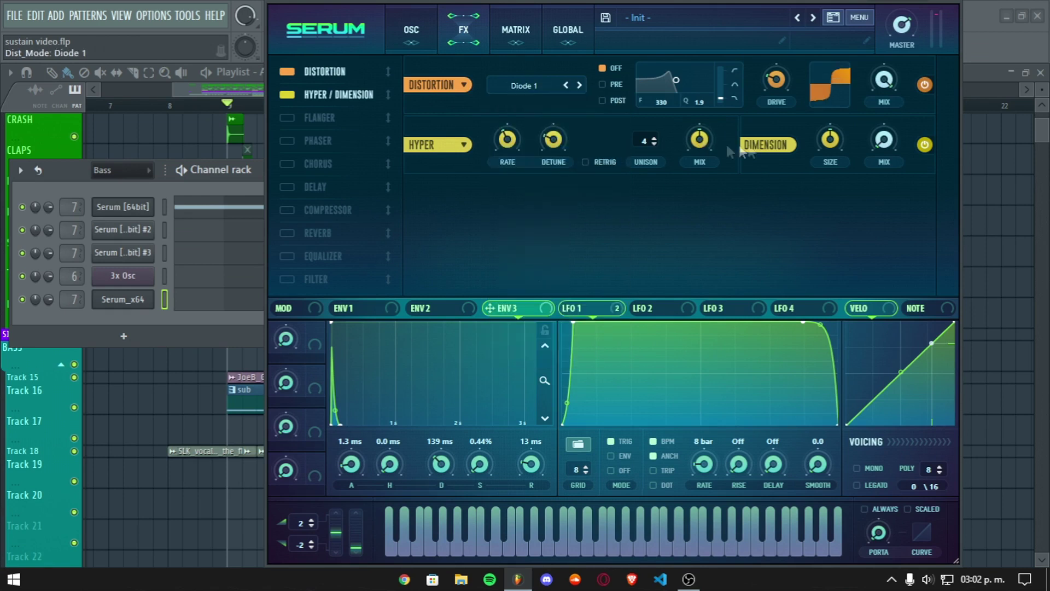
pyautogui.moveTo(786, 107); pyautogui.dragTo(798, 6)
pyautogui.press('z')
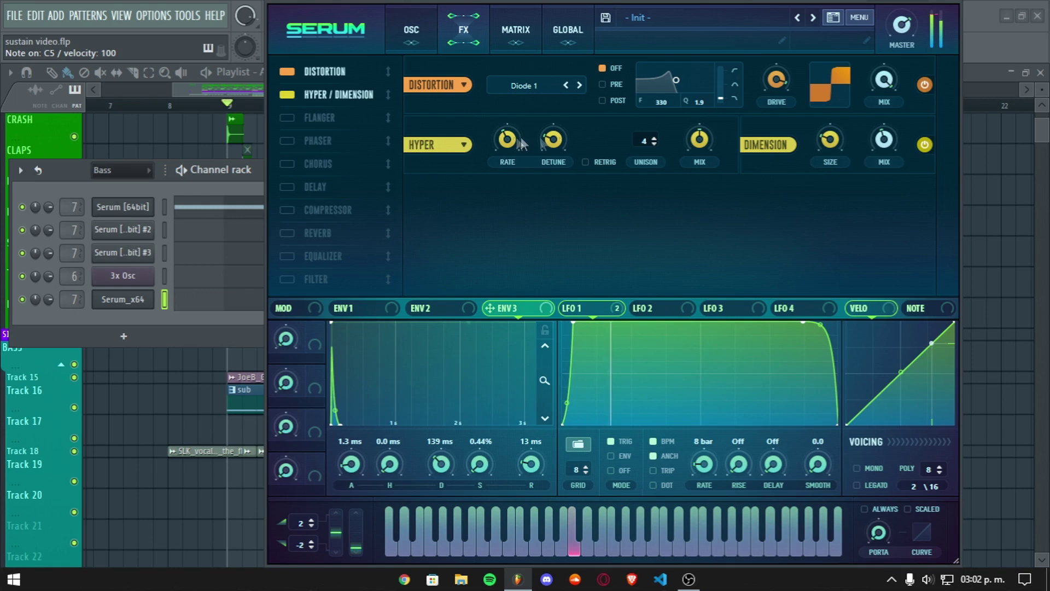
# Step: Enable the Compressor effect in multiband mode with a gain of 16.4 dB
pyautogui.click(287, 210)
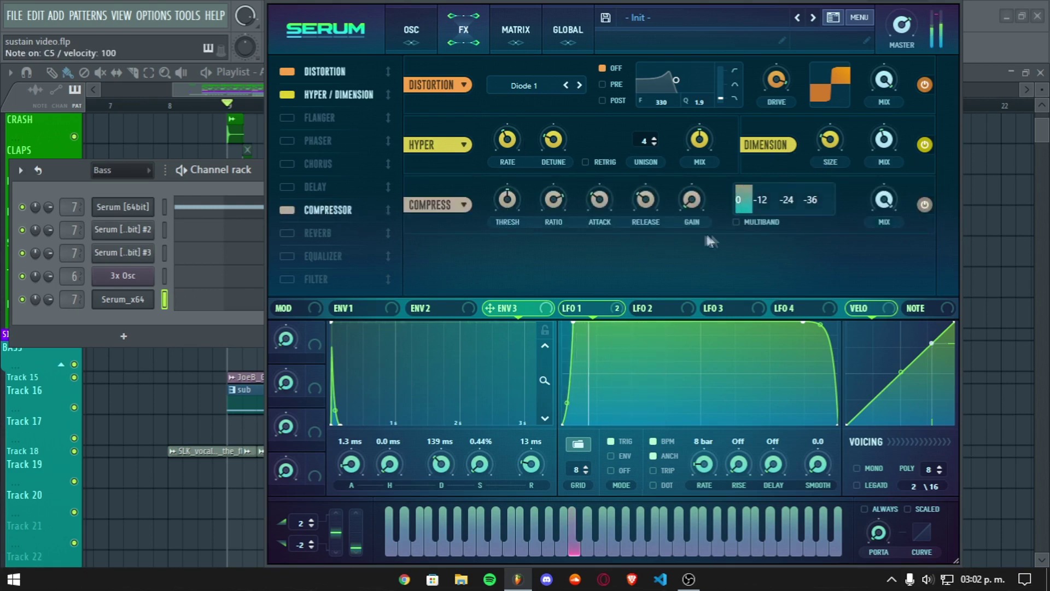
pyautogui.click(736, 222)
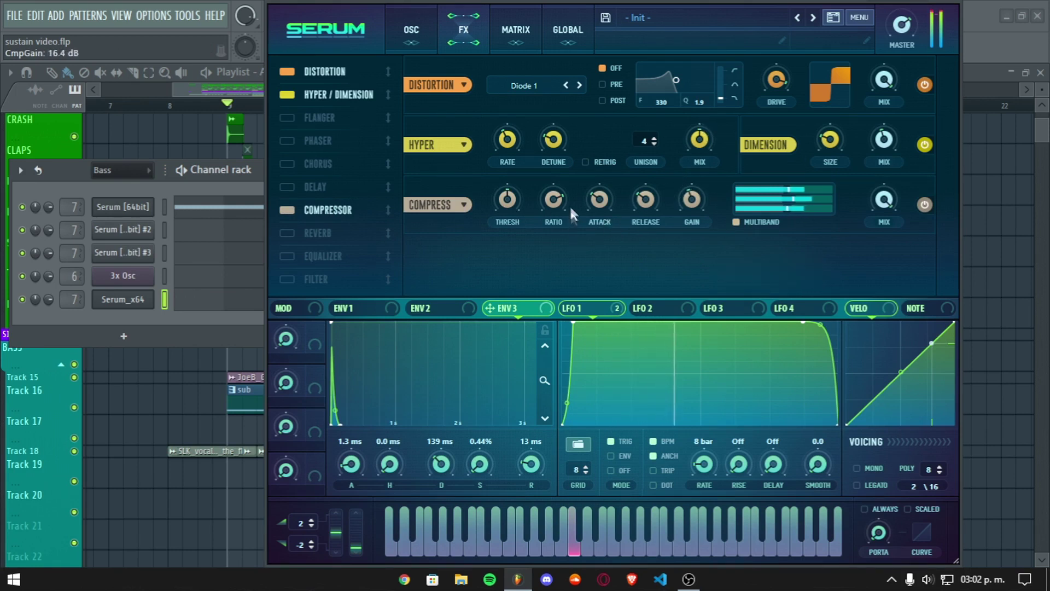
# Step: Enable the Filter effect and set its type to Combs from the Misc filters
pyautogui.click(283, 280)
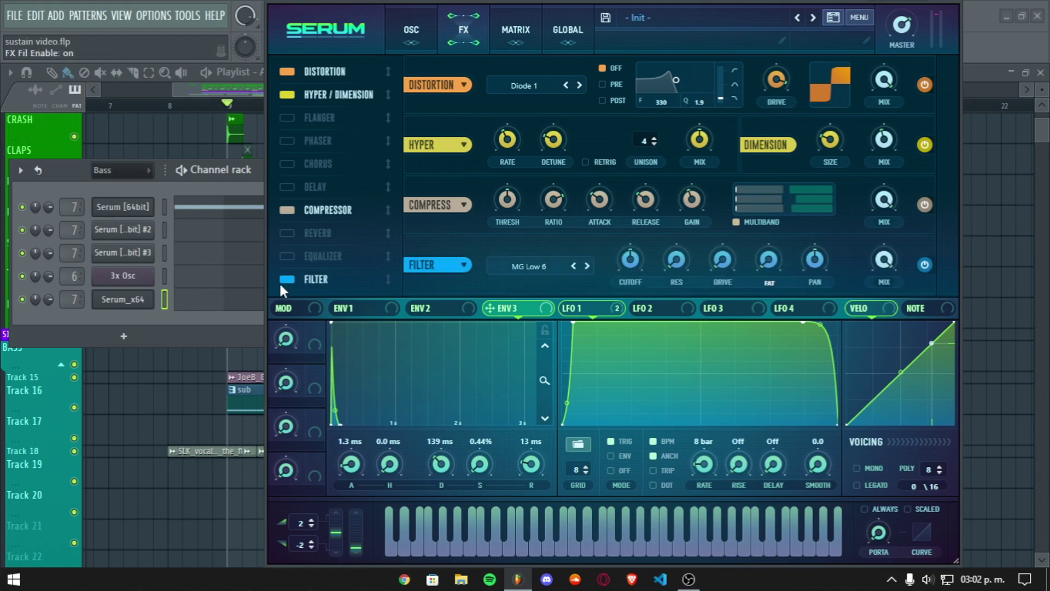
pyautogui.click(520, 268)
pyautogui.moveTo(547, 334)
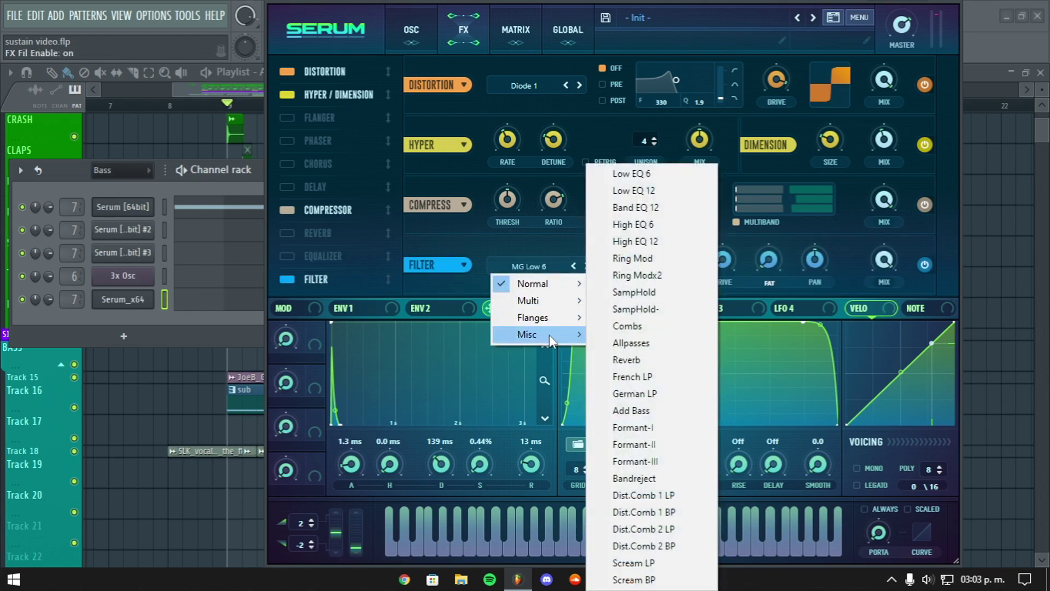
pyautogui.click(665, 327)
# Step: Adjust the Combs filter's cutoff, and set its drive to 68% and its damp to 34%
pyautogui.moveTo(626, 259); pyautogui.dragTo(608, 300)
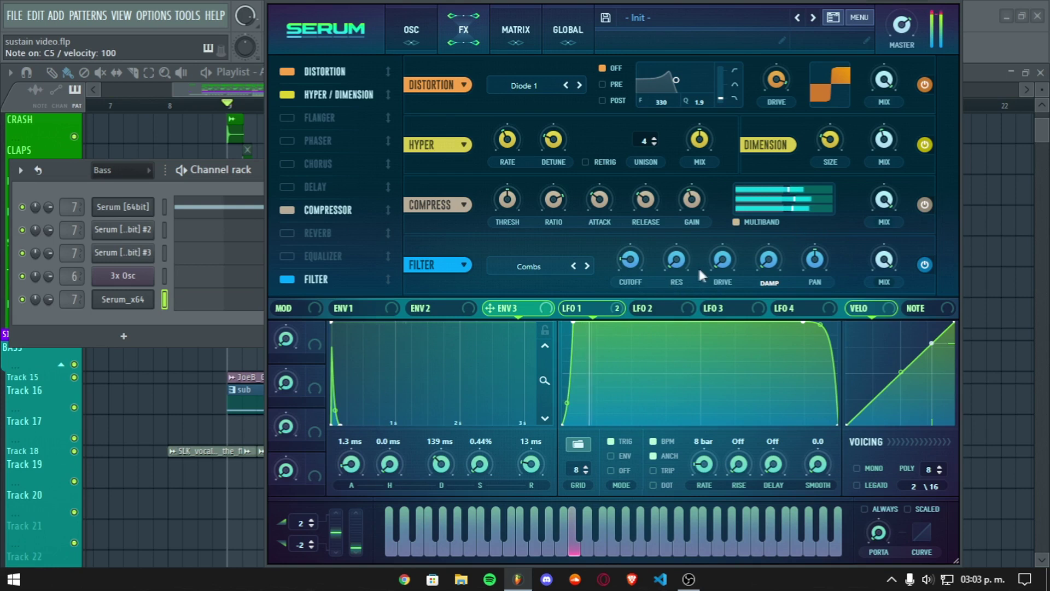
pyautogui.moveTo(716, 264); pyautogui.dragTo(730, 159)
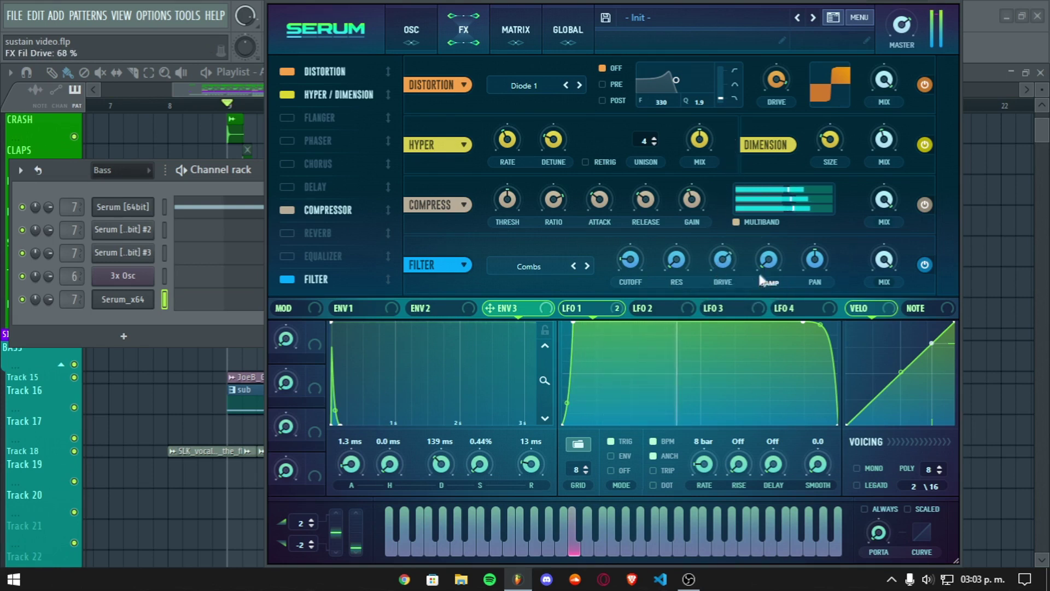
pyautogui.moveTo(768, 261); pyautogui.dragTo(771, 187)
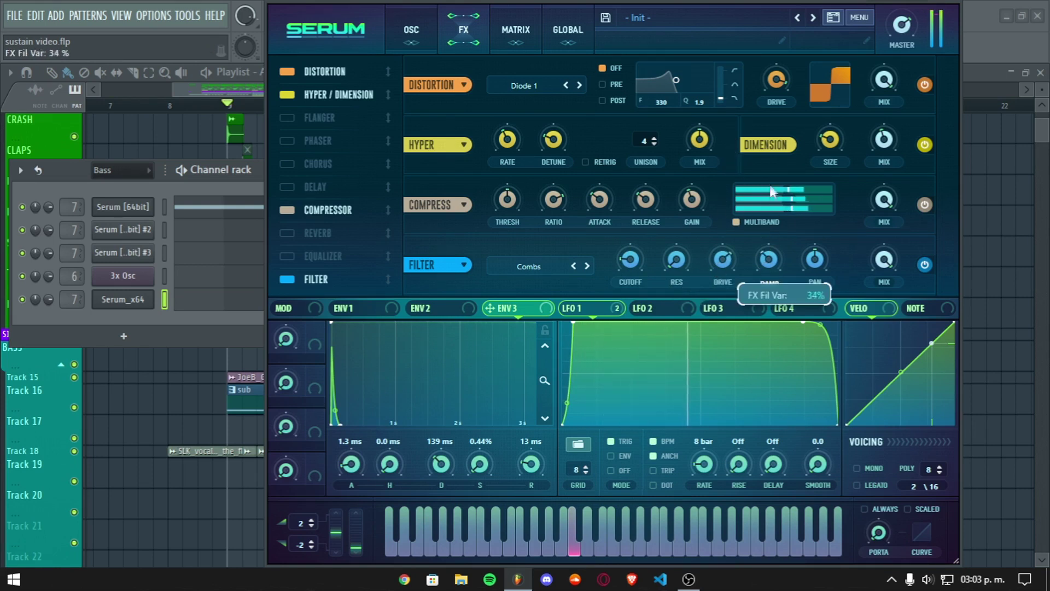
pyautogui.click(634, 258)
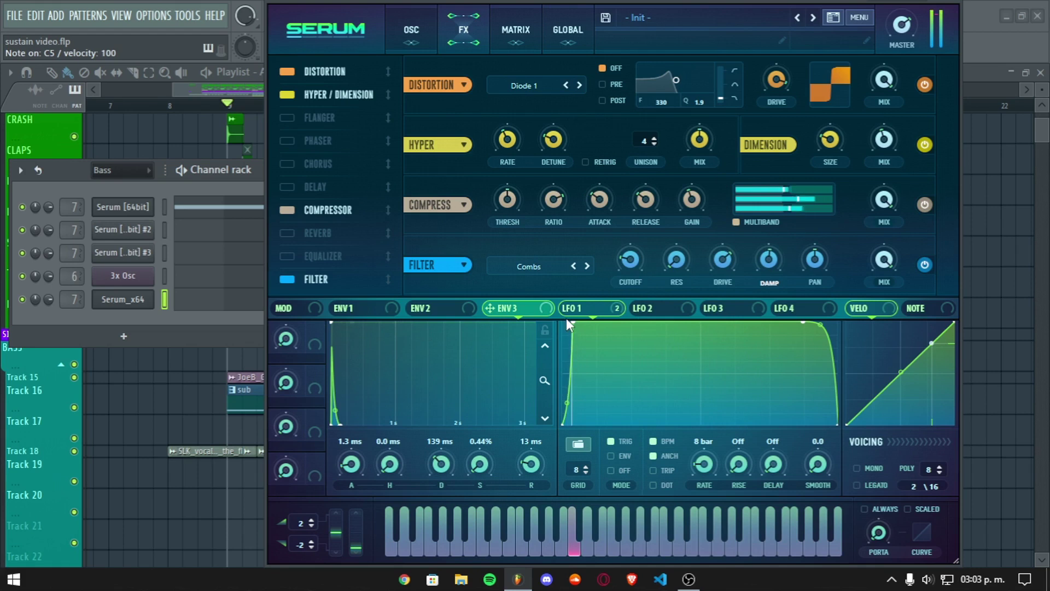
# Step: Steepen LFO 1's initial rise, and set Env 1's attack to 0.6 ms and decay to 11.7 s
pyautogui.moveTo(578, 323); pyautogui.dragTo(573, 323)
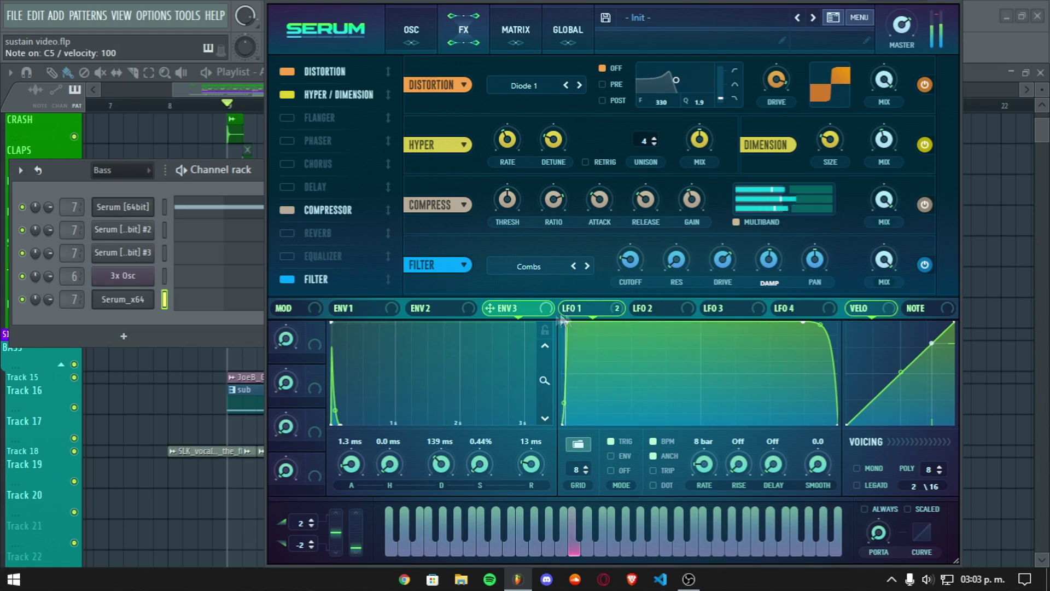
pyautogui.click(389, 308)
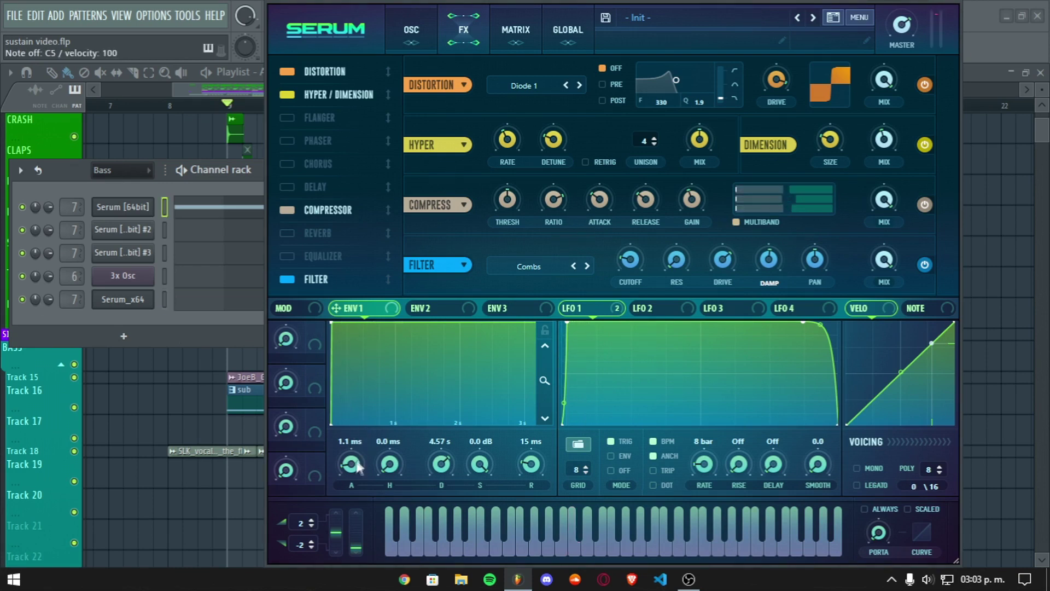
pyautogui.moveTo(356, 465); pyautogui.dragTo(356, 469)
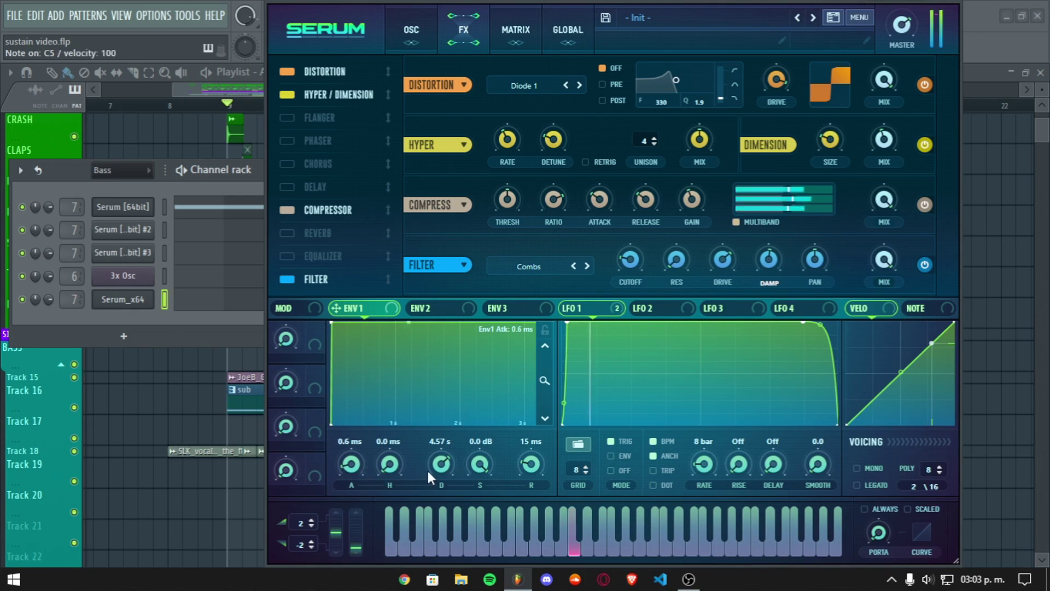
pyautogui.moveTo(448, 461); pyautogui.dragTo(448, 444)
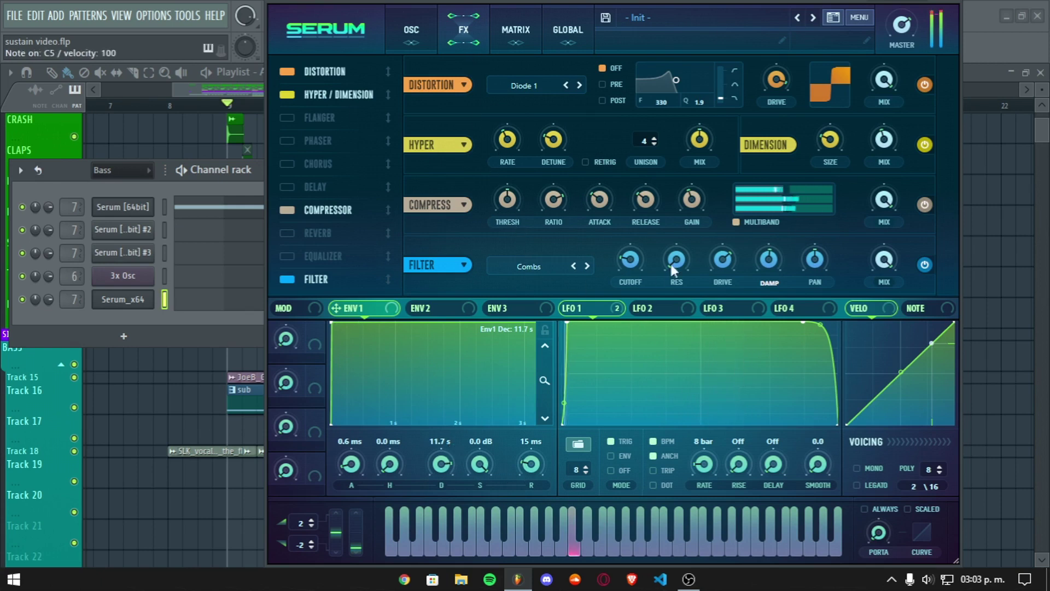
# Step: Lower the Combs filter's drive, play test notes and return to the oscillator settings
pyautogui.moveTo(727, 263); pyautogui.dragTo(717, 292)
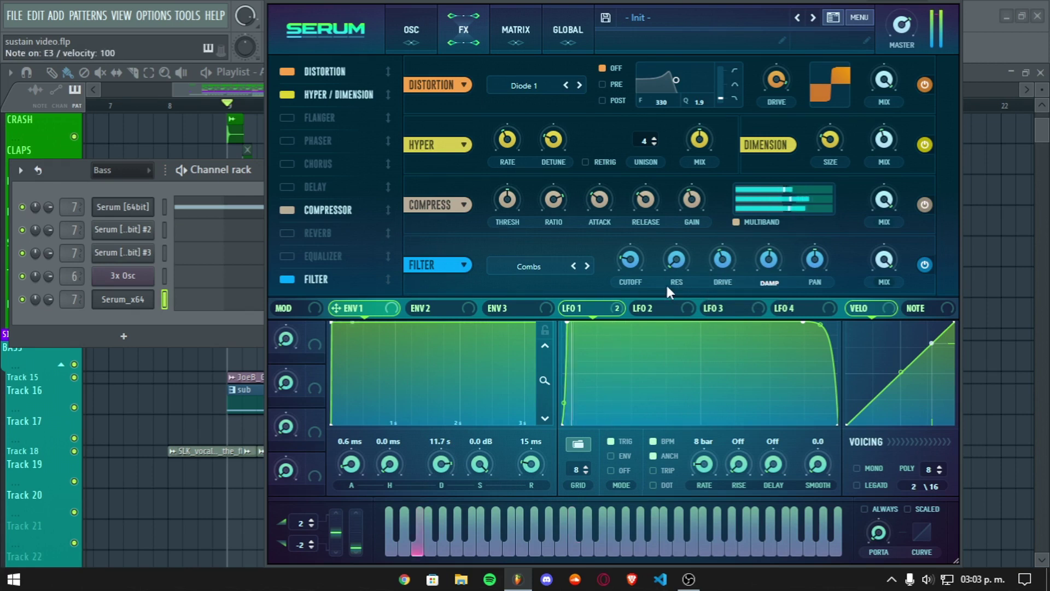
pyautogui.click(409, 30)
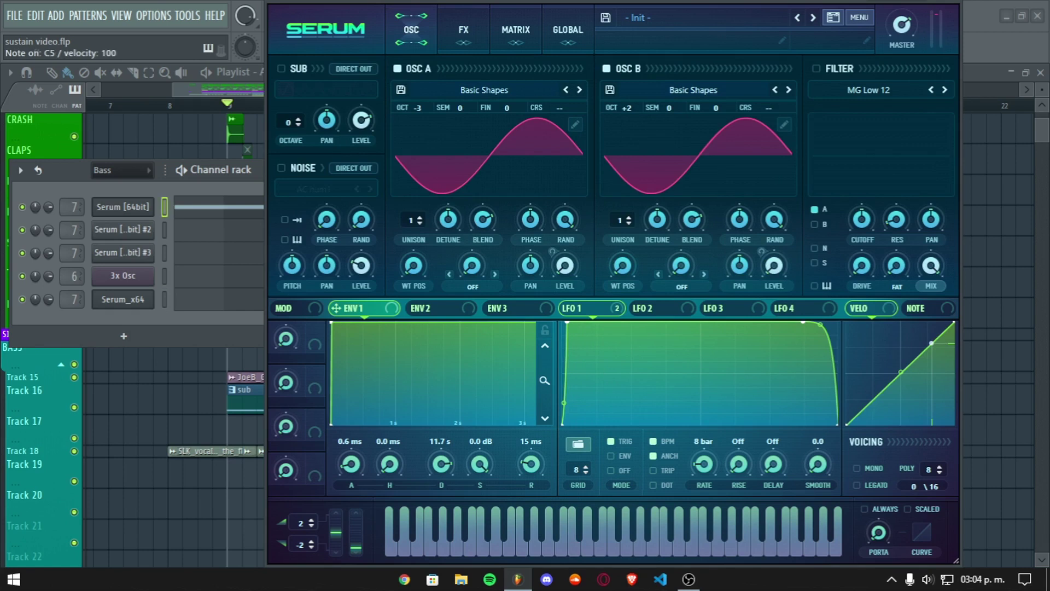
# Step: Add a modulation matrix routing in the third row with Env 3 as source and Mast.Tun as destination
pyautogui.click(538, 46)
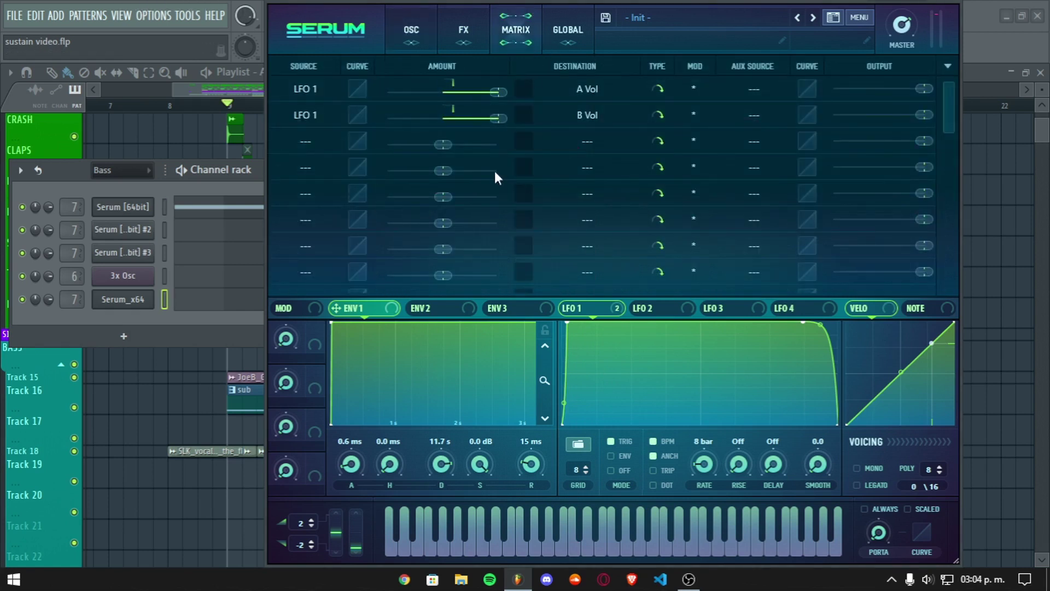
pyautogui.click(538, 306)
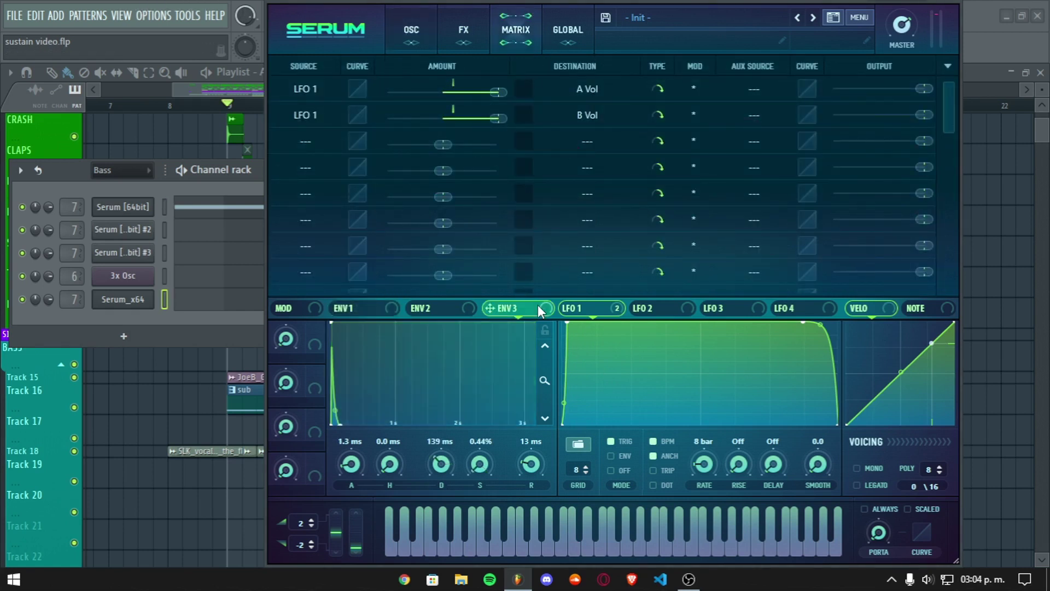
pyautogui.click(321, 143)
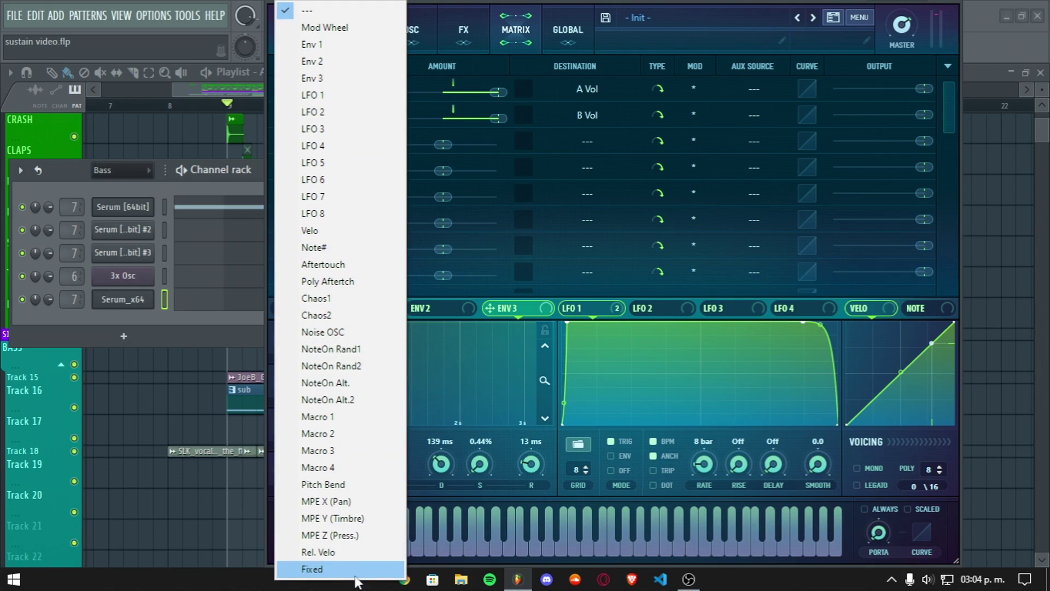
pyautogui.click(361, 89)
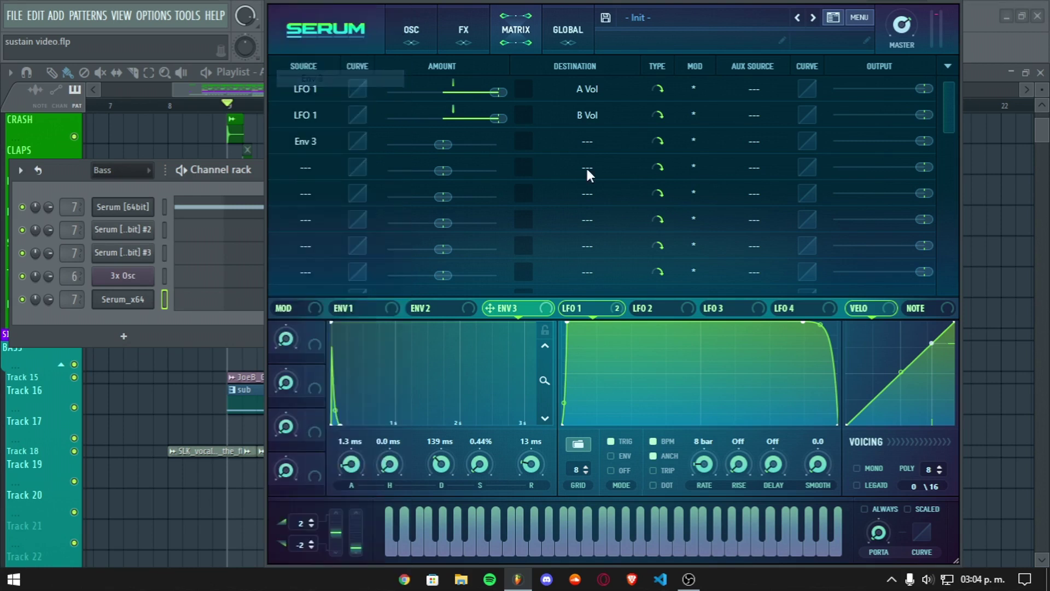
pyautogui.click(590, 142)
pyautogui.moveTo(602, 282)
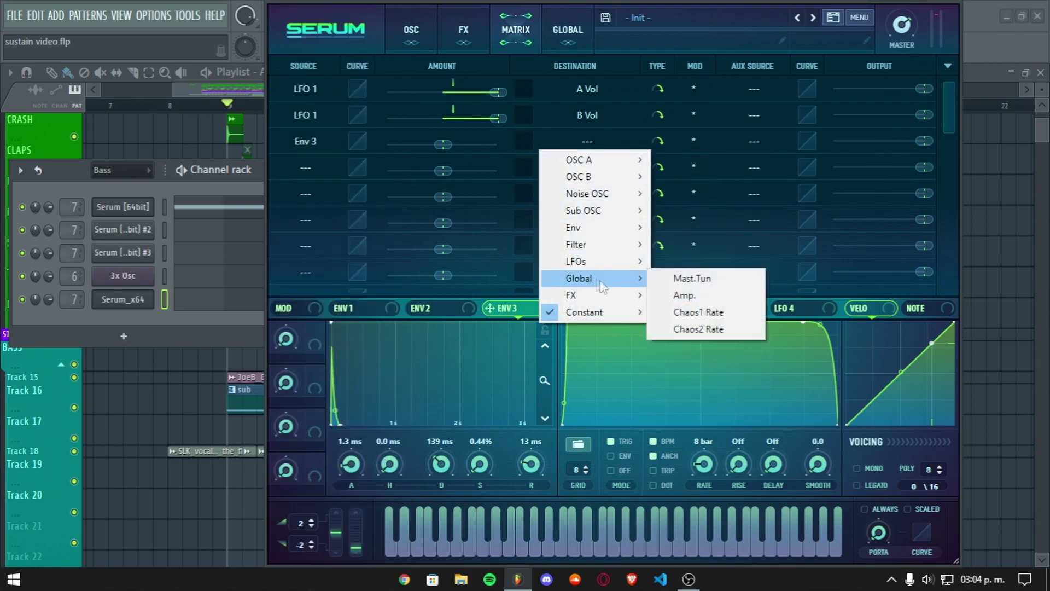
pyautogui.click(706, 280)
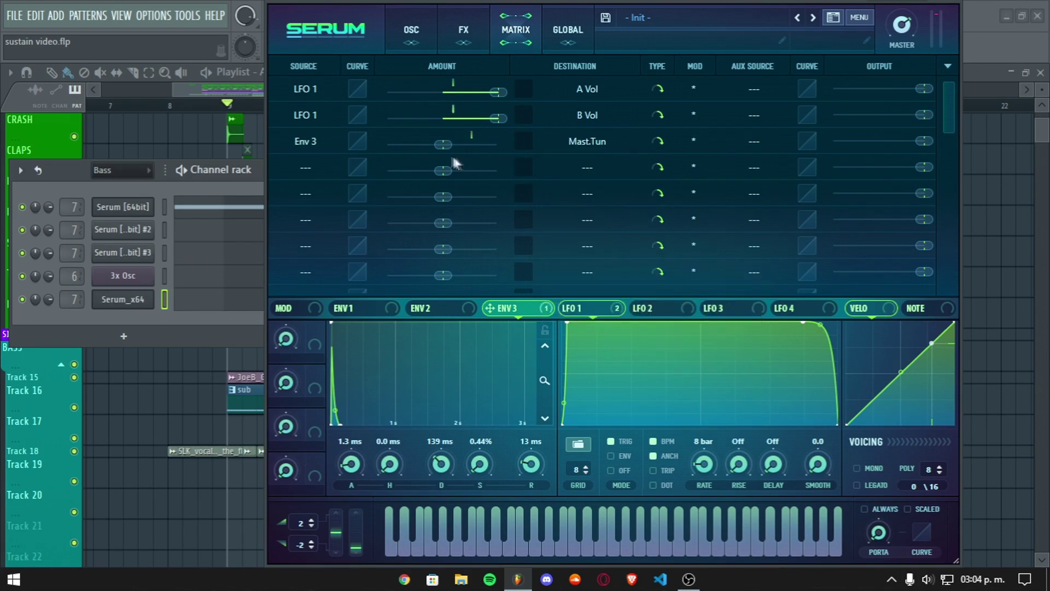
# Step: Give the Env 3 to Mast.Tun modulation a slightly negative amount and close the synth window
pyautogui.moveTo(440, 145); pyautogui.dragTo(430, 144)
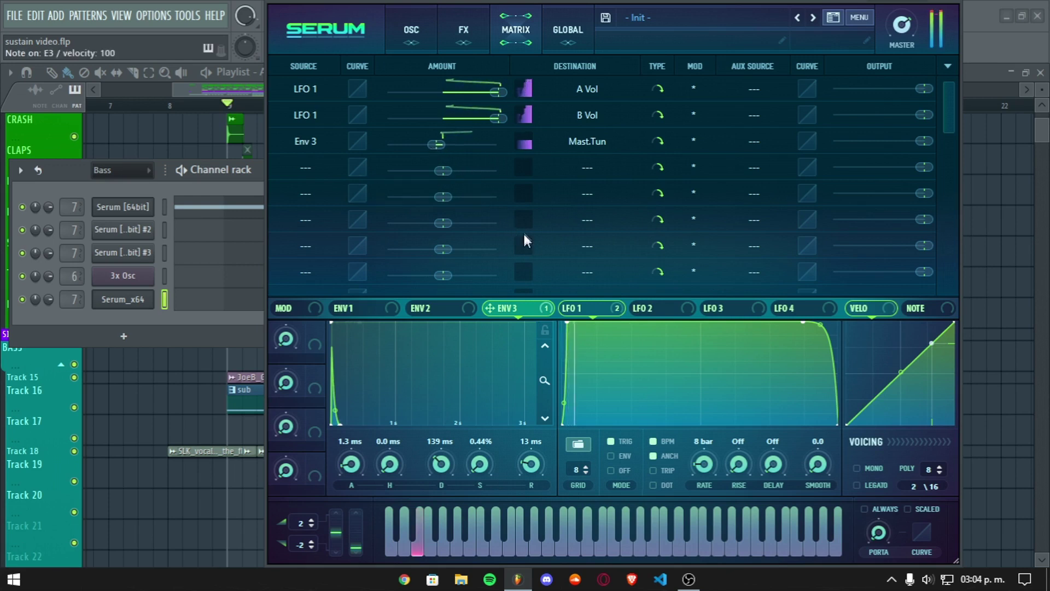
pyautogui.moveTo(440, 142); pyautogui.dragTo(433, 143)
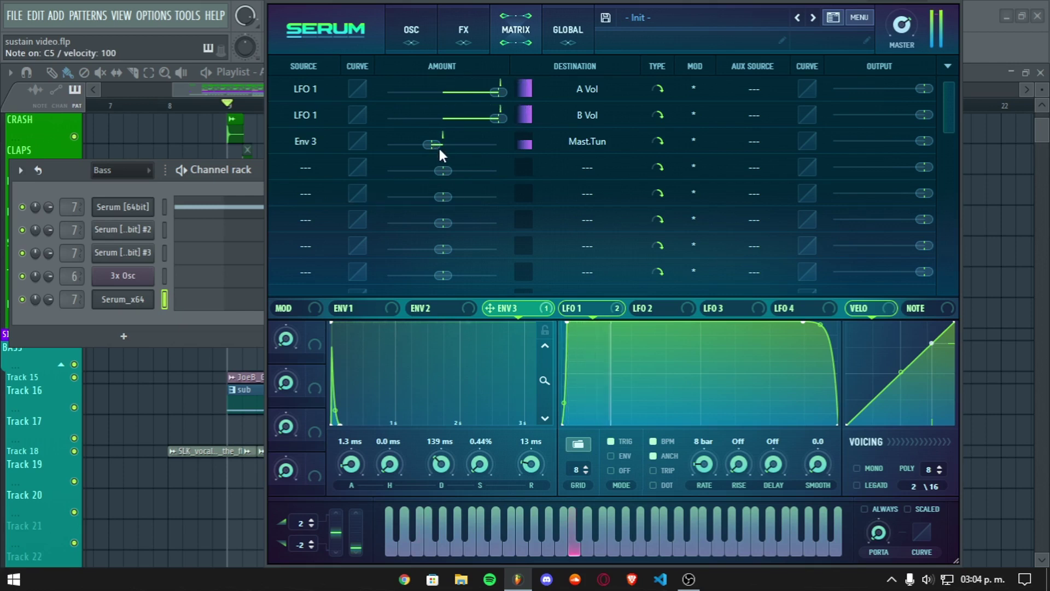
pyautogui.click(426, 44)
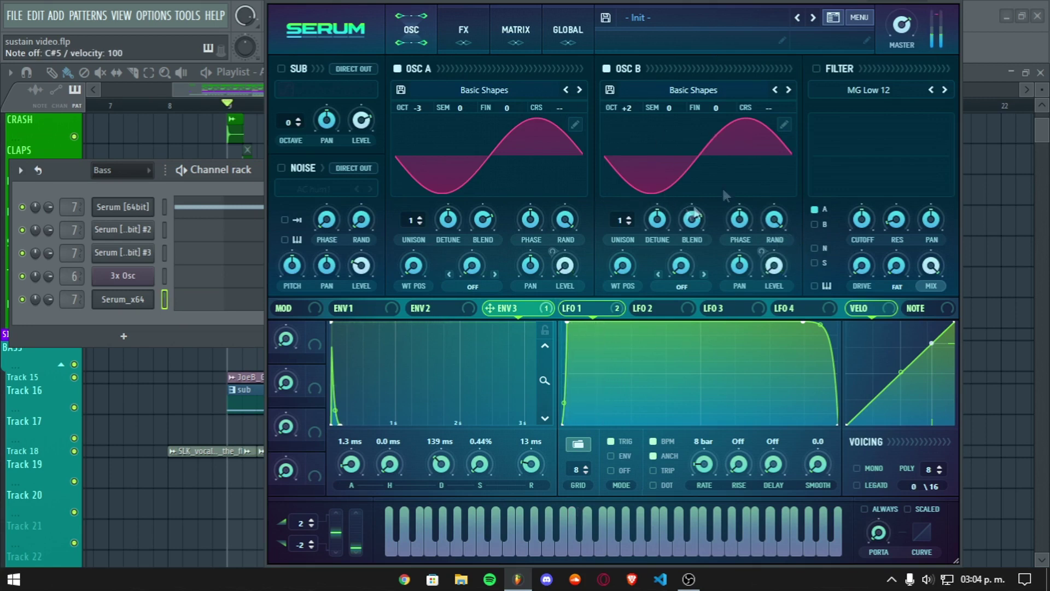
pyautogui.click(963, 6)
# Step: Move the sustained note from the Serum [64bit] channel to Serum_x64 and play the pattern
pyautogui.click(195, 207)
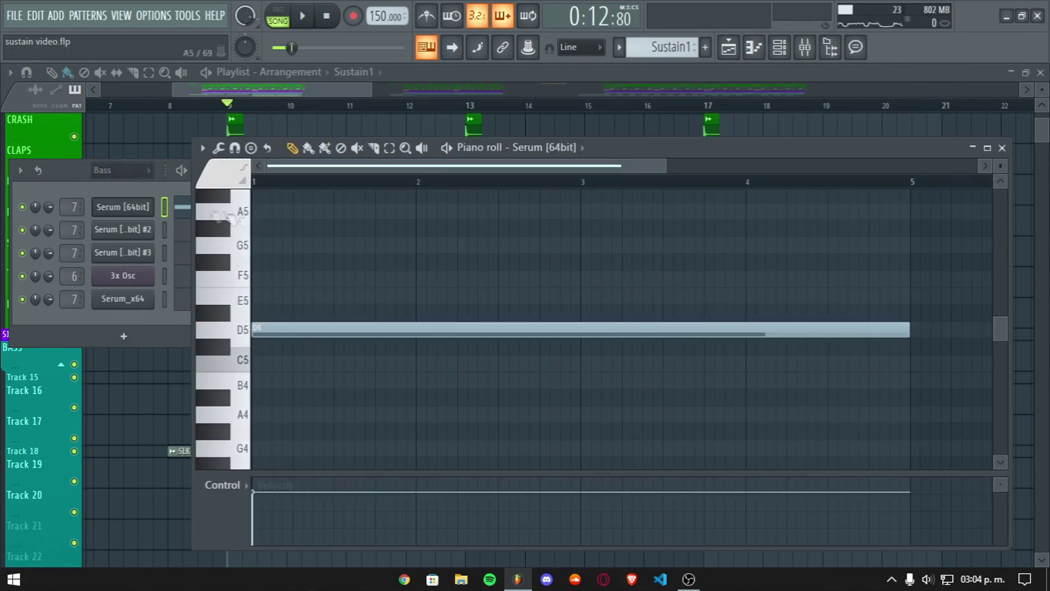
pyautogui.click(164, 206)
pyautogui.click(164, 205)
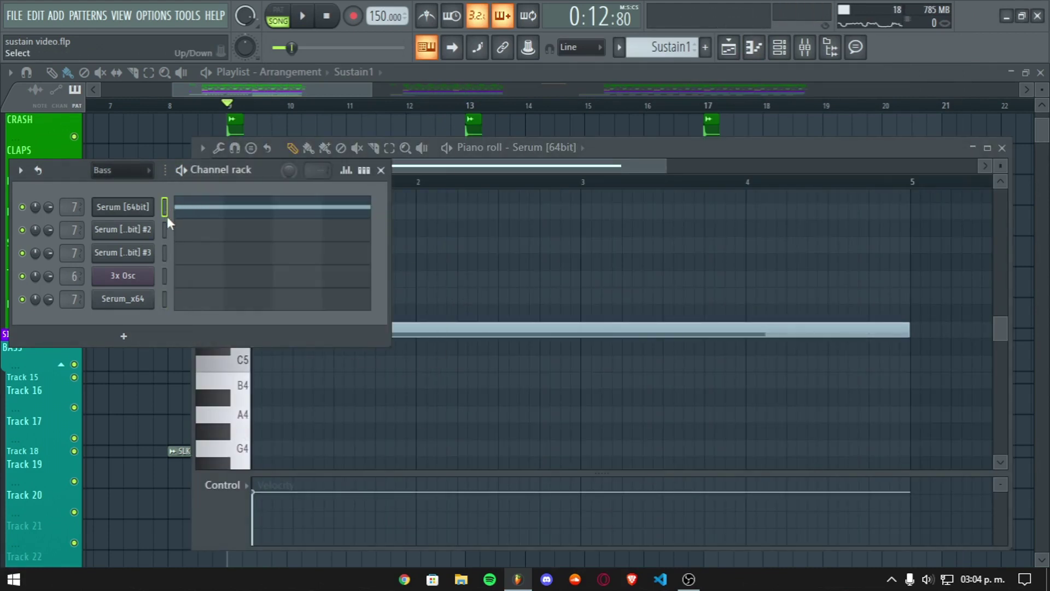
pyautogui.click(165, 299)
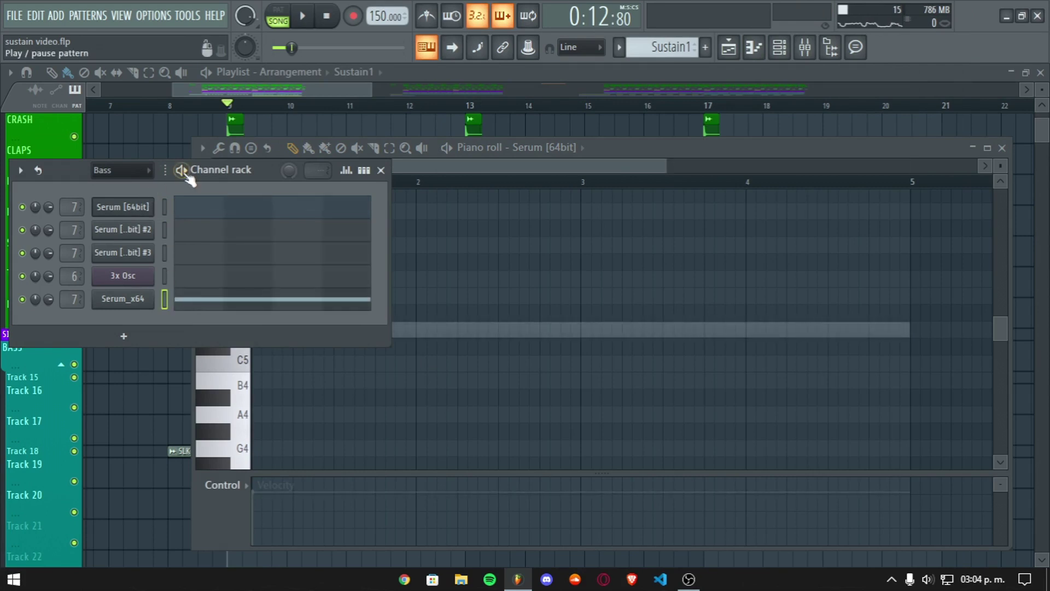
pyautogui.press('space')
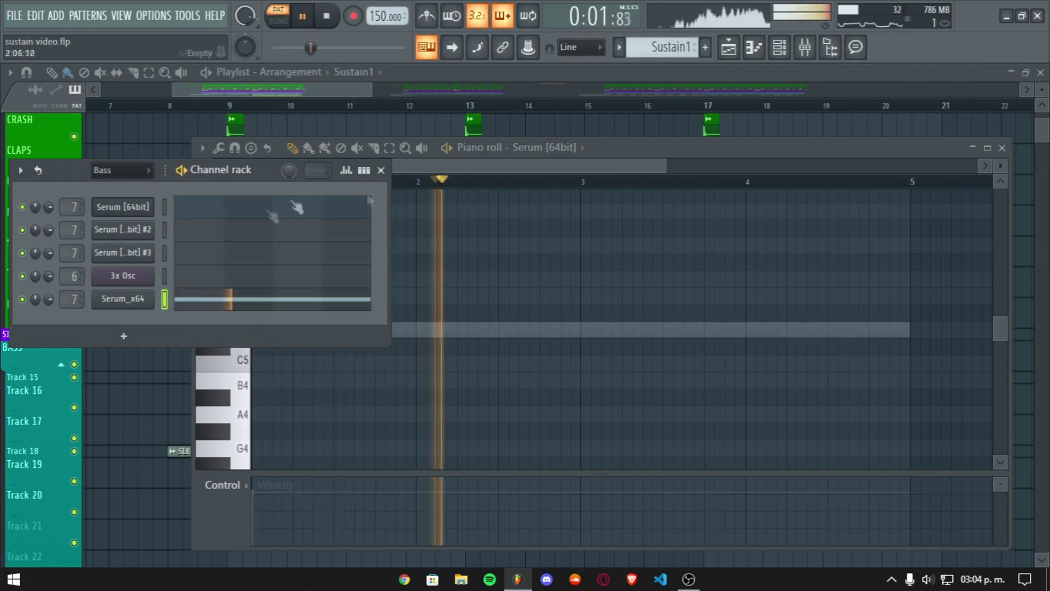
# Step: Stop the pattern and play the song from bar 13 to hear the Sustain1 clip in the arrangement
pyautogui.click(1002, 148)
pyautogui.scroll(-4, 925, 280)
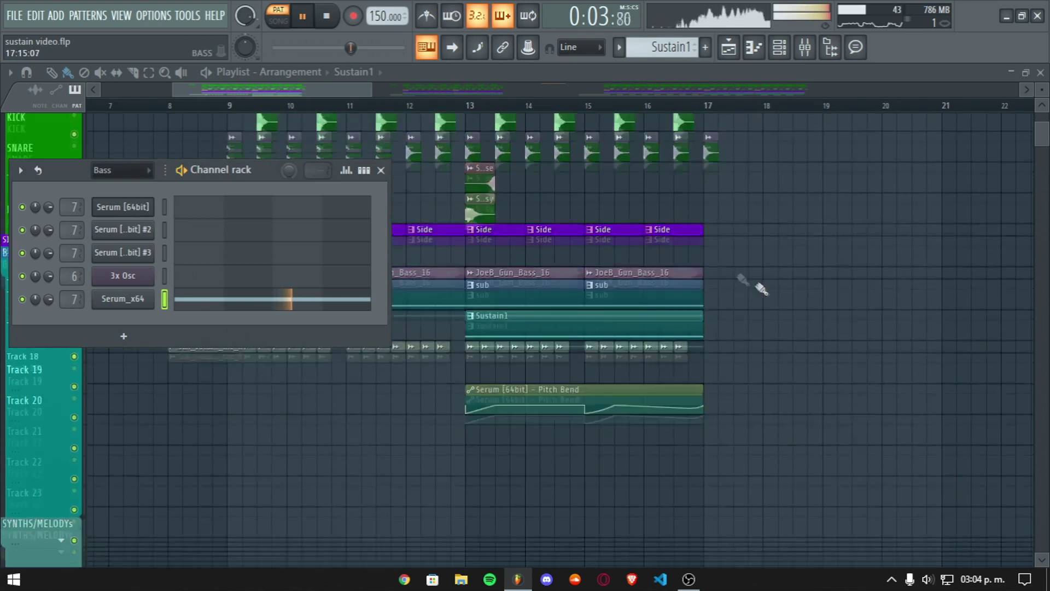
pyautogui.press('space')
pyautogui.click(472, 106)
pyautogui.press('F6')
pyautogui.scroll(5, 481, 110)
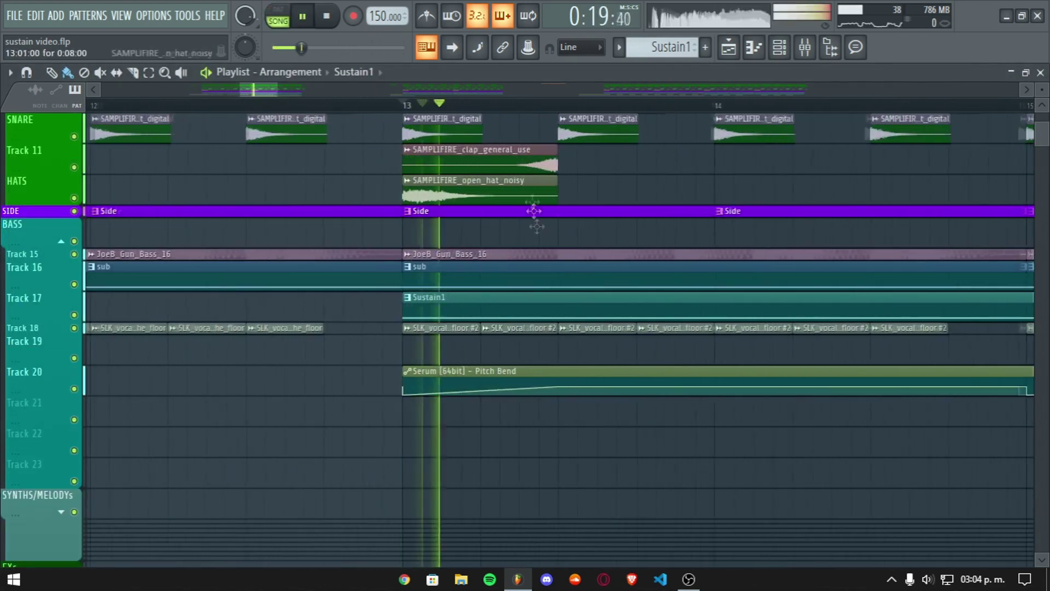
pyautogui.scroll(-4, 648, 112)
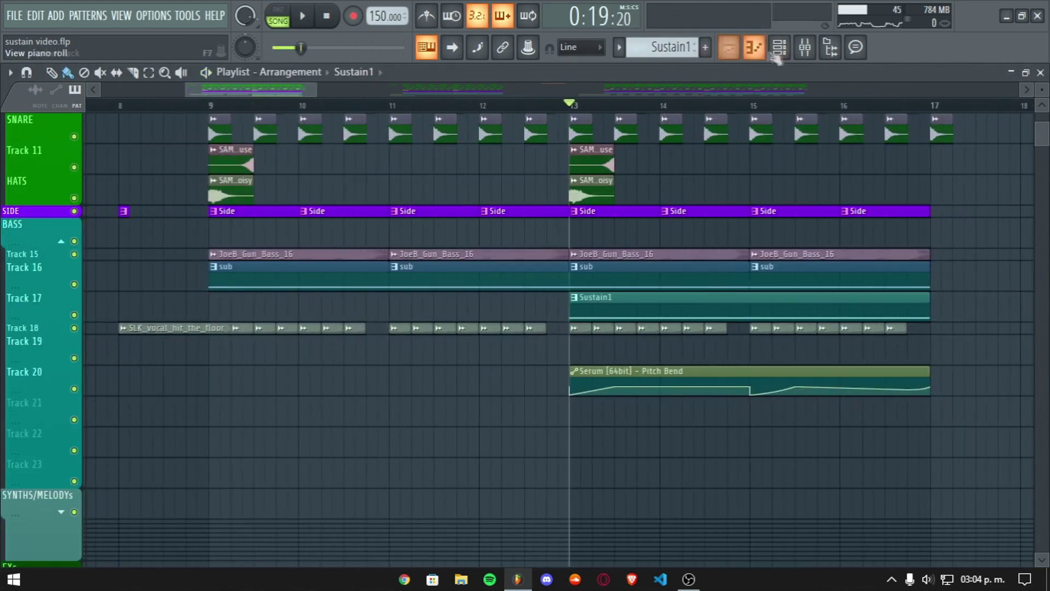
# Step: Remove the sustained note from the Serum_x64 channel, leaving the Serum [64bit] channel's note in the pattern
pyautogui.click(779, 47)
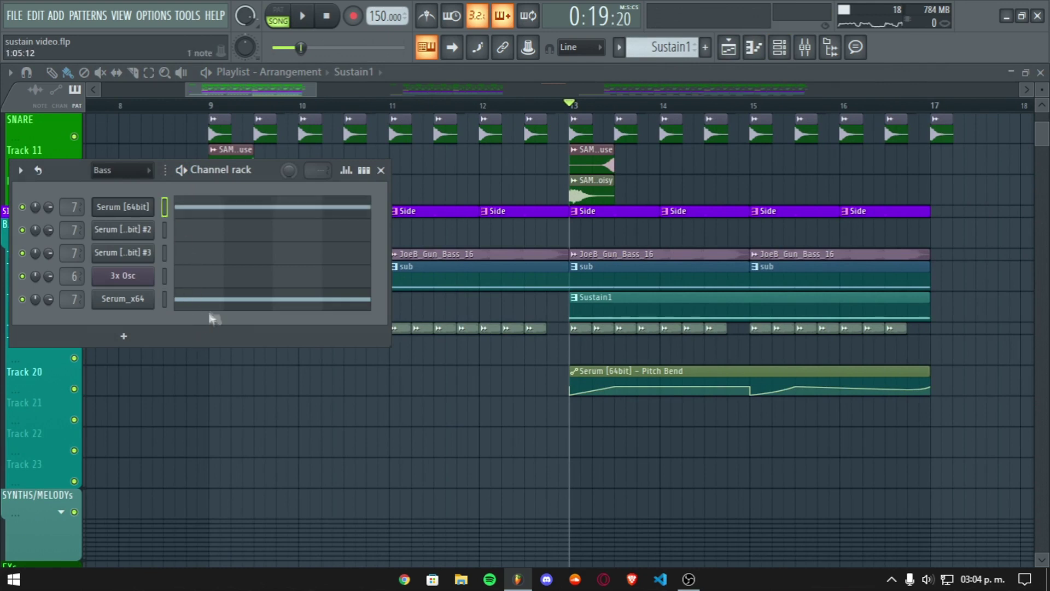
pyautogui.click(216, 302)
pyautogui.hotkey('ctrl', 'x')
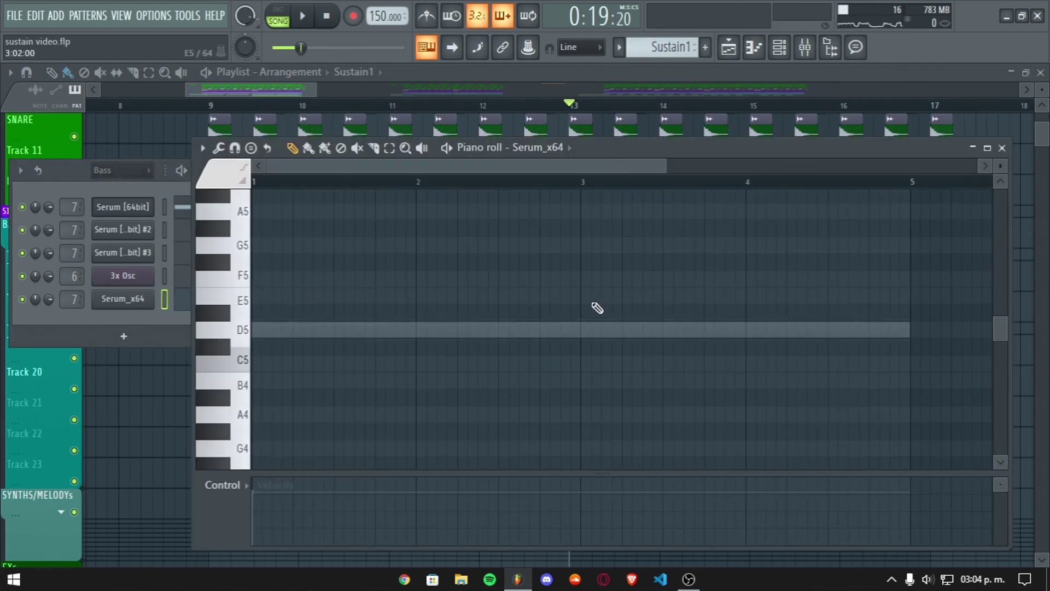
pyautogui.press('Escape')
# Step: Set the upward pitch bend range of Serum_x64 to 12 semitones and sweep the pitch wheel while playing a note
pyautogui.click(135, 302)
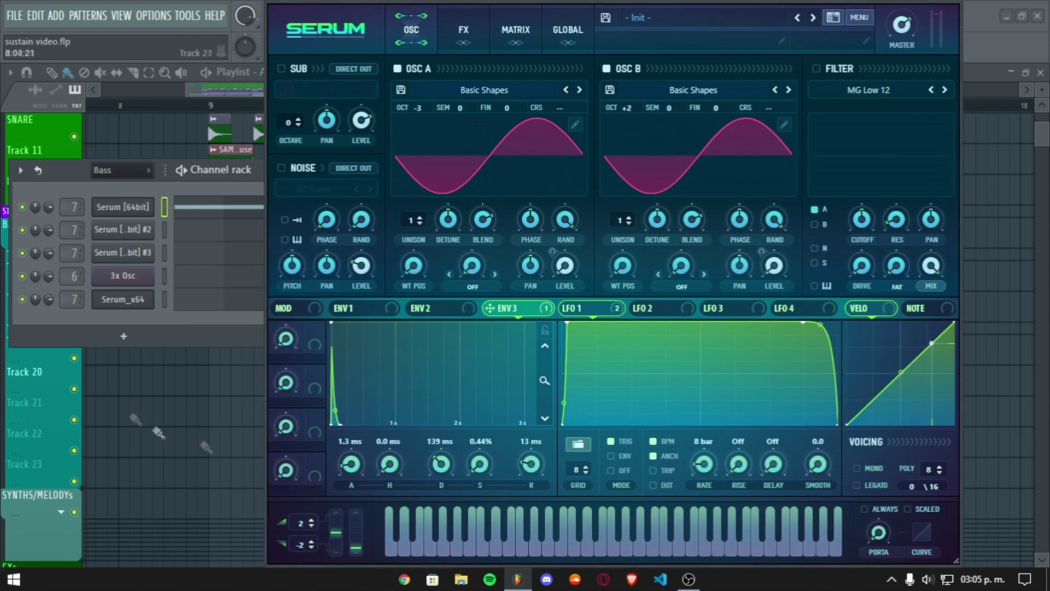
pyautogui.moveTo(300, 526); pyautogui.dragTo(293, 469)
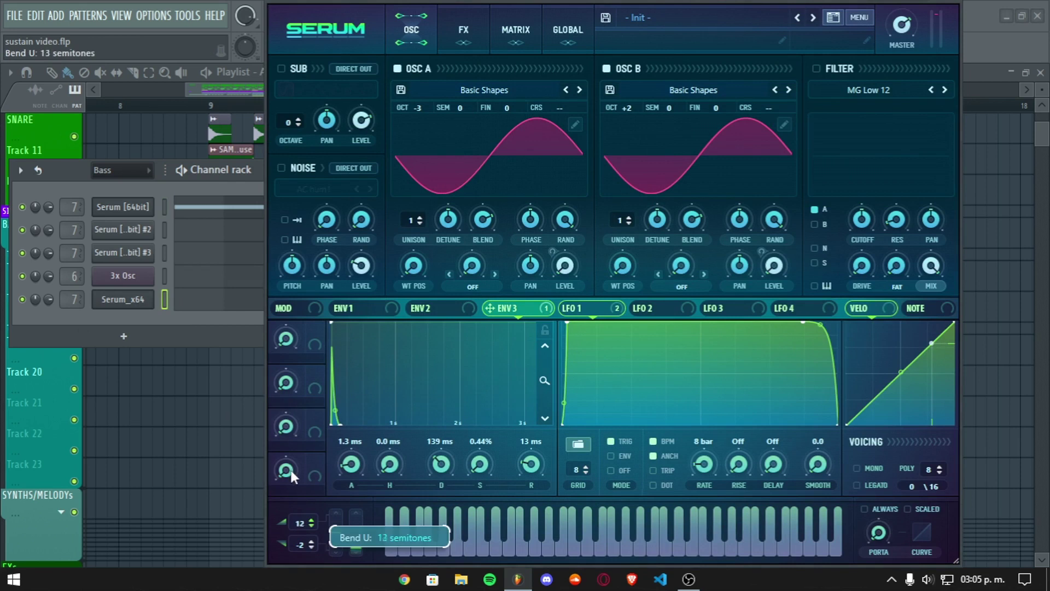
pyautogui.scroll(-2, 306, 519)
pyautogui.moveTo(337, 534); pyautogui.dragTo(358, 393)
pyautogui.press('q')
pyautogui.moveTo(338, 517); pyautogui.dragTo(347, 430)
# Step: Play the song from bar 13 to hear the Serum pitch bend automation, and stop it
pyautogui.press('space')
pyautogui.press('Escape')
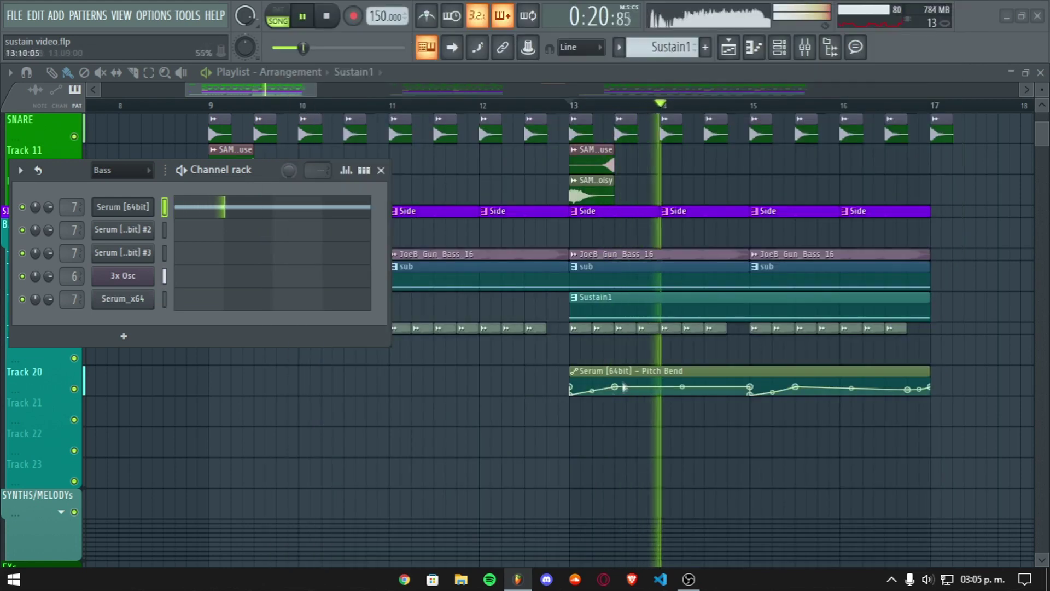
pyautogui.scroll(-3, 619, 95)
pyautogui.scroll(1, 619, 95)
pyautogui.press('space')
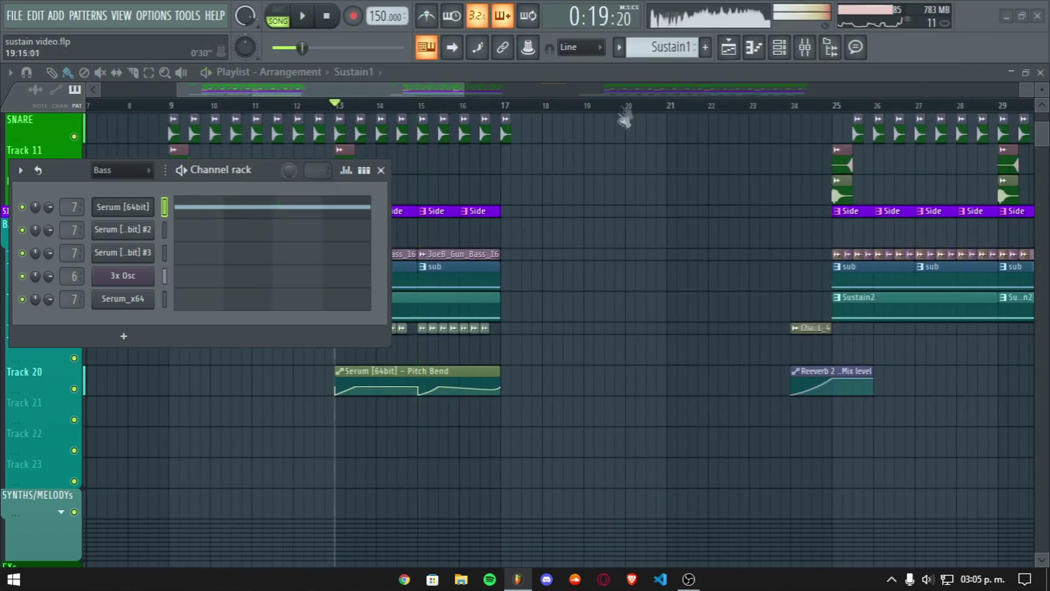
# Step: Go to the second example's section of the playlist and place the playback position at bar 24
pyautogui.press('Escape')
pyautogui.scroll(4, 525, 94)
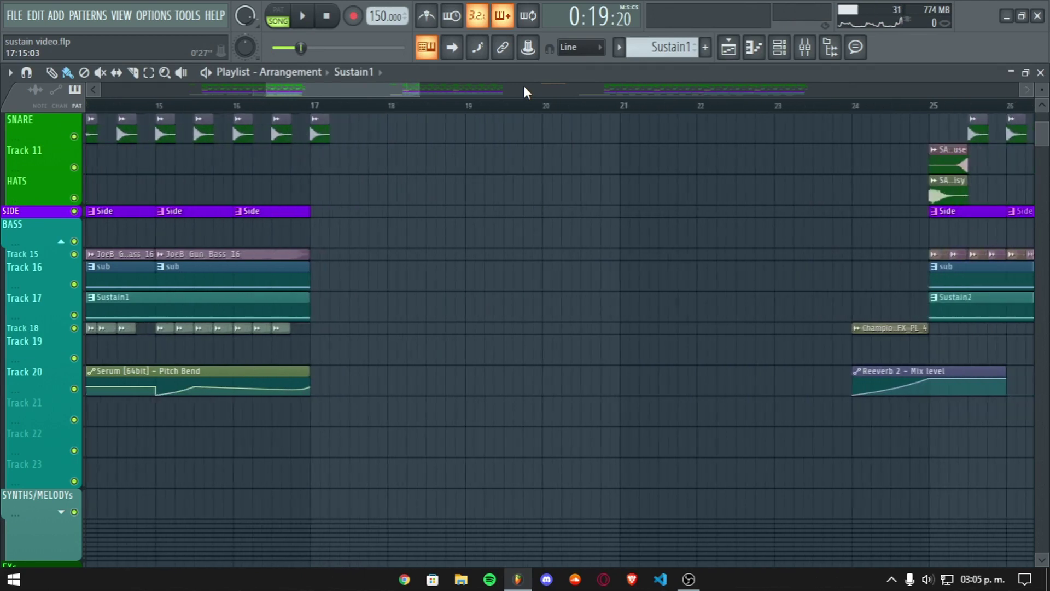
pyautogui.scroll(-3, 537, 103)
pyautogui.scroll(1, 668, 120)
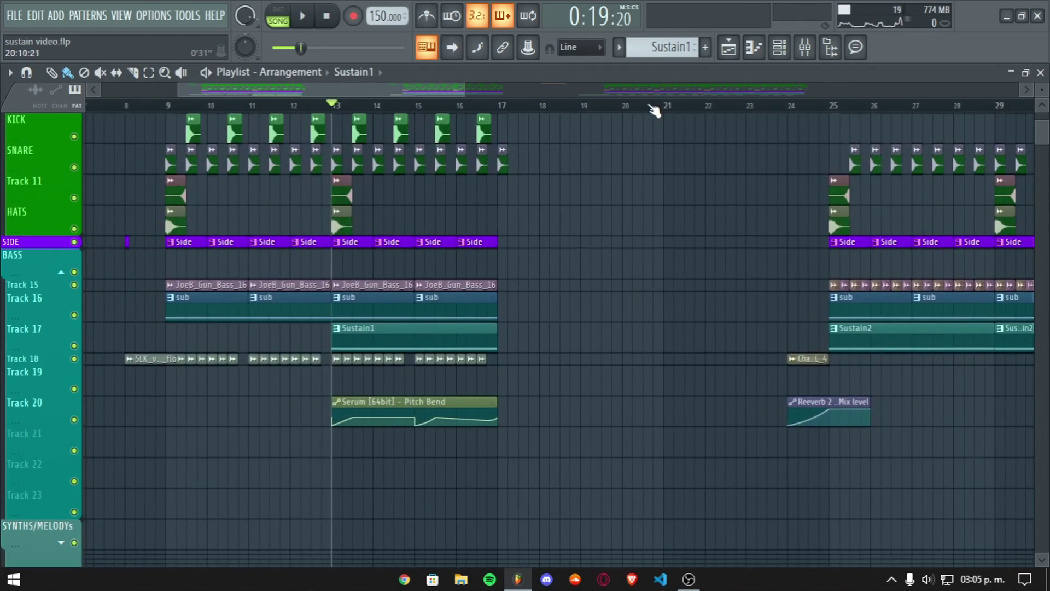
pyautogui.scroll(1, 652, 104)
pyautogui.click(579, 82)
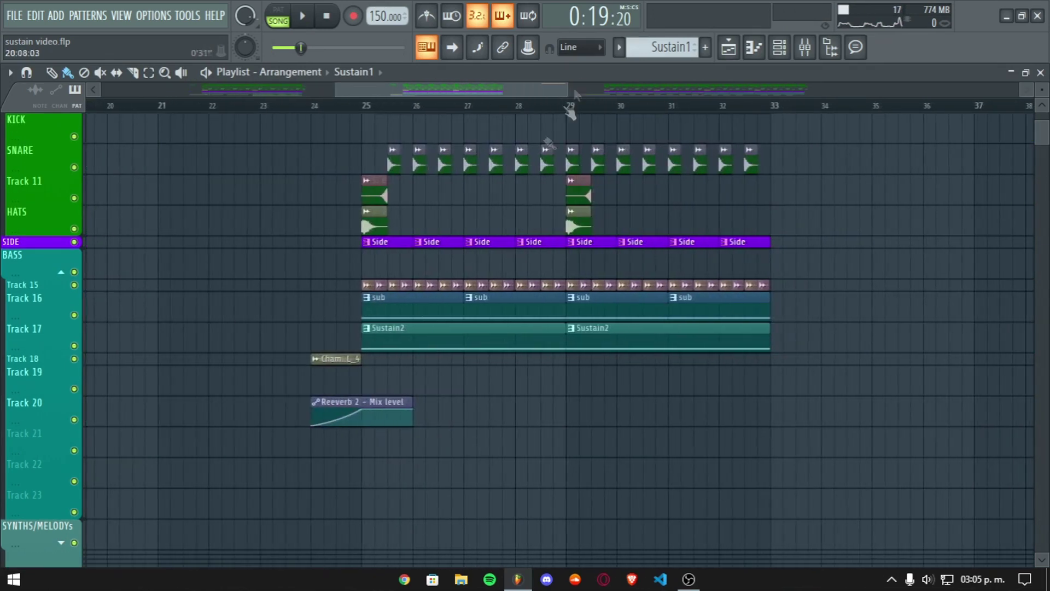
pyautogui.click(315, 109)
pyautogui.scroll(1, 342, 142)
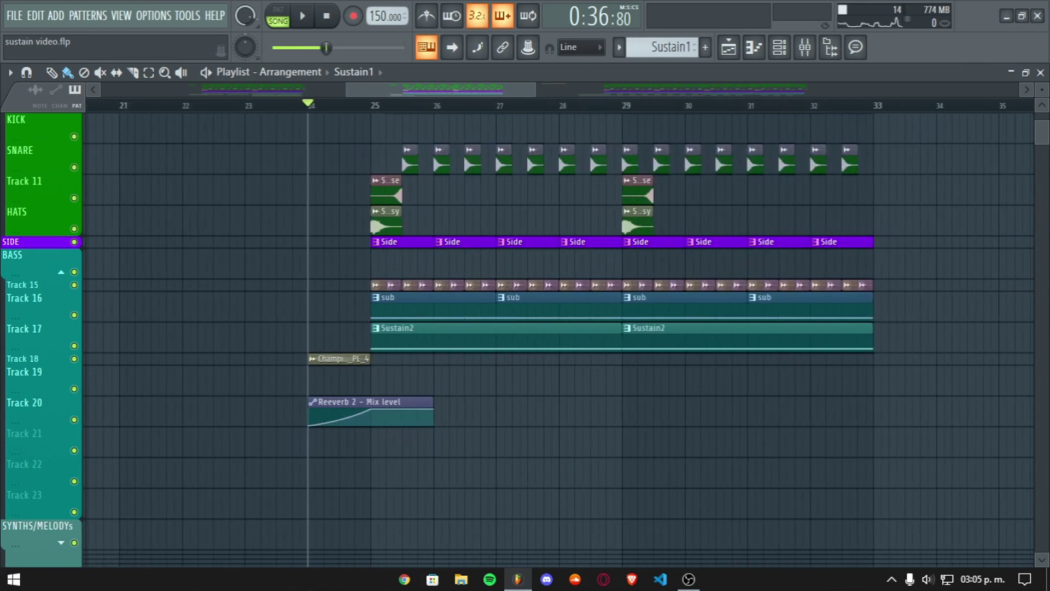
# Step: Open the Sustain2 pattern and inspect the Serum [64bit] #2 channel's D6 note in the piano roll
pyautogui.doubleClick(403, 329)
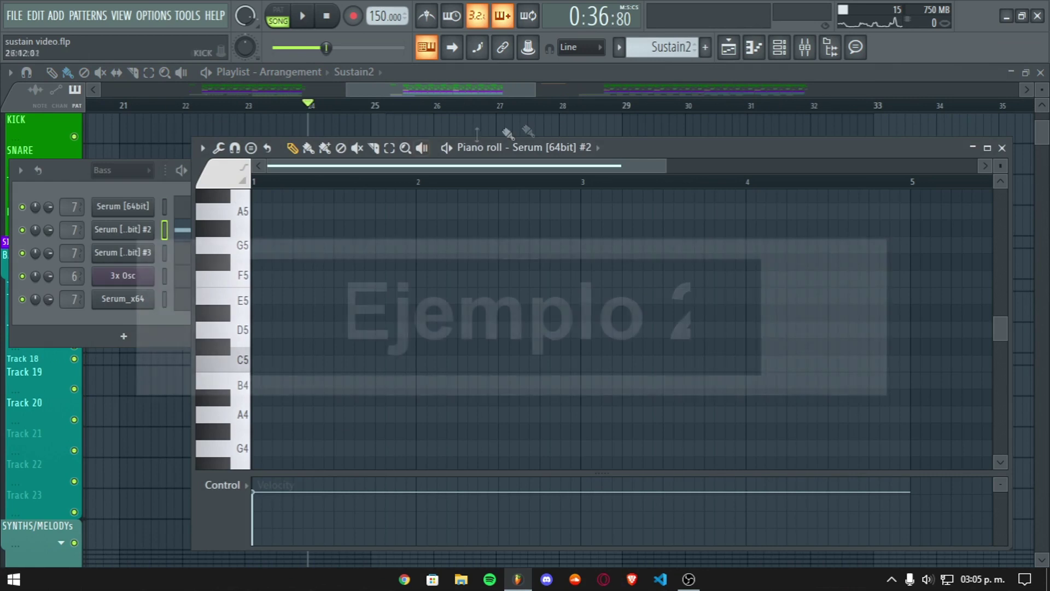
pyautogui.scroll(3, 633, 281)
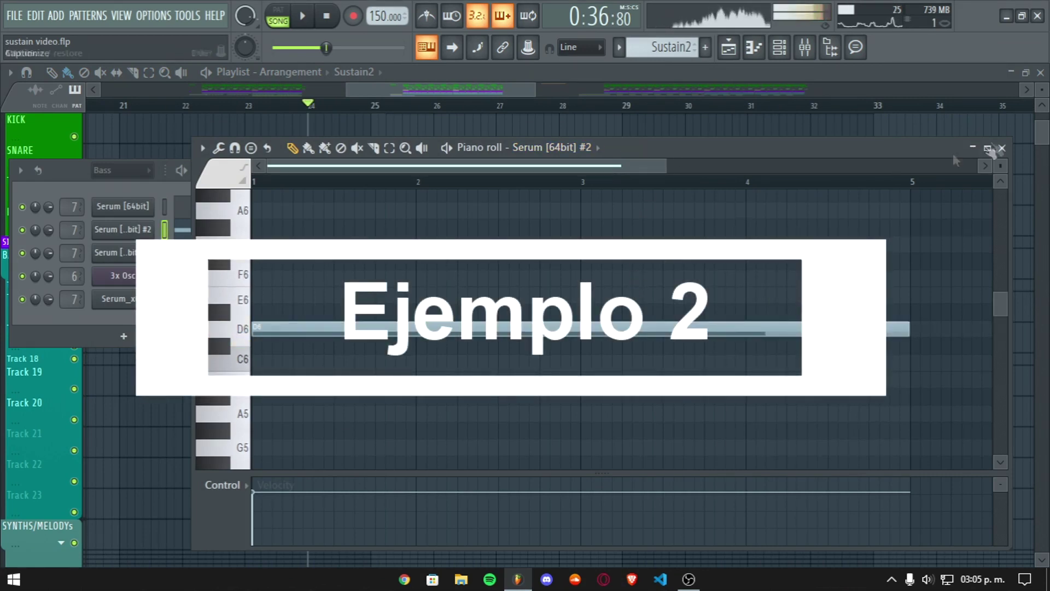
pyautogui.click(1002, 148)
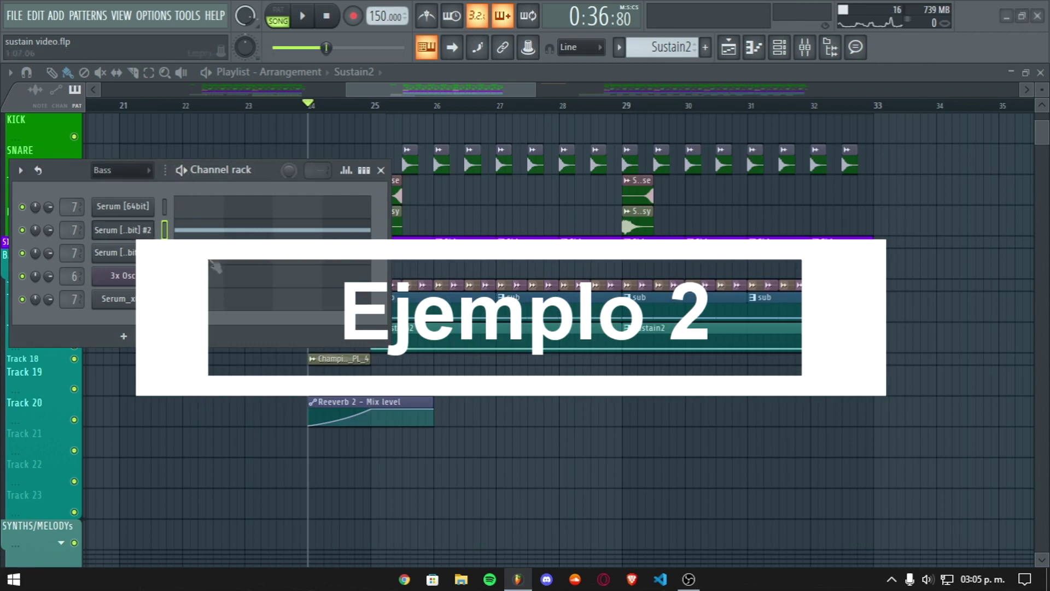
# Step: Audition the sustain 2 preset in the Serum [64bit] #2 channel, checking its Rate macro, and put the plugin away
pyautogui.click(122, 229)
pyautogui.moveTo(135, 216); pyautogui.dragTo(563, 65)
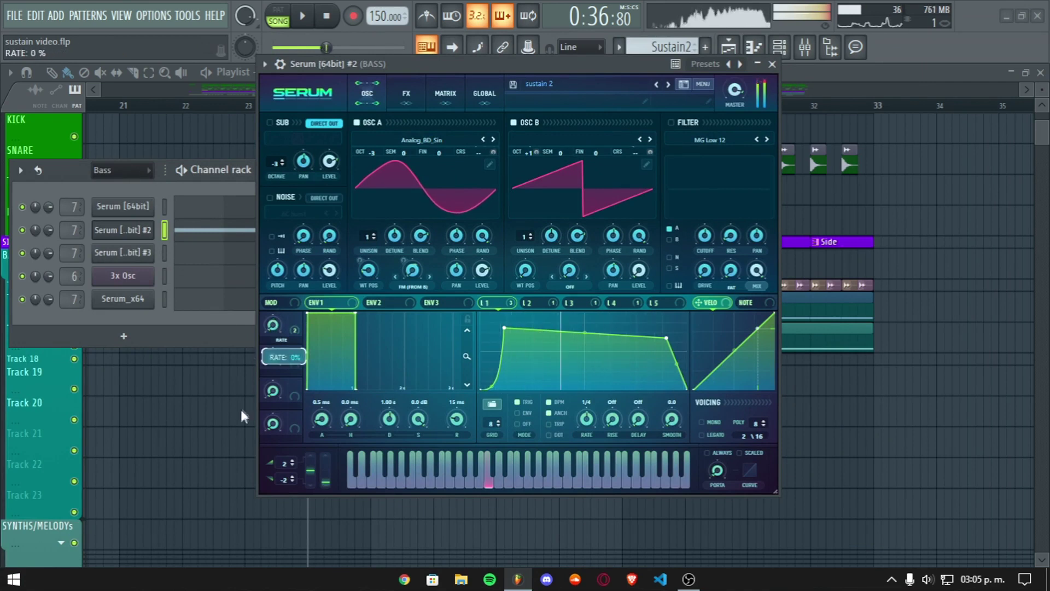
pyautogui.moveTo(240, 413); pyautogui.dragTo(267, 324)
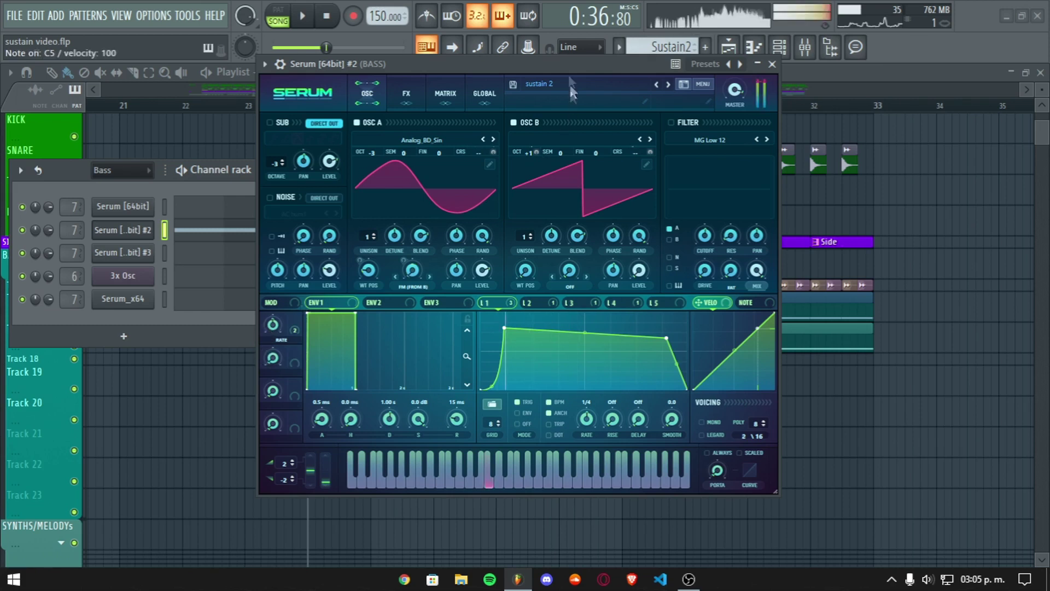
pyautogui.moveTo(566, 68); pyautogui.dragTo(0, 2)
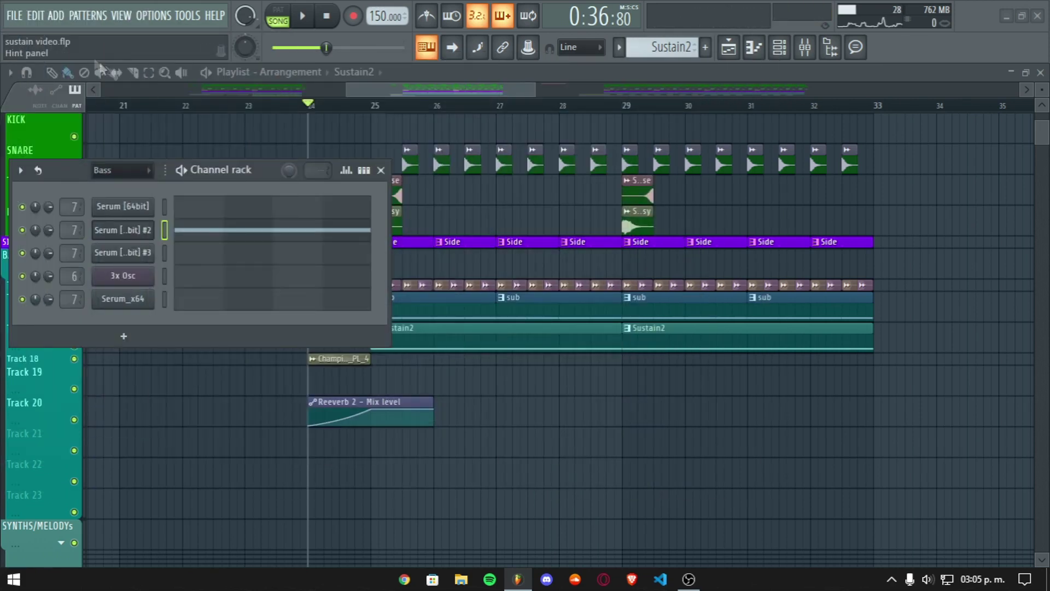
# Step: Open the Serum_x64 channel, reset it to the Init preset, and arrange its window beside the channel rack
pyautogui.click(131, 301)
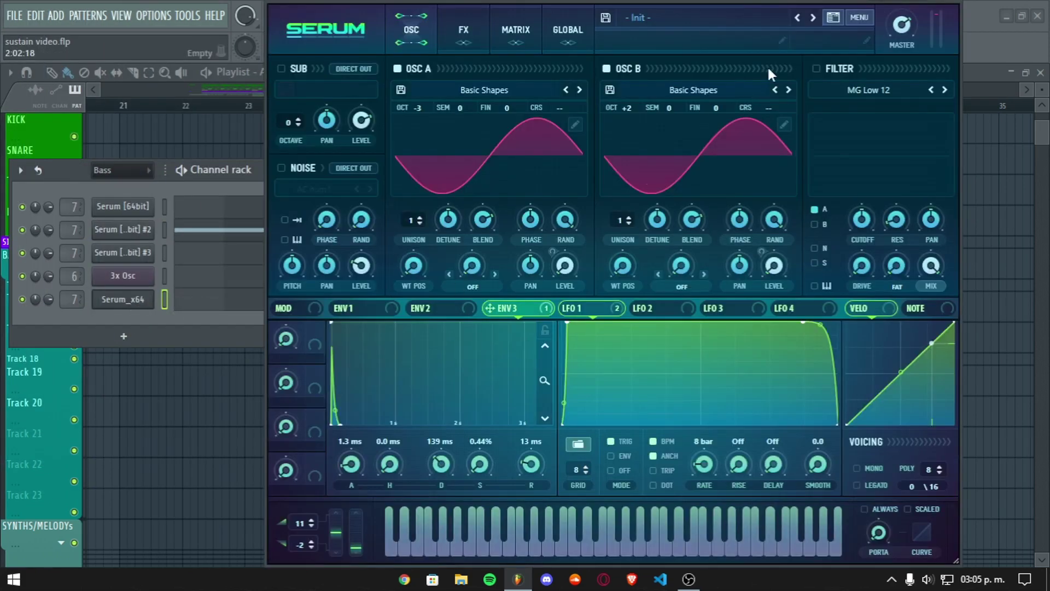
pyautogui.click(744, 22)
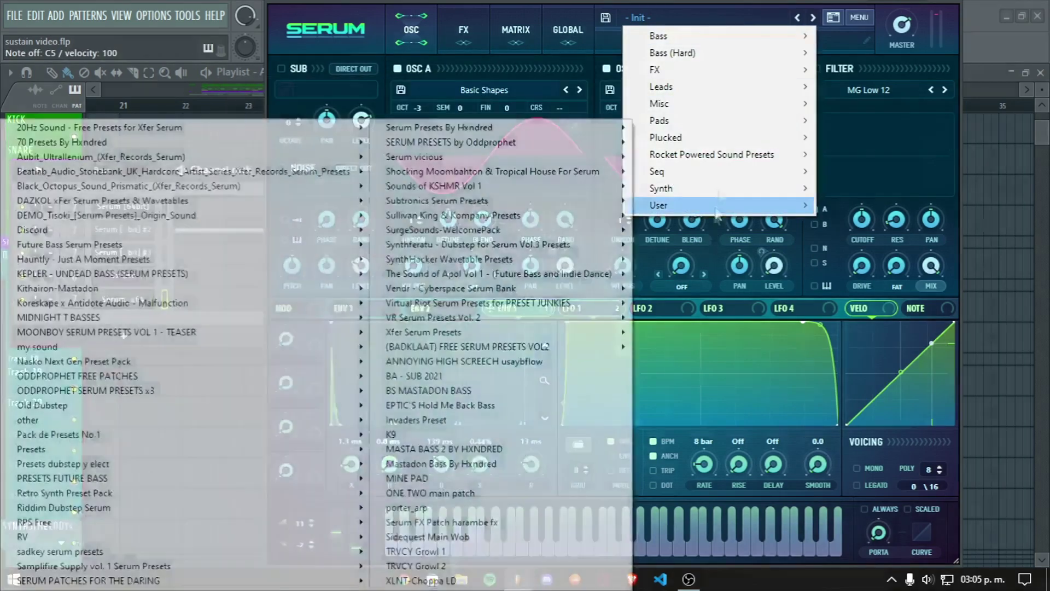
pyautogui.click(808, 8)
pyautogui.click(858, 18)
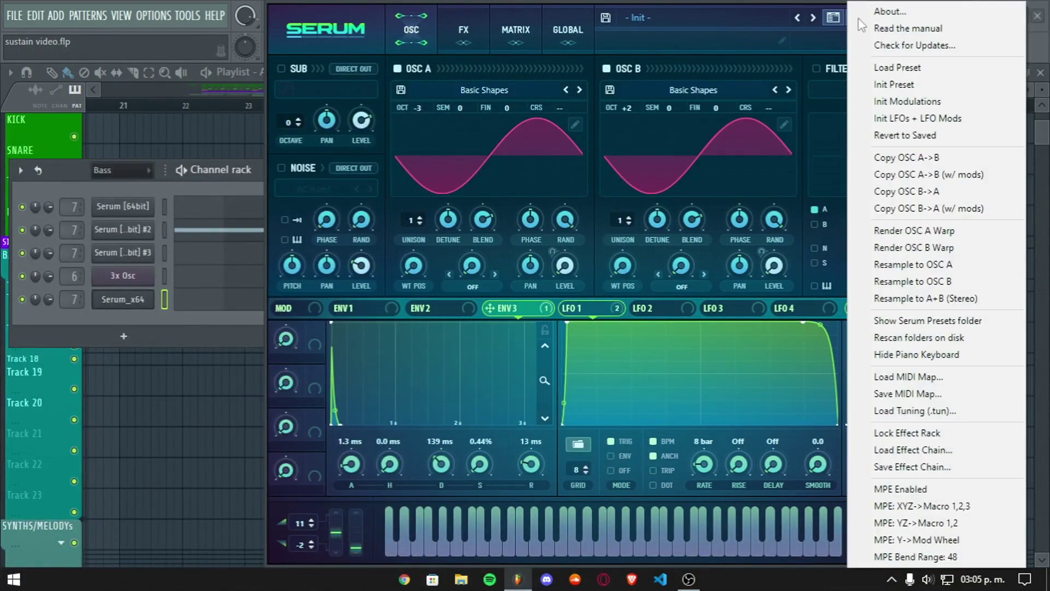
pyautogui.click(891, 83)
pyautogui.moveTo(354, 1); pyautogui.dragTo(361, 8)
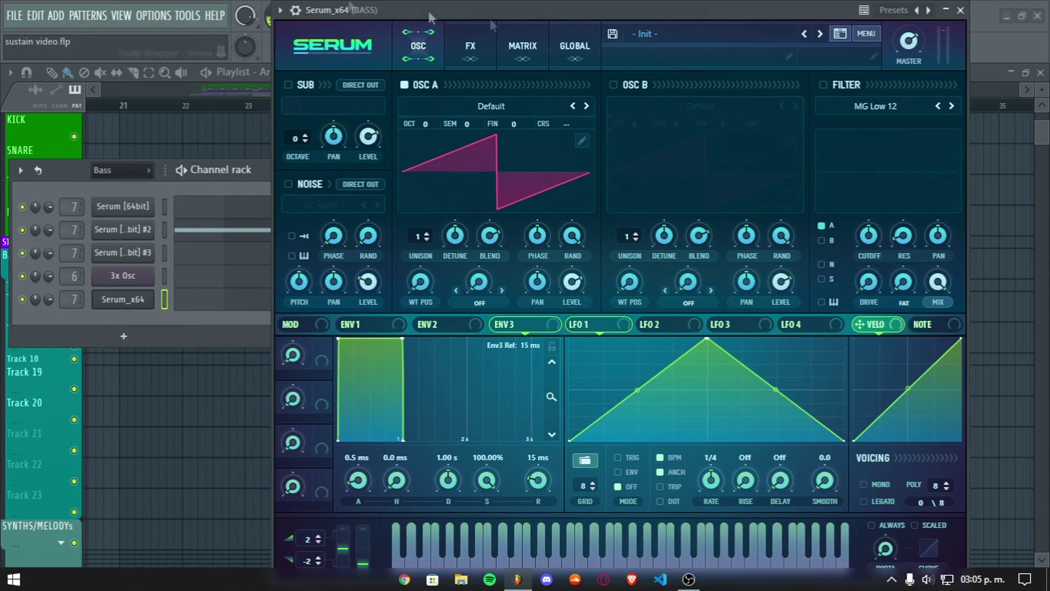
pyautogui.moveTo(155, 171); pyautogui.dragTo(173, 141)
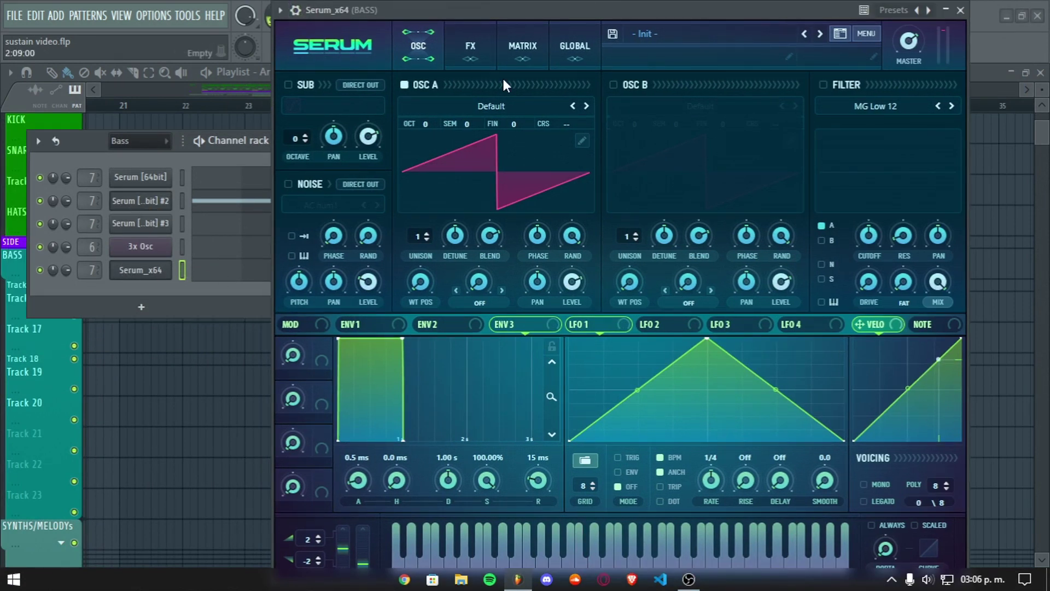
# Step: Load the Analog_BD_Sin wavetable into OSC A, play a test note, and adjust the wavetable position slightly
pyautogui.click(517, 106)
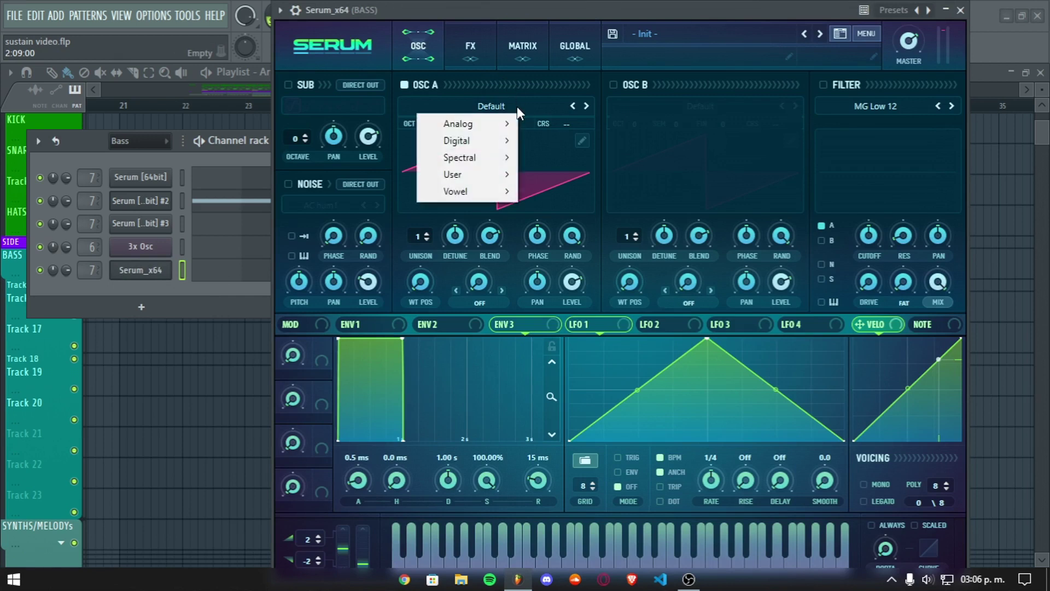
pyautogui.moveTo(513, 125)
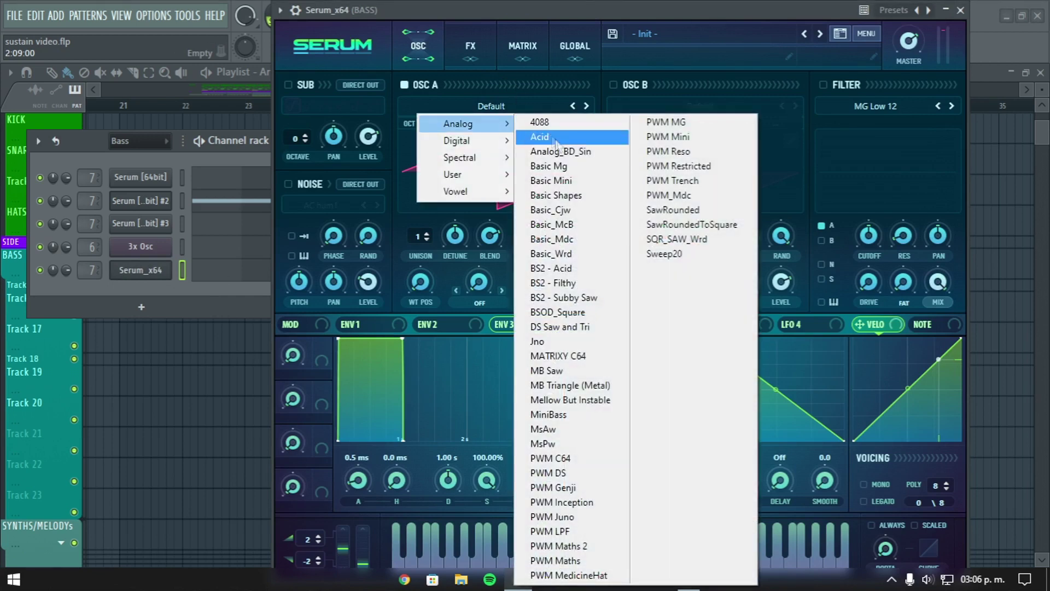
pyautogui.click(581, 154)
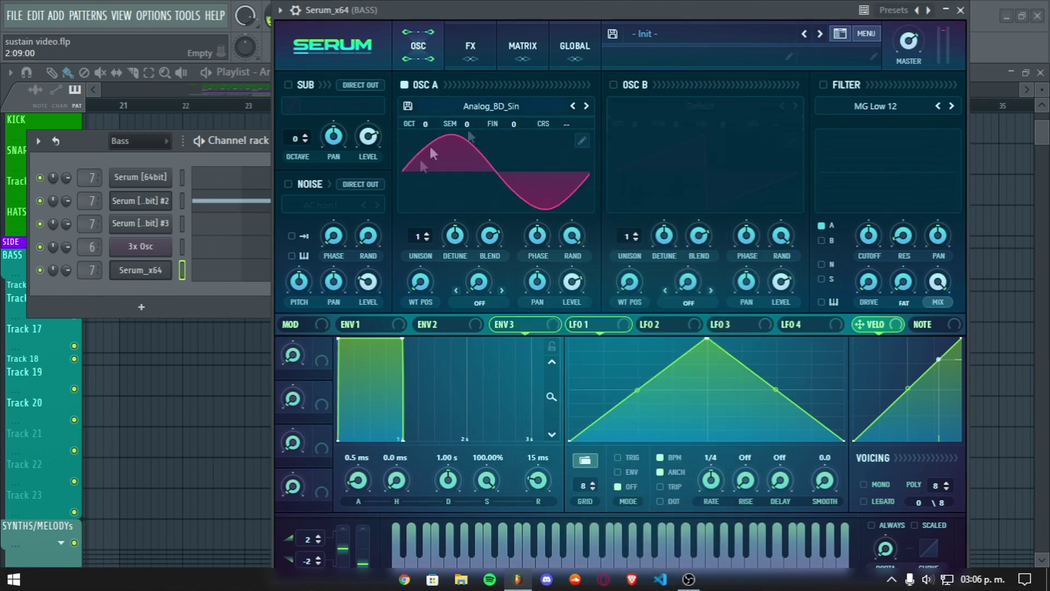
pyautogui.press('z')
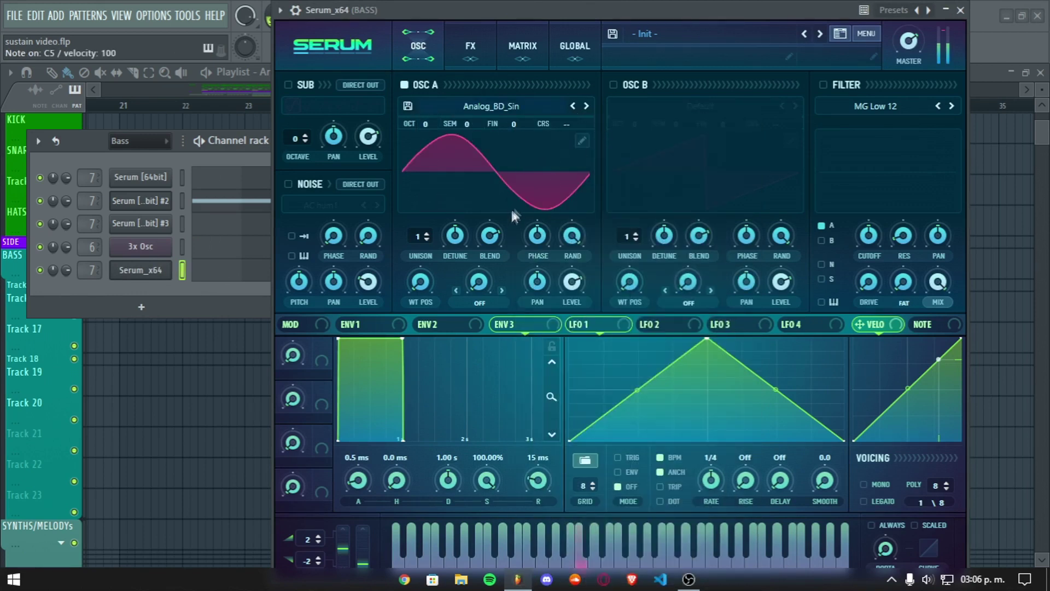
pyautogui.moveTo(425, 285); pyautogui.dragTo(424, 239)
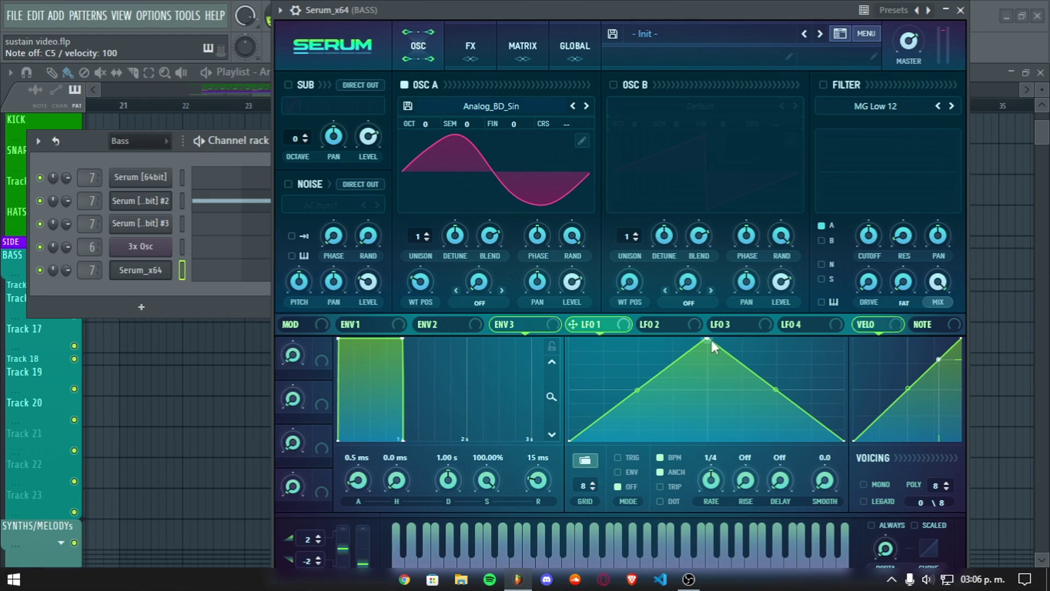
# Step: Shape LFO 1 with a steep curved rise, a nearly flat high plateau, and a straight fall at the end
pyautogui.moveTo(708, 339); pyautogui.dragTo(606, 364)
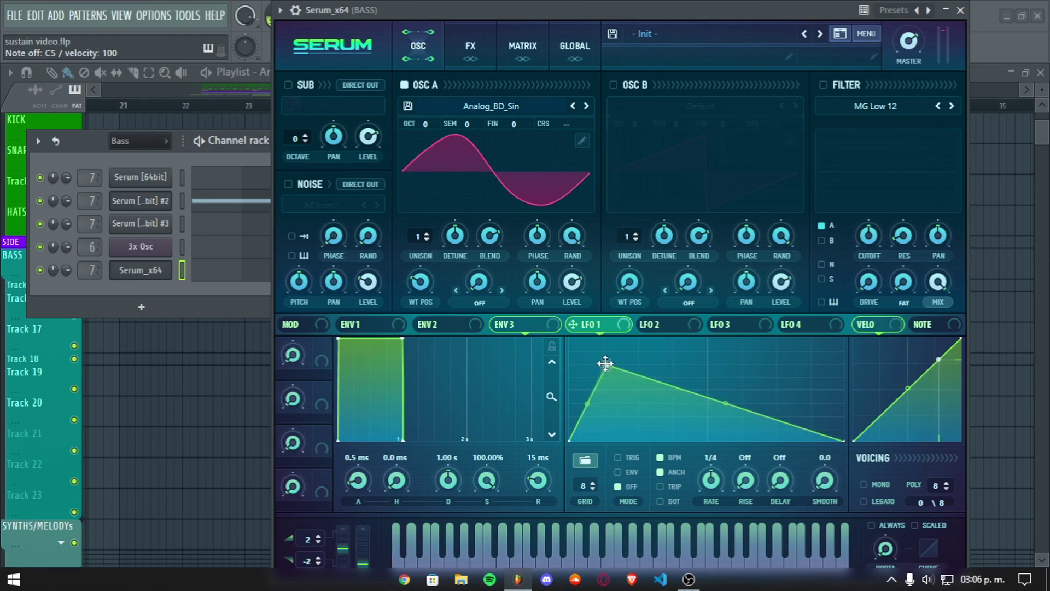
pyautogui.moveTo(586, 406); pyautogui.dragTo(586, 431)
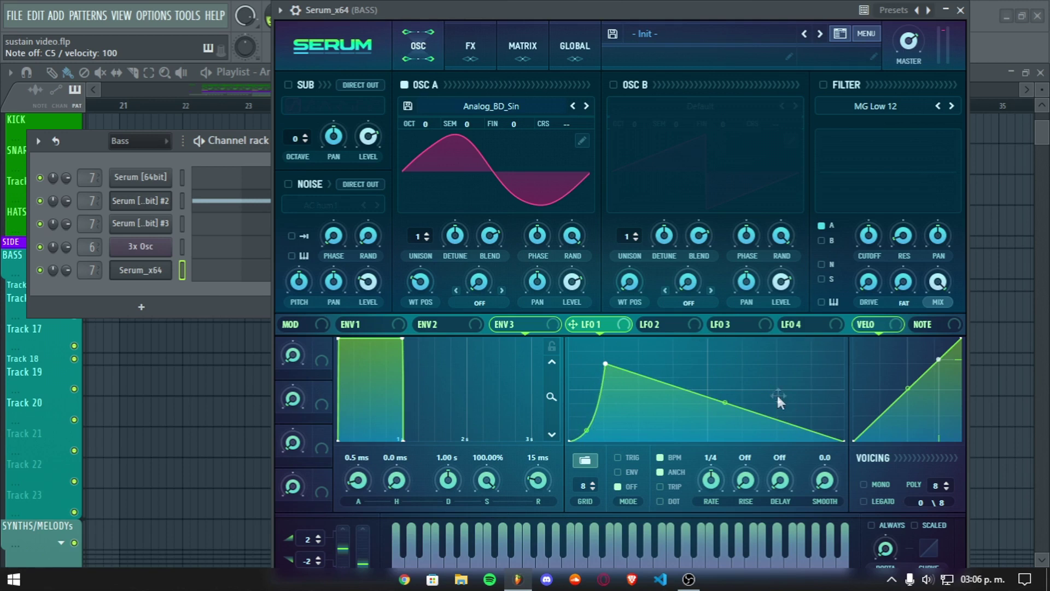
pyautogui.doubleClick(780, 395)
pyautogui.moveTo(781, 395); pyautogui.dragTo(778, 373)
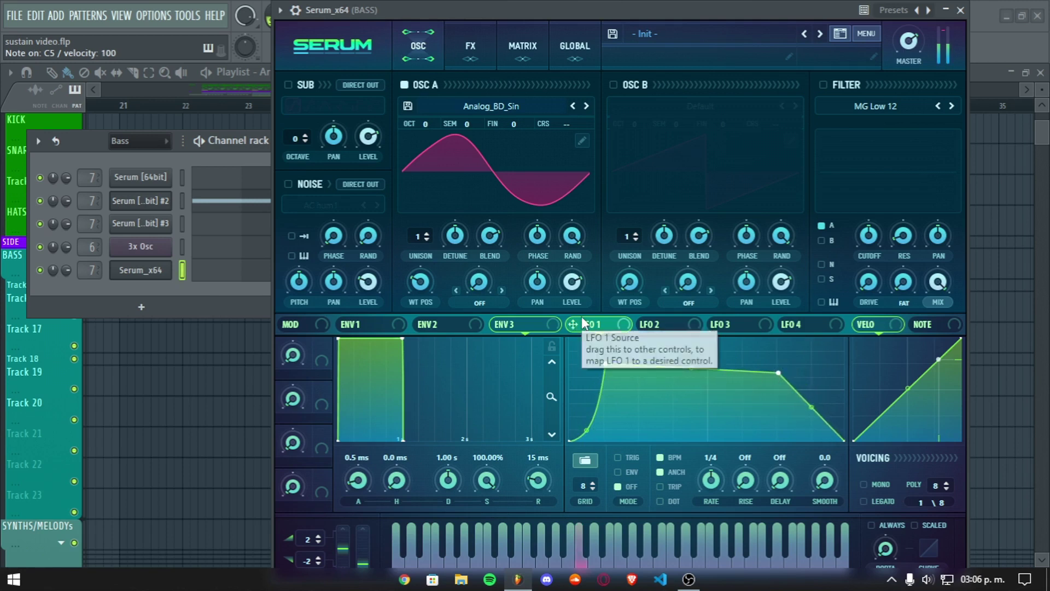
# Step: Modulate OSC A's wavetable position with LFO 1 at an amount of 6, and set LFO 1 to trigger mode
pyautogui.click(182, 201)
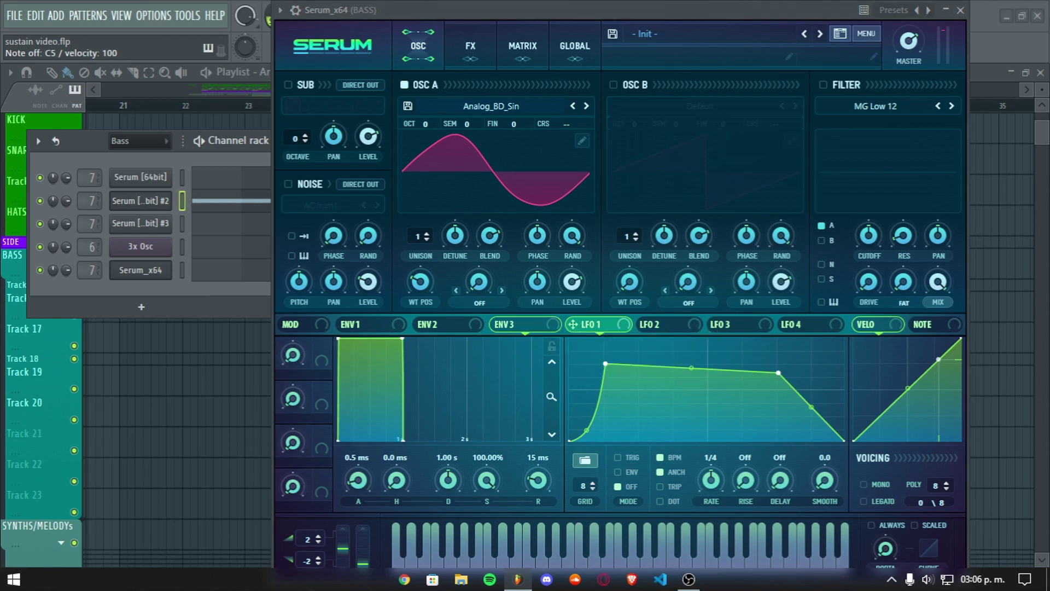
pyautogui.click(422, 285)
pyautogui.moveTo(452, 295); pyautogui.dragTo(422, 282)
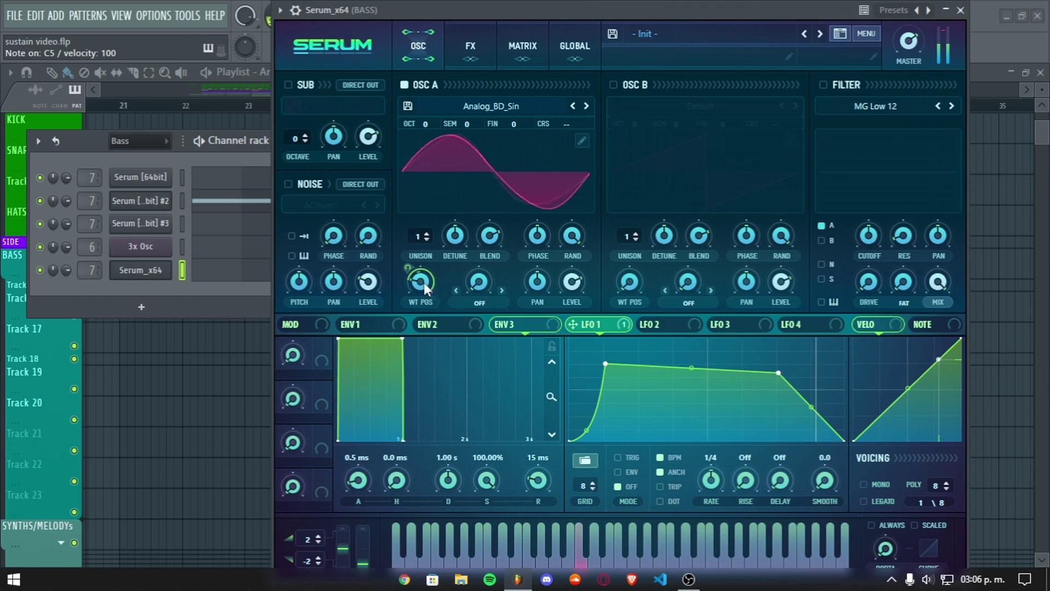
pyautogui.moveTo(399, 317); pyautogui.dragTo(419, 336)
pyautogui.click(634, 459)
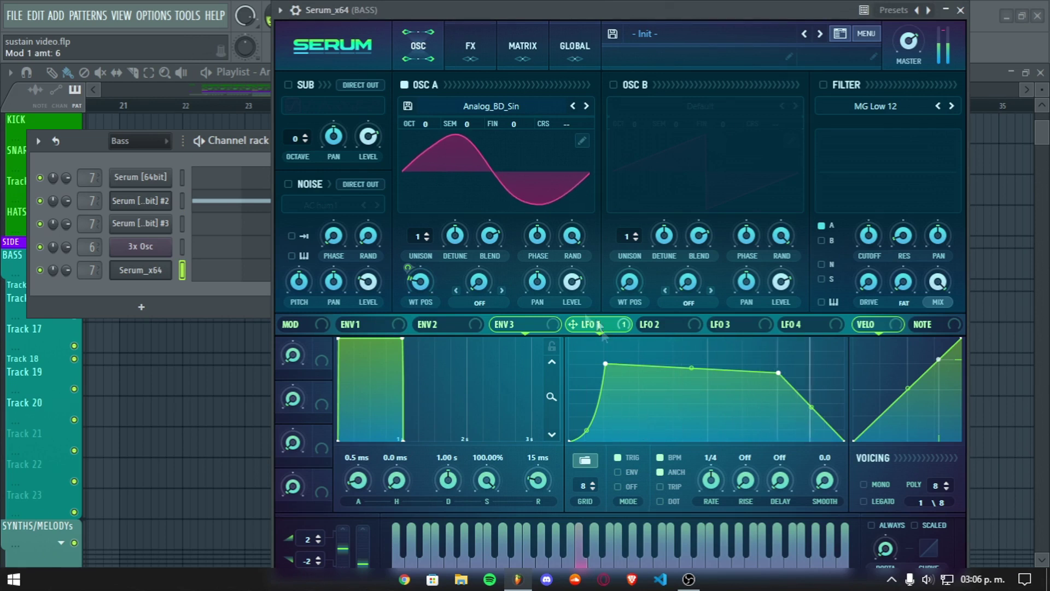
# Step: Set OSC A's warp mode to FM (from B) and modulate the warp amount with LFO 1 at 67
pyautogui.click(497, 304)
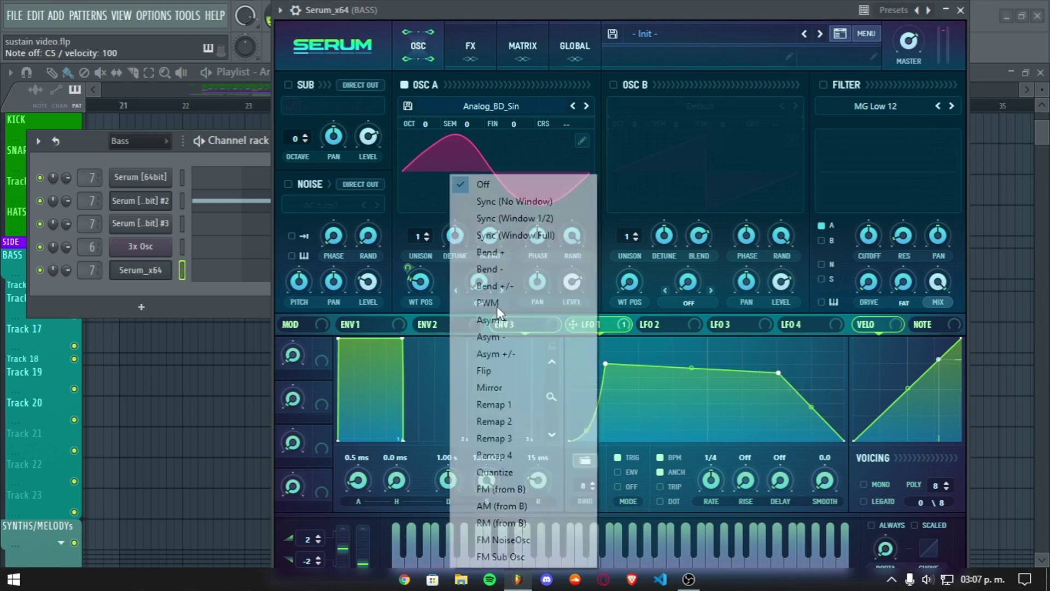
pyautogui.click(544, 490)
pyautogui.moveTo(490, 281); pyautogui.dragTo(485, 279)
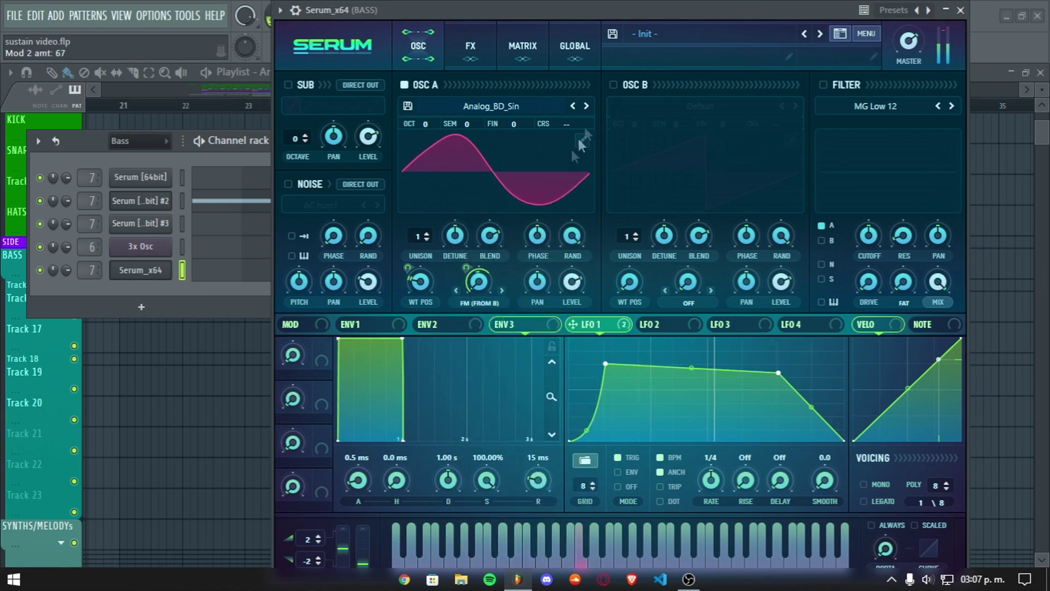
# Step: Enable OSC B at octave +1 with its level turned fully down, and lower OSC A to octave -3
pyautogui.click(613, 85)
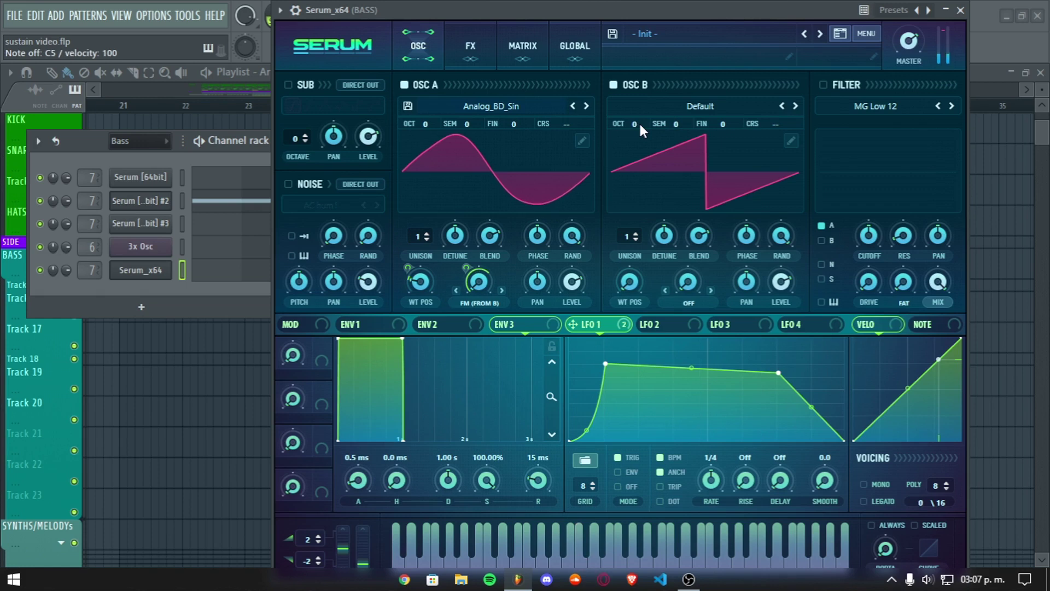
pyautogui.moveTo(641, 122); pyautogui.dragTo(639, 104)
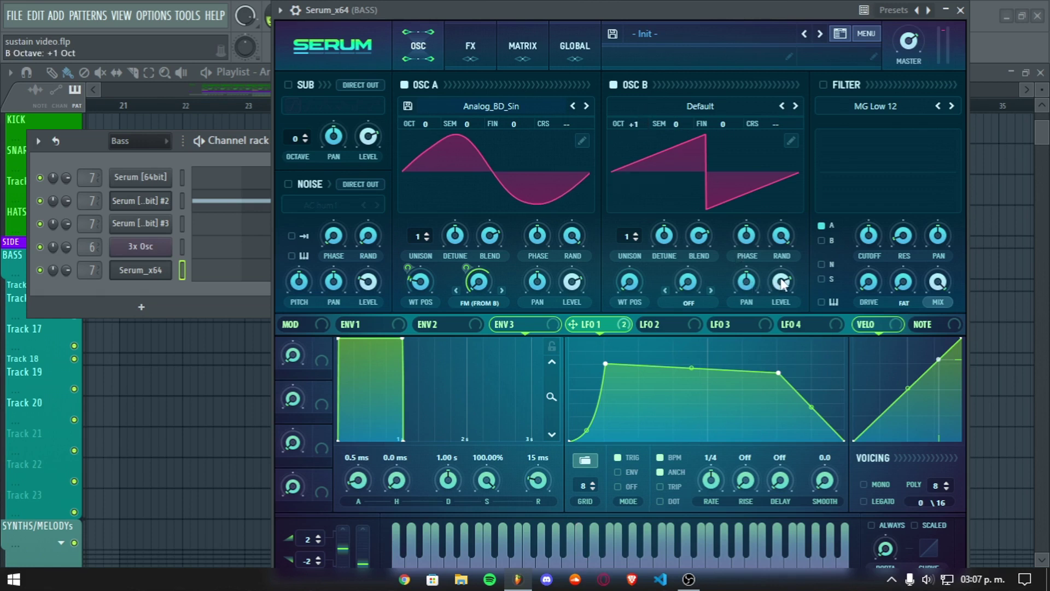
pyautogui.moveTo(781, 282); pyautogui.dragTo(712, 573)
pyautogui.press('z')
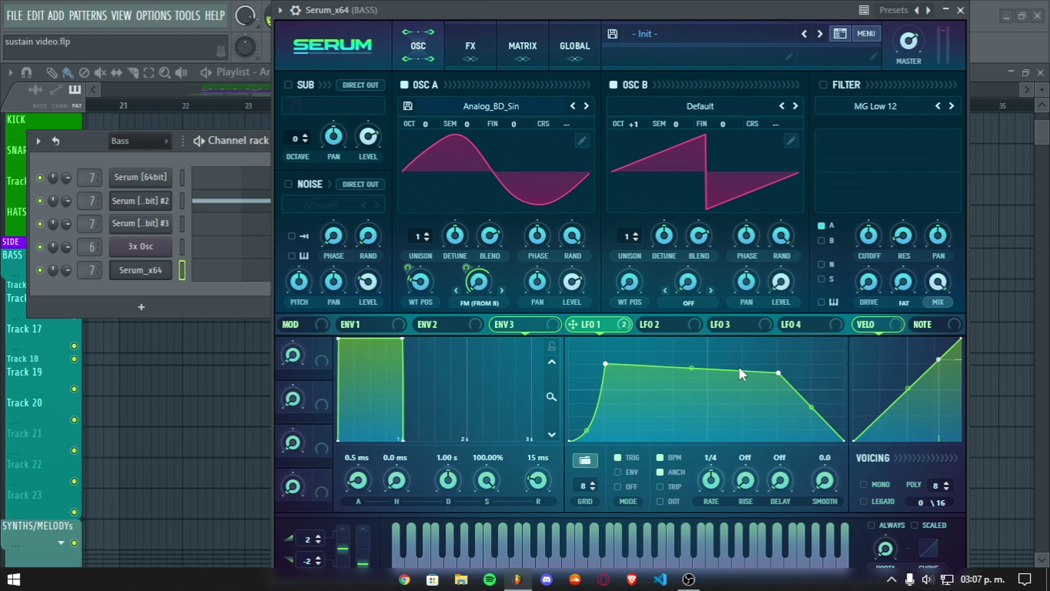
pyautogui.moveTo(425, 165); pyautogui.dragTo(422, 178)
pyautogui.press('z')
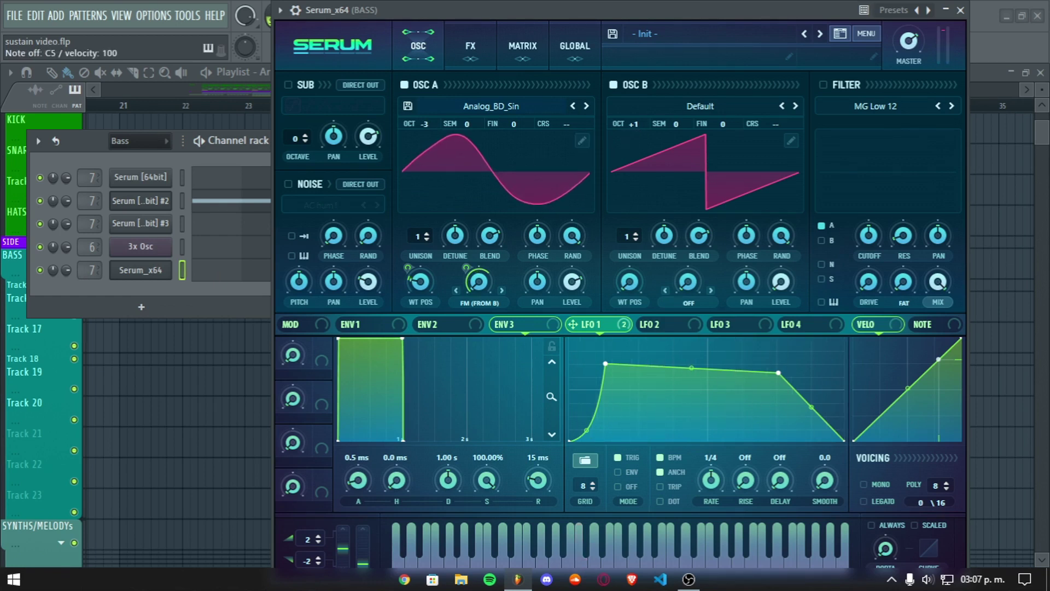
# Step: Shape LFO 2 as a descending staircase of four roughly equal-length steps, starting at full level
pyautogui.click(678, 326)
pyautogui.moveTo(708, 340); pyautogui.dragTo(525, 301)
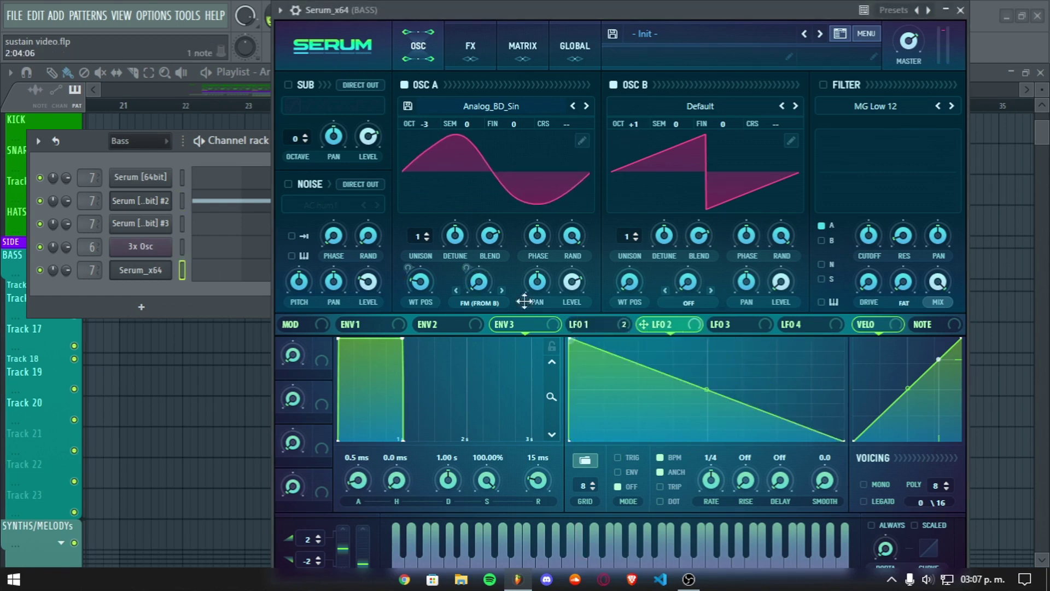
pyautogui.doubleClick(648, 374)
pyautogui.moveTo(648, 375); pyautogui.dragTo(640, 326)
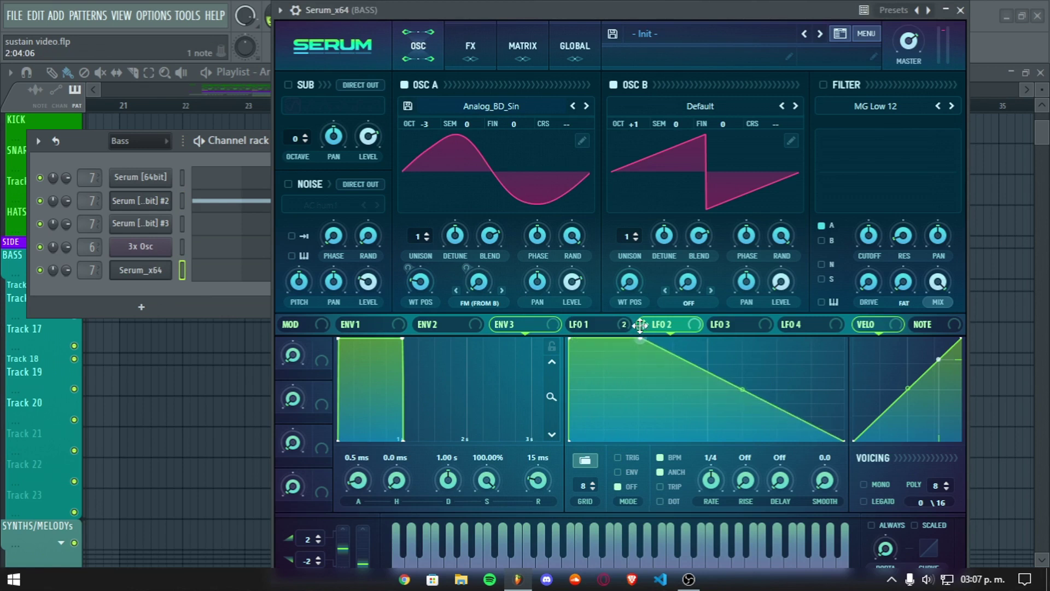
pyautogui.doubleClick(668, 367)
pyautogui.moveTo(668, 367); pyautogui.dragTo(696, 387)
pyautogui.doubleClick(684, 368)
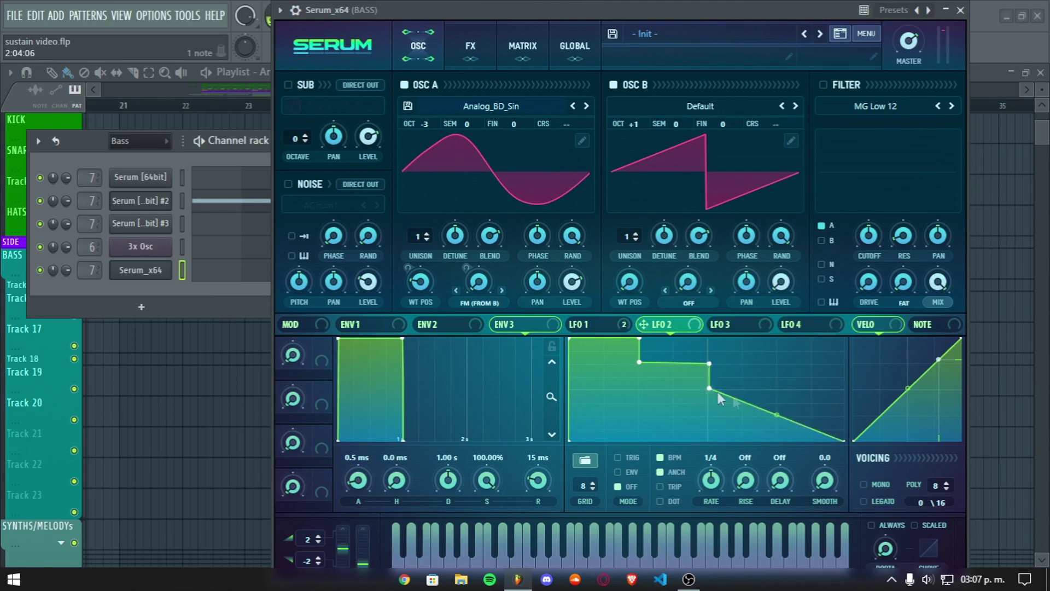
pyautogui.doubleClick(760, 390)
pyautogui.moveTo(760, 390); pyautogui.dragTo(844, 417)
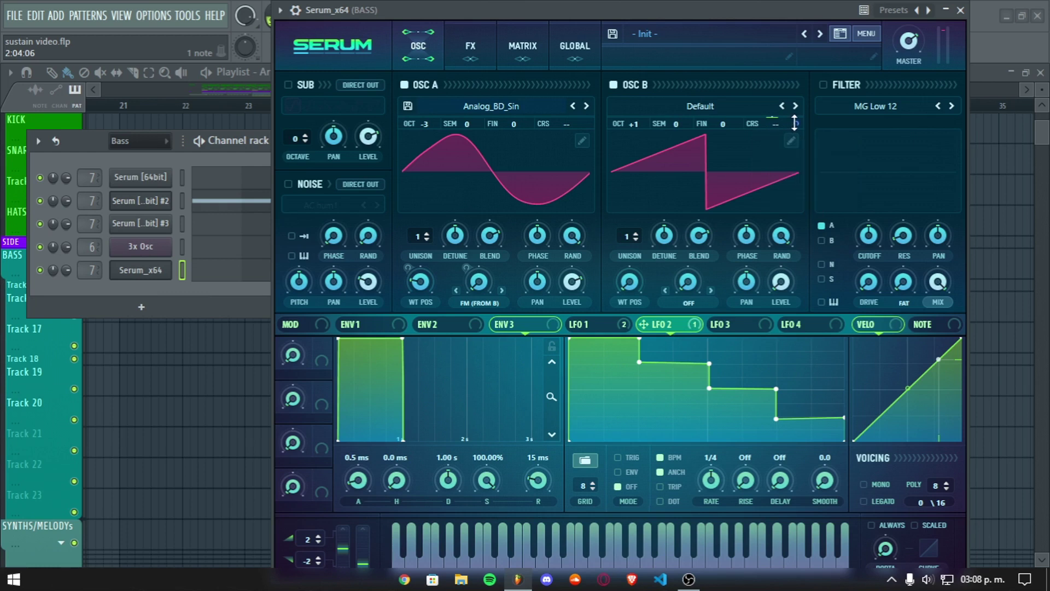
# Step: Adjust LFO 2's modulation of OSC B's coarse pitch, and set LFO 2 to trigger mode with a triplet 1/4 rate
pyautogui.moveTo(795, 123); pyautogui.dragTo(794, 147)
pyautogui.press('z')
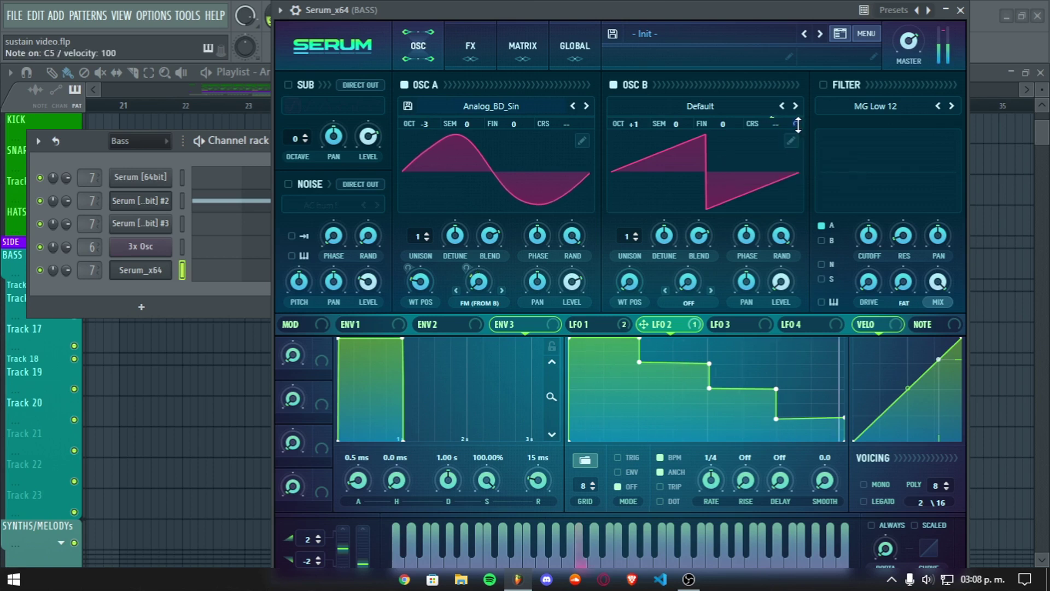
pyautogui.click(634, 459)
pyautogui.click(681, 484)
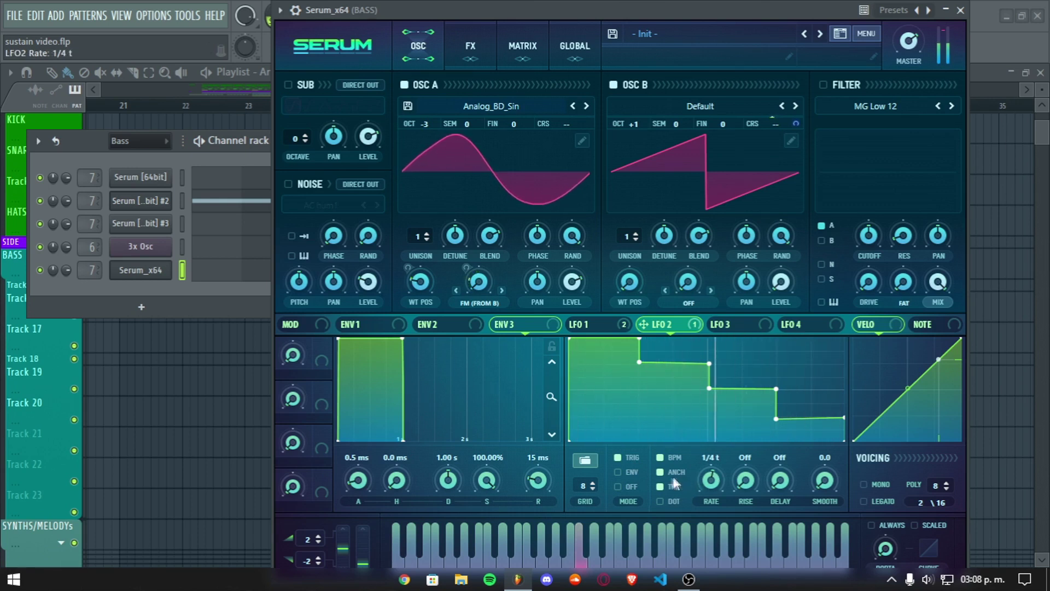
# Step: Shape LFO 4 as a descending staircase of four roughly equal-length steps, starting at full level
pyautogui.click(141, 201)
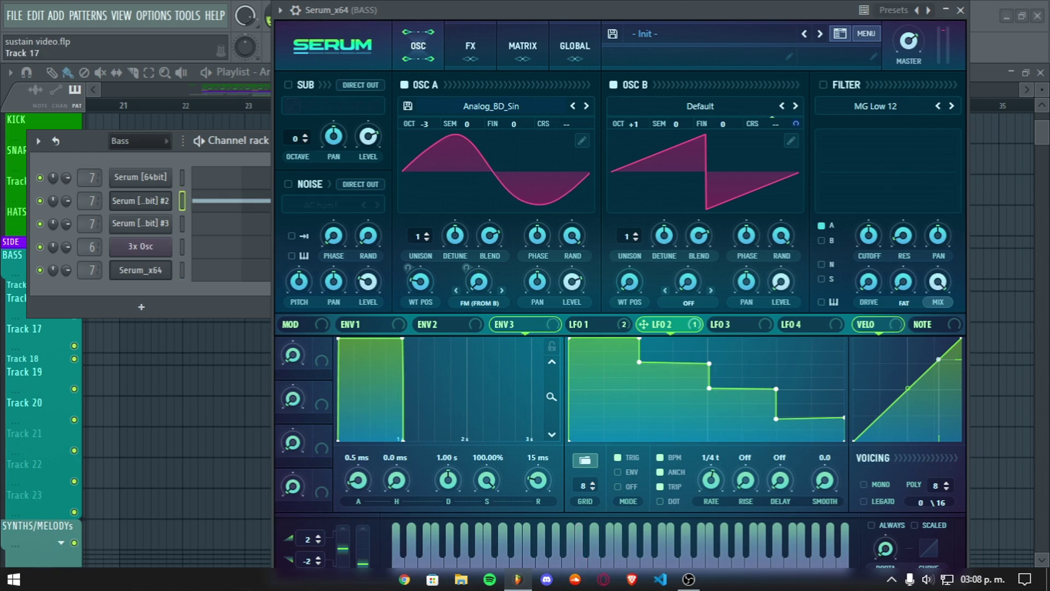
pyautogui.click(718, 324)
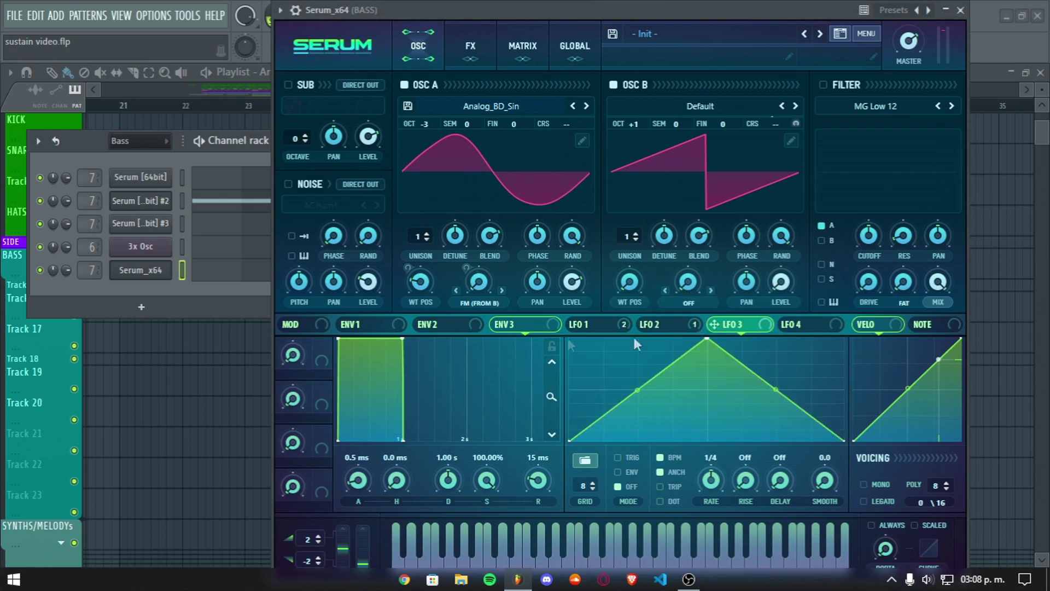
pyautogui.click(802, 324)
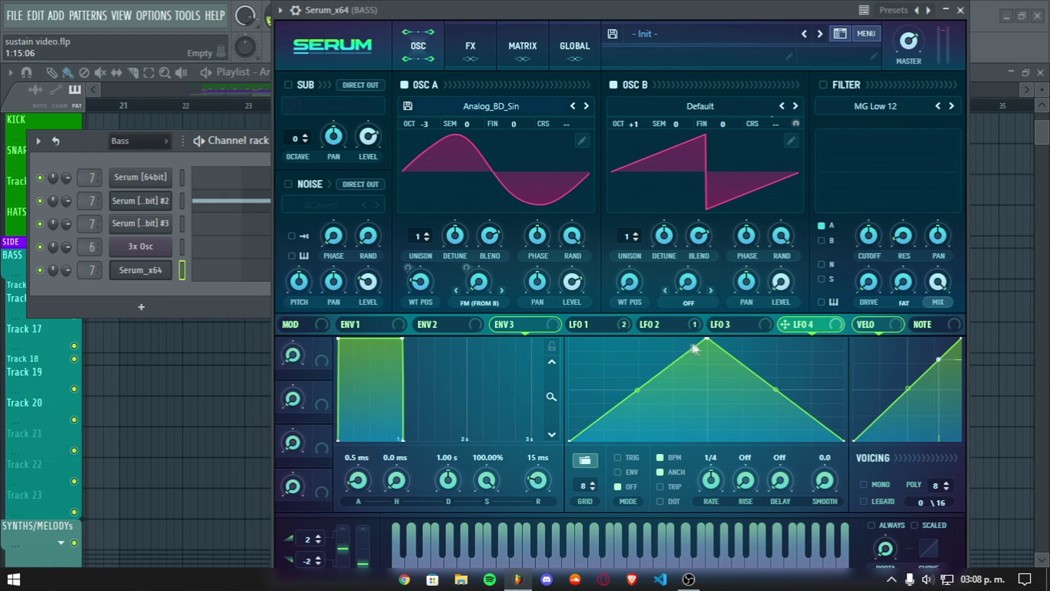
pyautogui.moveTo(712, 339); pyautogui.dragTo(571, 339)
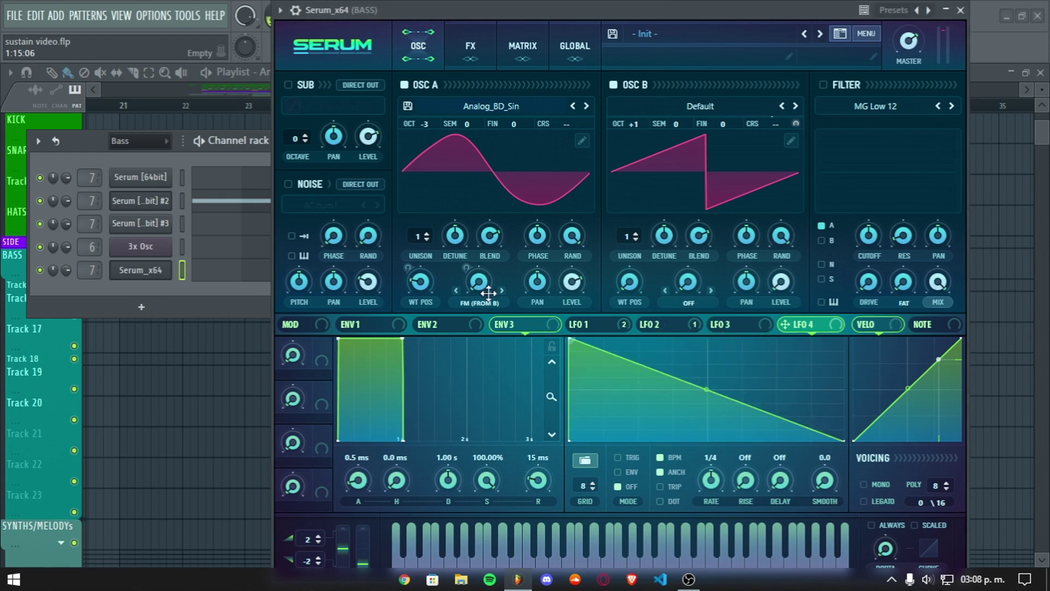
pyautogui.moveTo(703, 381); pyautogui.dragTo(638, 315)
pyautogui.doubleClick(637, 363)
pyautogui.doubleClick(708, 364)
pyautogui.doubleClick(709, 389)
pyautogui.doubleClick(779, 389)
pyautogui.moveTo(807, 398); pyautogui.dragTo(765, 418)
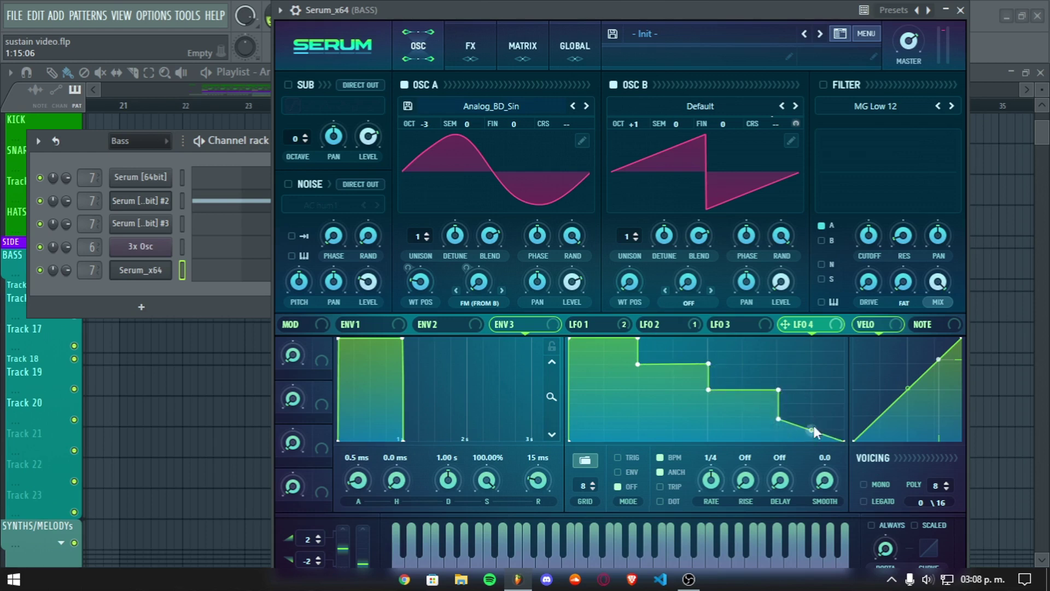
pyautogui.moveTo(844, 440); pyautogui.dragTo(853, 418)
# Step: Modulate OSC A's coarse pitch with LFO 4 at 100, and set LFO 4 to trigger mode with a 1/8 rate
pyautogui.moveTo(809, 333); pyautogui.dragTo(592, 3)
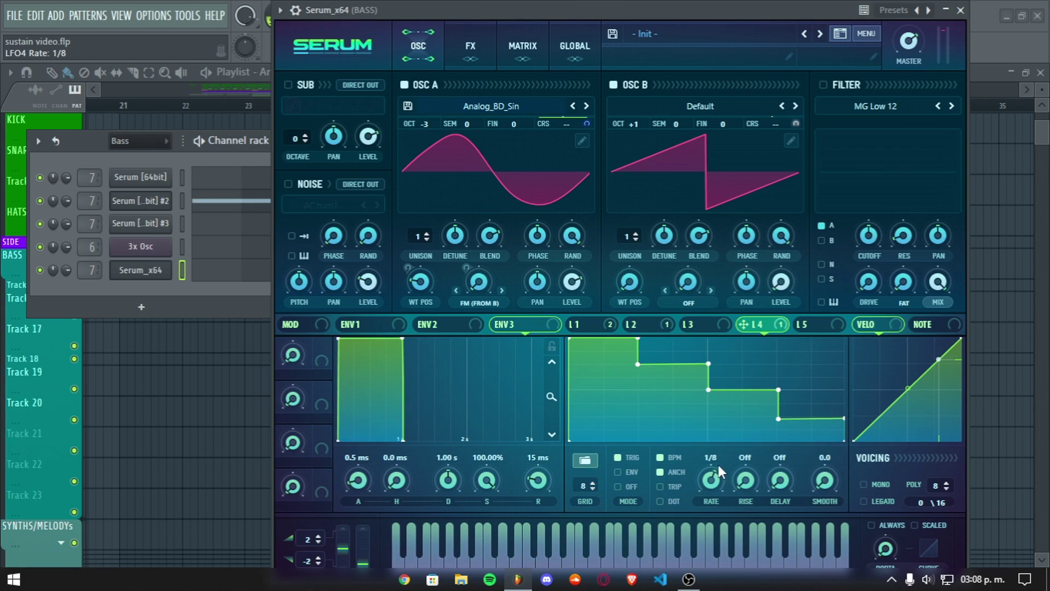
pyautogui.press('q')
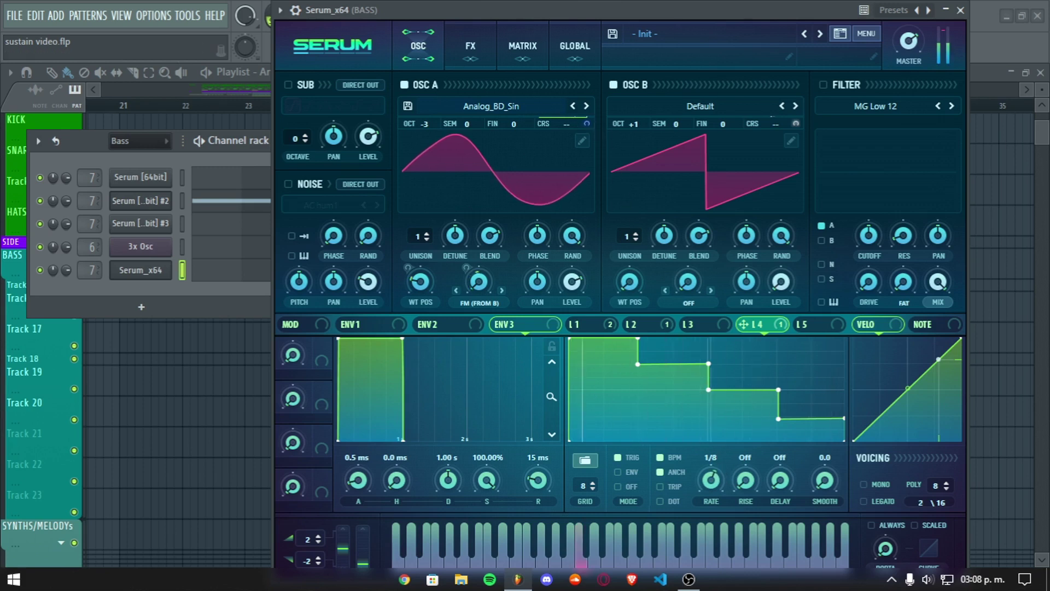
pyautogui.click(141, 200)
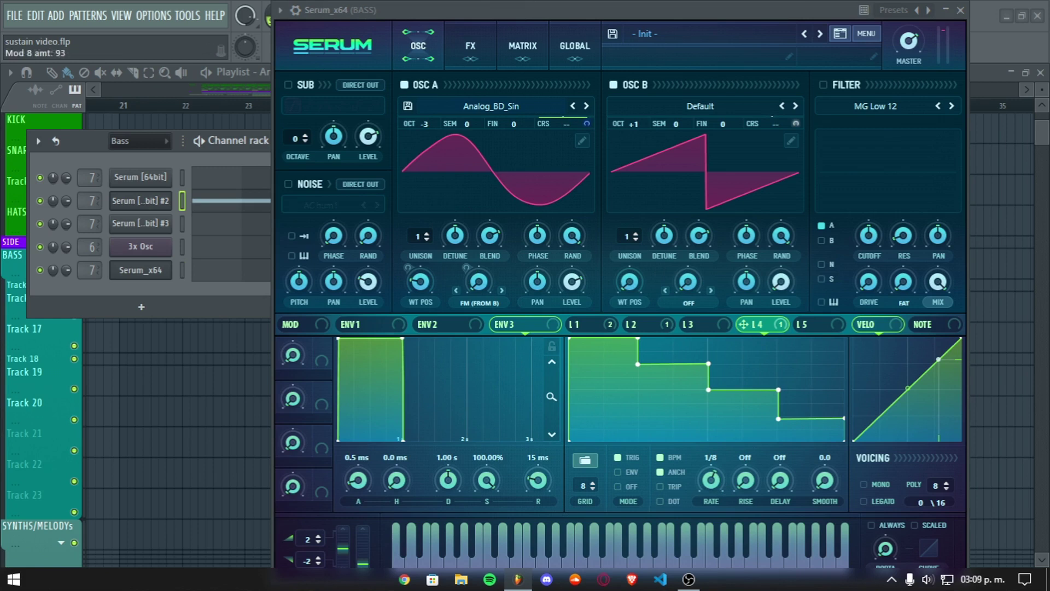
pyautogui.click(541, 13)
pyautogui.press('q')
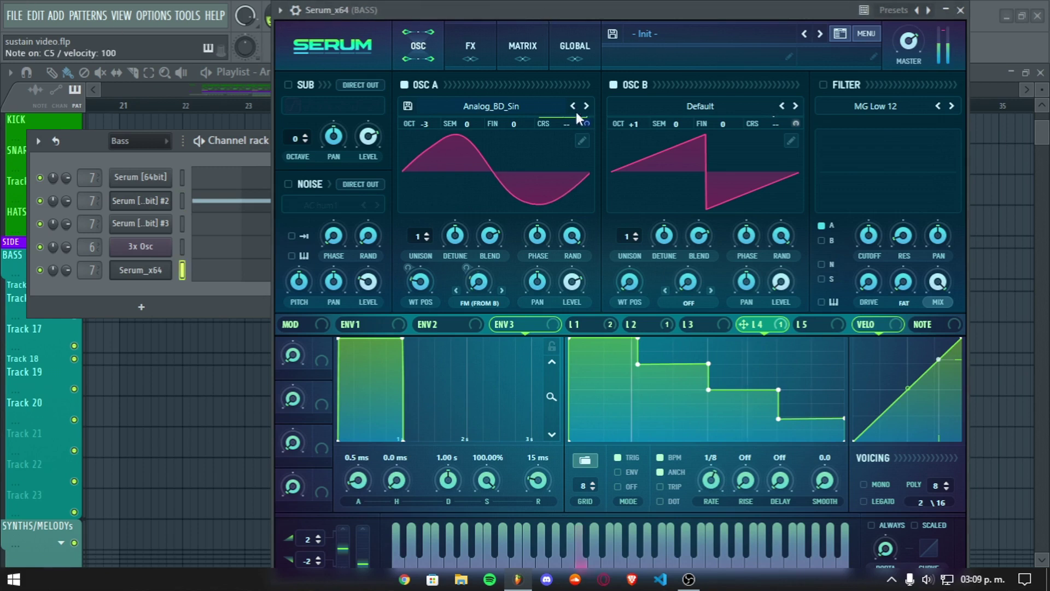
pyautogui.moveTo(587, 124); pyautogui.dragTo(591, 74)
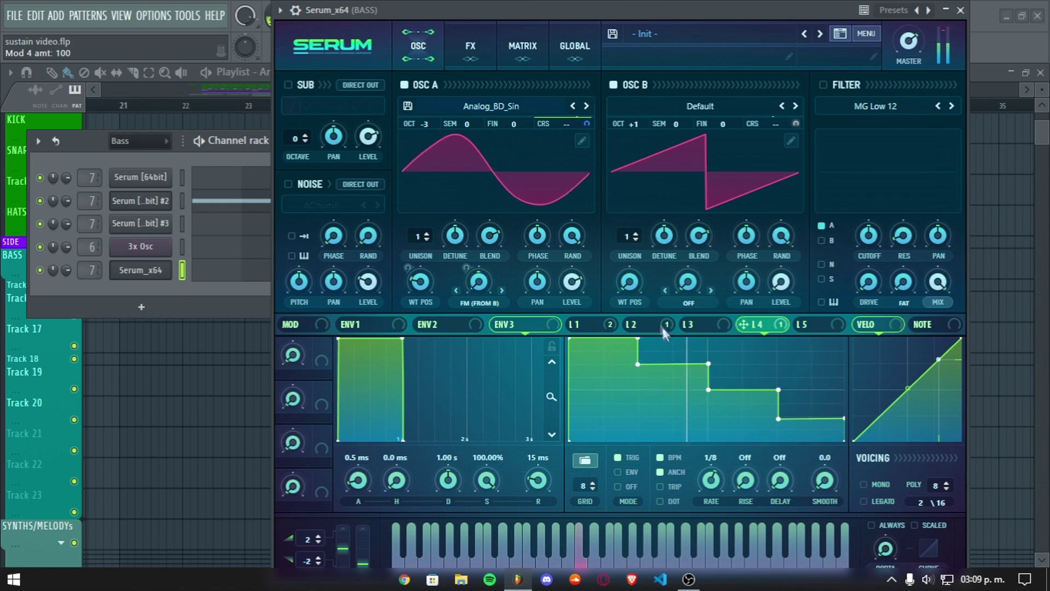
pyautogui.press('c')
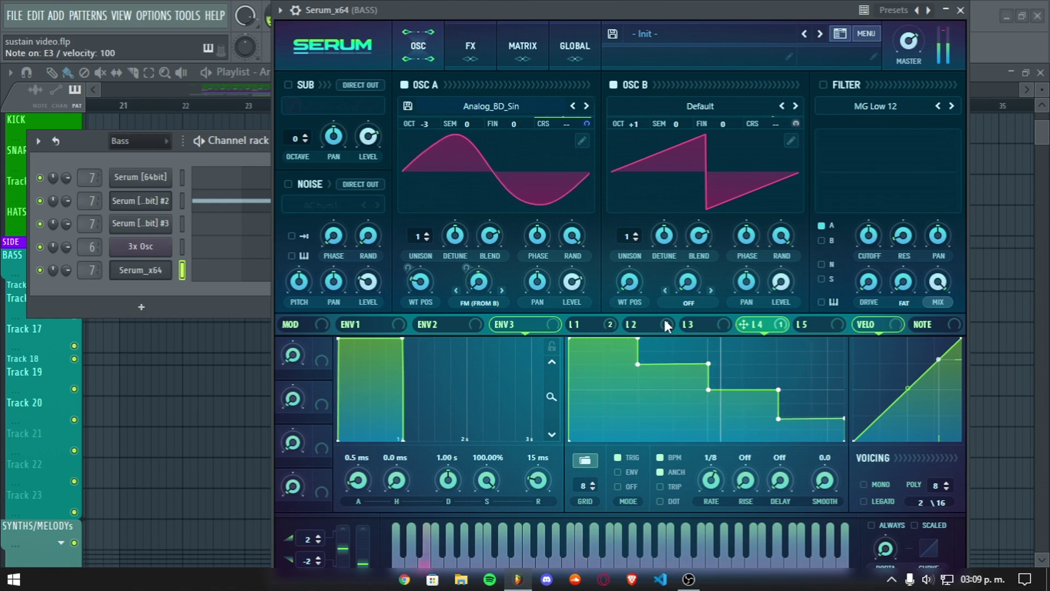
pyautogui.press('i')
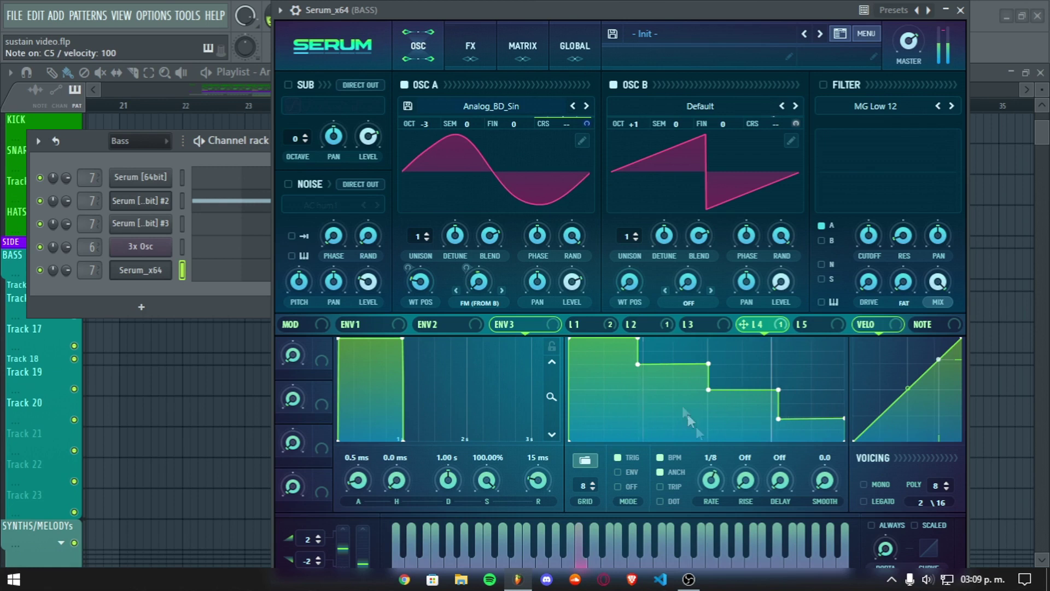
pyautogui.click(613, 326)
pyautogui.click(635, 324)
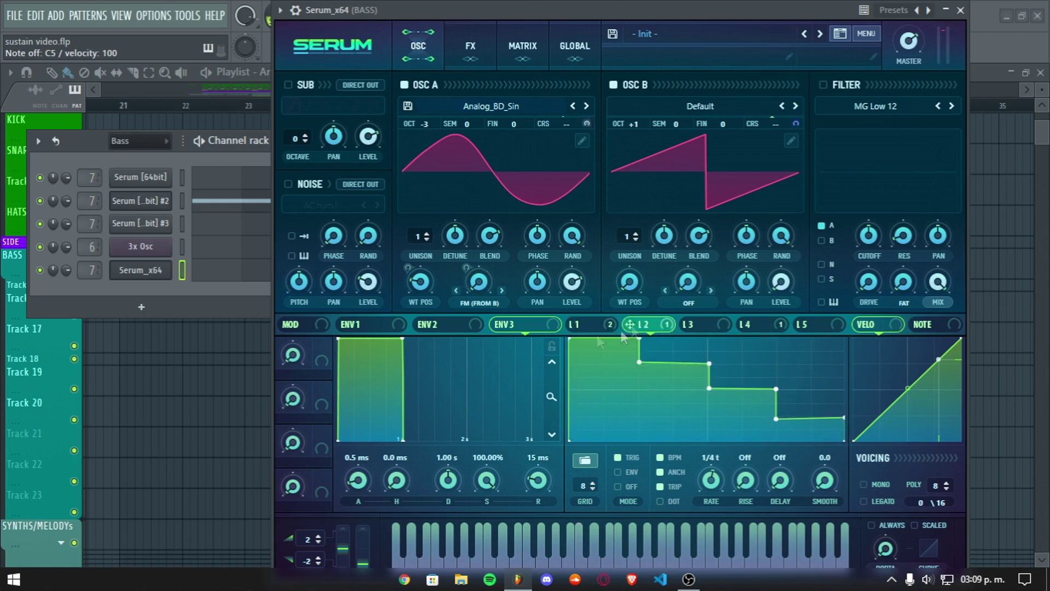
# Step: Enable the distortion effect first in the effects chain, keep the Tube type and raise its drive
pyautogui.click(469, 36)
pyautogui.click(293, 110)
pyautogui.moveTo(327, 110); pyautogui.dragTo(331, 85)
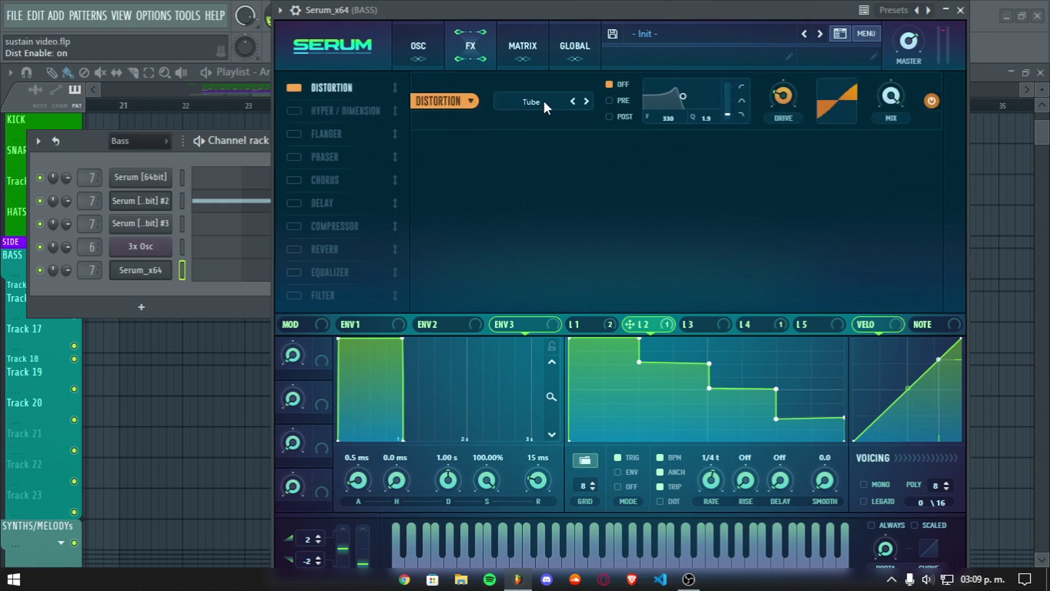
pyautogui.moveTo(794, 103); pyautogui.dragTo(796, 8)
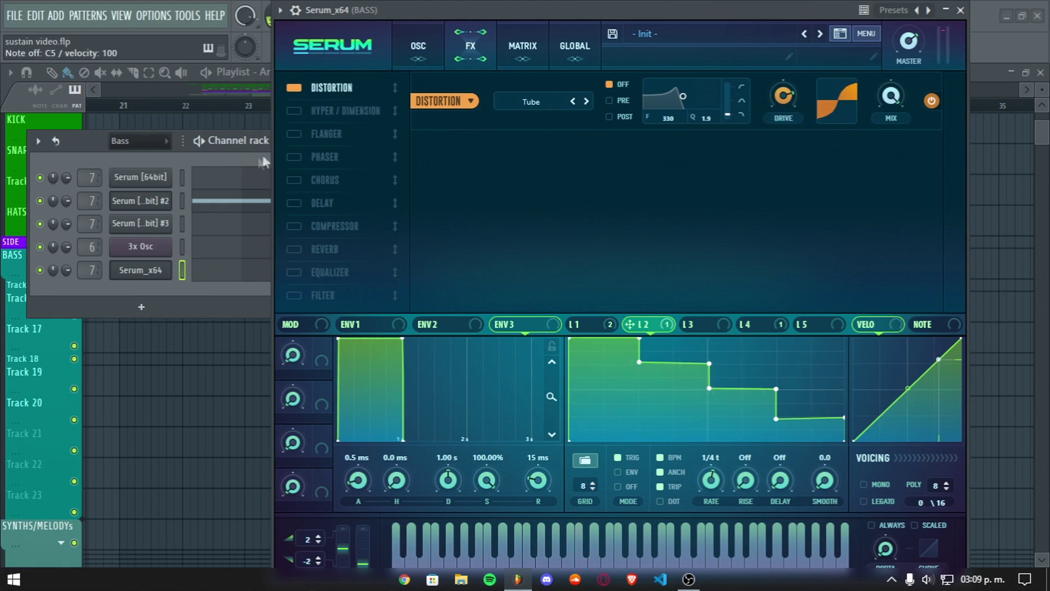
# Step: Enable the filter effect, place it directly after the distortion, and set its type to Combs
pyautogui.click(294, 295)
pyautogui.moveTo(306, 295); pyautogui.dragTo(350, 110)
pyautogui.click(556, 162)
pyautogui.moveTo(547, 230)
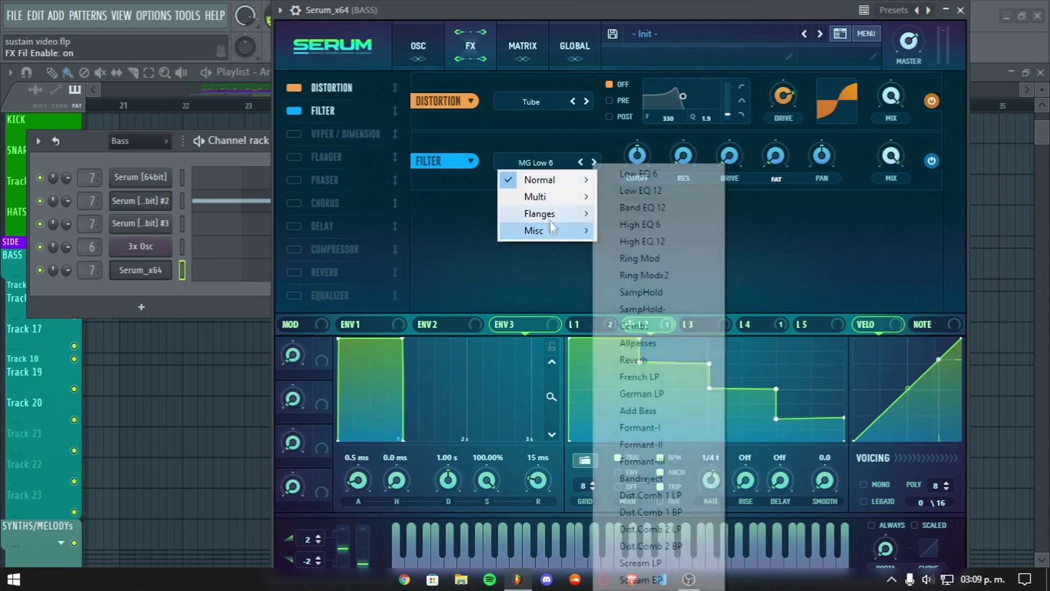
pyautogui.click(634, 326)
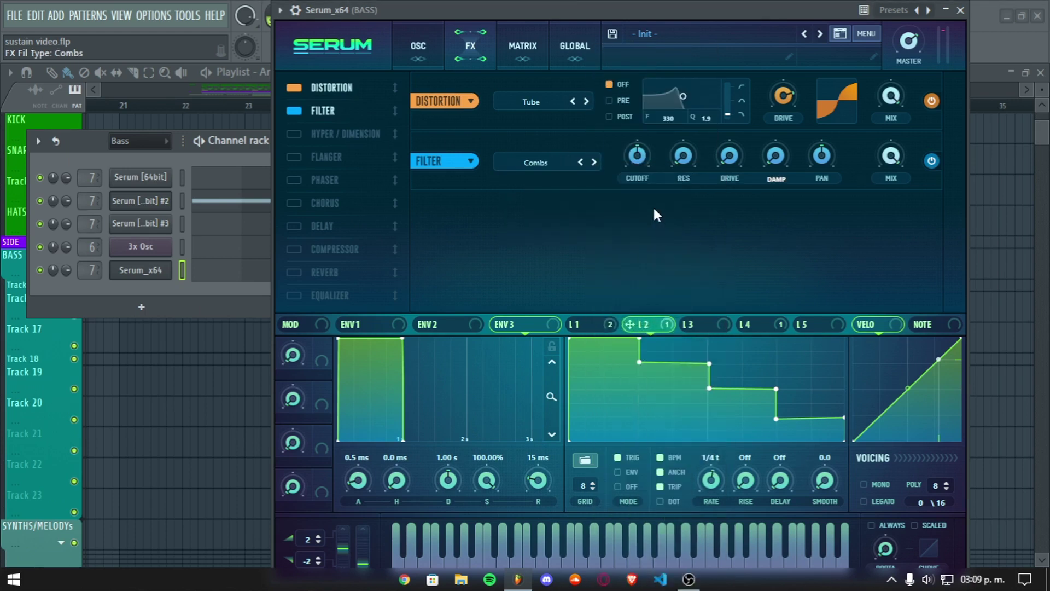
# Step: Set the Combs filter to 137 Hz cutoff, 50% resonance, 75% drive and 41% damp
pyautogui.moveTo(634, 165); pyautogui.dragTo(625, 189)
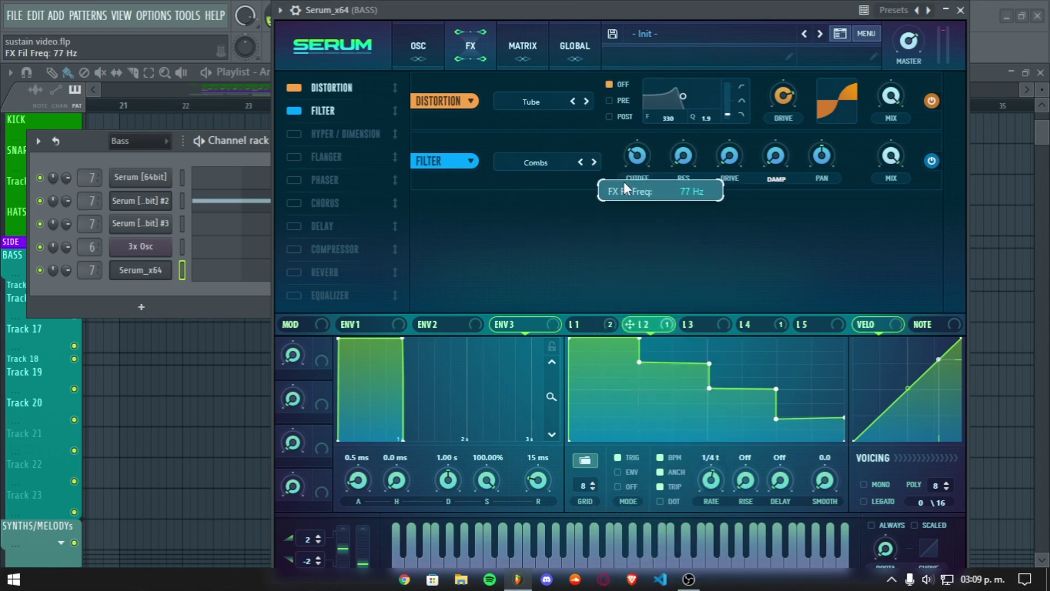
pyautogui.click(638, 10)
pyautogui.moveTo(641, 152); pyautogui.dragTo(690, 97)
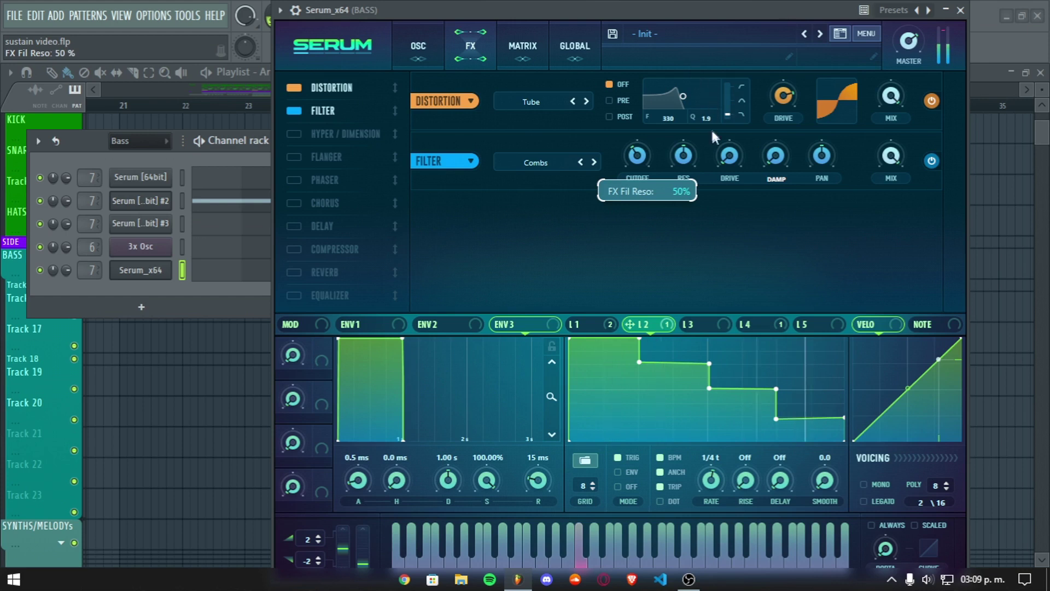
pyautogui.moveTo(733, 156); pyautogui.dragTo(744, 8)
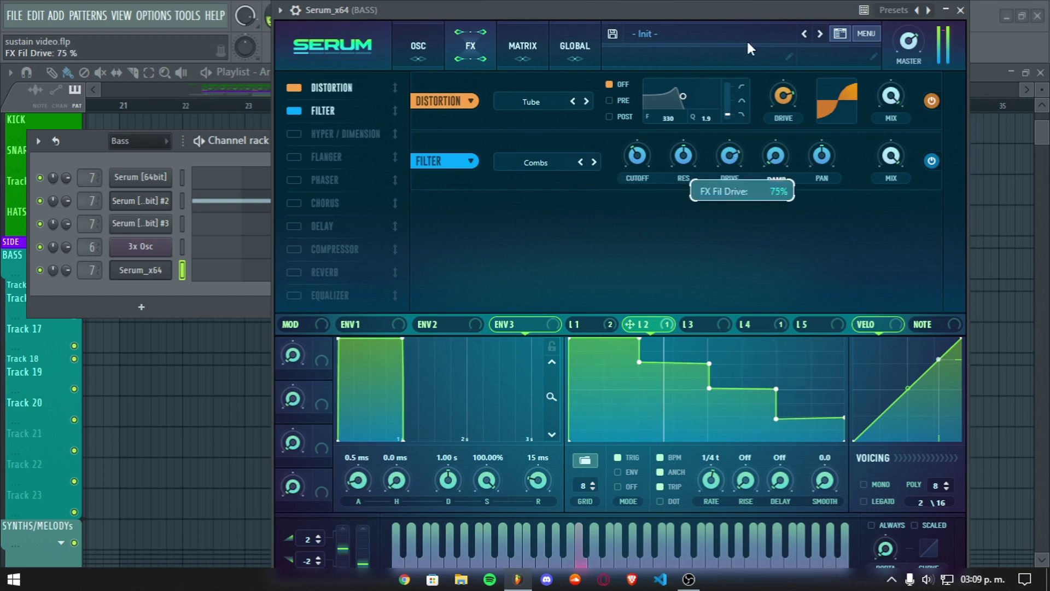
pyautogui.moveTo(775, 156); pyautogui.dragTo(759, 127)
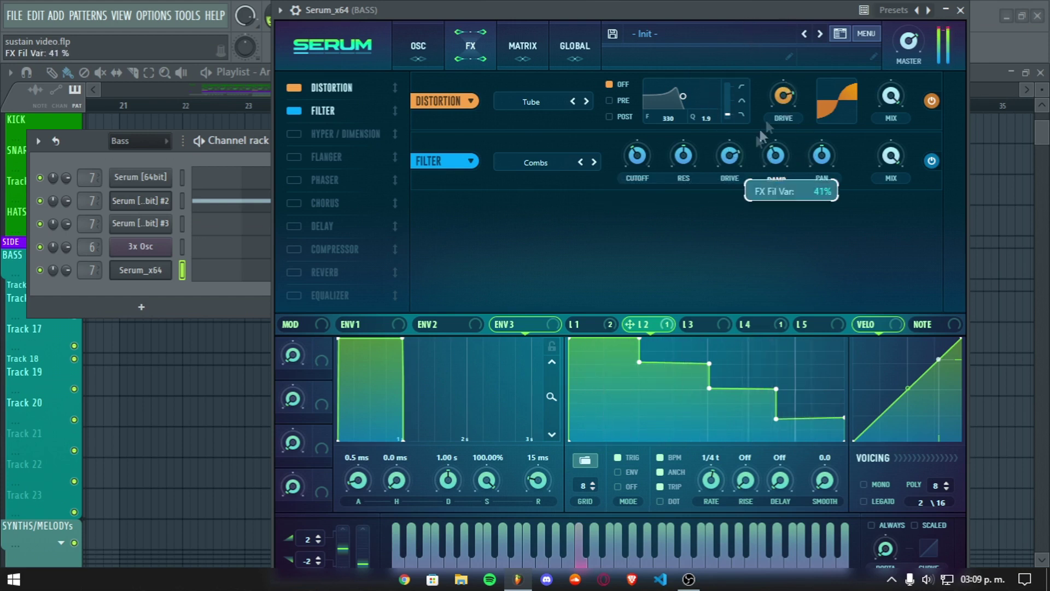
pyautogui.moveTo(639, 155); pyautogui.dragTo(640, 152)
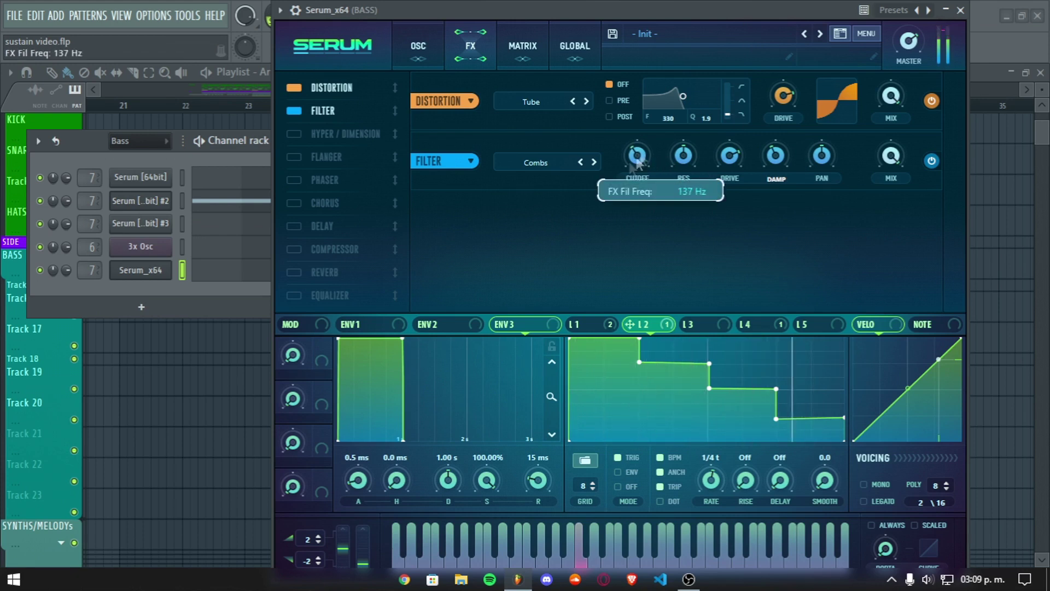
# Step: Enable Hyper/Dimension with Hyper's rate and detune at maximum, unison at 7, and its mix slightly lowered
pyautogui.click(313, 135)
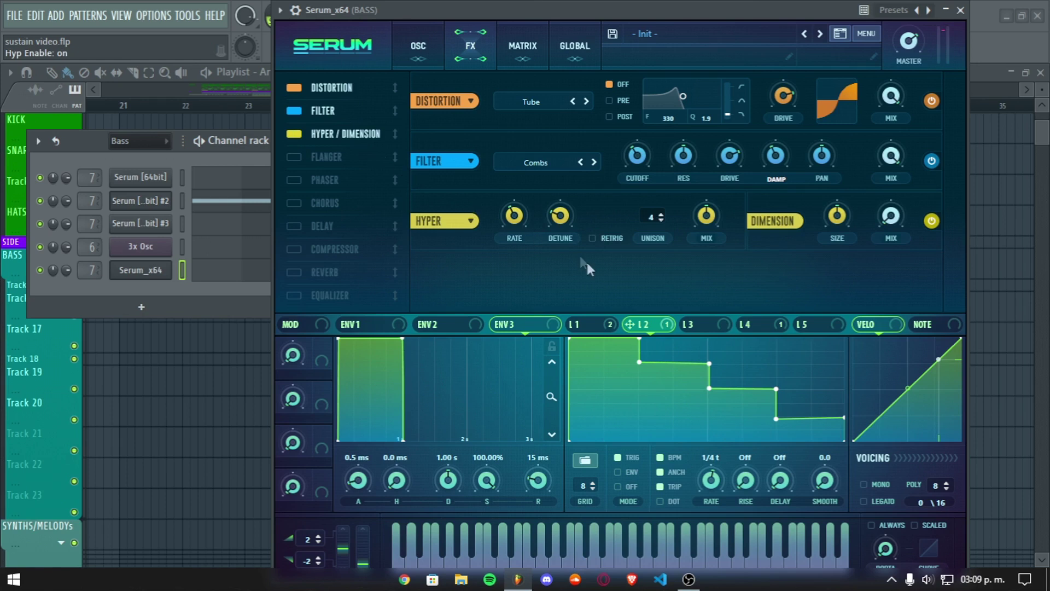
pyautogui.moveTo(516, 220); pyautogui.dragTo(518, 119)
pyautogui.moveTo(563, 219); pyautogui.dragTo(565, 126)
pyautogui.moveTo(706, 216); pyautogui.dragTo(649, 190)
pyautogui.press('z')
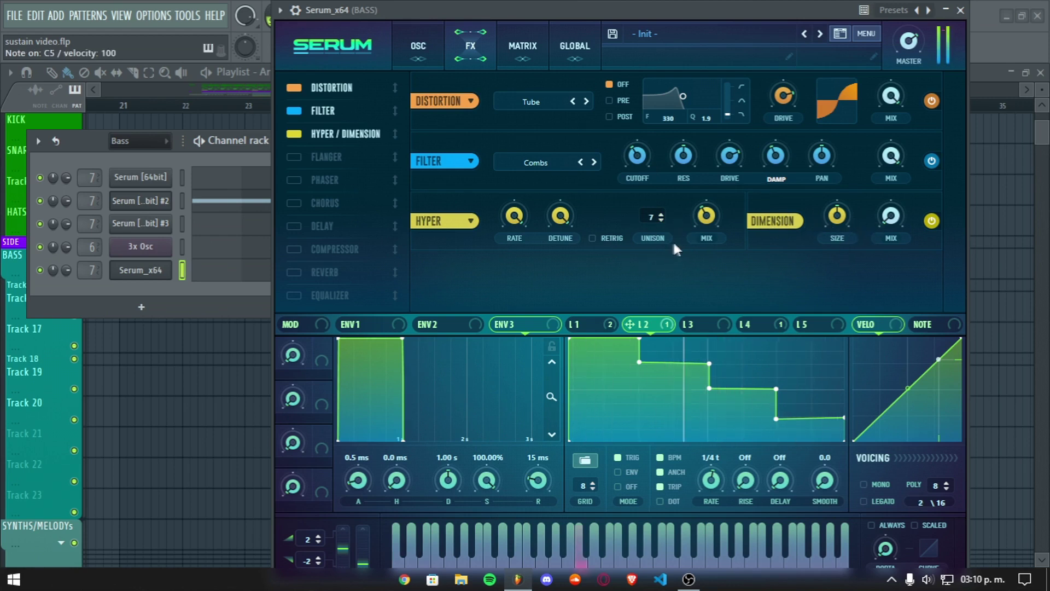
# Step: Enable the compressor in multiband mode and the equalizer with its low band as a high-pass
pyautogui.click(292, 249)
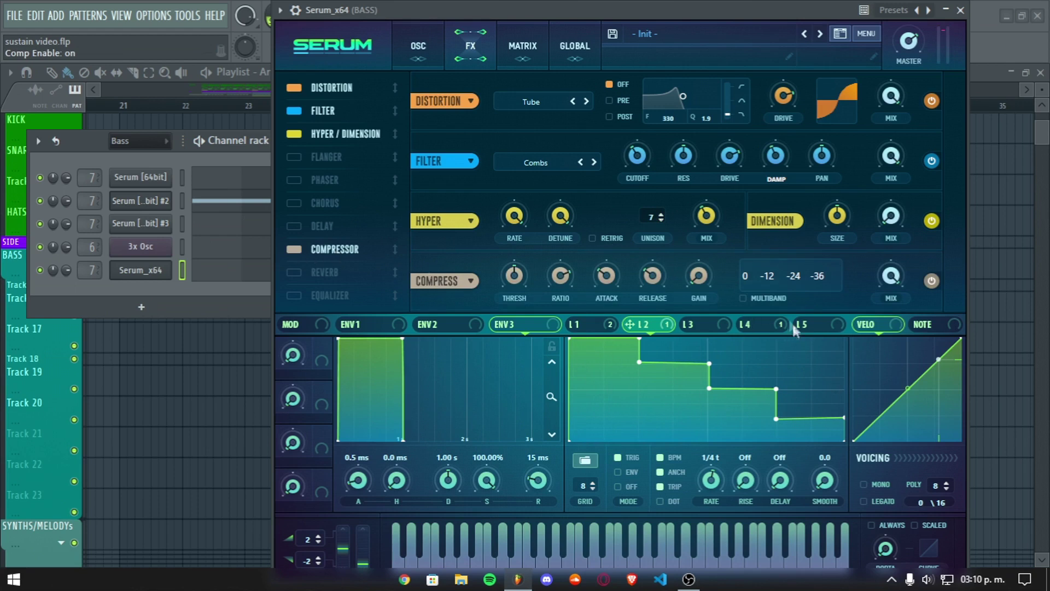
pyautogui.click(756, 300)
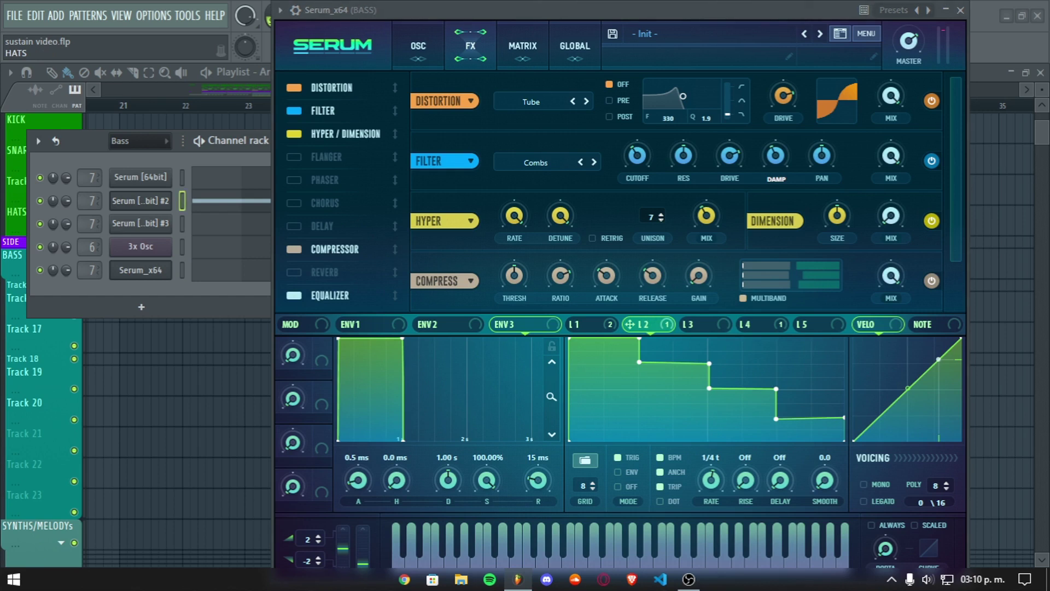
pyautogui.click(347, 295)
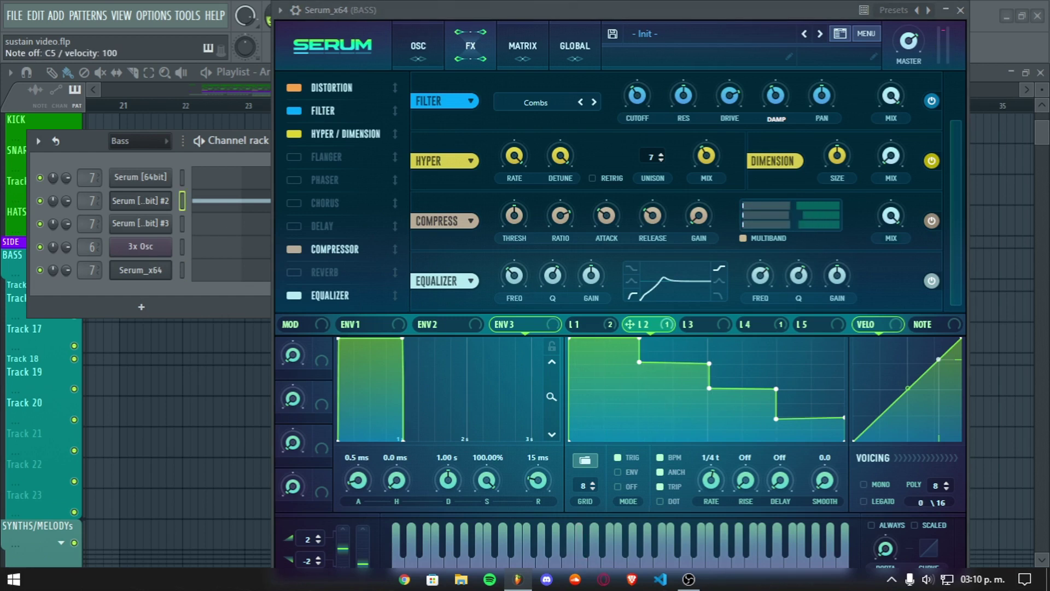
# Step: Lower the equalizer's high-pass frequency and modulate it by a small positive amount with LFO 1
pyautogui.click(607, 327)
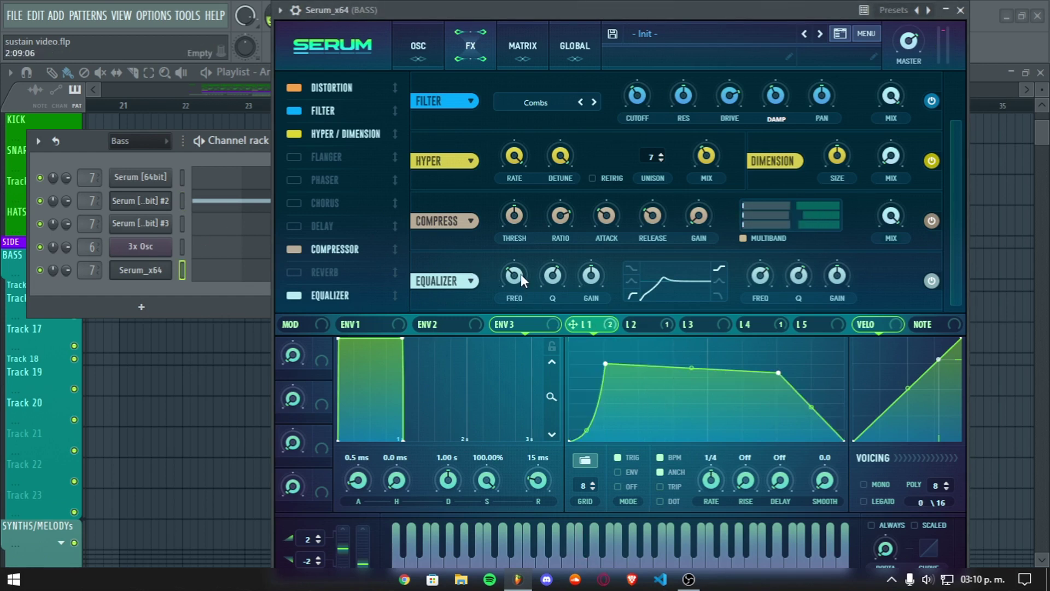
pyautogui.moveTo(519, 274); pyautogui.dragTo(497, 311)
pyautogui.moveTo(502, 261); pyautogui.dragTo(502, 253)
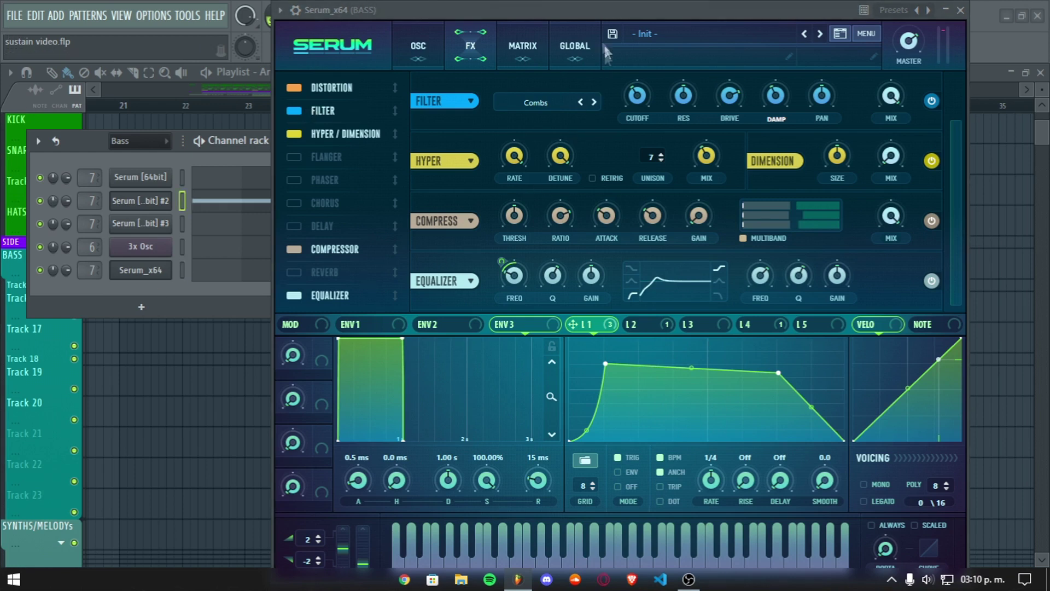
# Step: Add a modulation matrix entry that routes Macro 1 to the LFO 2 rate
pyautogui.click(539, 50)
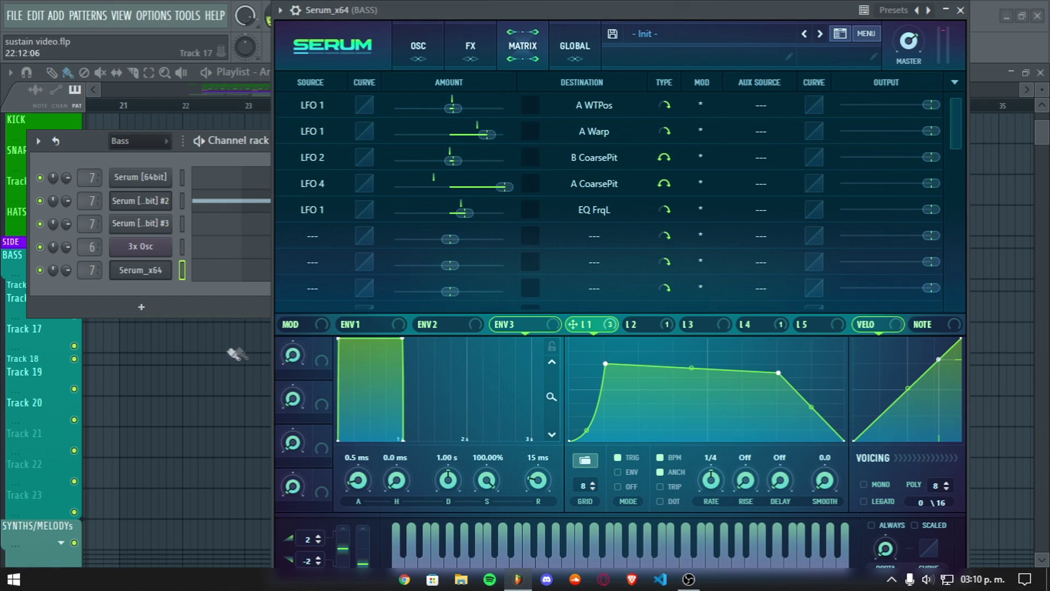
pyautogui.click(331, 235)
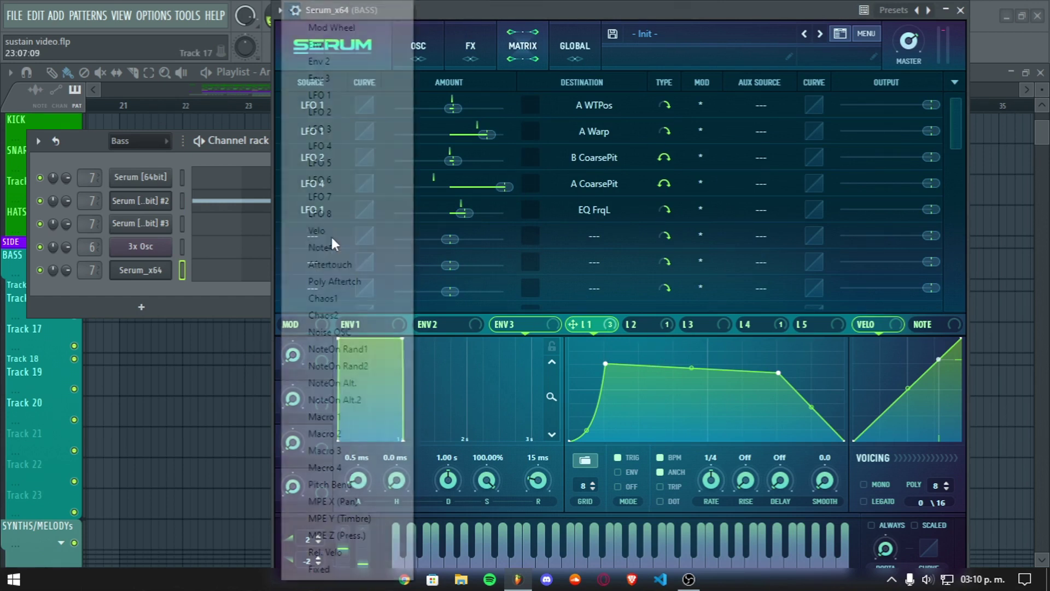
pyautogui.click(368, 417)
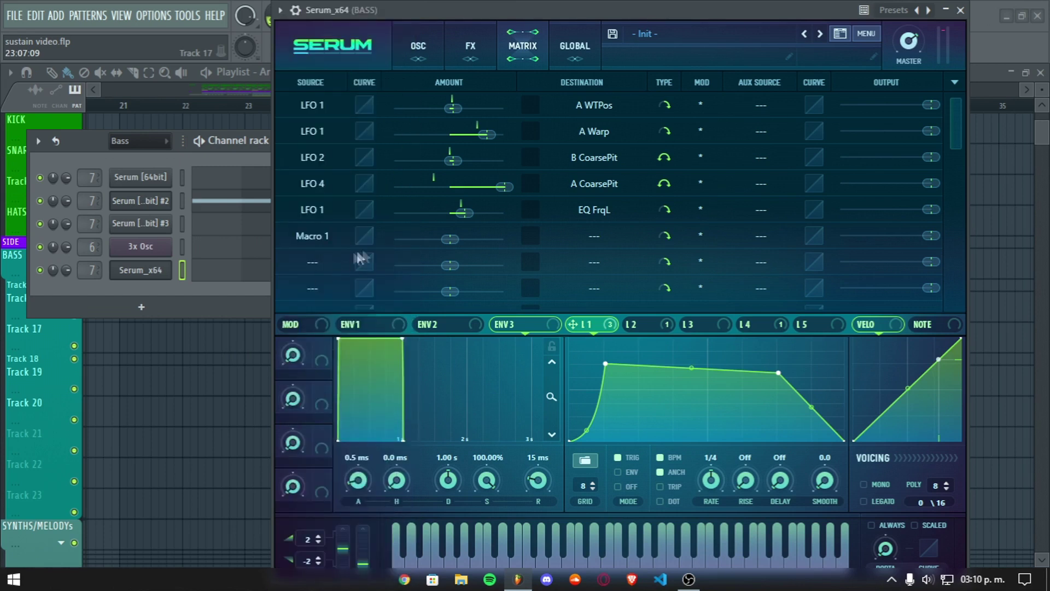
pyautogui.click(591, 237)
pyautogui.moveTo(602, 355)
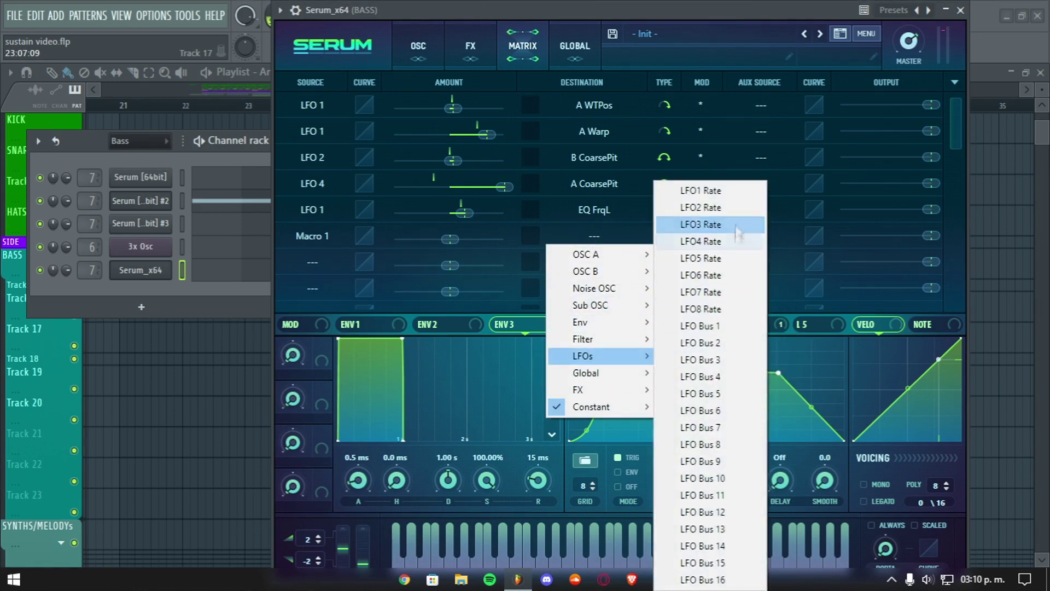
pyautogui.click(702, 208)
# Step: Set Macro 1's modulation of the LFO 2 rate to 67, audition the sound, and leave Macro 1 at 0%
pyautogui.click(660, 328)
pyautogui.click(613, 325)
pyautogui.click(634, 324)
pyautogui.moveTo(451, 239); pyautogui.dragTo(498, 238)
pyautogui.press('z')
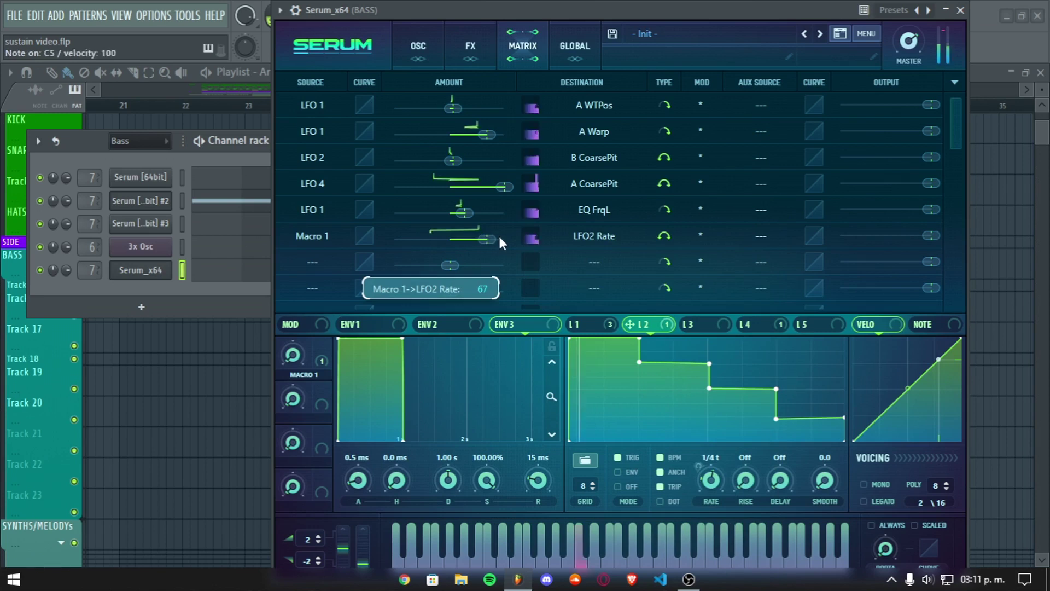
pyautogui.moveTo(292, 356); pyautogui.dragTo(219, 413)
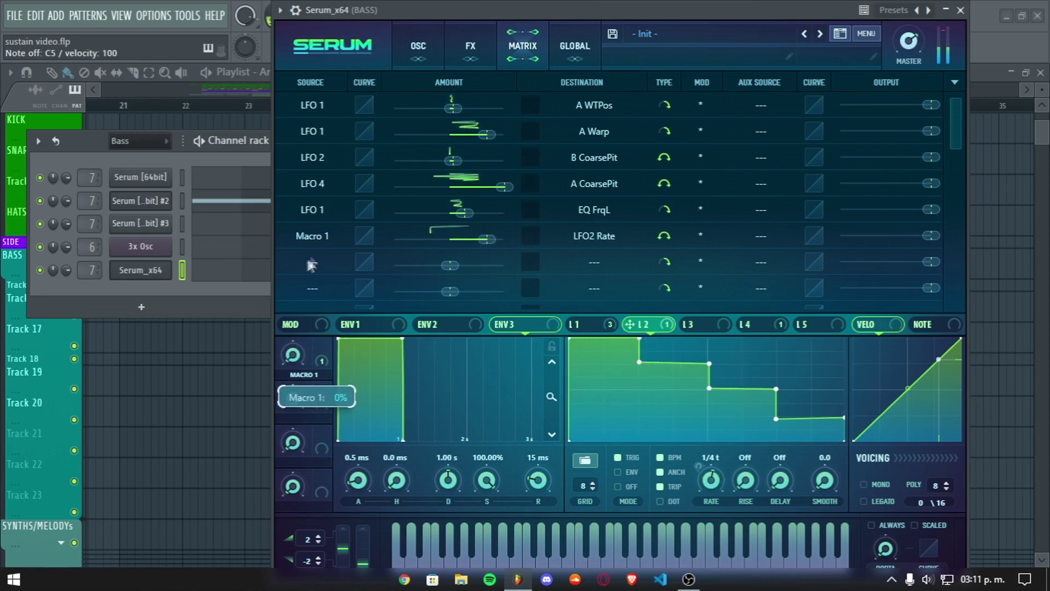
# Step: Route Macro 1 to the LFO 3 rate in the modulation matrix with a near-maximum positive amount, and set Macro 1 to 32%
pyautogui.click(328, 263)
pyautogui.click(369, 419)
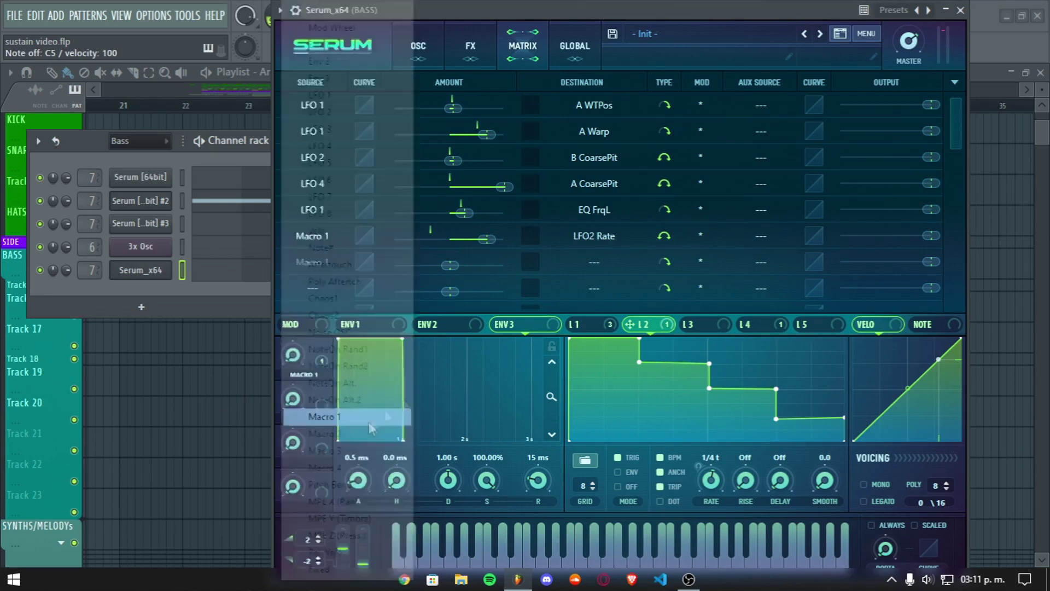
pyautogui.click(577, 255)
pyautogui.moveTo(583, 382)
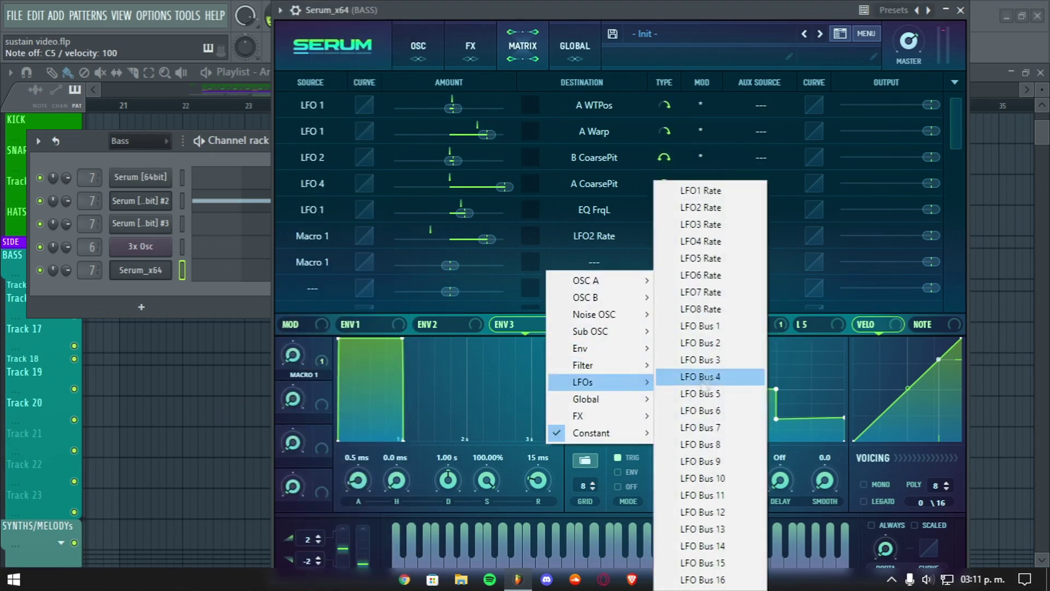
pyautogui.click(701, 224)
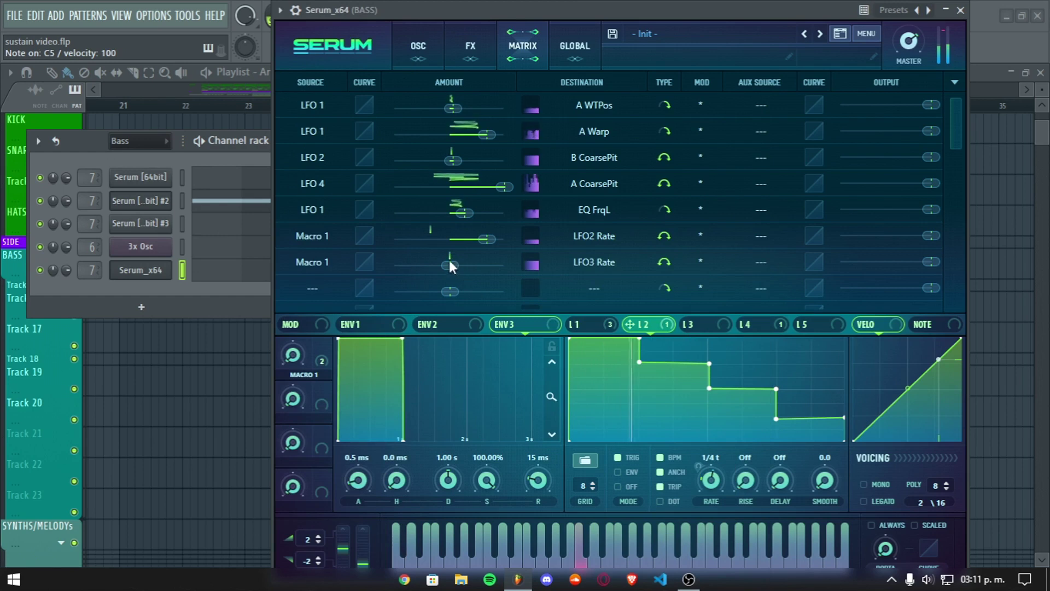
pyautogui.moveTo(449, 260); pyautogui.dragTo(551, 245)
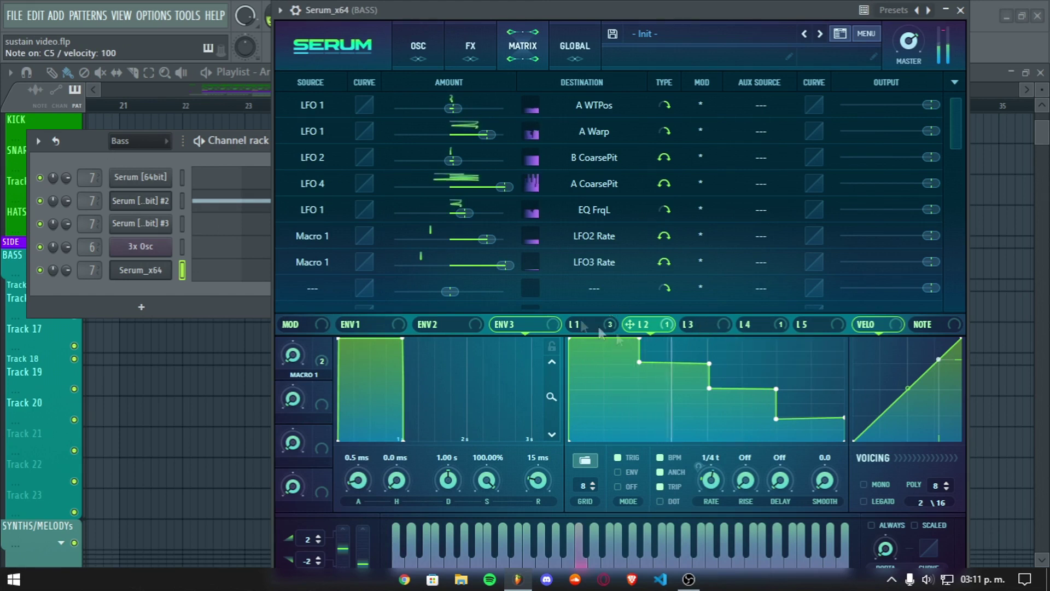
pyautogui.moveTo(293, 356); pyautogui.dragTo(294, 290)
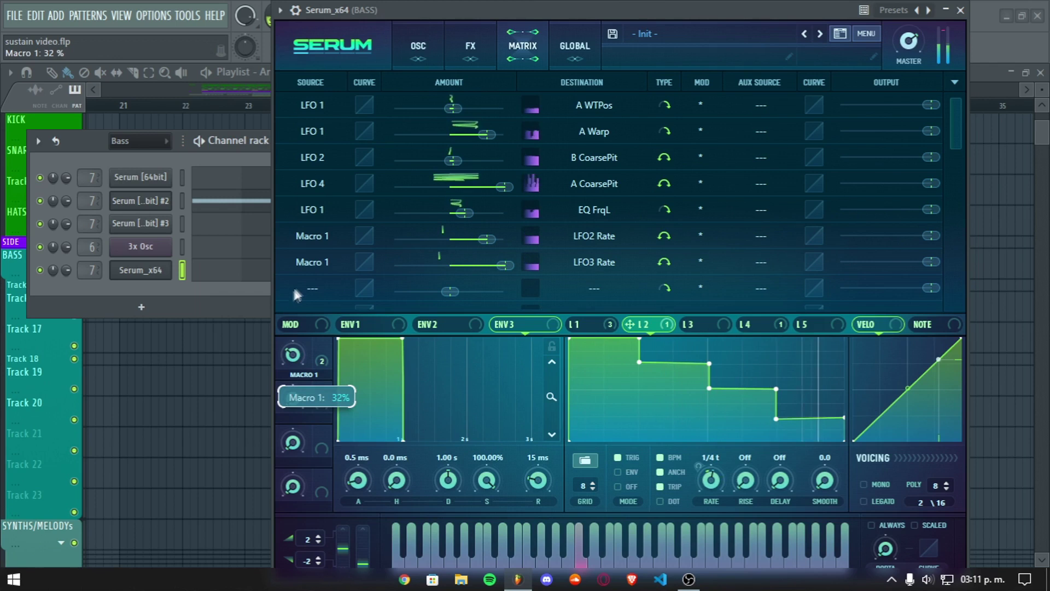
# Step: Turn LFO 2's abrupt start into a short rising ramp, and check LFO 1 and the Serum #2 channel for reference
pyautogui.moveTo(572, 340); pyautogui.dragTo(590, 322)
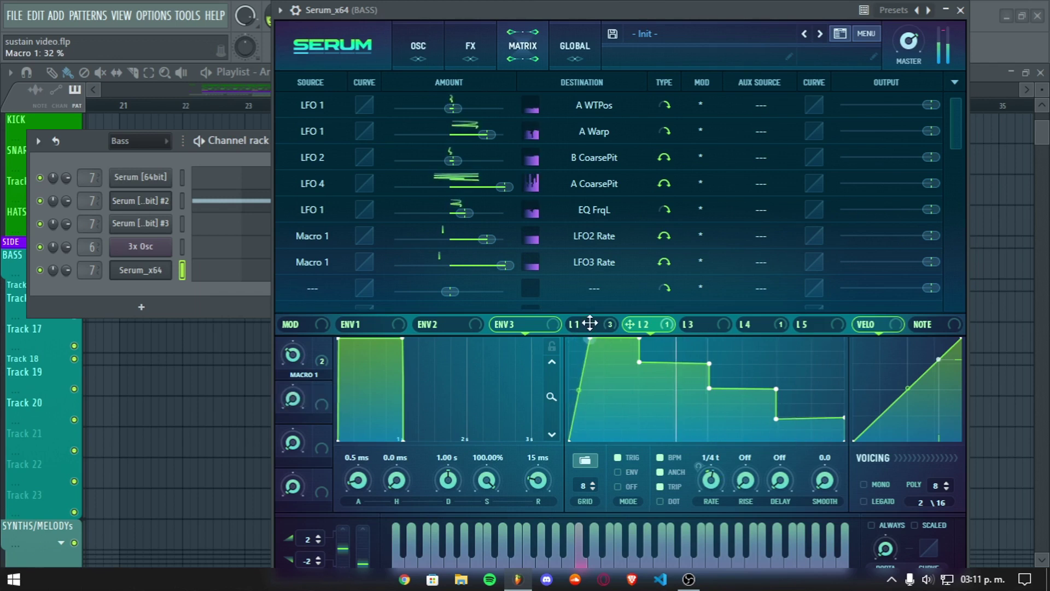
pyautogui.click(583, 323)
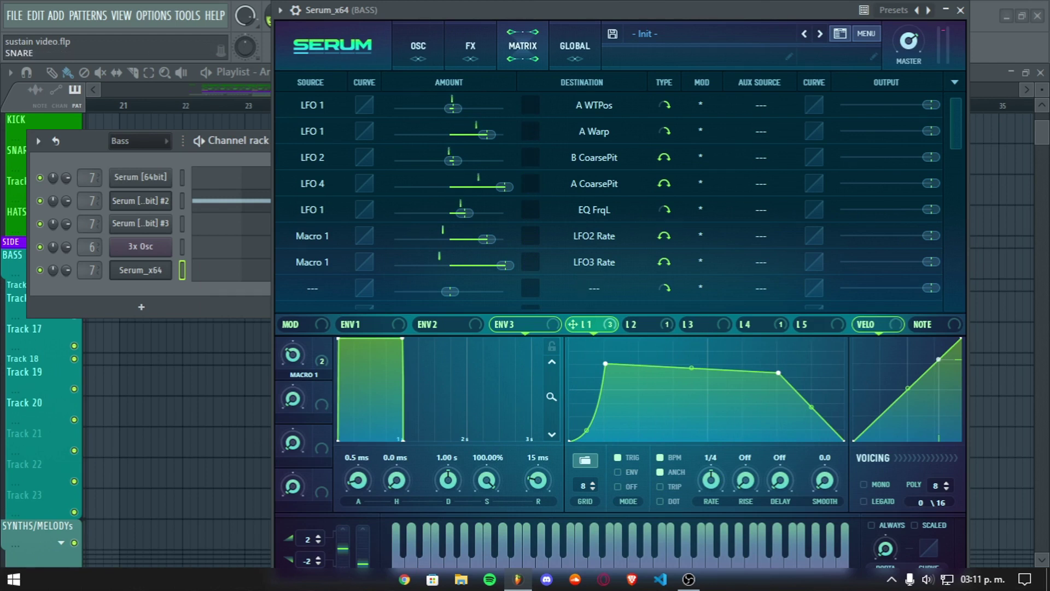
pyautogui.click(141, 201)
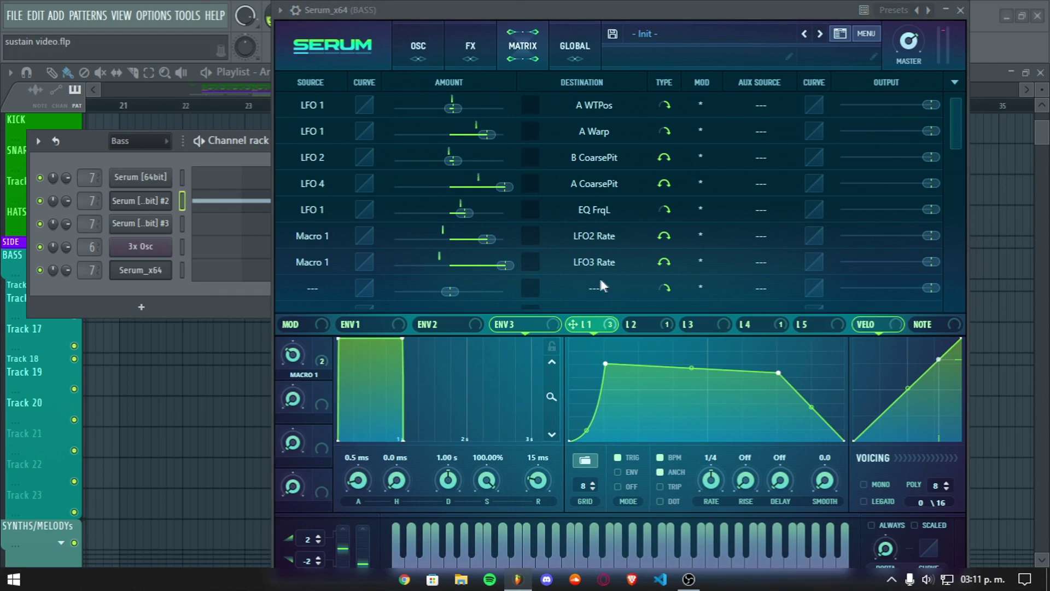
# Step: Route LFO 3 to oscillator B's octave in the modulation matrix with an amount of 13, and audition the sound
pyautogui.click(694, 324)
pyautogui.click(323, 281)
pyautogui.click(322, 281)
pyautogui.click(323, 282)
pyautogui.click(321, 129)
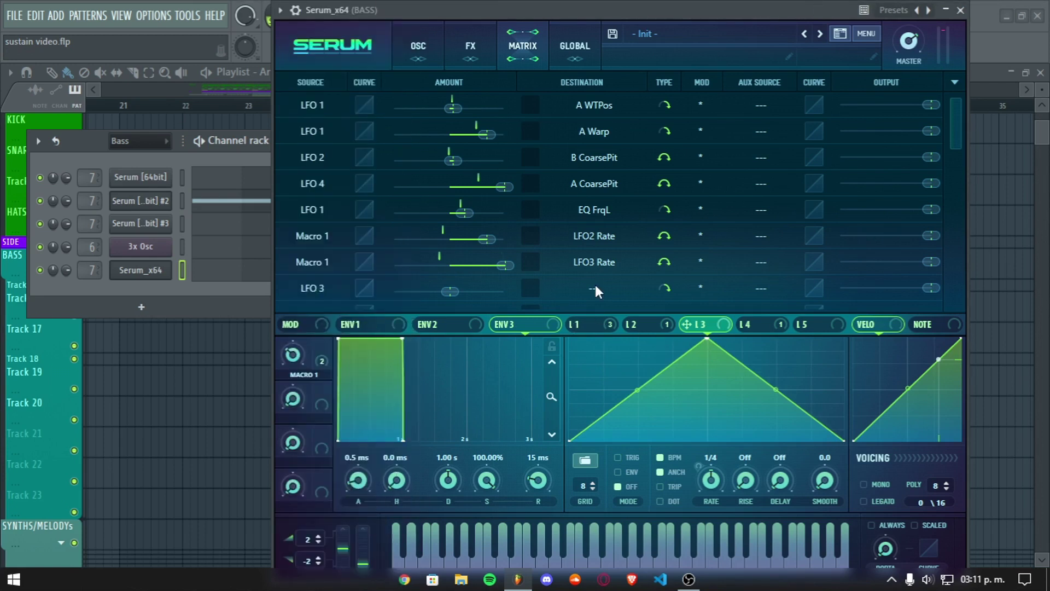
pyautogui.click(595, 288)
pyautogui.moveTo(612, 321)
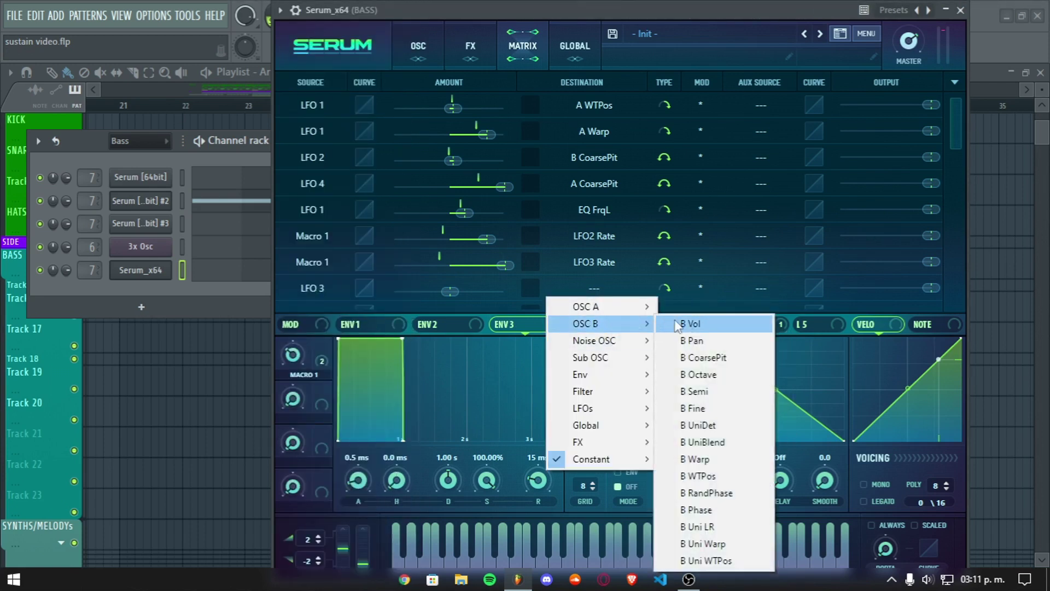
pyautogui.click(719, 375)
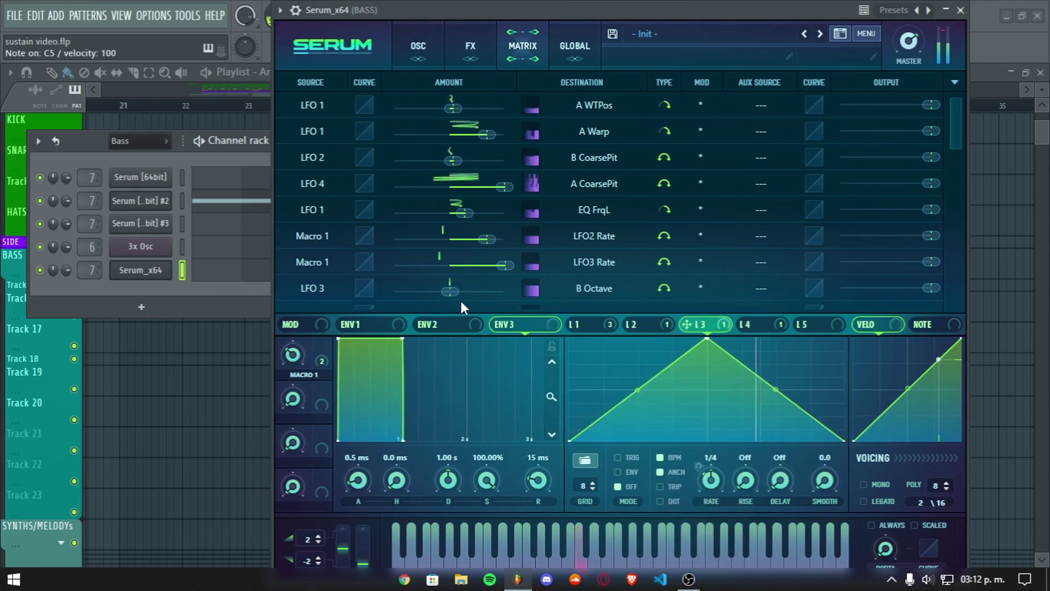
pyautogui.moveTo(451, 290); pyautogui.dragTo(460, 291)
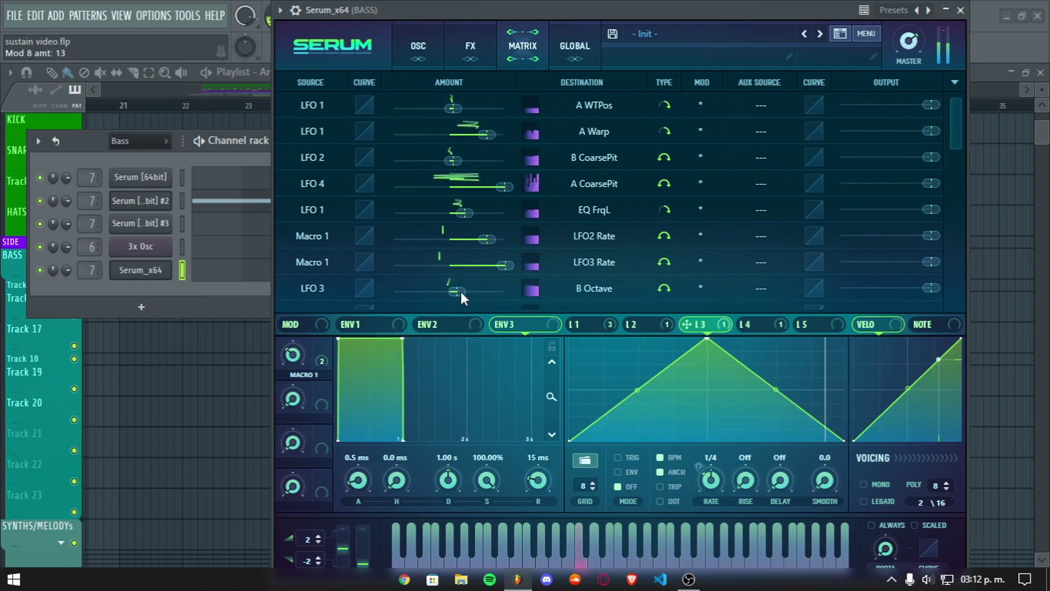
pyautogui.press('z')
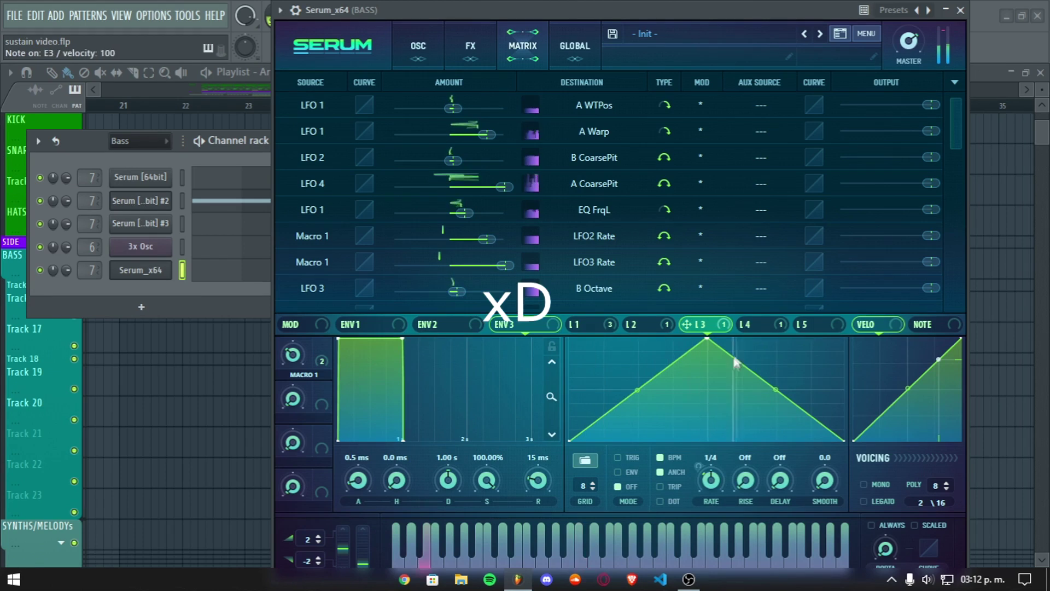
# Step: Bend both slopes of the LFO 3 triangle inward while keeping its peak at the centre
pyautogui.moveTo(707, 339); pyautogui.dragTo(597, 339)
pyautogui.moveTo(583, 390); pyautogui.dragTo(582, 431)
pyautogui.moveTo(721, 389); pyautogui.dragTo(722, 415)
pyautogui.click(418, 46)
pyautogui.moveTo(597, 340); pyautogui.dragTo(709, 339)
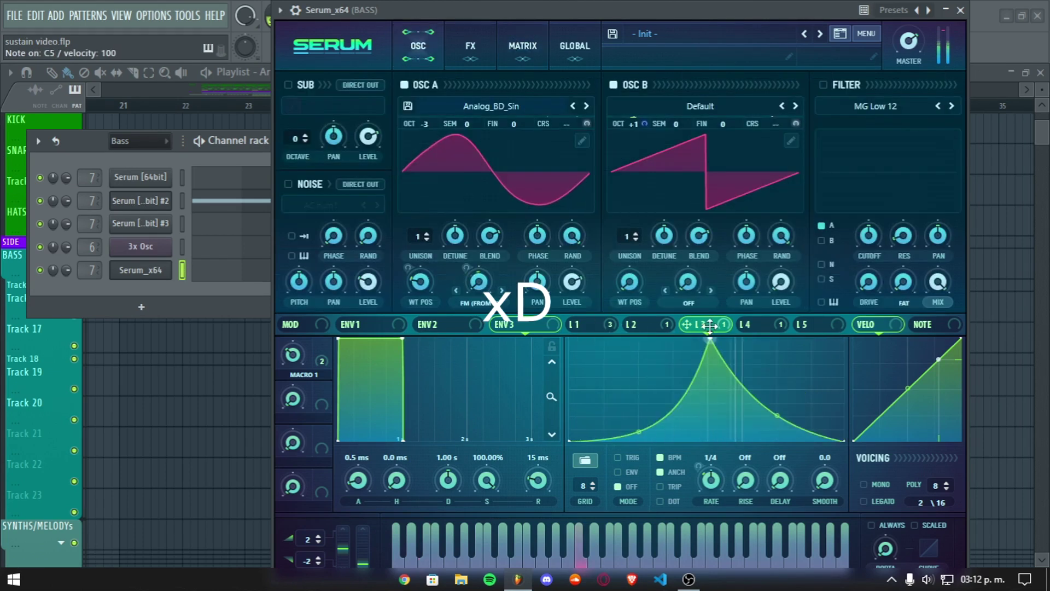
# Step: Set LFO 3's modulation of oscillator B's octave to 12, bow its rising slope outward, and adjust Macro 1
pyautogui.moveTo(645, 124)
pyautogui.mouseDown()
pyautogui.moveTo(643, 53)
pyautogui.moveTo(644, 143)
pyautogui.moveTo(644, 127)
pyautogui.mouseUp()
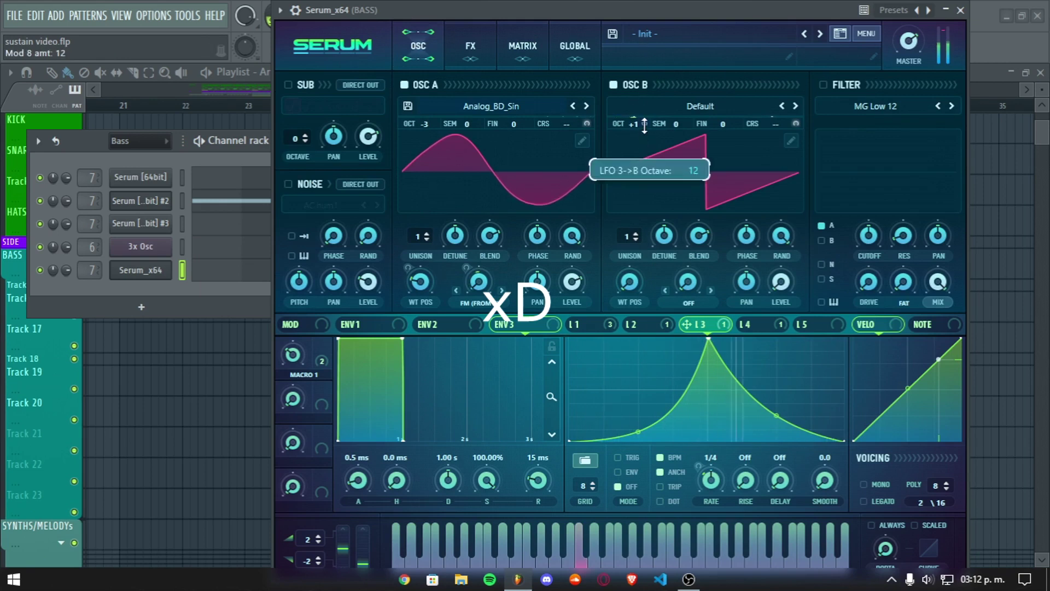
pyautogui.moveTo(648, 432); pyautogui.dragTo(645, 377)
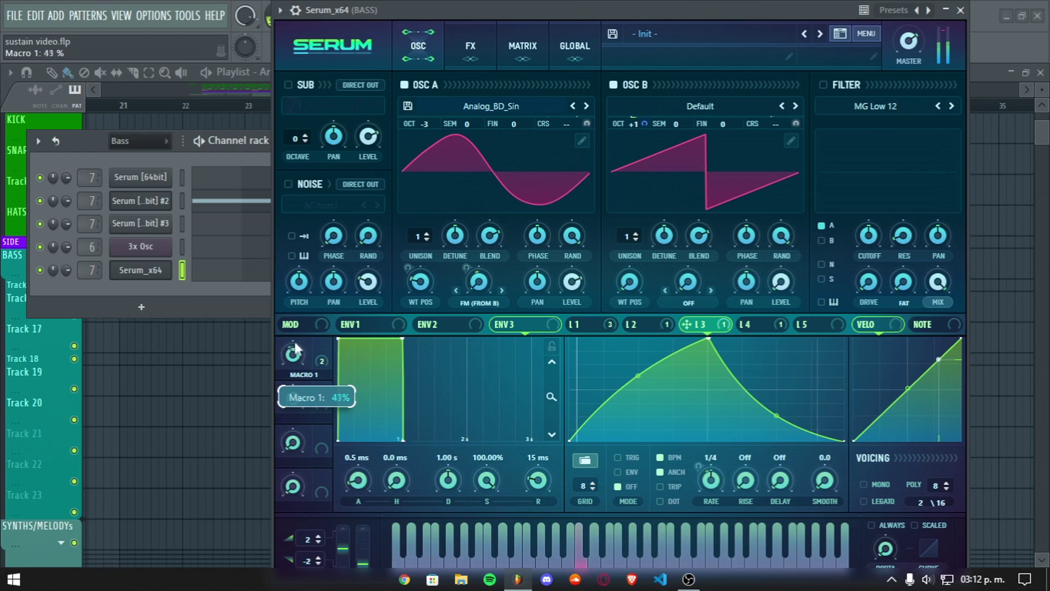
pyautogui.moveTo(294, 348)
pyautogui.mouseDown()
pyautogui.moveTo(287, 399)
pyautogui.moveTo(292, 356)
pyautogui.mouseUp()
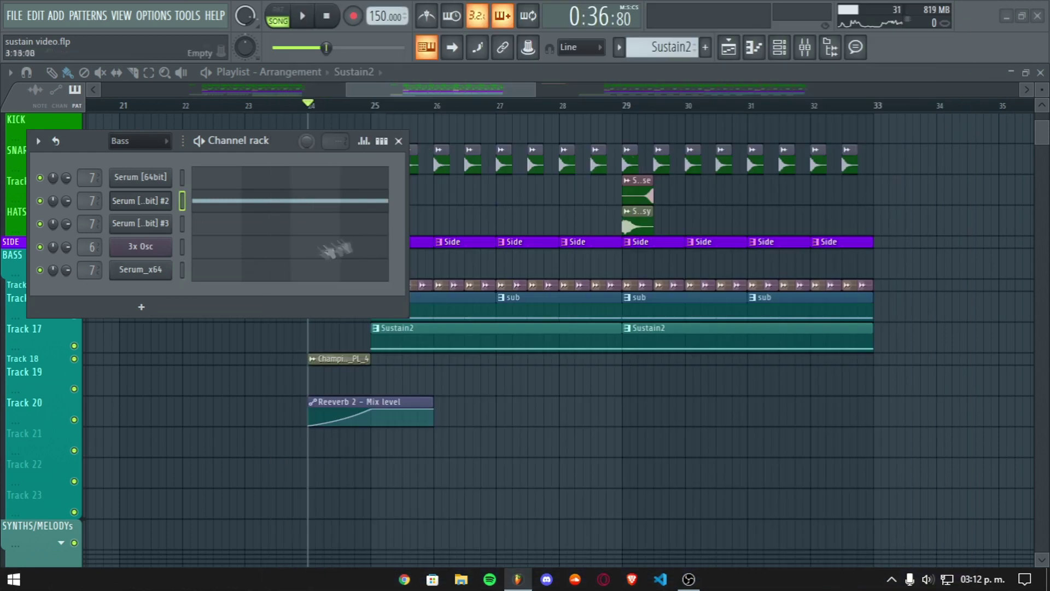
# Step: Move the sustained note from the Serum #2 channel to the Serum_x64 channel in the Sustain2 pattern
pyautogui.hotkey('ctrl', 'x')
pyautogui.click(182, 271)
pyautogui.hotkey('ctrl', 'v')
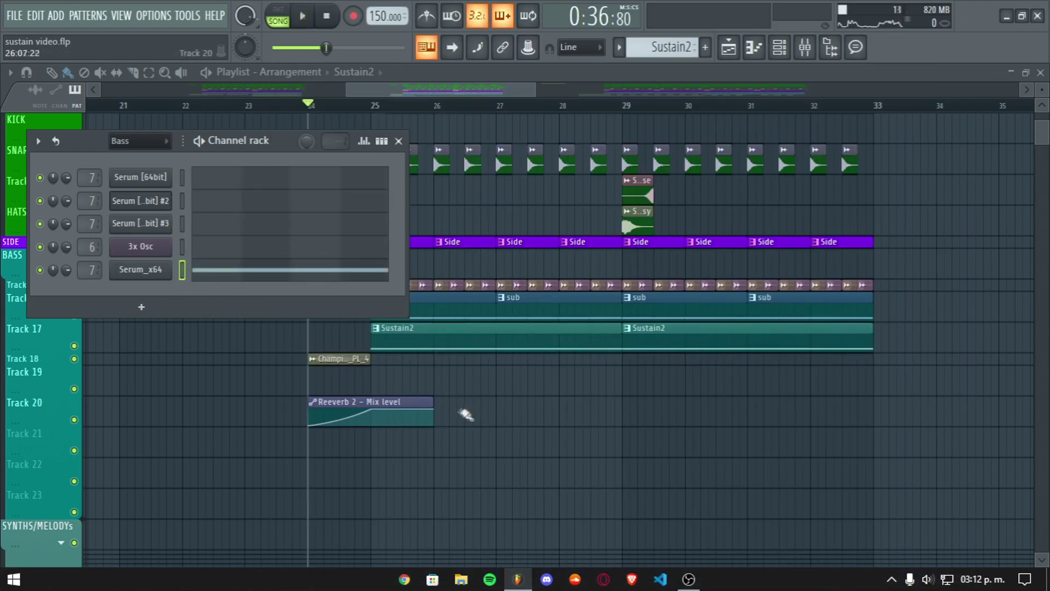
# Step: Play the arrangement from bar 24 to hear the Serum_x64 bass with the drums and sub, and restart playback
pyautogui.press('space')
pyautogui.press('F6')
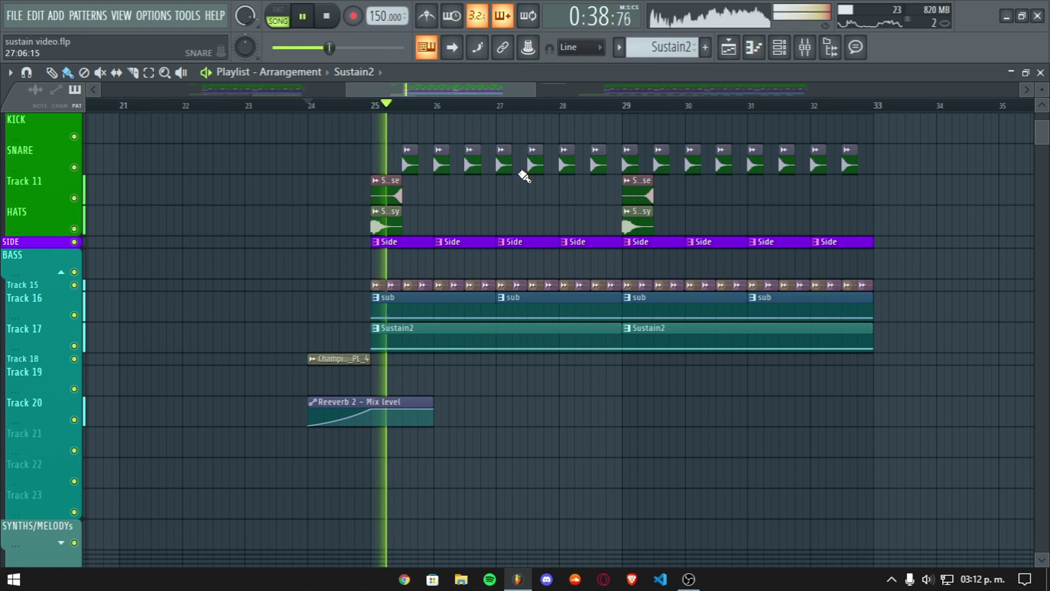
pyautogui.press('F6')
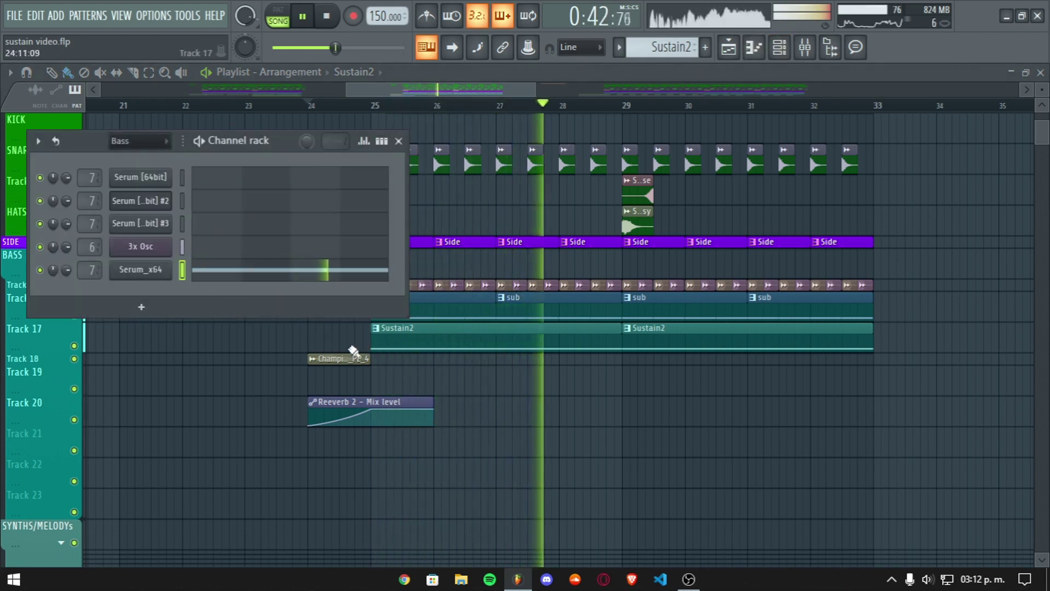
pyautogui.press('space')
pyautogui.press('F6')
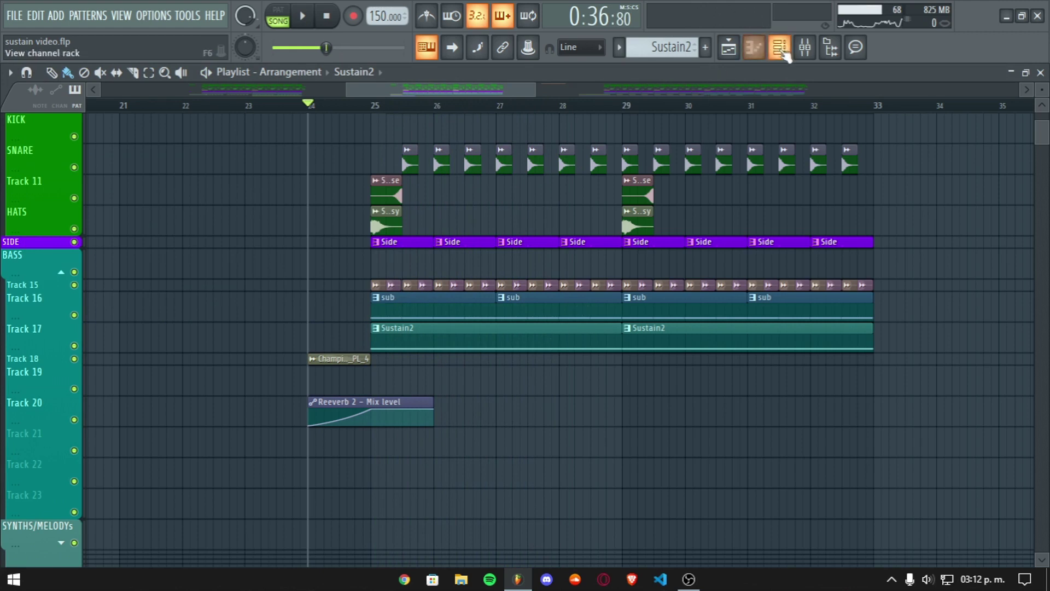
pyautogui.click(780, 47)
pyautogui.press('space')
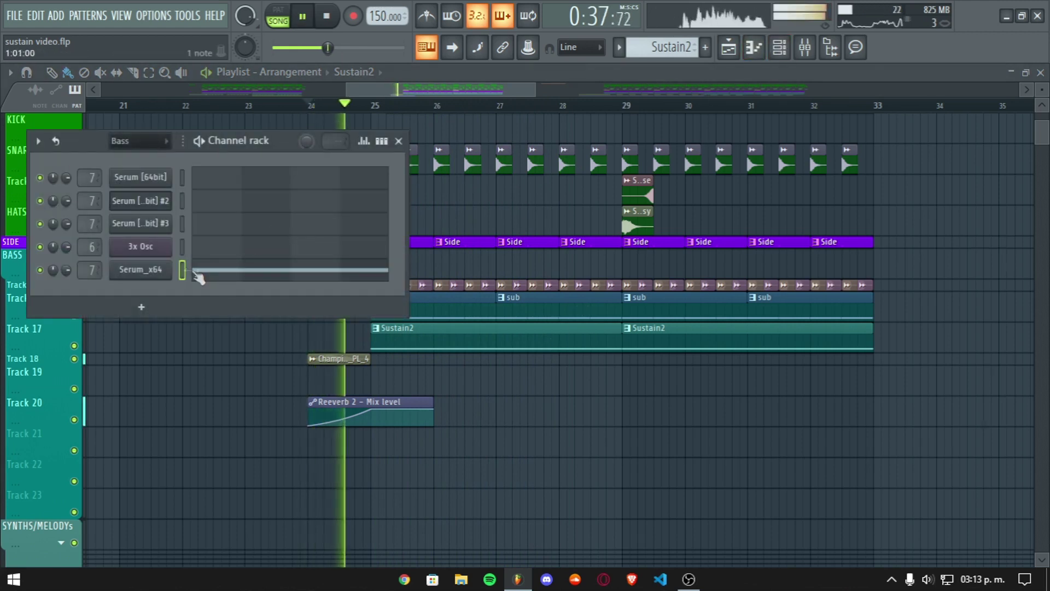
# Step: Examine the Serum_x64 channel's note in the piano roll and its synth patch during playback, and close both
pyautogui.click(198, 273)
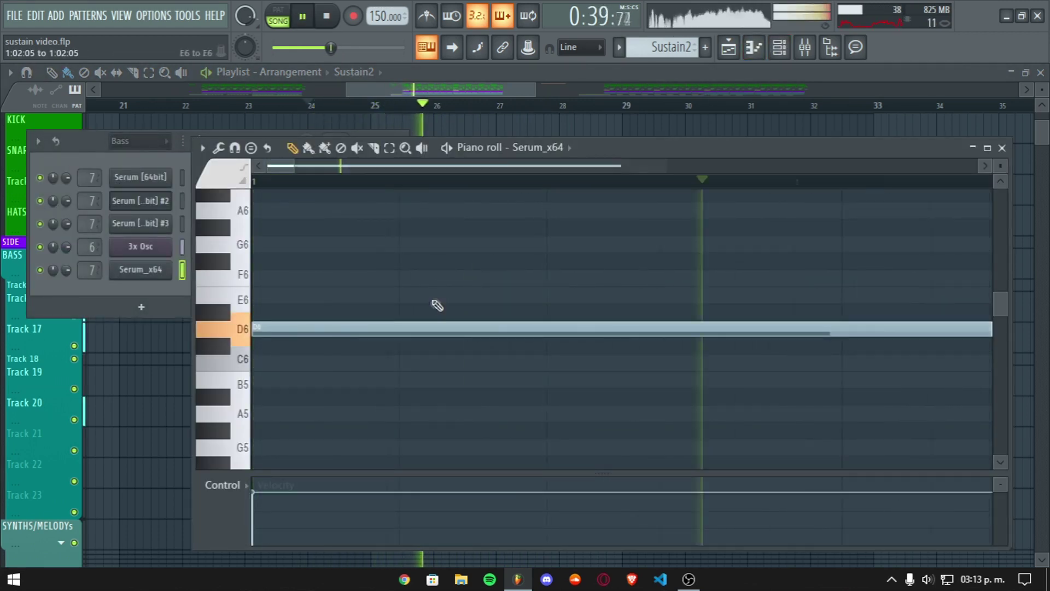
pyautogui.scroll(-3, 436, 305)
pyautogui.press('Escape')
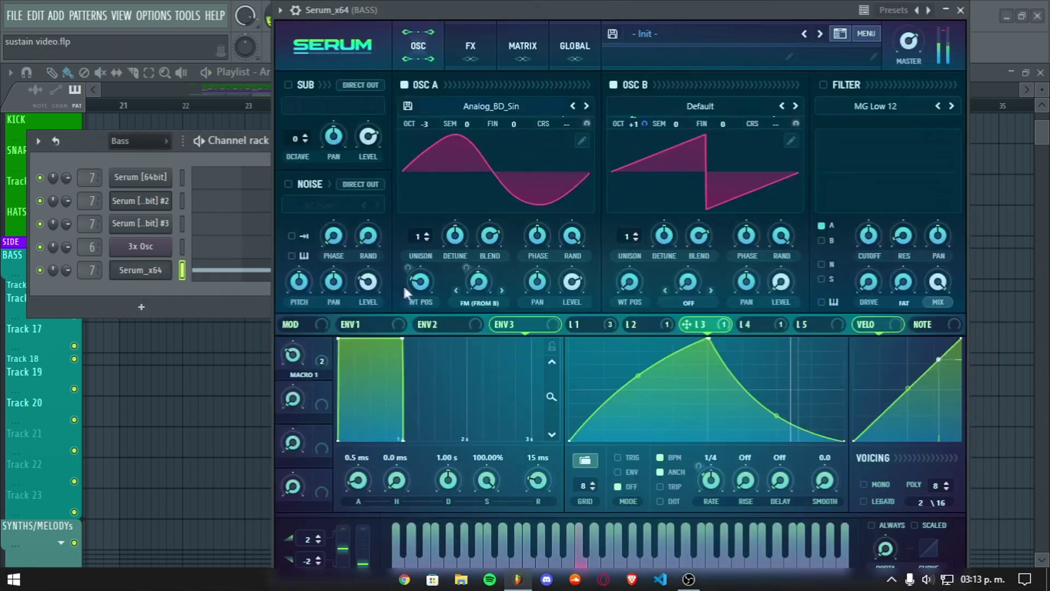
pyautogui.click(141, 270)
pyautogui.click(965, 13)
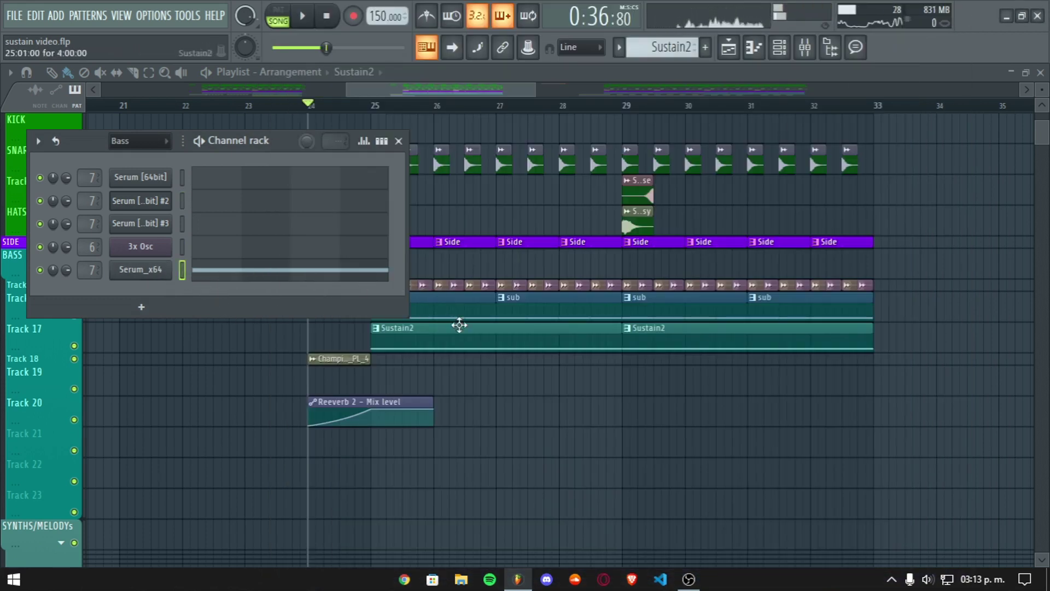
pyautogui.click(155, 270)
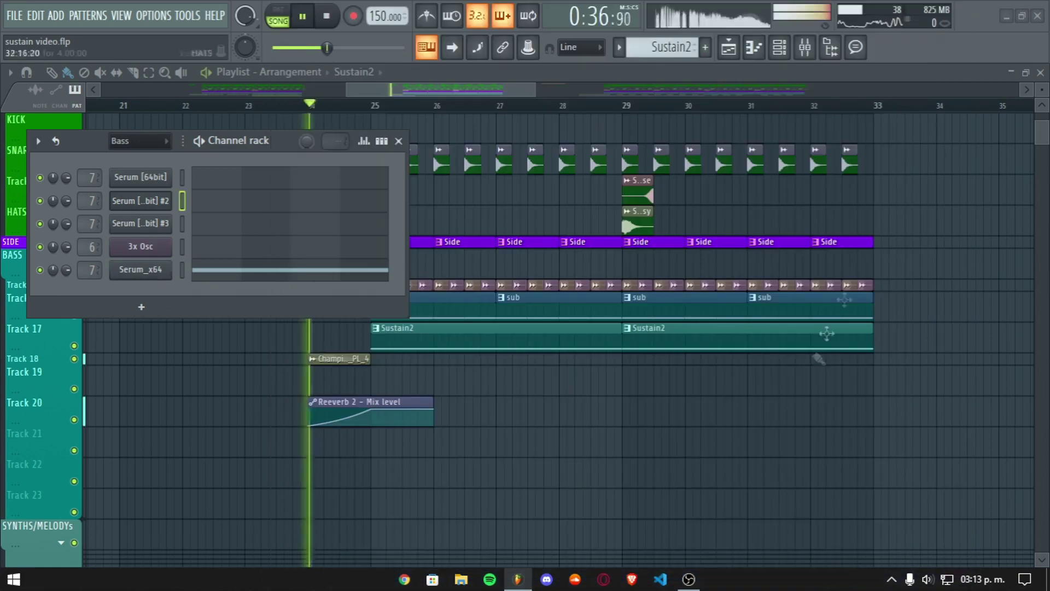
pyautogui.click(960, 10)
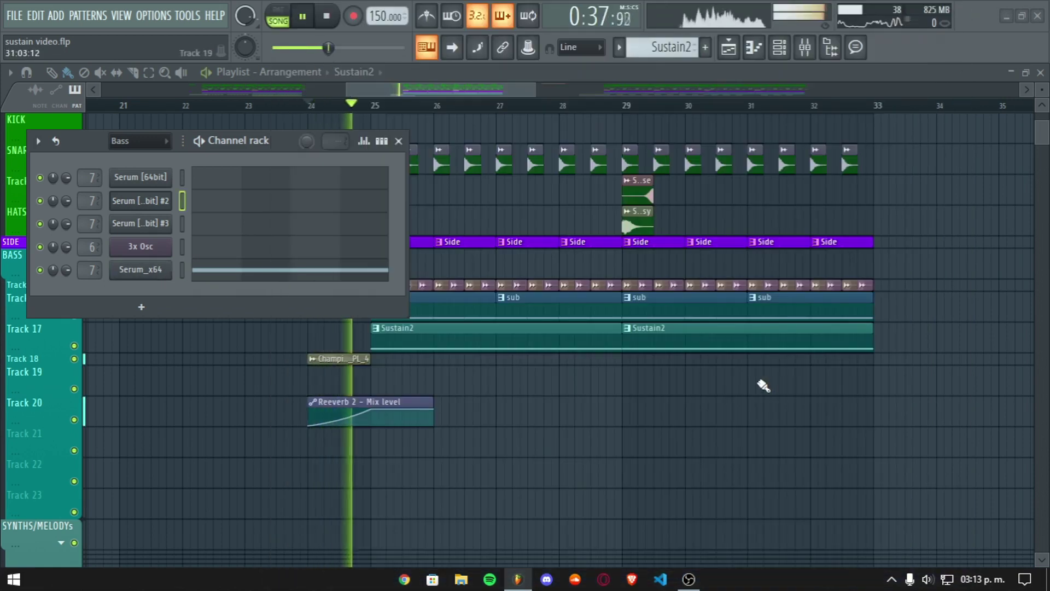
# Step: Hide the channel rack, listen to the Sustain2 section of the playlist, and stop playback
pyautogui.press('F6')
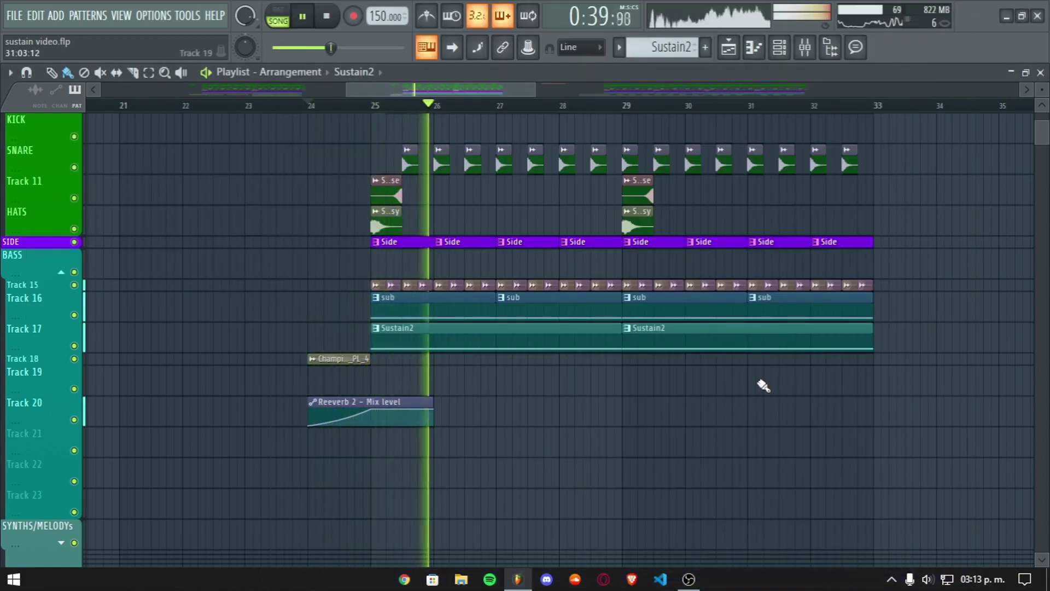
pyautogui.scroll(-1, 560, 94)
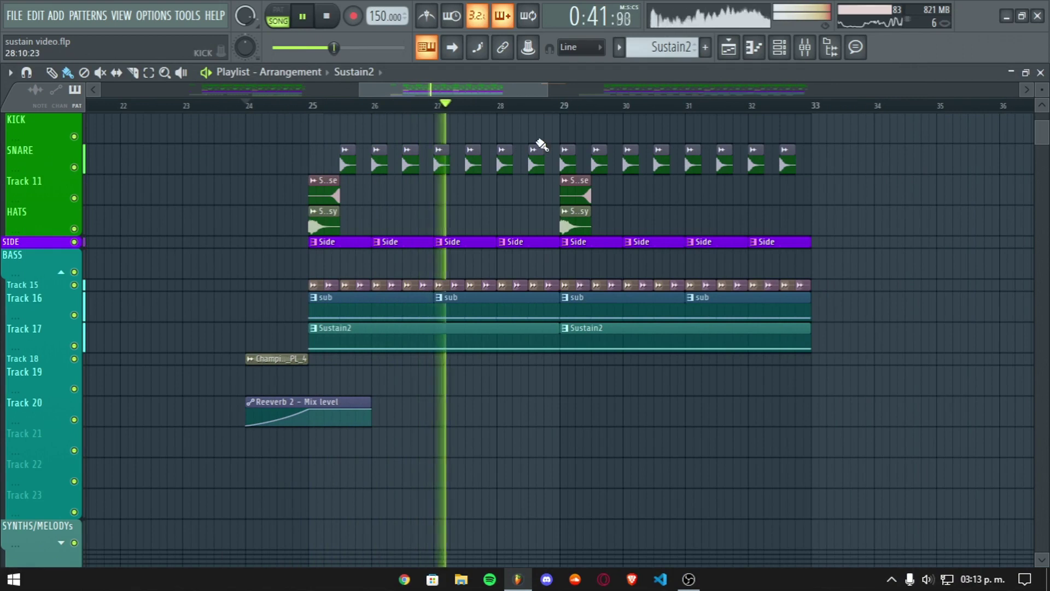
pyautogui.scroll(-1, 533, 111)
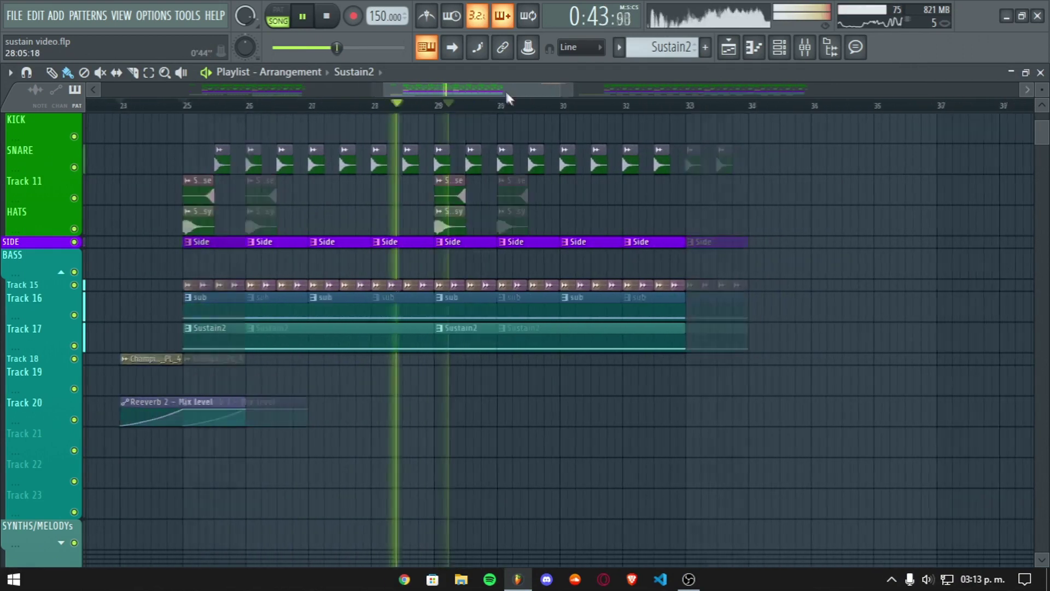
pyautogui.scroll(-5, 505, 92)
pyautogui.scroll(5, 500, 93)
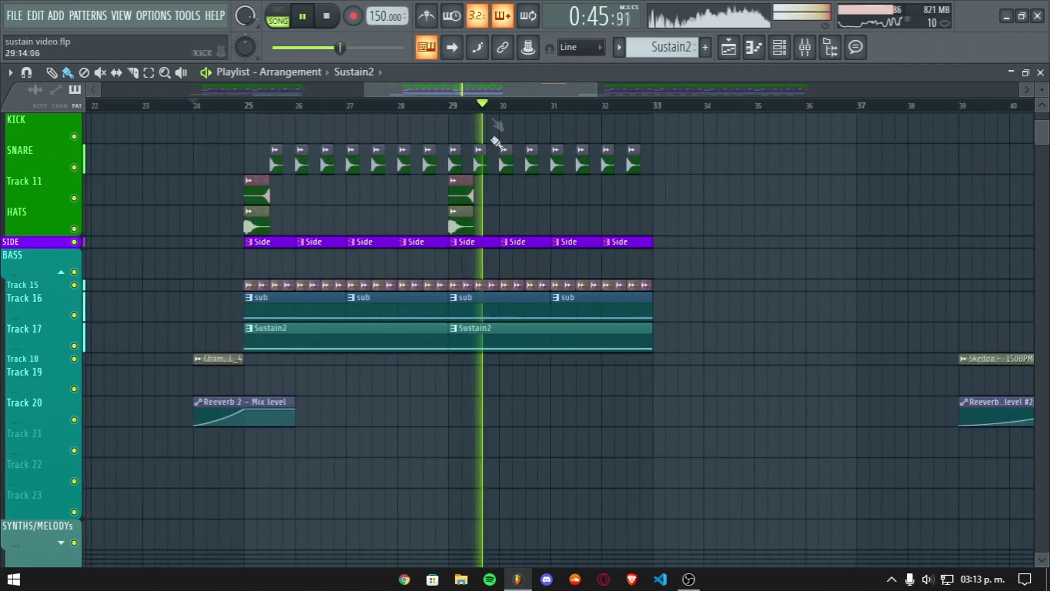
pyautogui.scroll(2, 508, 299)
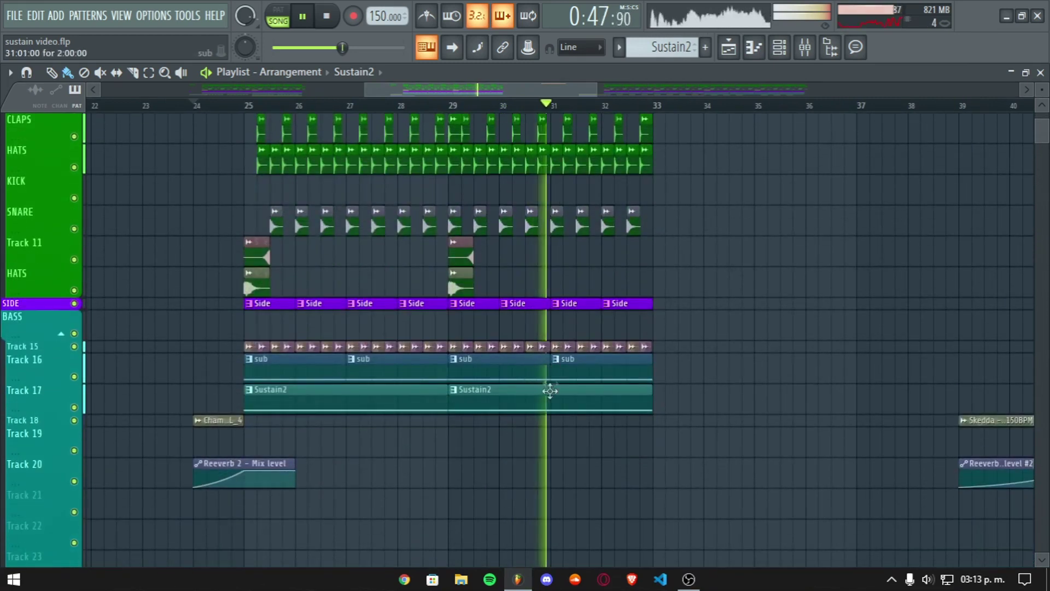
pyautogui.press('space')
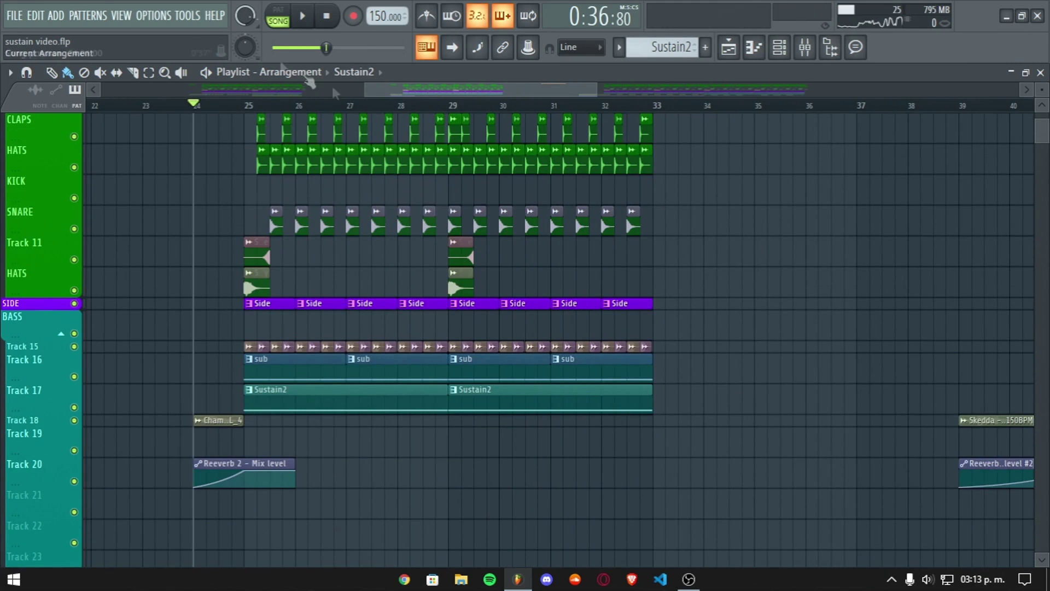
# Step: Go to the Sustain3 section of the playlist and bring up the MFreqShifter effect on the BASS track
pyautogui.scroll(-10, 383, 81)
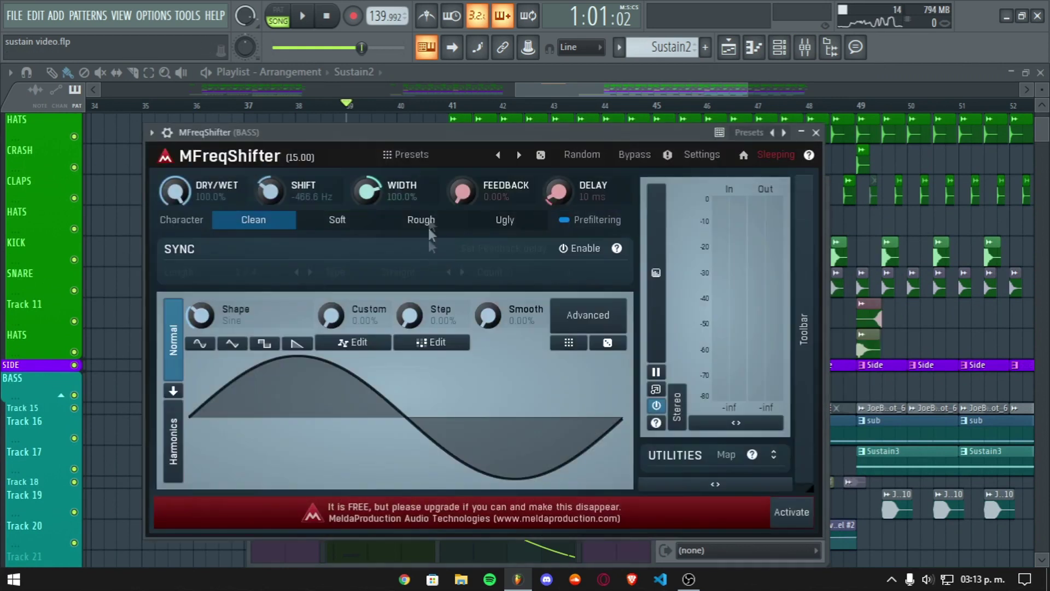
pyautogui.moveTo(256, 130); pyautogui.dragTo(240, 126)
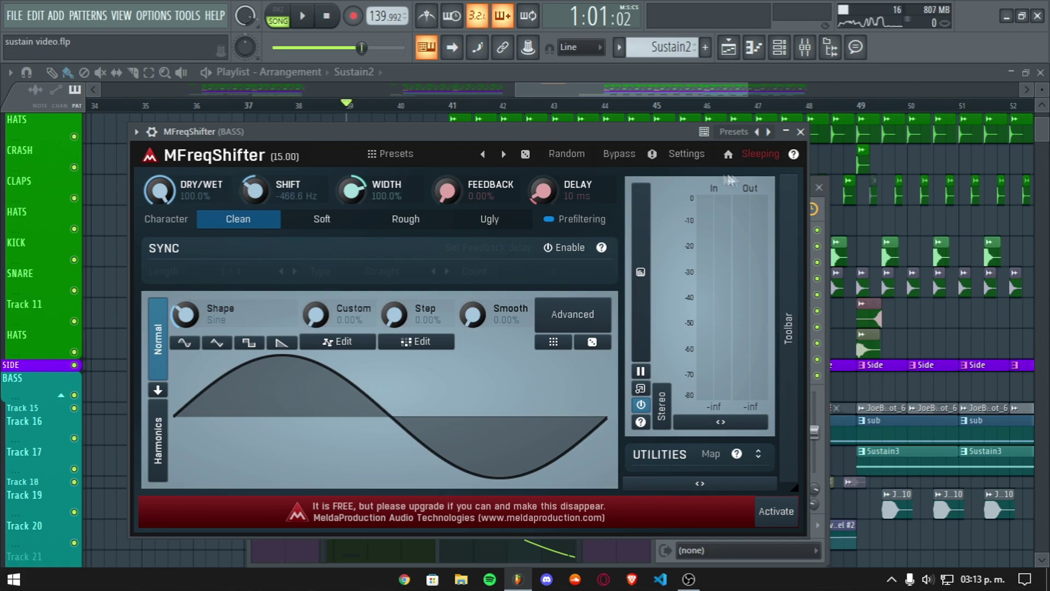
# Step: Close MFreqShifter and the mixer, and make Sustain3 the active pattern from its clip on Track 17
pyautogui.click(800, 136)
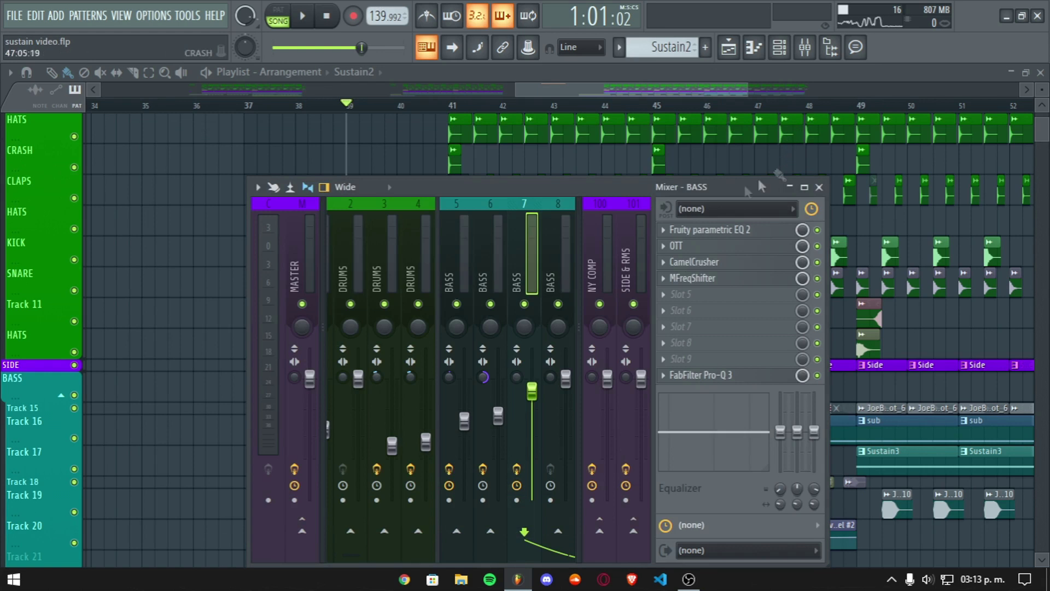
pyautogui.click(819, 187)
pyautogui.scroll(-2, 889, 390)
pyautogui.click(889, 390)
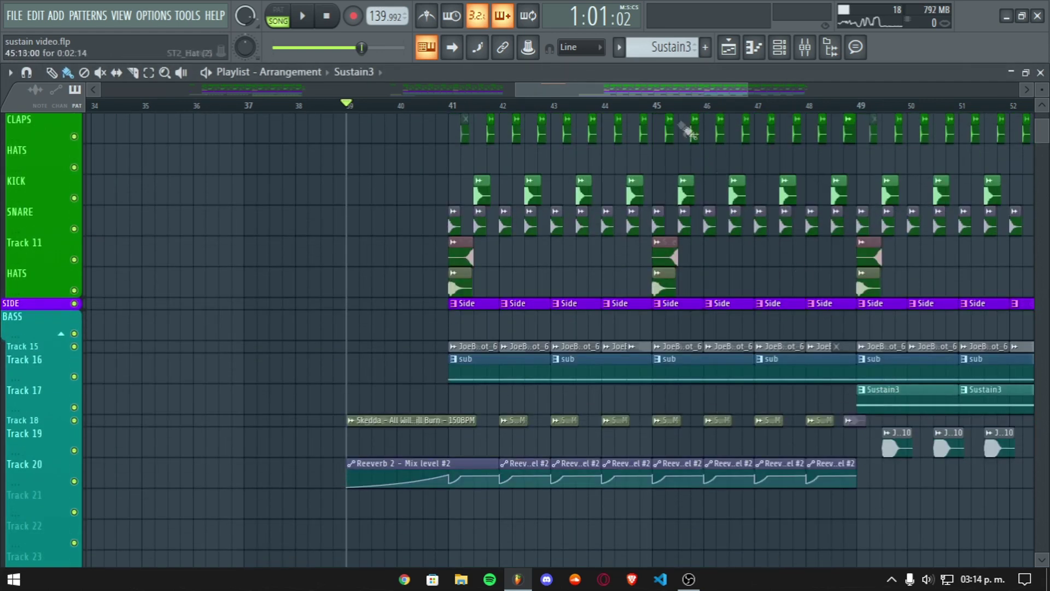
# Step: Examine the Serum [64bit] #3 notes in the piano roll, sounding the D1 and D0 keys for comparison, and close it
pyautogui.click(779, 47)
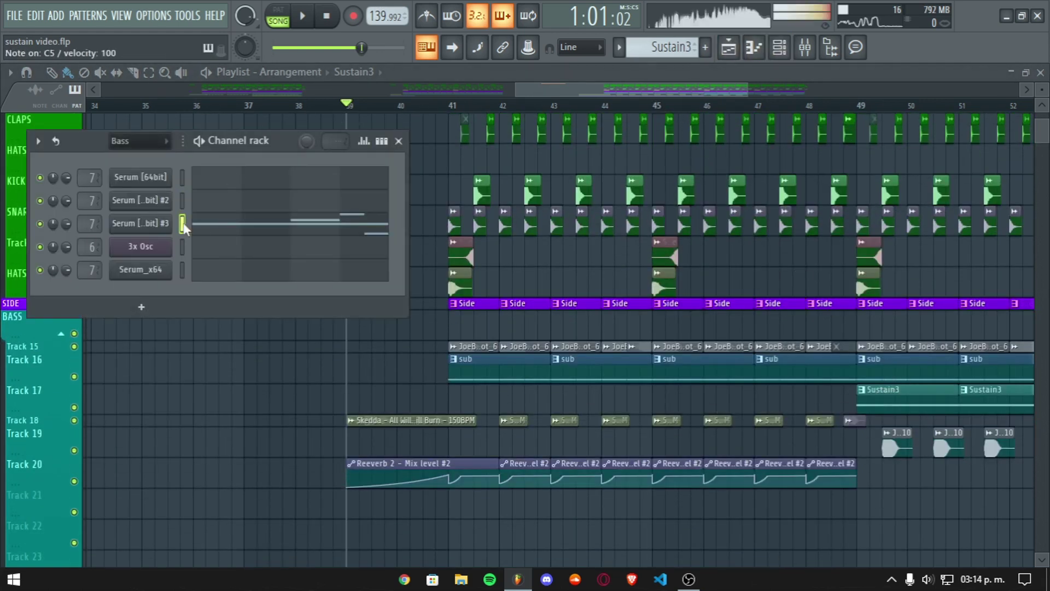
pyautogui.click(206, 223)
pyautogui.click(244, 341)
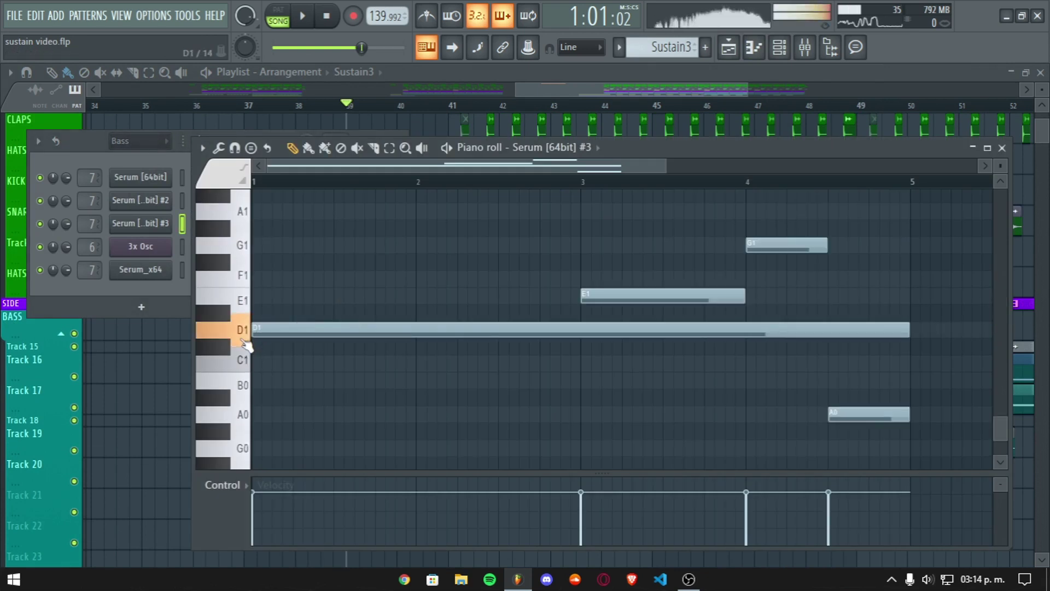
pyautogui.scroll(-3, 244, 341)
pyautogui.click(244, 425)
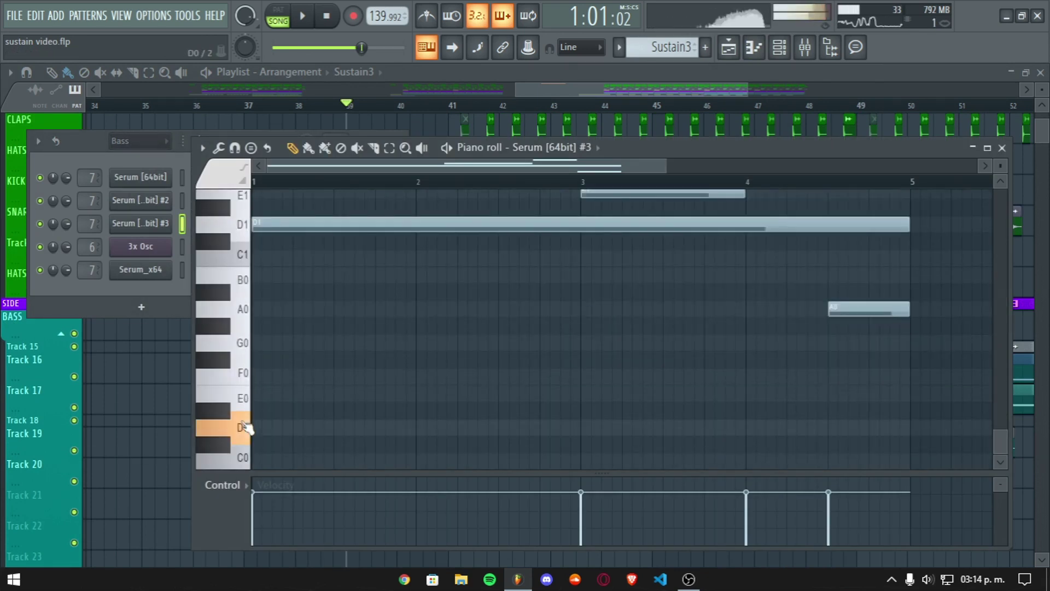
pyautogui.scroll(7, 244, 408)
pyautogui.scroll(-3, 246, 335)
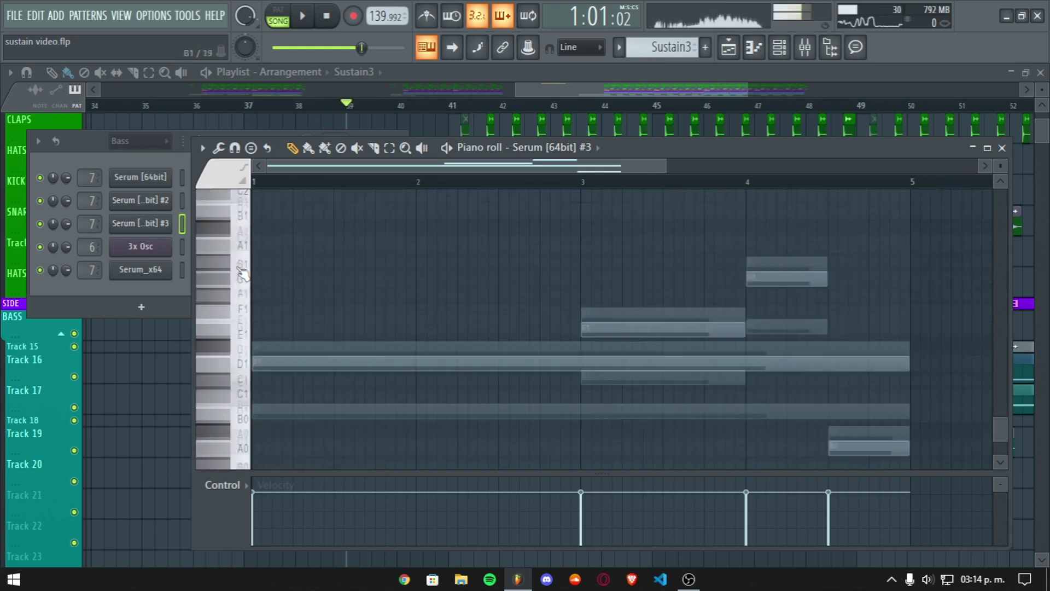
pyautogui.click(251, 335)
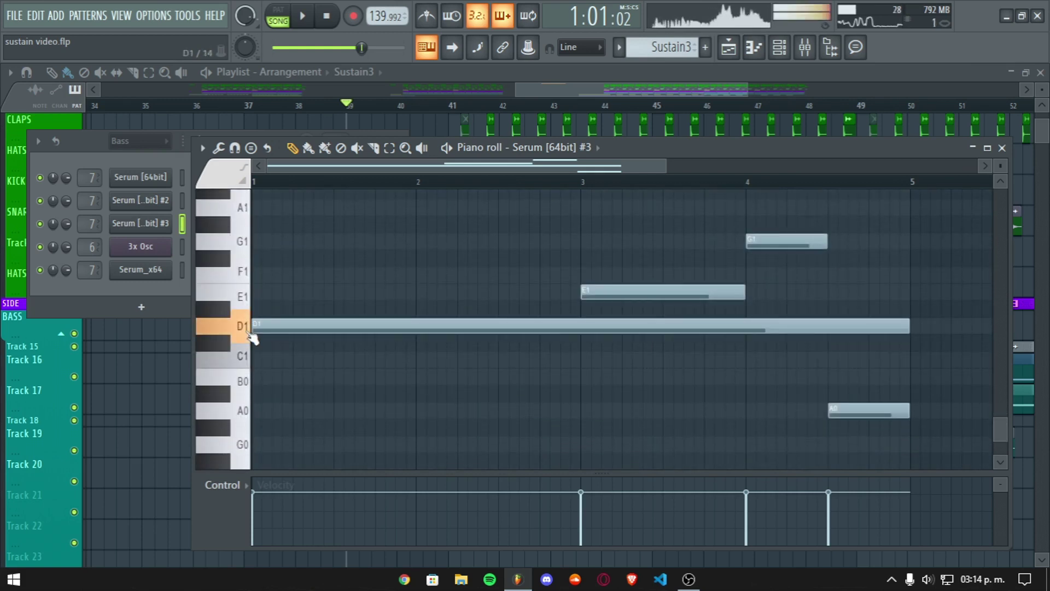
pyautogui.click(1002, 148)
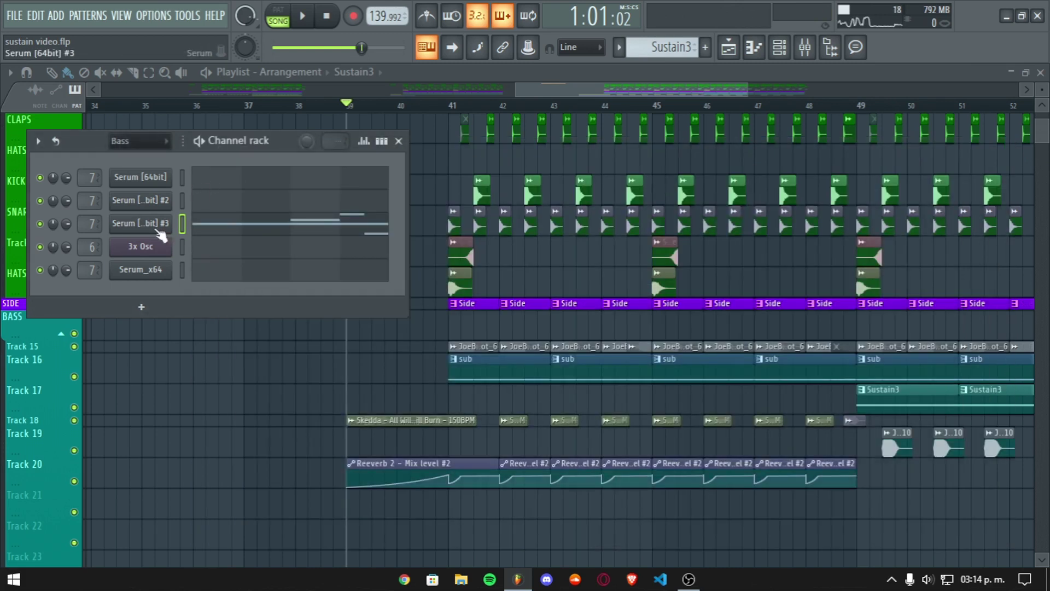
# Step: Bring up the sustain 3 patch of Serum [64bit] #3, audition it at several pitches, and move its window out of the way
pyautogui.click(140, 223)
pyautogui.moveTo(424, 97); pyautogui.dragTo(510, 72)
pyautogui.moveTo(412, 484); pyautogui.dragTo(663, 489)
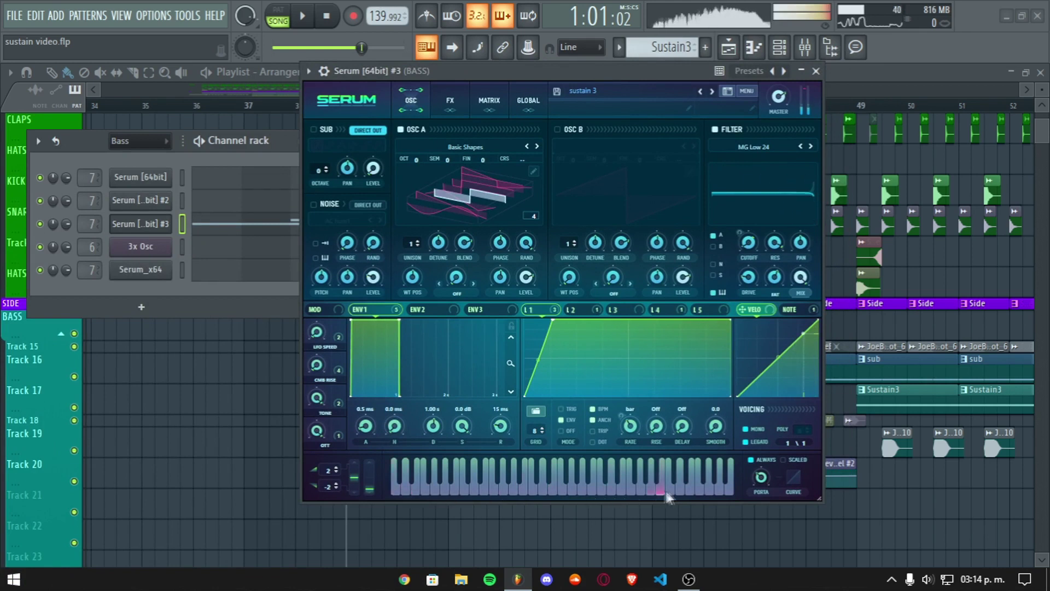
pyautogui.press('z')
pyautogui.moveTo(698, 70); pyautogui.dragTo(0, 112)
# Step: Bring up the Serum_x64 synth and initialize its preset
pyautogui.click(183, 200)
pyautogui.click(166, 269)
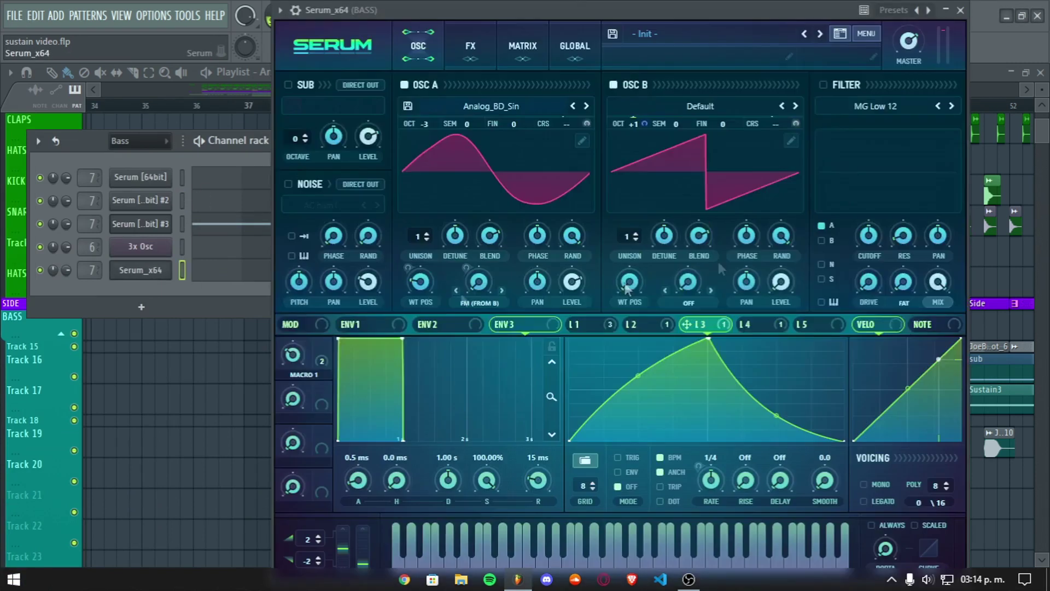
pyautogui.click(858, 33)
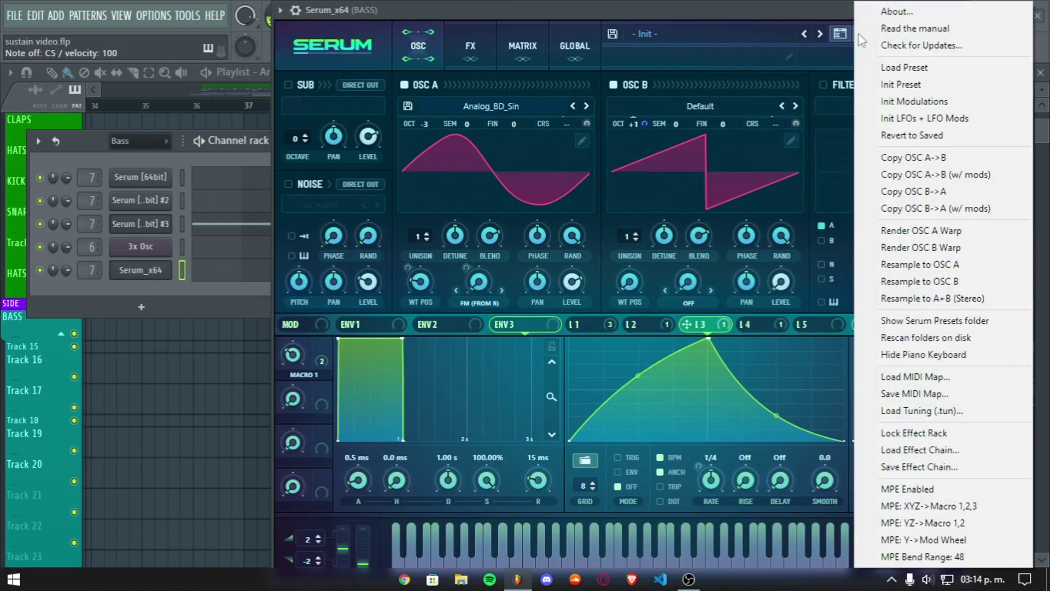
pyautogui.click(897, 82)
pyautogui.moveTo(684, 7); pyautogui.dragTo(697, 1)
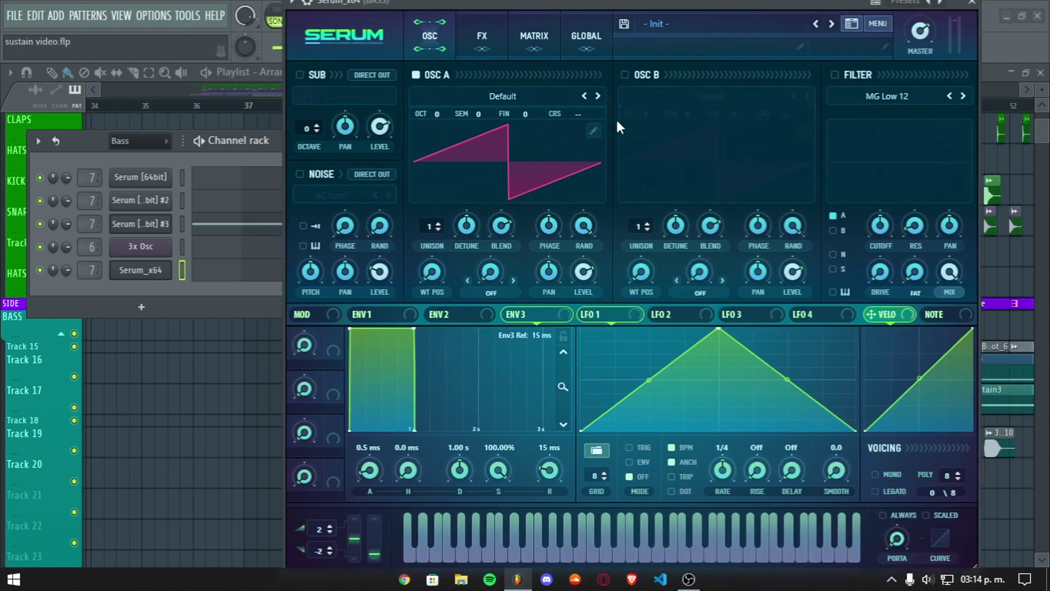
# Step: Load the Analog Basic Shapes wavetable in OSC A and set the wavetable position to the square wave
pyautogui.click(471, 98)
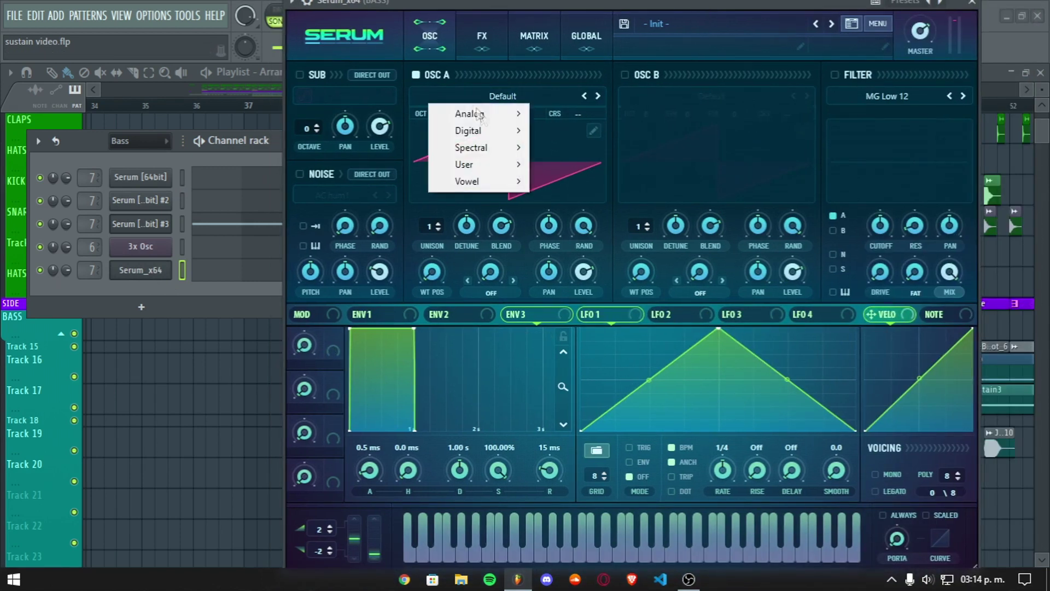
pyautogui.moveTo(519, 130)
pyautogui.moveTo(493, 114)
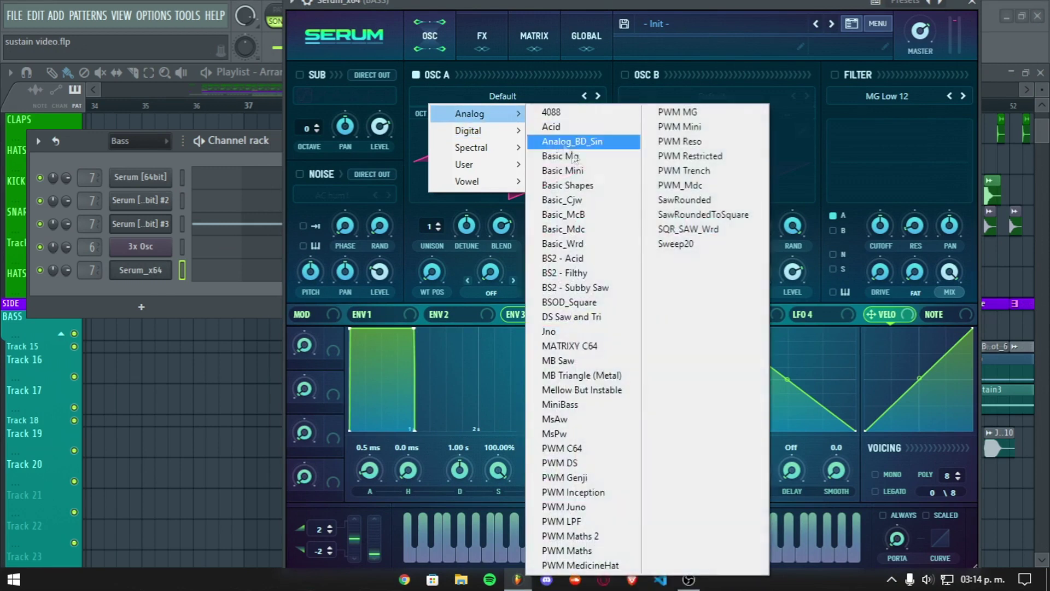
pyautogui.click(591, 185)
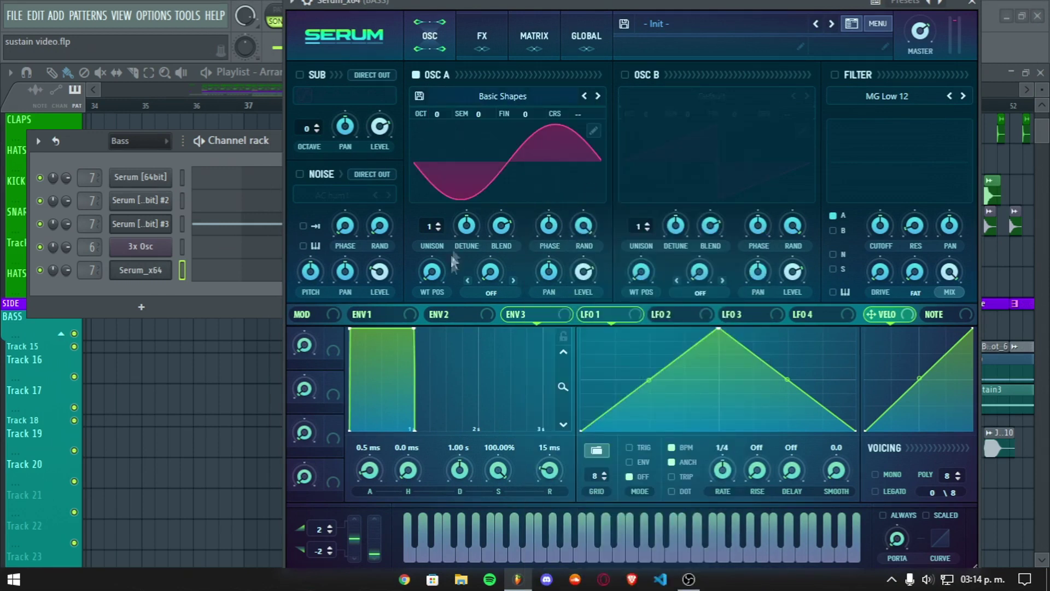
pyautogui.moveTo(434, 272); pyautogui.dragTo(432, 204)
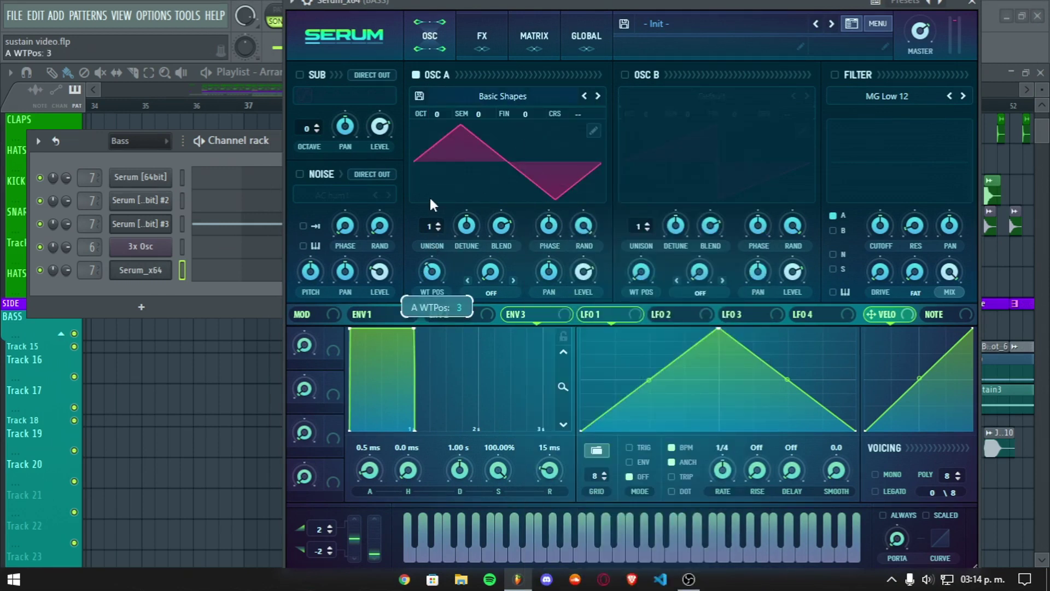
pyautogui.moveTo(432, 272); pyautogui.dragTo(429, 252)
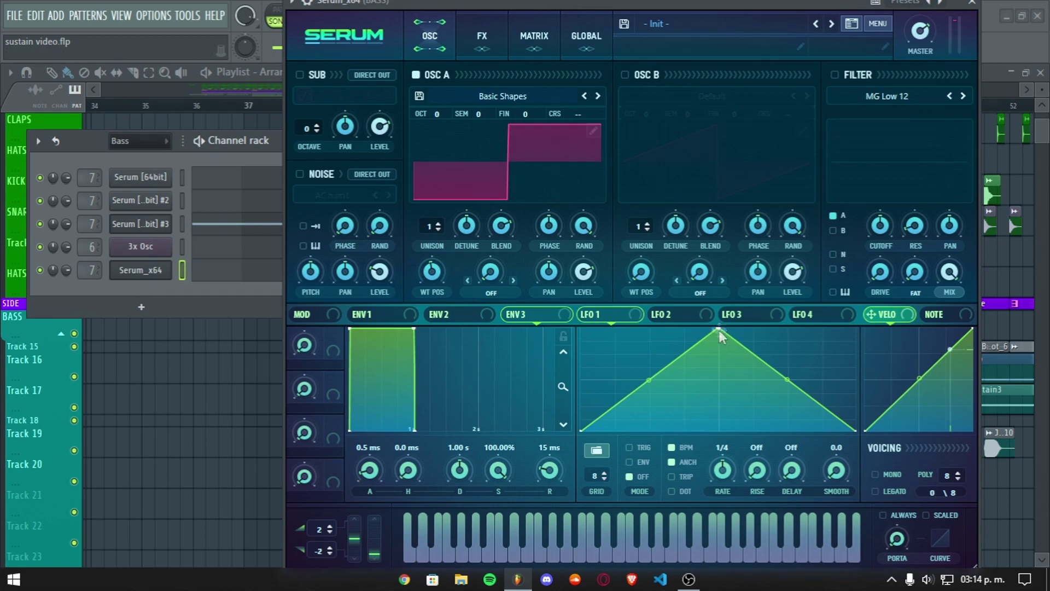
# Step: Reshape LFO 1 into a short rise held at full level to the end, and set it to ENV mode
pyautogui.moveTo(719, 329); pyautogui.dragTo(614, 302)
pyautogui.doubleClick(764, 409)
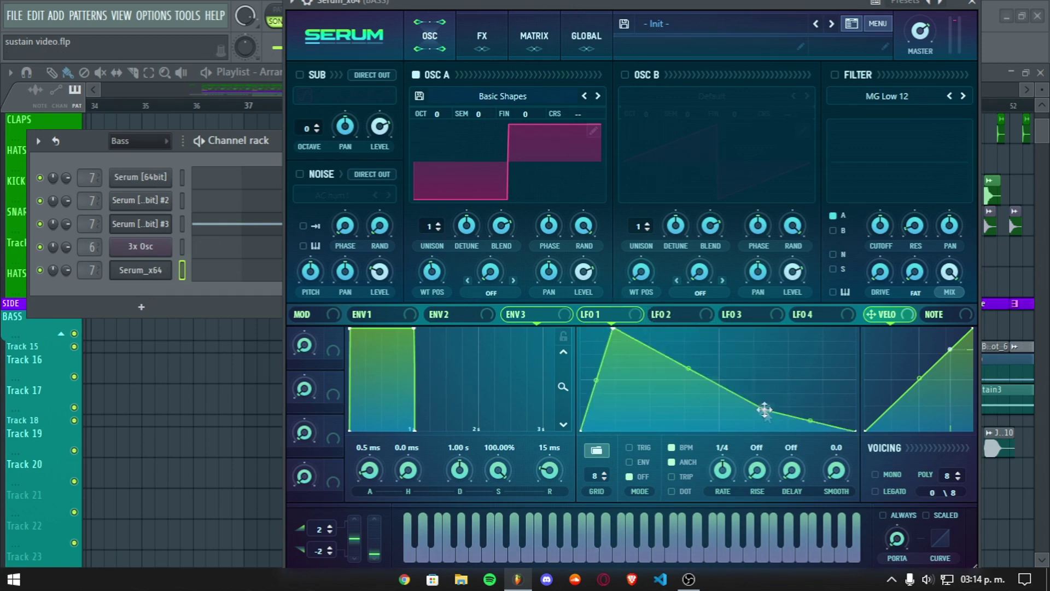
pyautogui.moveTo(764, 407); pyautogui.dragTo(924, 249)
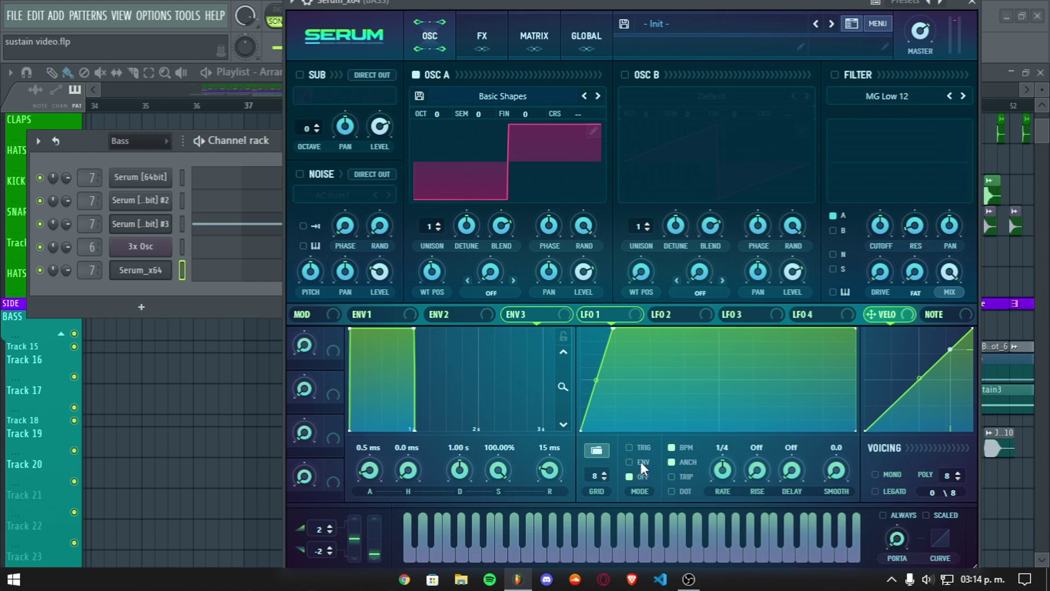
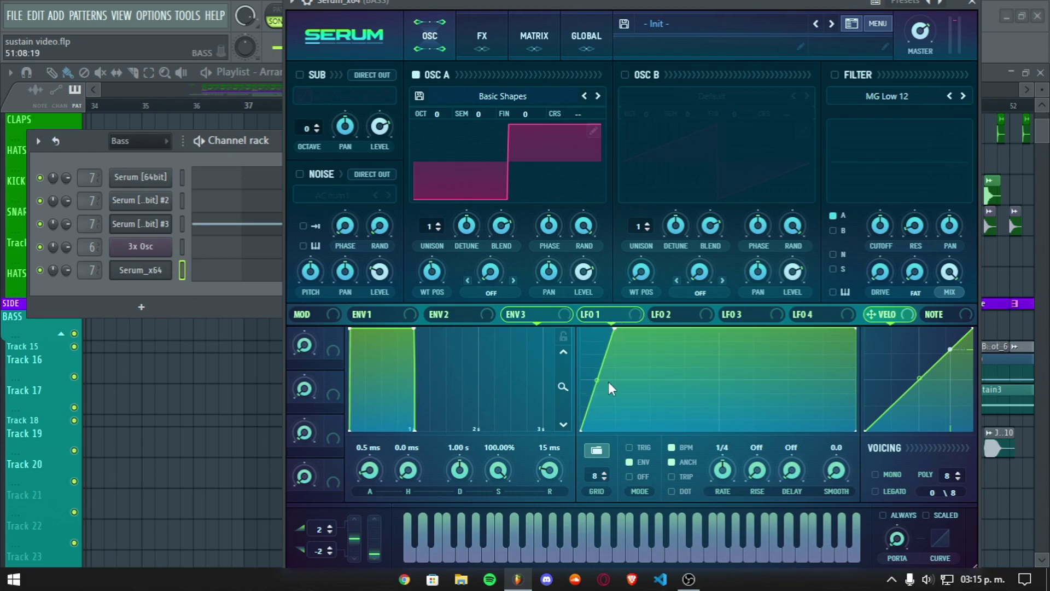
# Step: Enable an MG Low 24 filter, assign LFO 1 to its cutoff, raise the fat and drive amounts, and audition the sound
pyautogui.click(887, 96)
pyautogui.moveTo(886, 115)
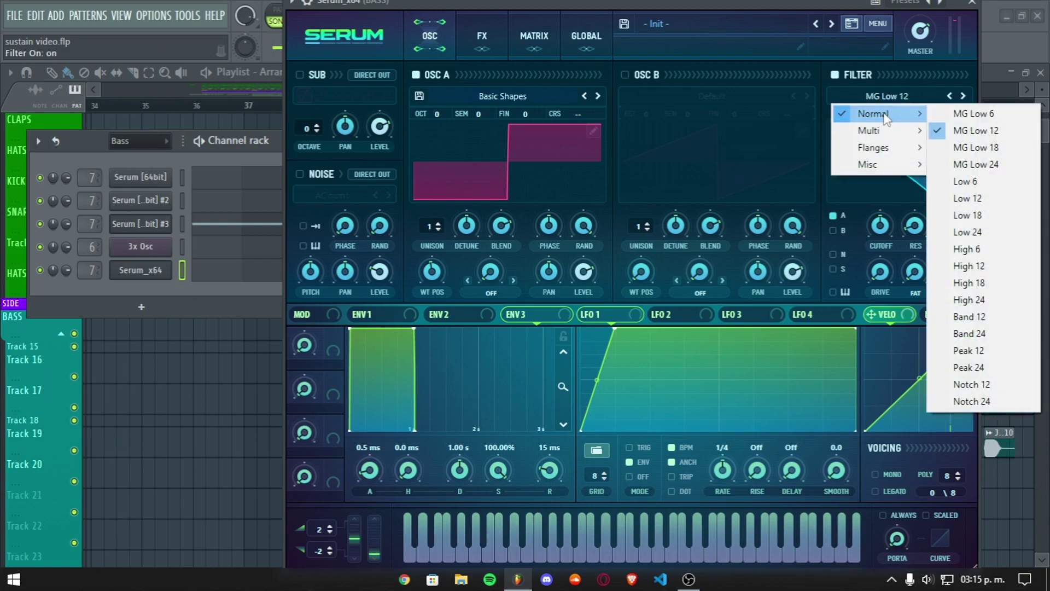
pyautogui.click(1014, 165)
pyautogui.moveTo(880, 227); pyautogui.dragTo(880, 201)
pyautogui.moveTo(584, 314); pyautogui.dragTo(915, 211)
pyautogui.moveTo(915, 272); pyautogui.dragTo(923, 197)
pyautogui.moveTo(881, 274); pyautogui.dragTo(887, 232)
pyautogui.press('z')
pyautogui.press('c')
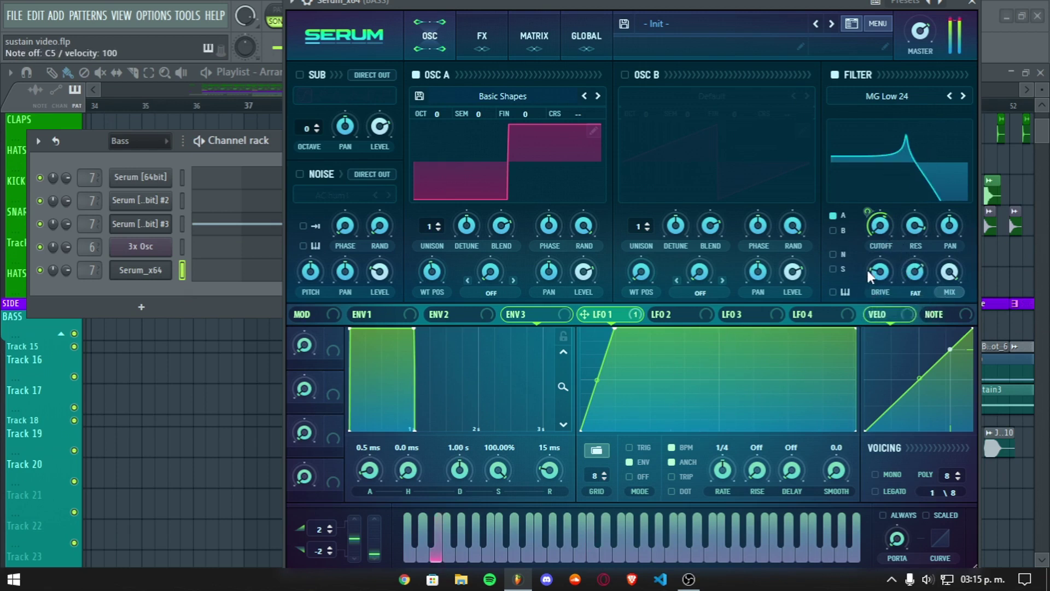
# Step: Set LFO 1's rate to one bar and shorten its initial rise while auditioning the sound
pyautogui.click(395, 317)
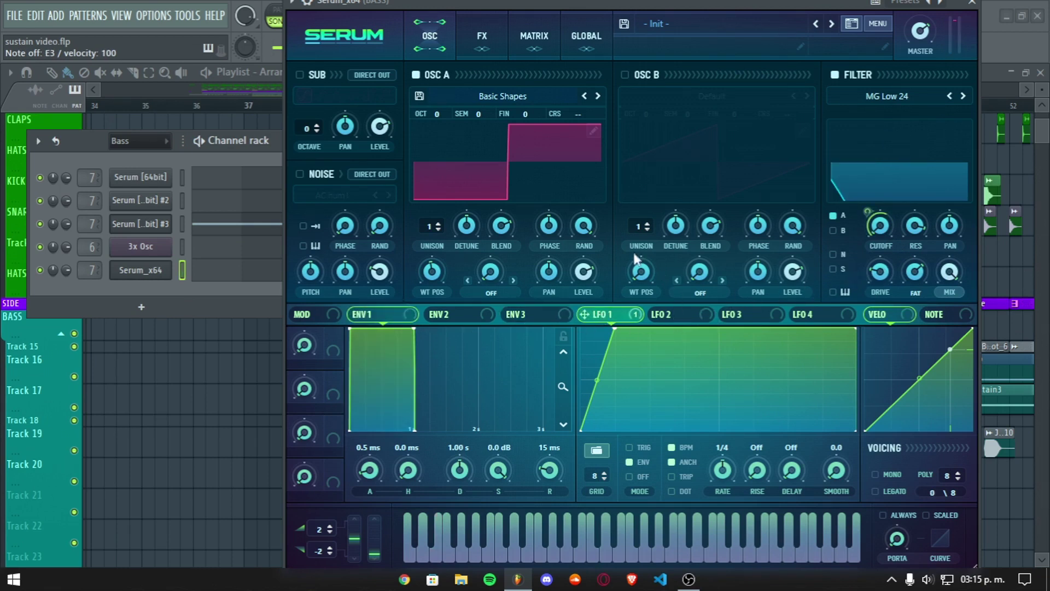
pyautogui.press('z')
pyautogui.moveTo(728, 470); pyautogui.dragTo(720, 481)
pyautogui.press('z')
pyautogui.moveTo(615, 329); pyautogui.dragTo(599, 322)
pyautogui.press('z')
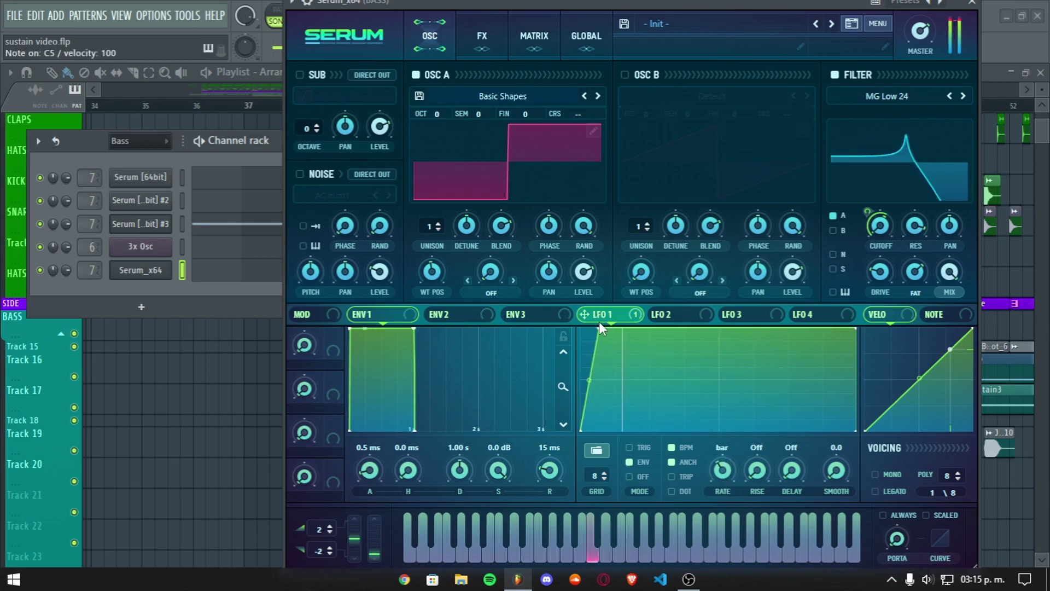
pyautogui.press('z')
pyautogui.click(662, 314)
# Step: Enable Distortion as the first effect in the chain, in Downsample mode with its filter set to Post
pyautogui.click(492, 23)
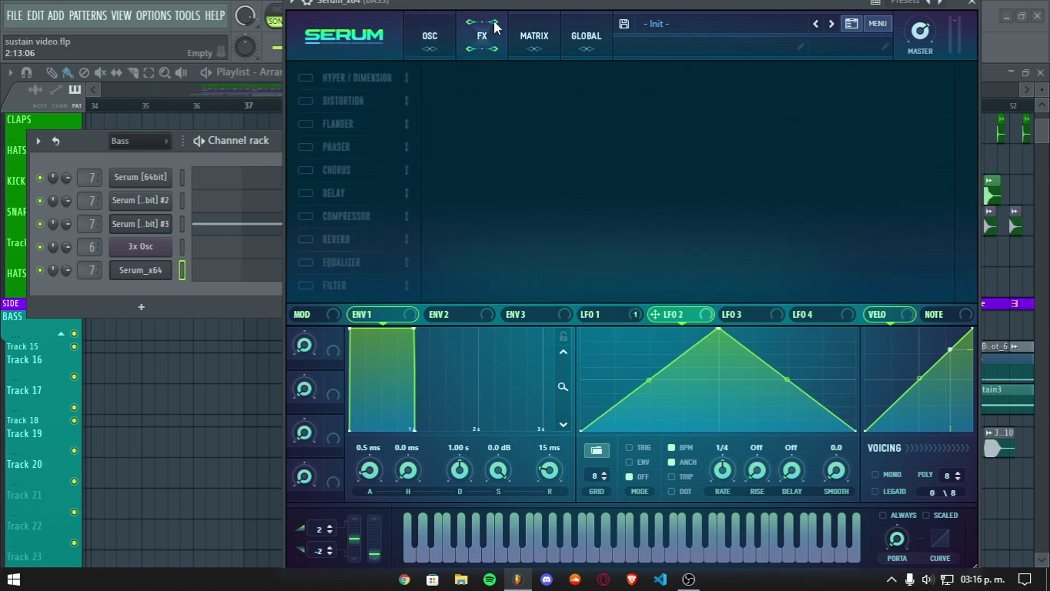
pyautogui.click(314, 104)
pyautogui.moveTo(331, 101); pyautogui.dragTo(348, 74)
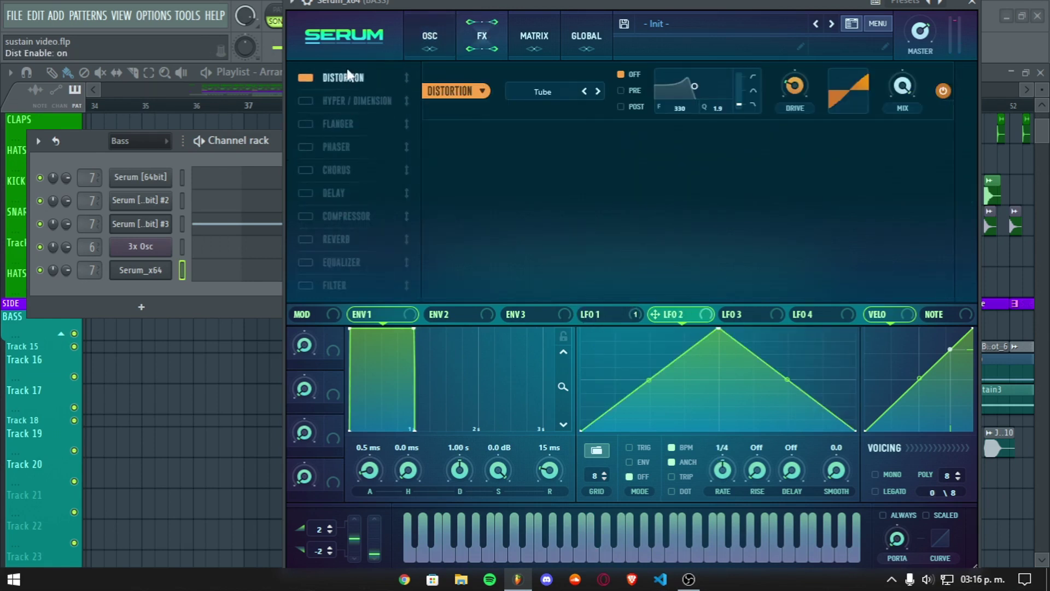
pyautogui.click(562, 90)
pyautogui.click(602, 245)
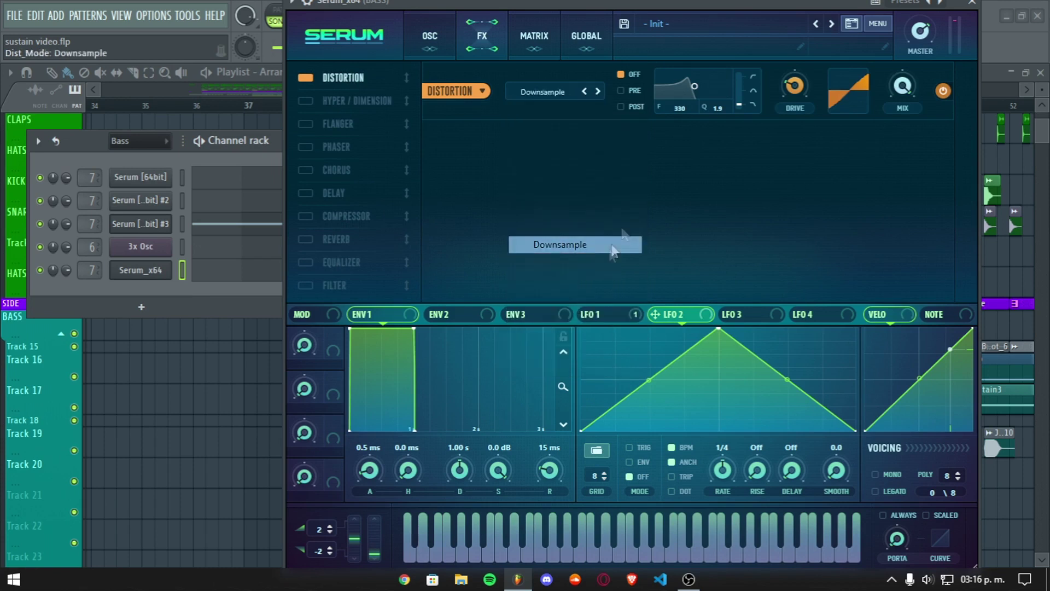
pyautogui.click(627, 105)
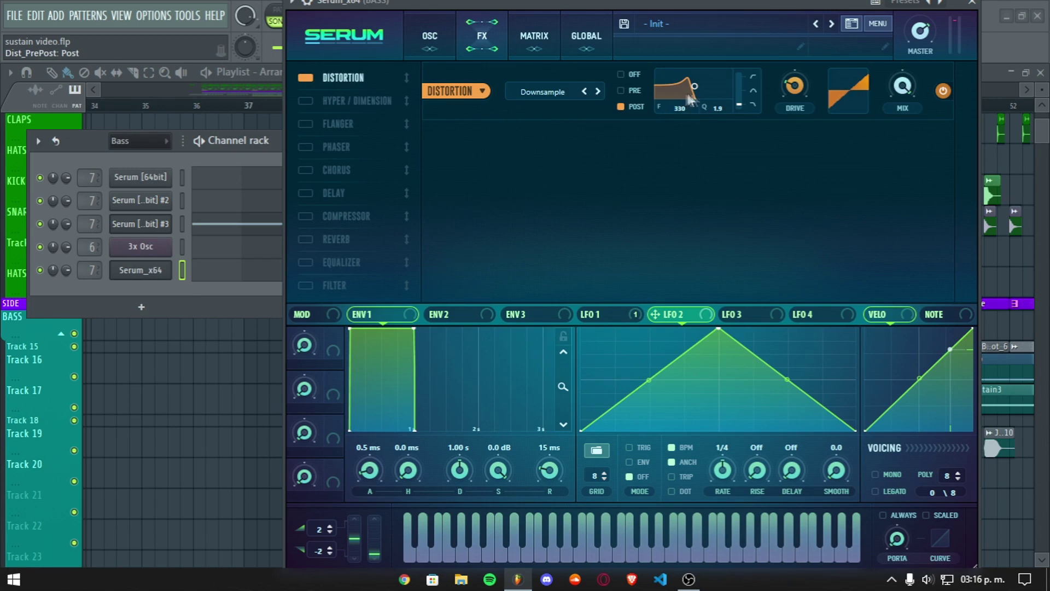
# Step: Flatten LFO 3 at full level to modulate the distortion drive, and lower the distortion's filter frequency to 60
pyautogui.click(141, 224)
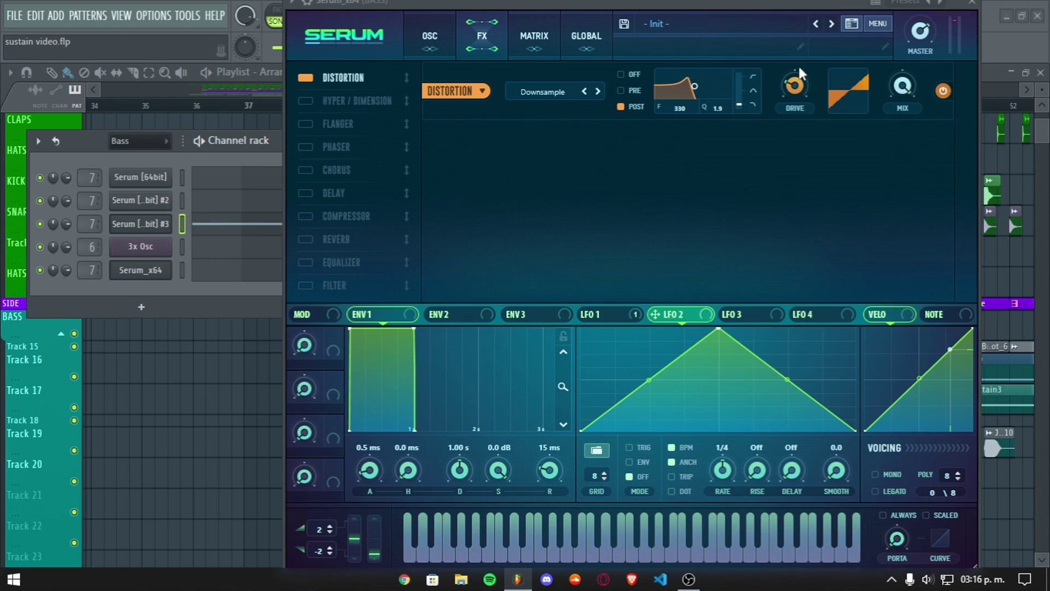
pyautogui.click(806, 314)
pyautogui.click(752, 312)
pyautogui.moveTo(720, 329); pyautogui.dragTo(493, 235)
pyautogui.moveTo(718, 378); pyautogui.dragTo(1045, 201)
pyautogui.moveTo(797, 154); pyautogui.dragTo(780, 77)
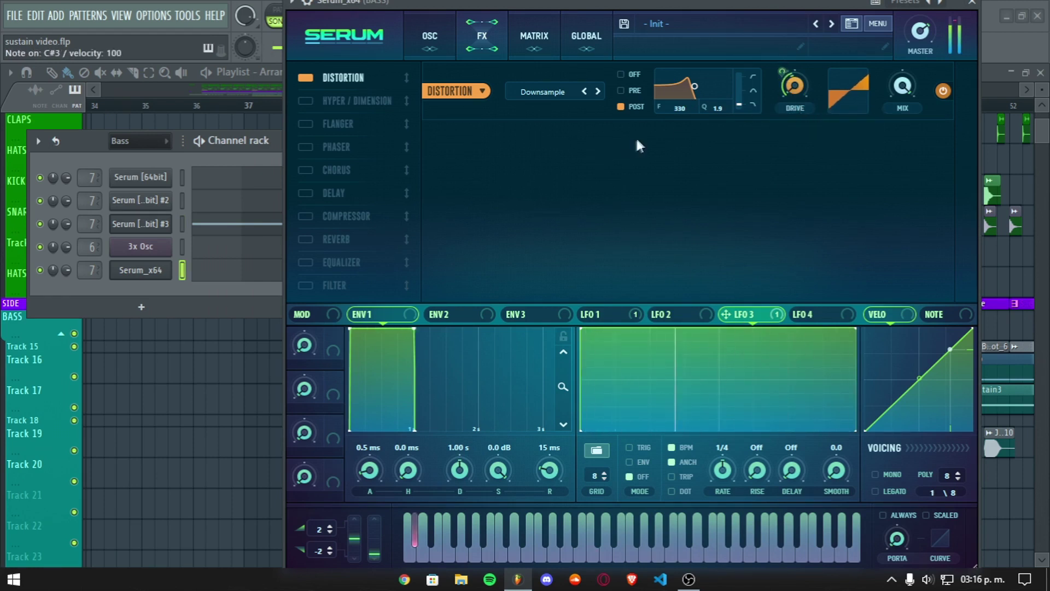
pyautogui.moveTo(688, 104); pyautogui.dragTo(685, 147)
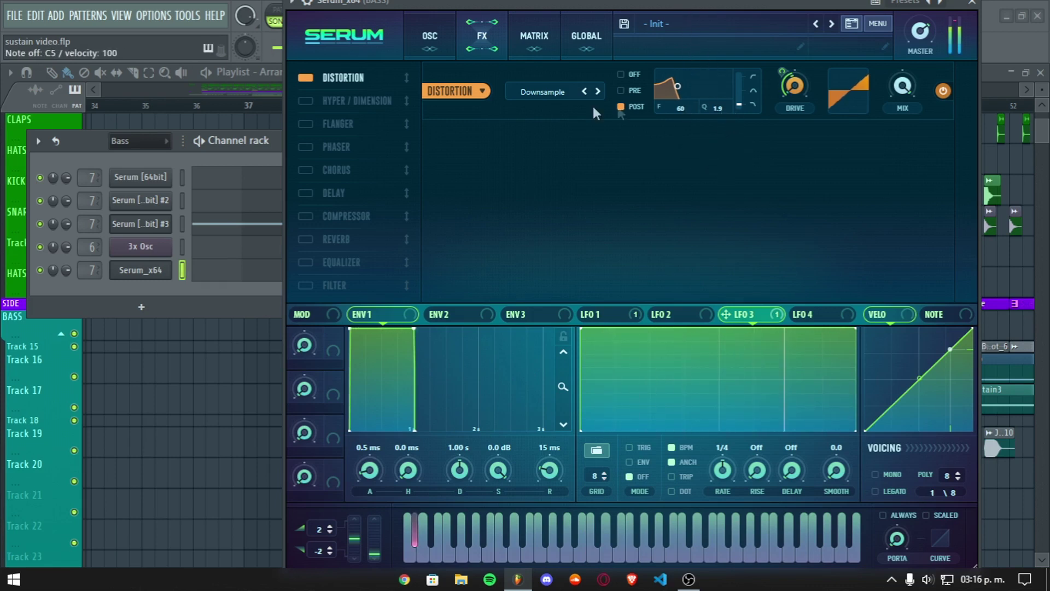
# Step: Enable Hyper / Dimension, raise the hyper rate, and set its detune to 73% and unison to 7
pyautogui.click(349, 102)
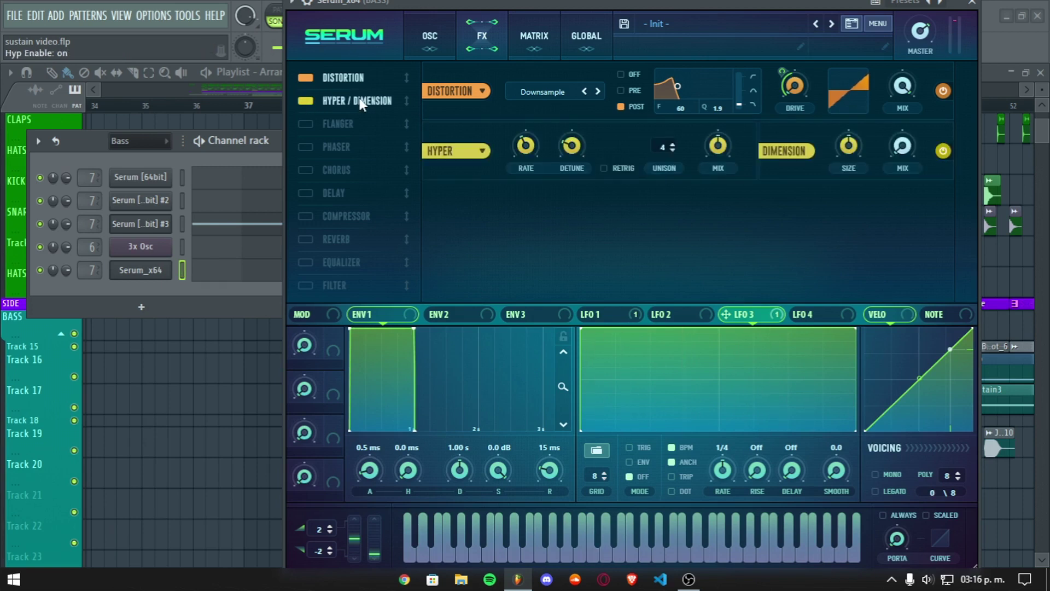
pyautogui.moveTo(531, 143); pyautogui.dragTo(532, 112)
pyautogui.moveTo(572, 145); pyautogui.dragTo(580, 81)
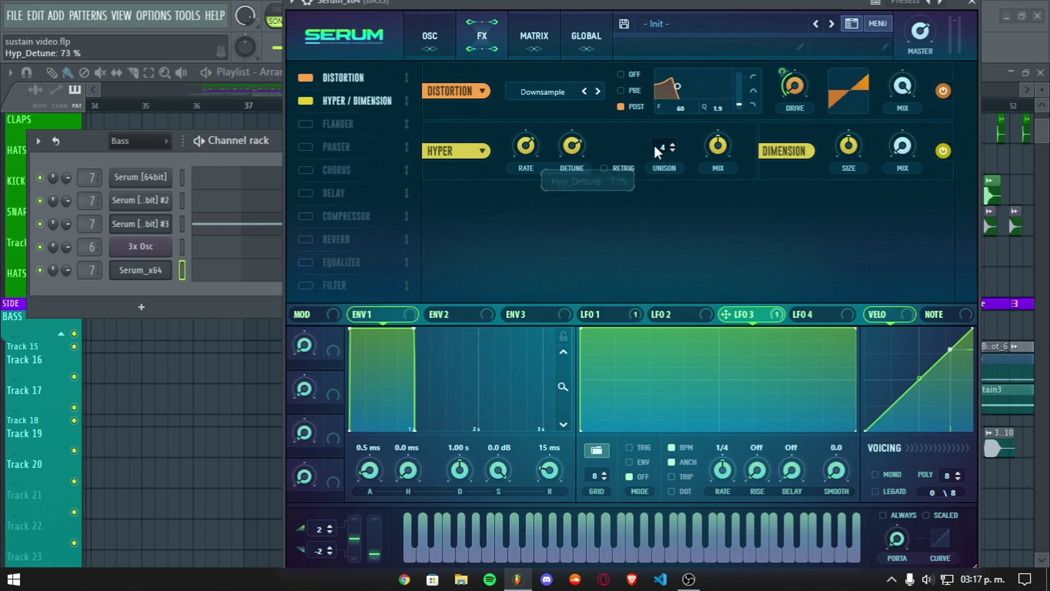
pyautogui.moveTo(653, 143); pyautogui.dragTo(652, 120)
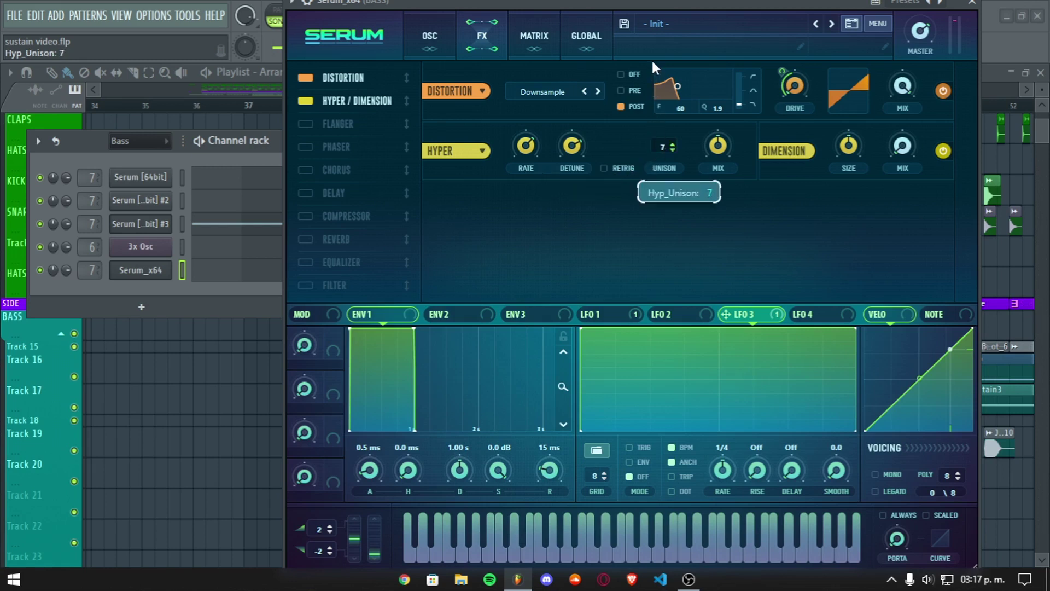
pyautogui.moveTo(712, 164); pyautogui.dragTo(712, 167)
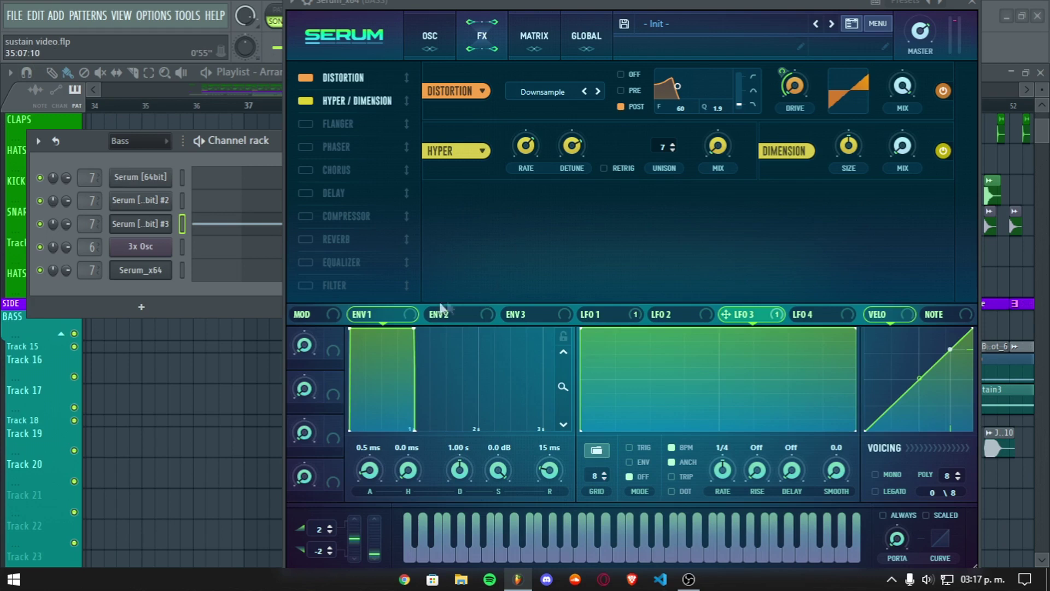
# Step: Modulate the Hyper mix slightly and the Dimension mix more strongly with Env 1
pyautogui.moveTo(386, 313); pyautogui.dragTo(704, 161)
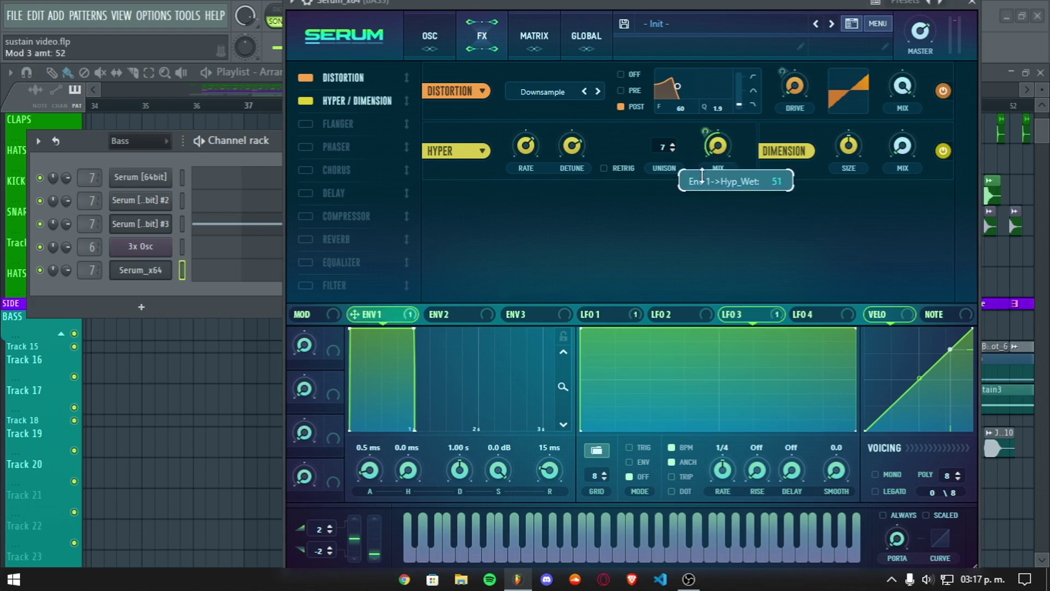
pyautogui.moveTo(701, 206); pyautogui.dragTo(701, 209)
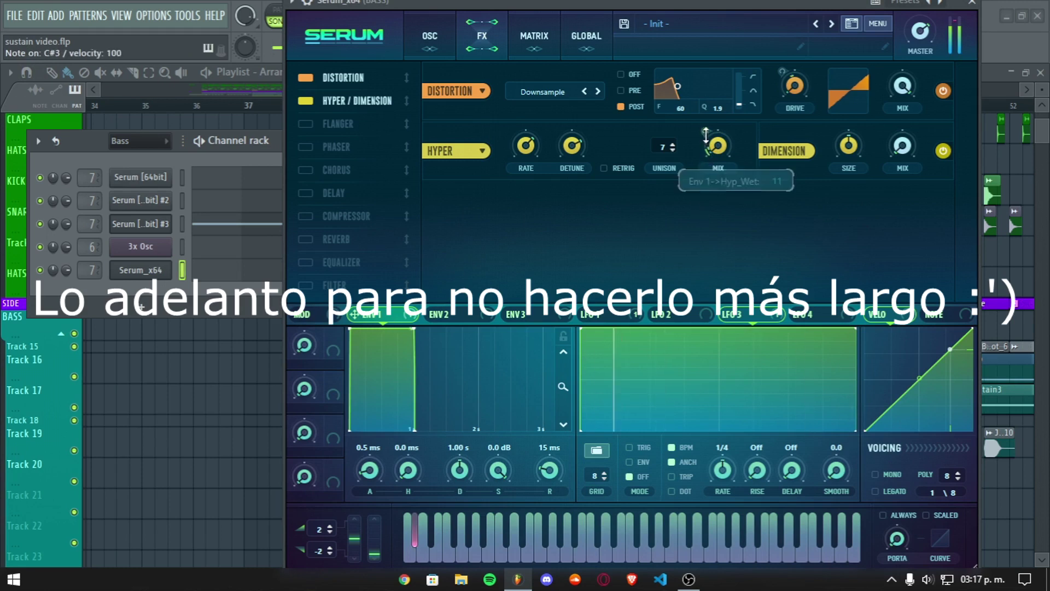
pyautogui.moveTo(386, 314); pyautogui.dragTo(830, 196)
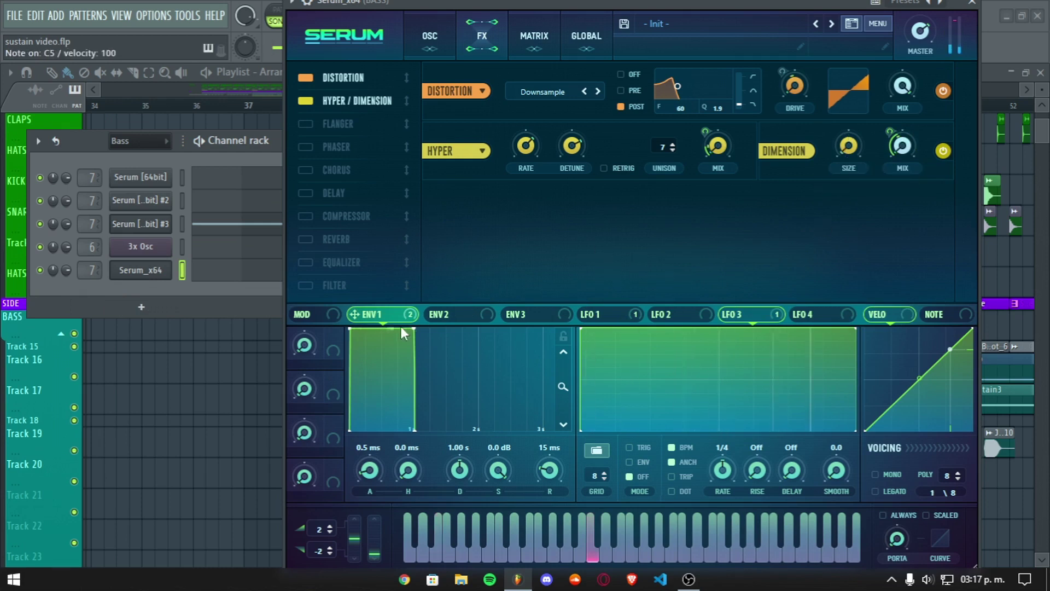
# Step: Enable Chorus, lower its LPF, and set its mix to 0% with Env 1 modulating it
pyautogui.click(306, 170)
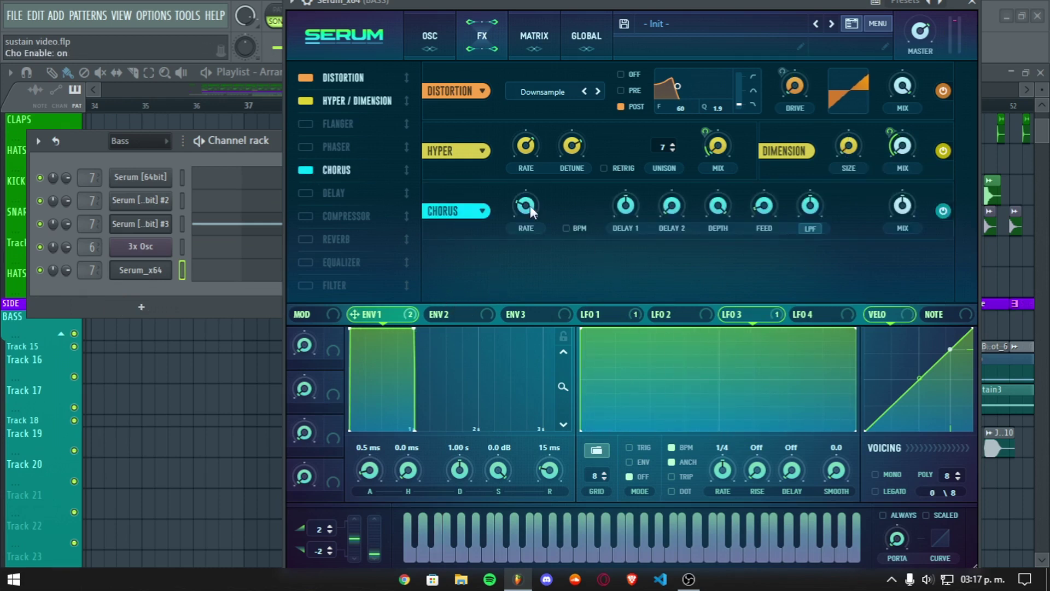
pyautogui.moveTo(616, 219)
pyautogui.moveTo(815, 210); pyautogui.dragTo(806, 225)
pyautogui.moveTo(909, 208); pyautogui.dragTo(900, 268)
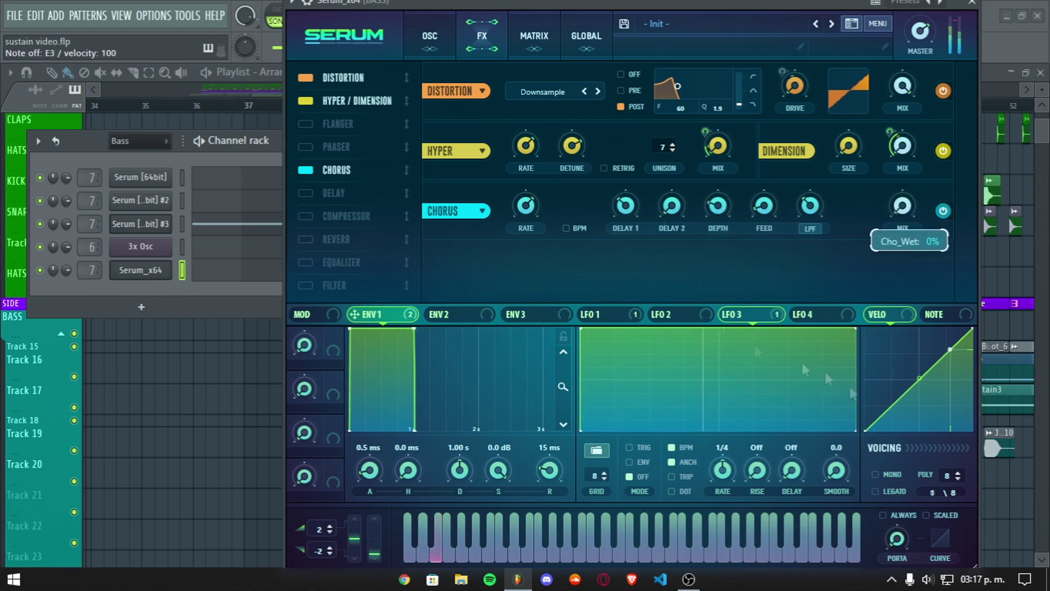
pyautogui.moveTo(897, 204); pyautogui.dragTo(888, 216)
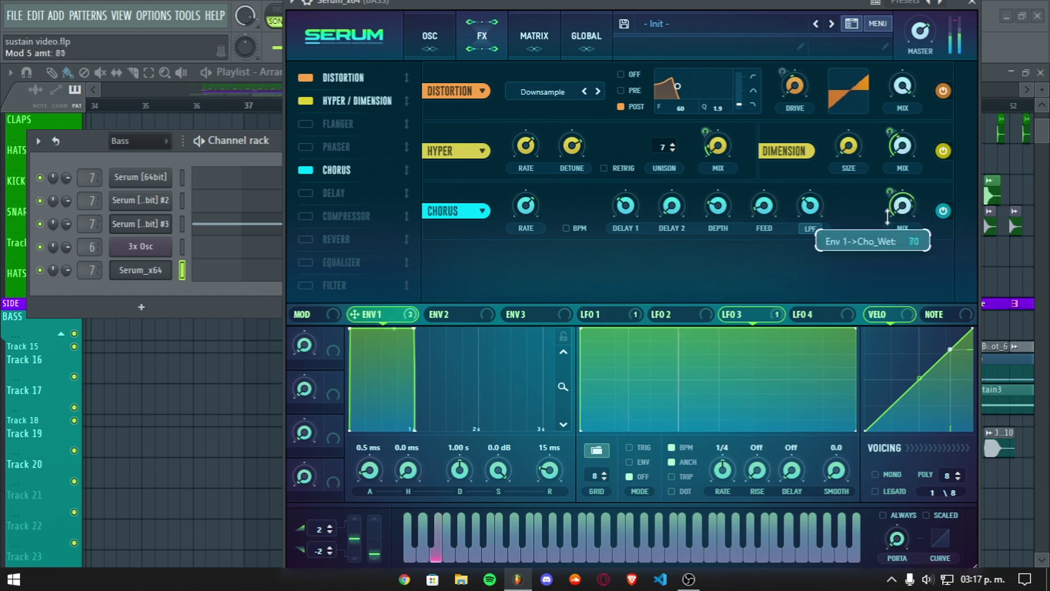
# Step: Add the Filter effect directly after Chorus, set it to Combs with a lower cutoff, and modulate its resonance with Env 1
pyautogui.moveTo(333, 285); pyautogui.dragTo(351, 189)
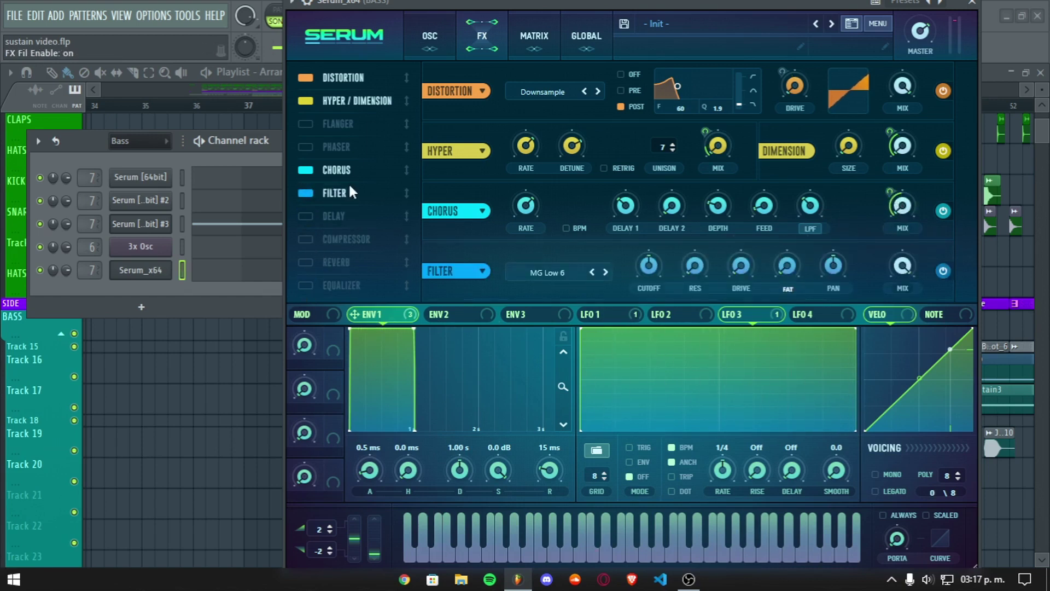
pyautogui.click(536, 275)
pyautogui.moveTo(544, 340)
pyautogui.click(704, 326)
pyautogui.press('c')
pyautogui.moveTo(649, 268); pyautogui.dragTo(634, 286)
pyautogui.press('c')
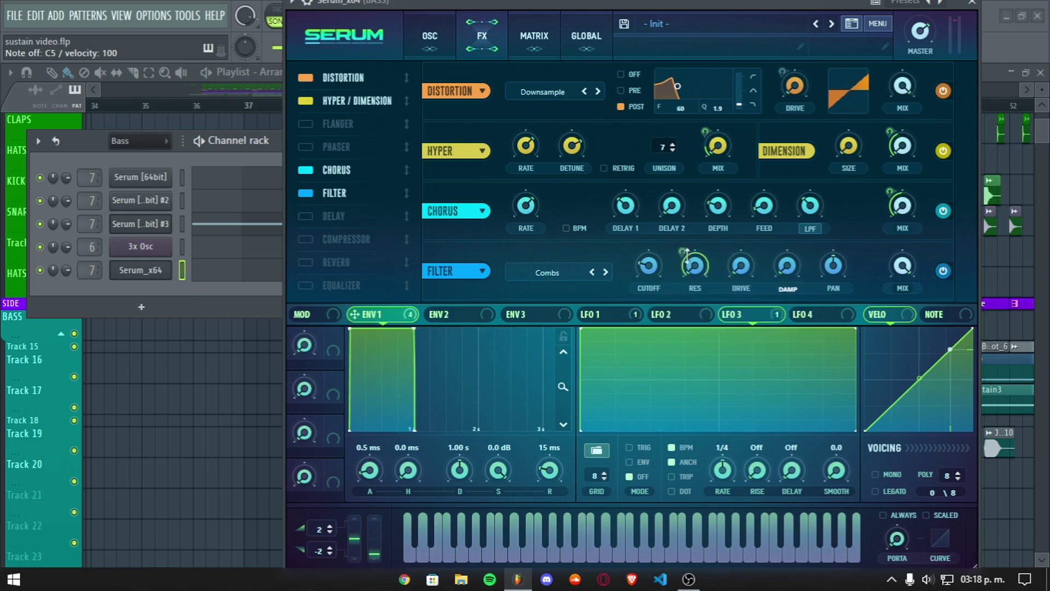
# Step: Set the Filter effect's mix to 0%, modulate it with Env 1, and audition the Serum_x64 patch
pyautogui.press('c')
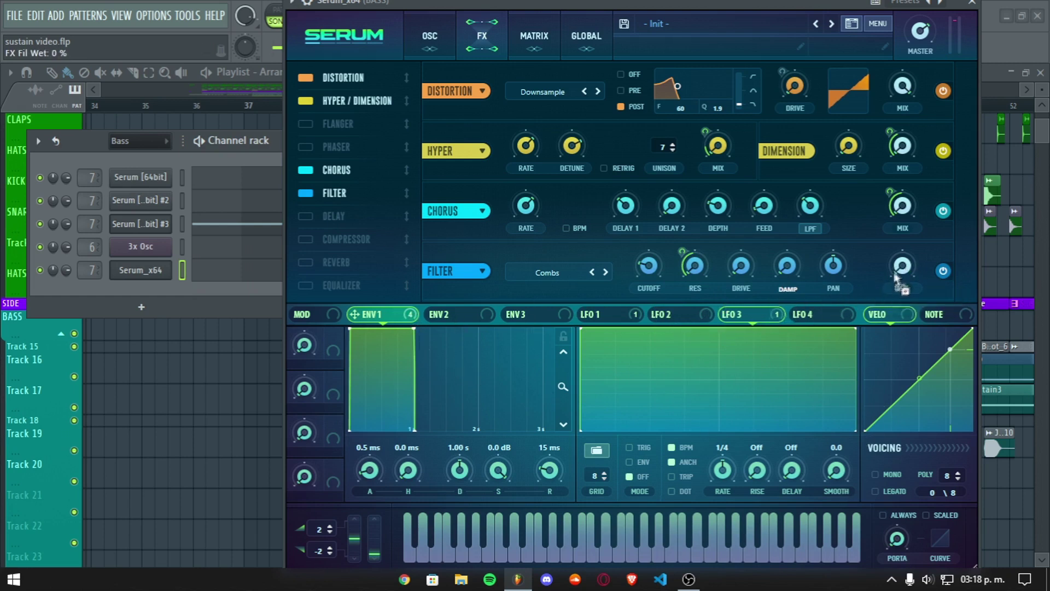
pyautogui.moveTo(894, 262); pyautogui.dragTo(881, 302)
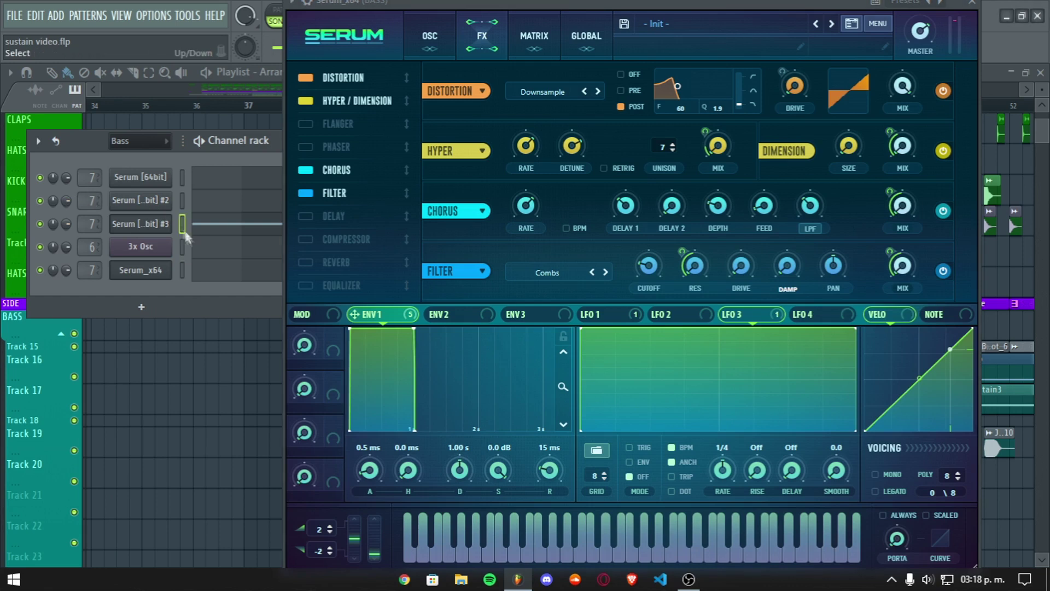
pyautogui.click(182, 270)
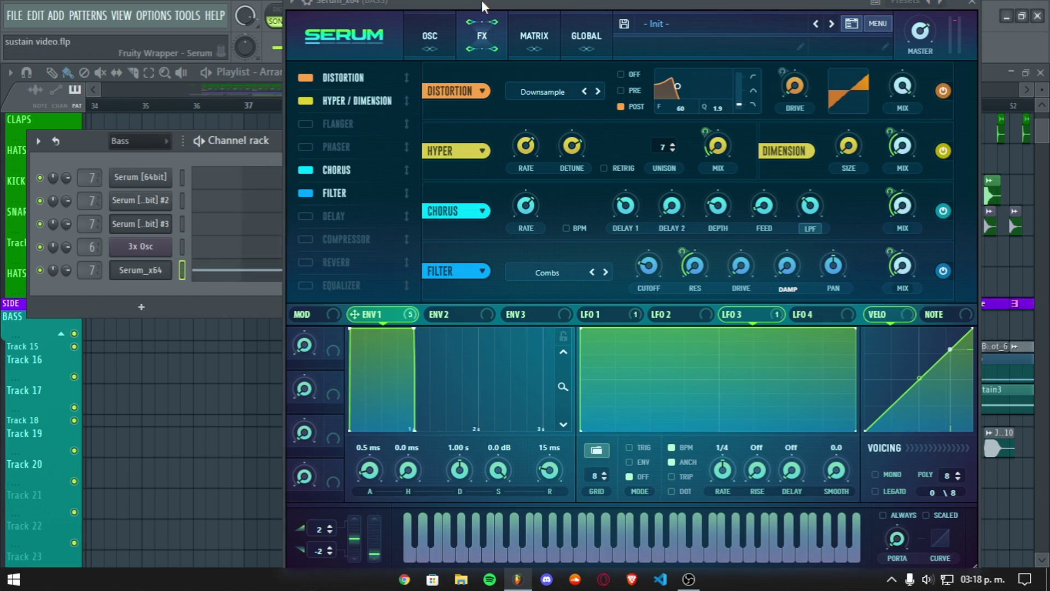
pyautogui.press('space')
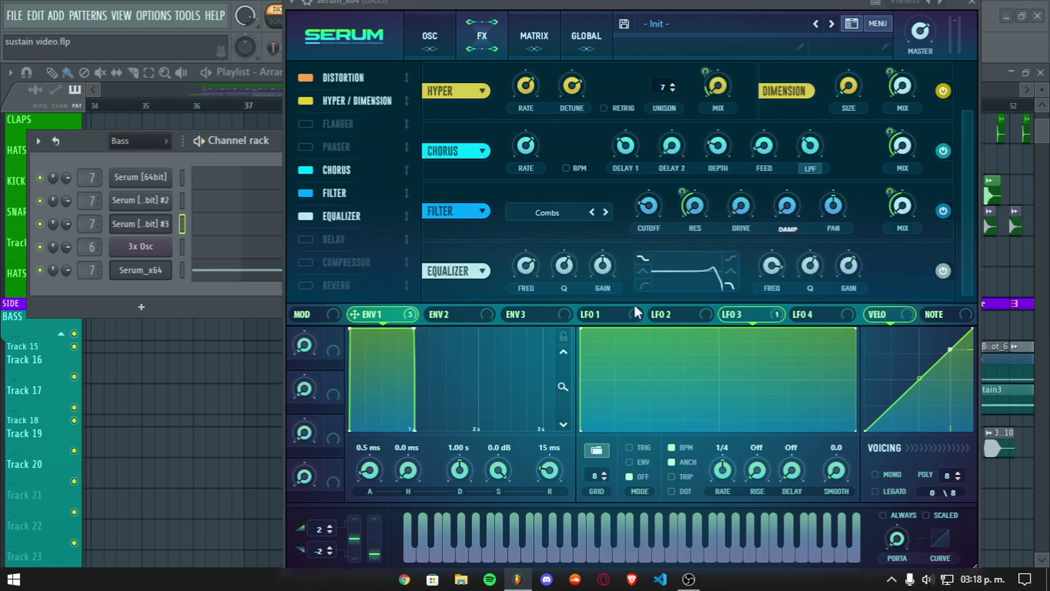
# Step: Modulate the Equalizer's low and high band frequencies negatively with LFO 1 while auditioning the sound
pyautogui.click(626, 317)
pyautogui.moveTo(514, 255); pyautogui.dragTo(513, 290)
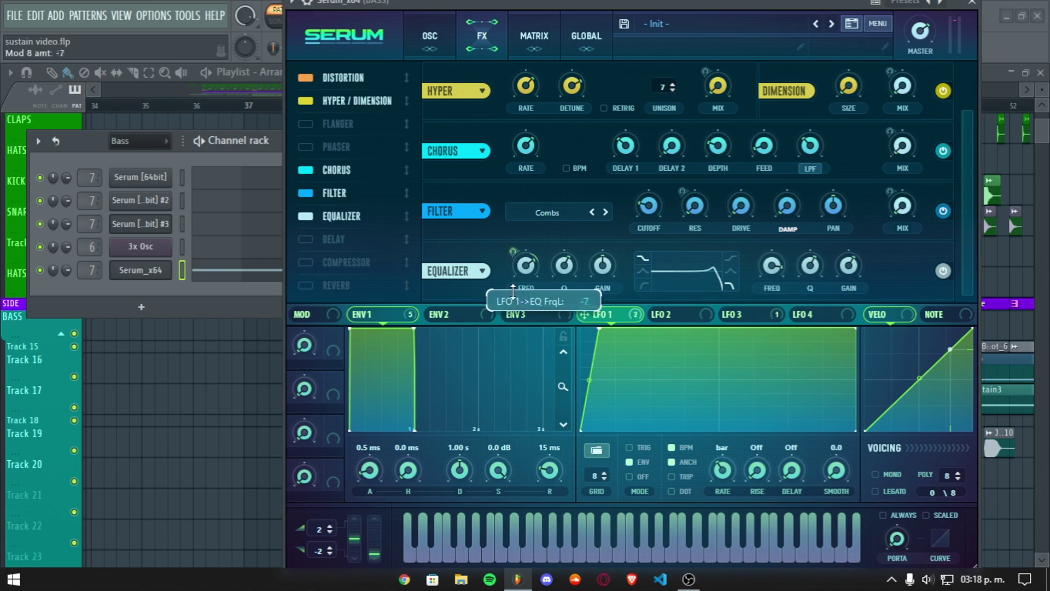
pyautogui.press('c')
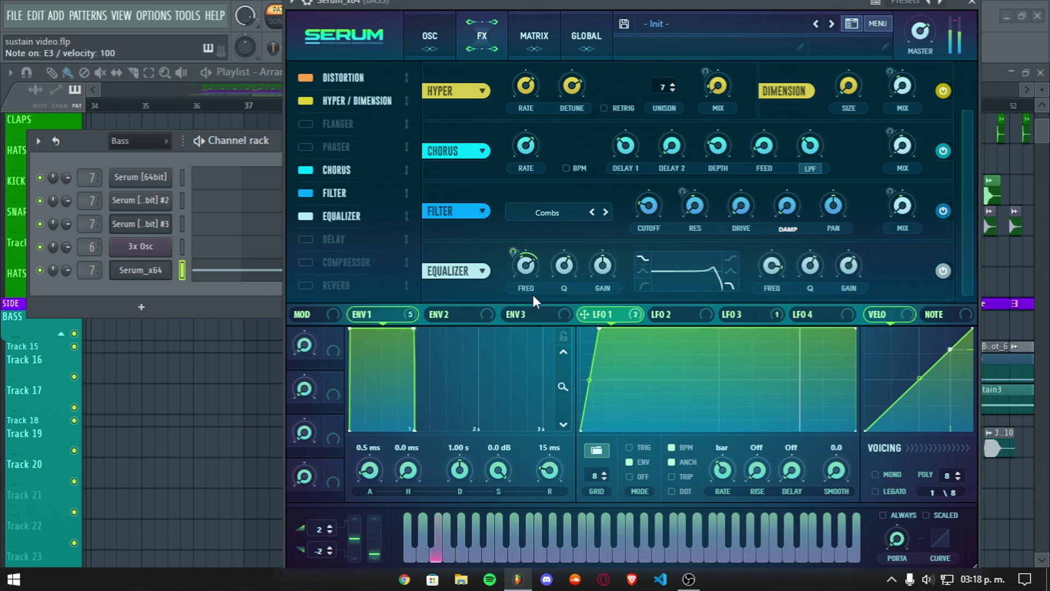
pyautogui.press('c')
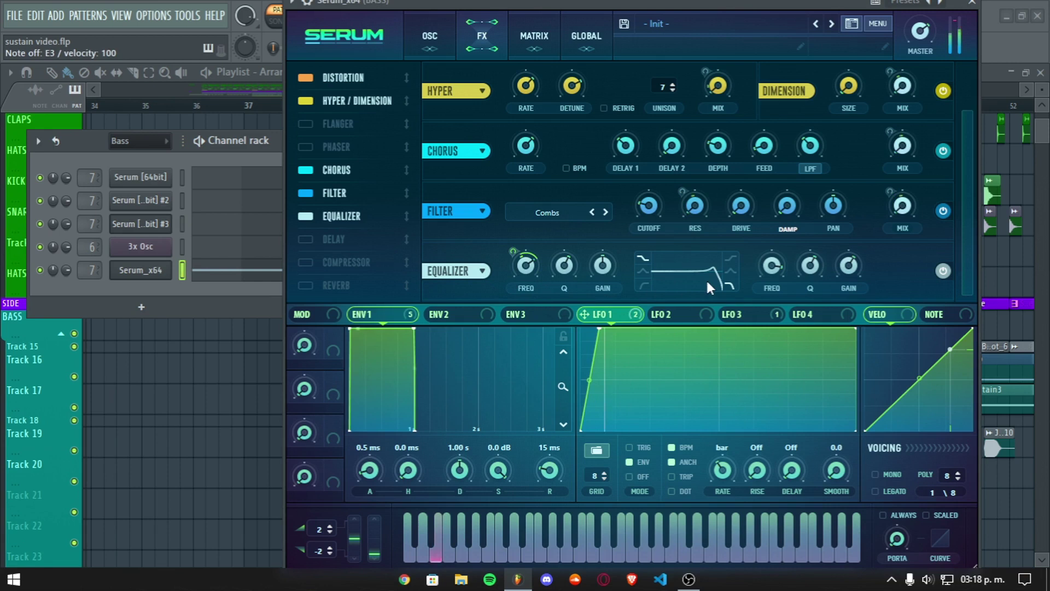
pyautogui.press('c')
pyautogui.moveTo(585, 315); pyautogui.dragTo(705, 288)
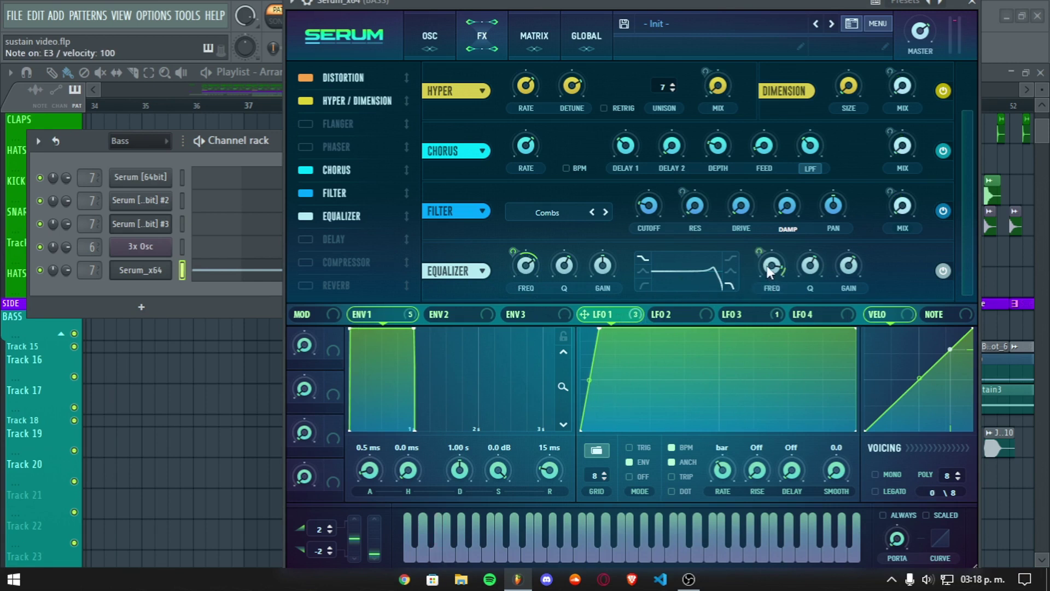
pyautogui.moveTo(760, 257)
pyautogui.mouseDown()
pyautogui.moveTo(759, 266)
pyautogui.moveTo(760, 249)
pyautogui.mouseUp()
pyautogui.press('c')
# Step: Compare with the original Serum #3 sound, lower the Equalizer's low-band gain, and set its low-band Q to 51%
pyautogui.click(182, 224)
pyautogui.press('c')
pyautogui.press('c')
pyautogui.press('c')
pyautogui.press('c')
pyautogui.press('c')
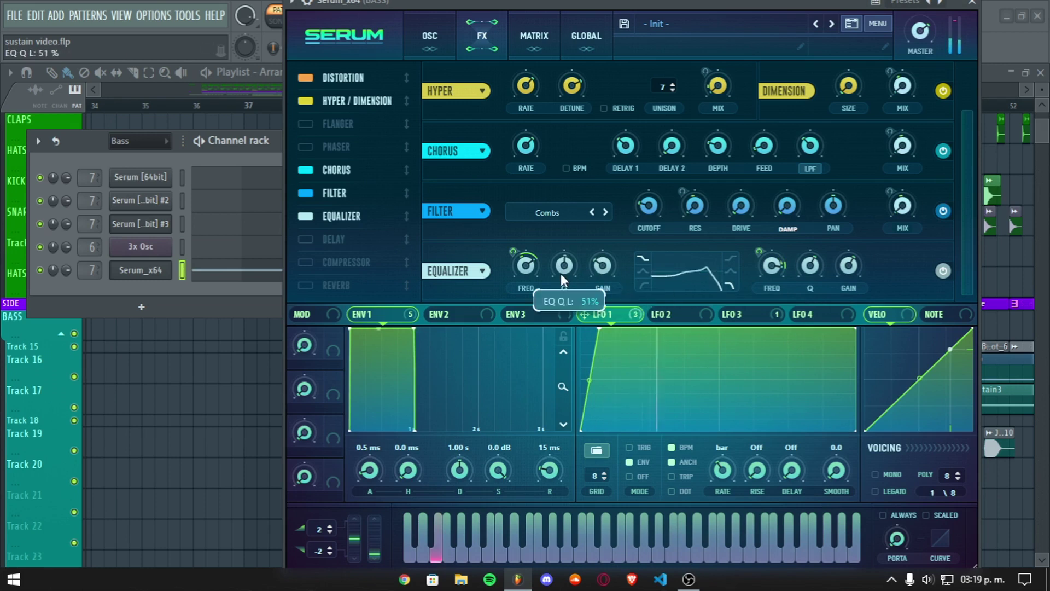
# Step: Enable the Compressor after the Equalizer in multiband mode and audition the sound
pyautogui.click(306, 262)
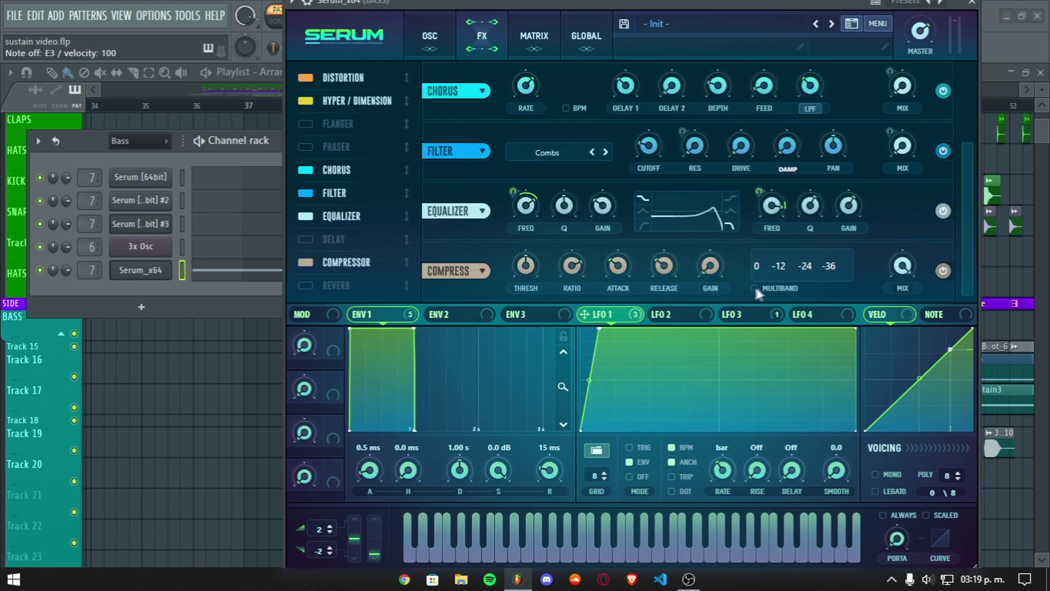
pyautogui.press('c')
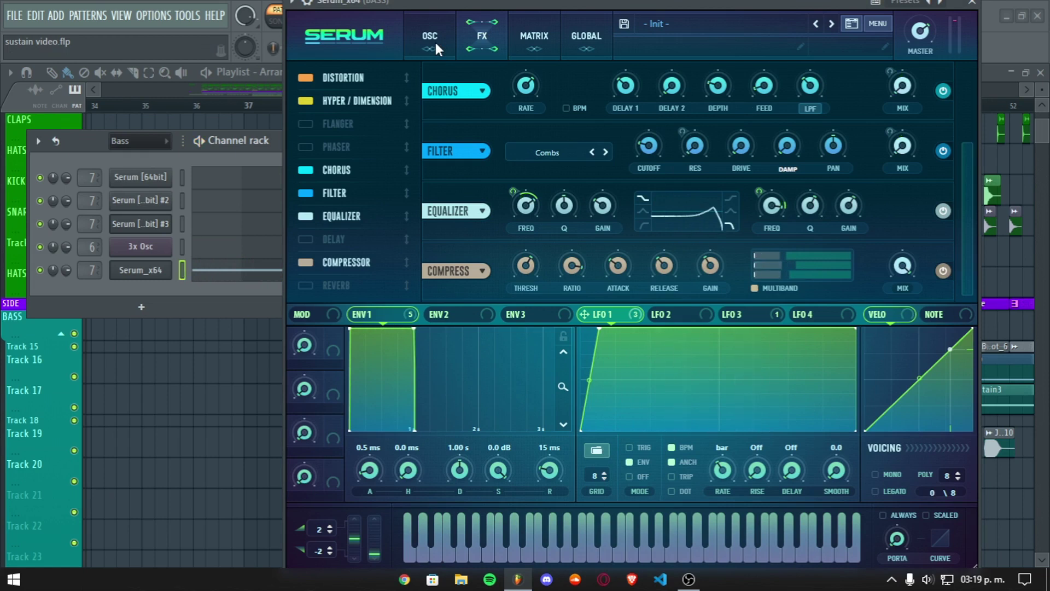
# Step: Bypass MFreqShifter on the patch's BASS mixer track 7 and play the Sustain3 pattern to listen
pyautogui.doubleClick(83, 273)
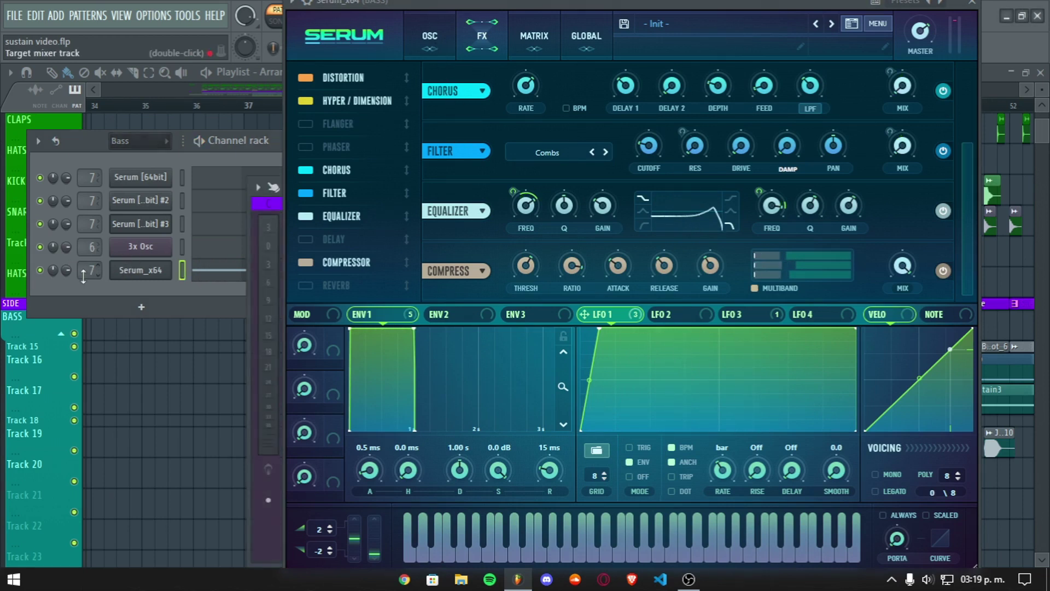
pyautogui.click(972, 4)
pyautogui.click(817, 279)
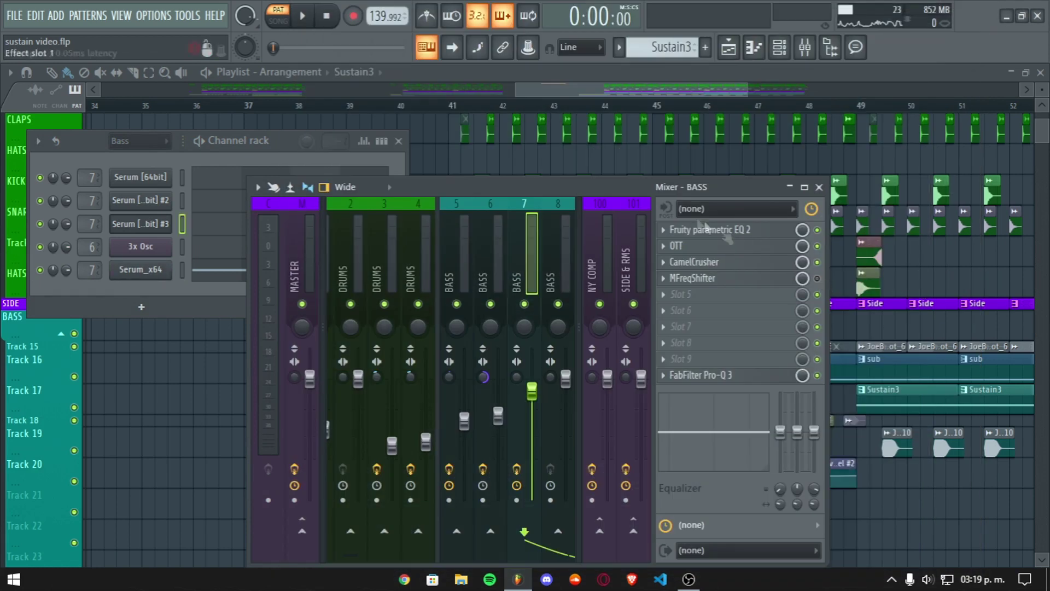
pyautogui.press('space')
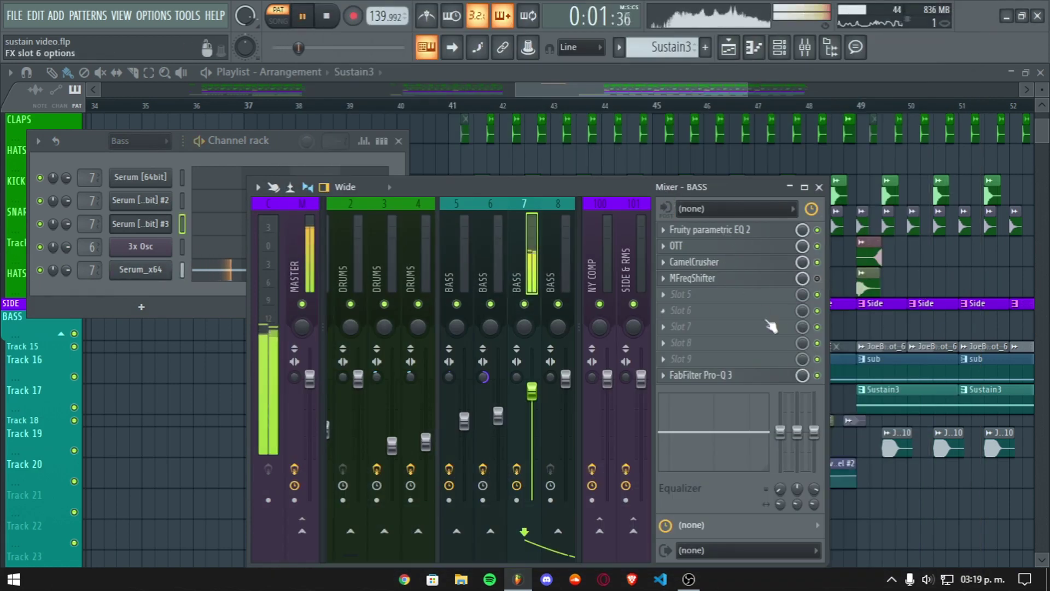
pyautogui.press('space')
pyautogui.press('F12')
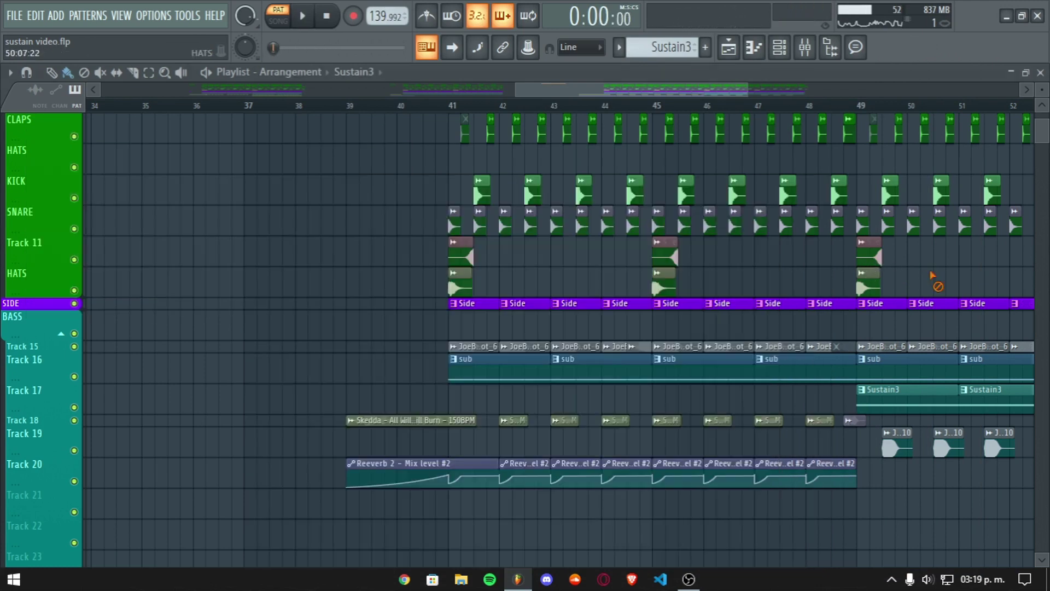
# Step: Play the arrangement from bar 49 to hear the Sustain3 bass in context
pyautogui.click(859, 106)
pyautogui.press('space')
pyautogui.hscroll(4, 817, 98)
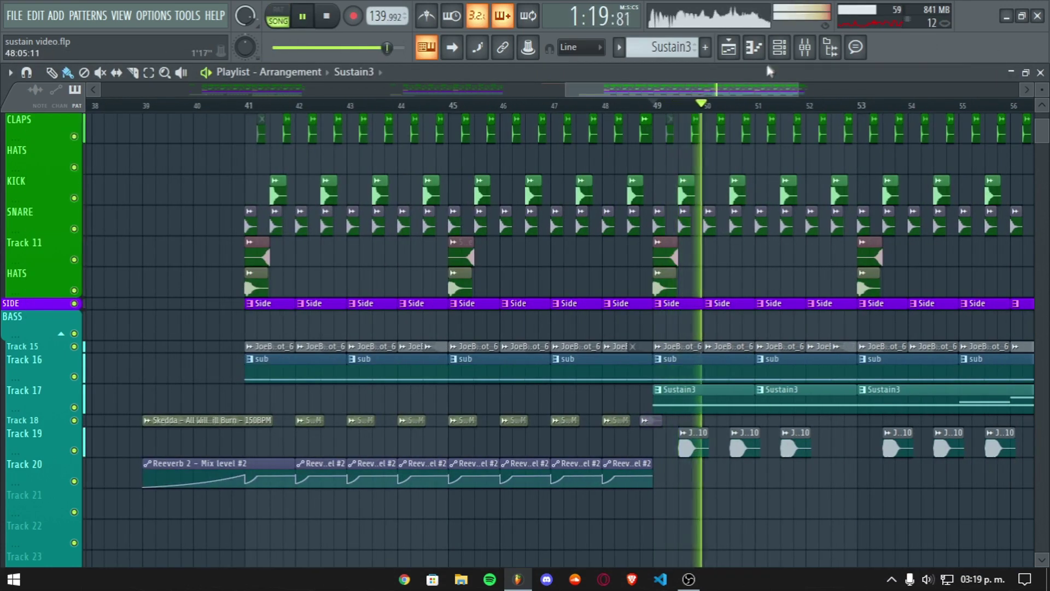
pyautogui.click(804, 47)
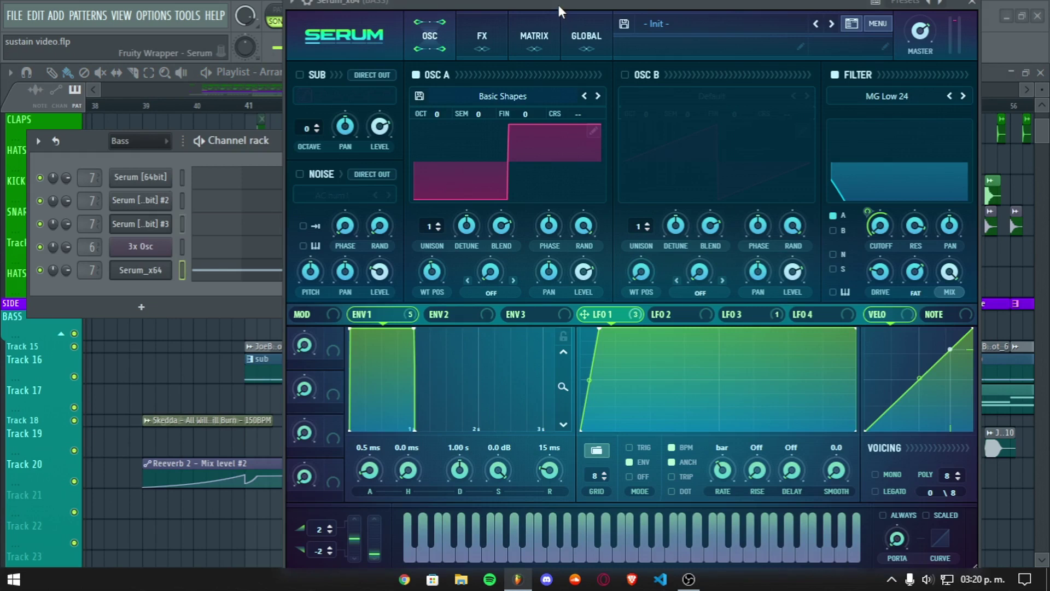
# Step: Assign Macro 1 to LFO 1's rate with a small positive amount and audition it
pyautogui.moveTo(334, 347); pyautogui.dragTo(613, 456)
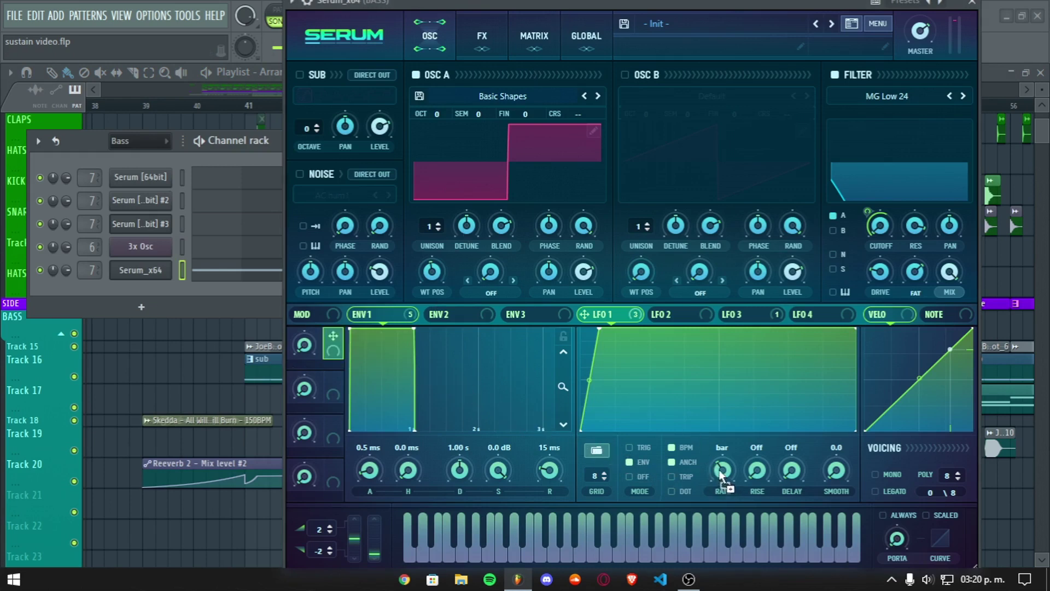
pyautogui.moveTo(722, 474); pyautogui.dragTo(721, 472)
pyautogui.press('q')
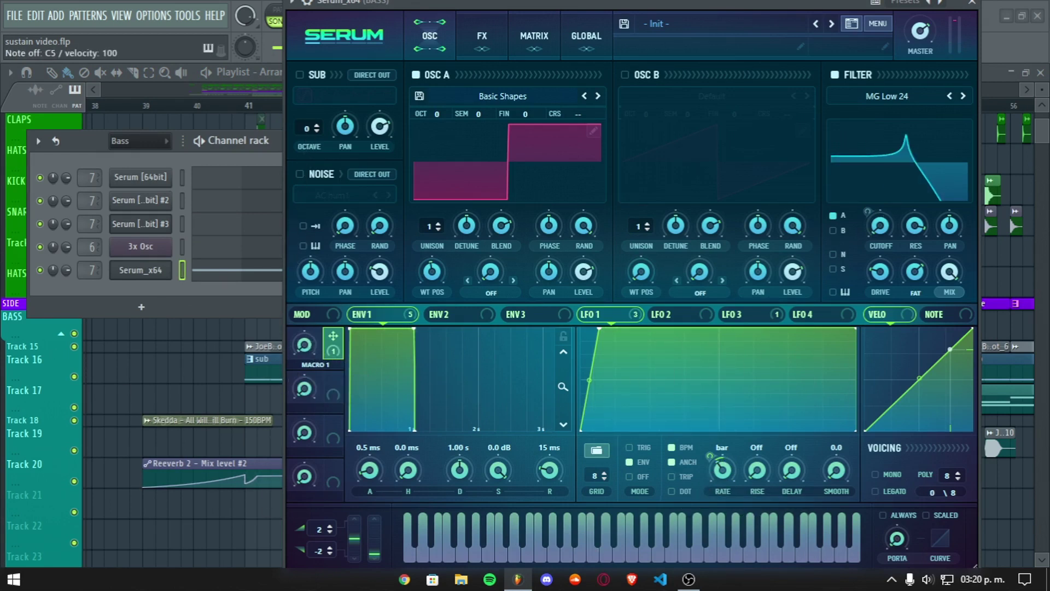
# Step: Add a modulation routing from Macro 1 to LFO2 Rate with a small positive amount, and turn Macro 1 to test it
pyautogui.click(534, 35)
pyautogui.click(324, 225)
pyautogui.click(339, 371)
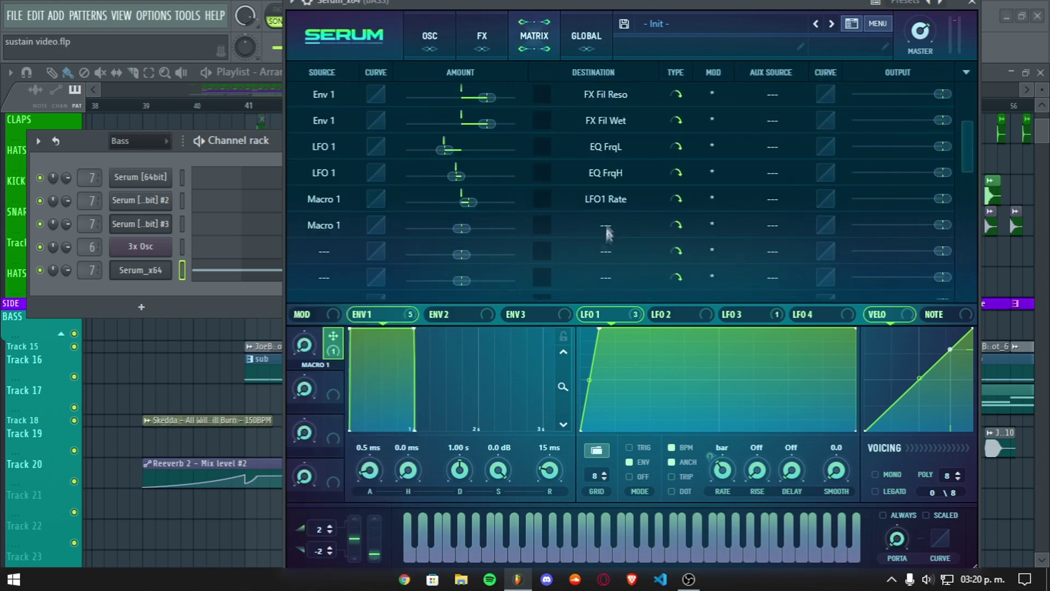
pyautogui.click(606, 225)
pyautogui.moveTo(648, 350)
pyautogui.click(717, 208)
pyautogui.moveTo(461, 227); pyautogui.dragTo(471, 229)
pyautogui.moveTo(305, 346); pyautogui.dragTo(301, 412)
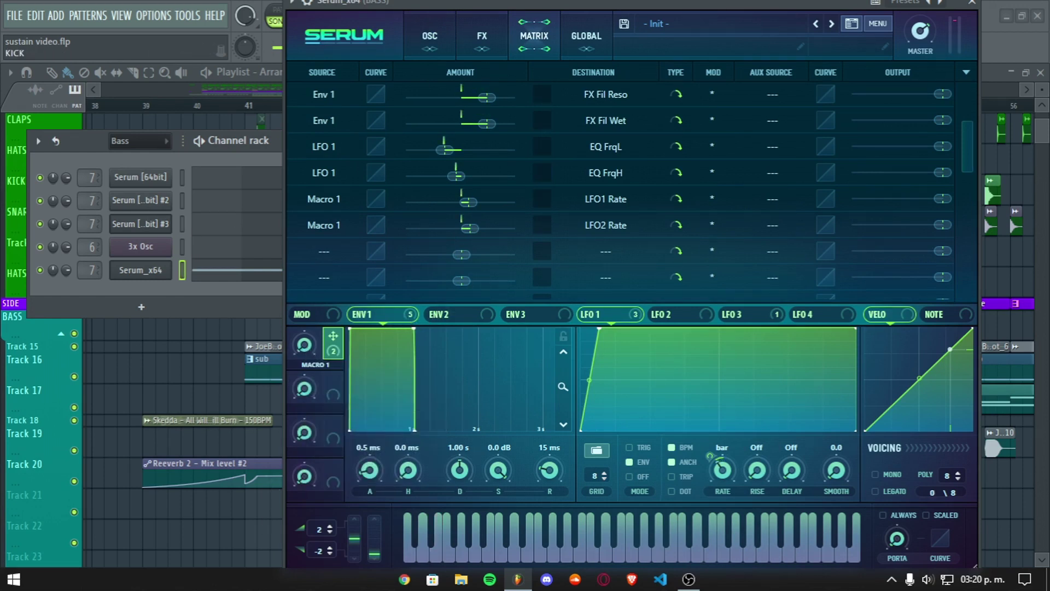
# Step: Add a modulation routing from Macro 2 to FX Fil Wet with a moderate positive amount
pyautogui.click(323, 251)
pyautogui.click(339, 389)
pyautogui.click(640, 261)
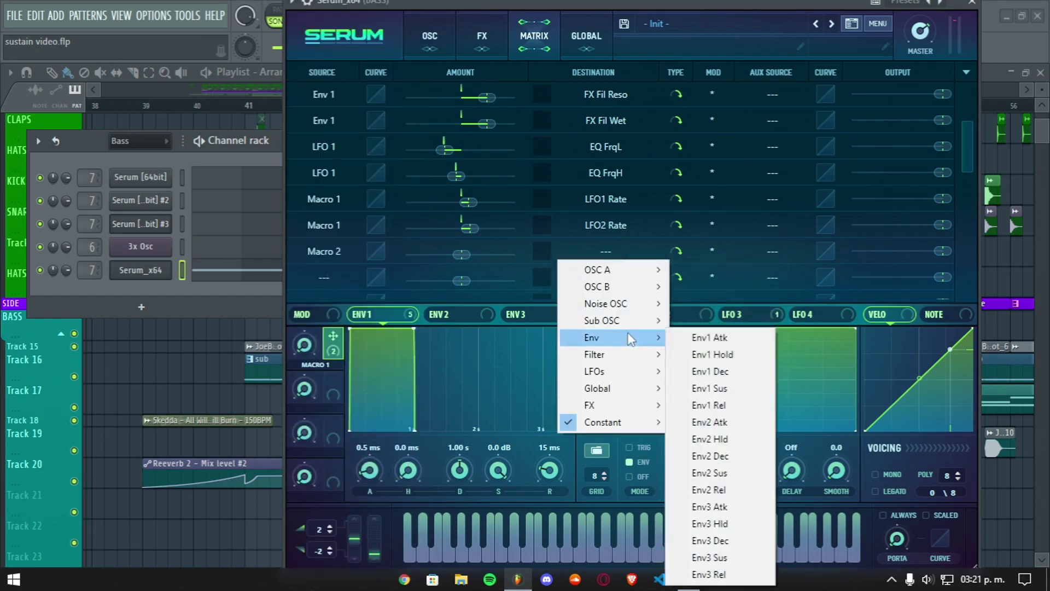
pyautogui.moveTo(634, 406)
pyautogui.moveTo(684, 586)
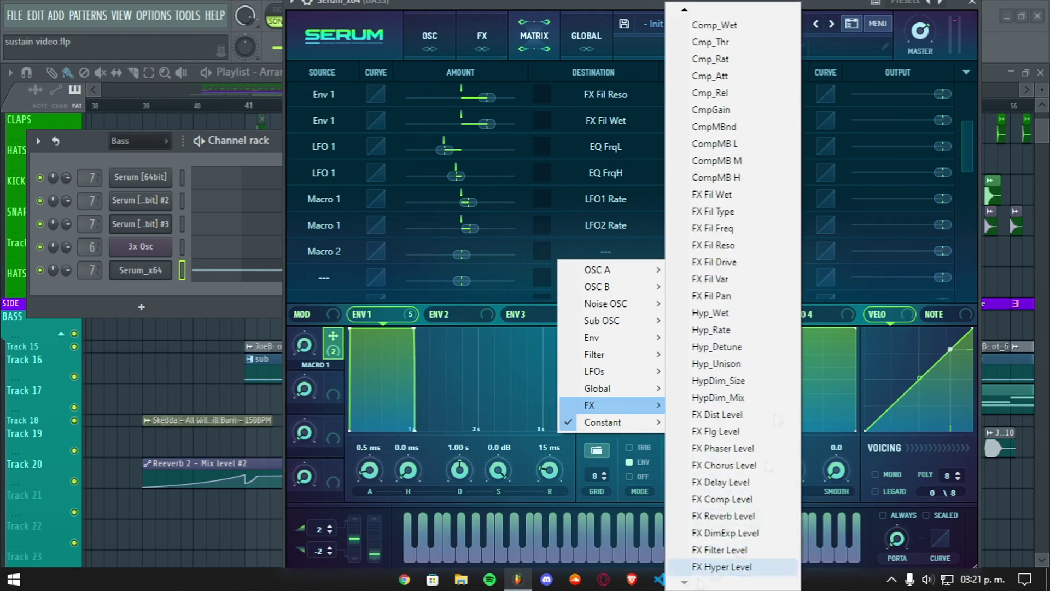
pyautogui.click(709, 195)
pyautogui.moveTo(491, 254); pyautogui.dragTo(496, 250)
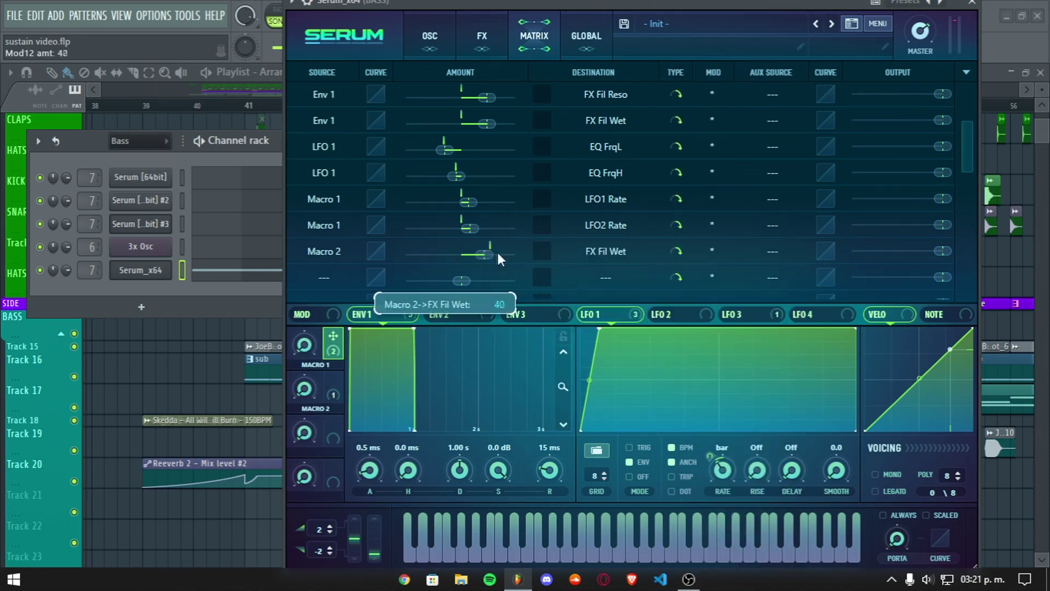
# Step: Add a modulation routing from Macro 2 to FX Fil Freq with a very small positive amount
pyautogui.click(326, 276)
pyautogui.click(376, 437)
pyautogui.click(605, 278)
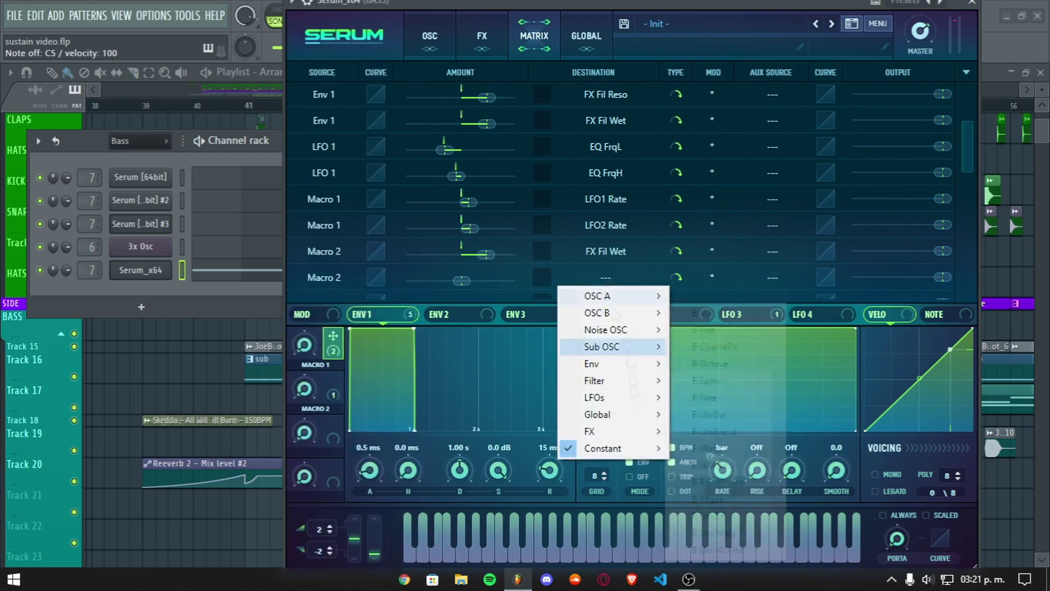
pyautogui.moveTo(591, 431)
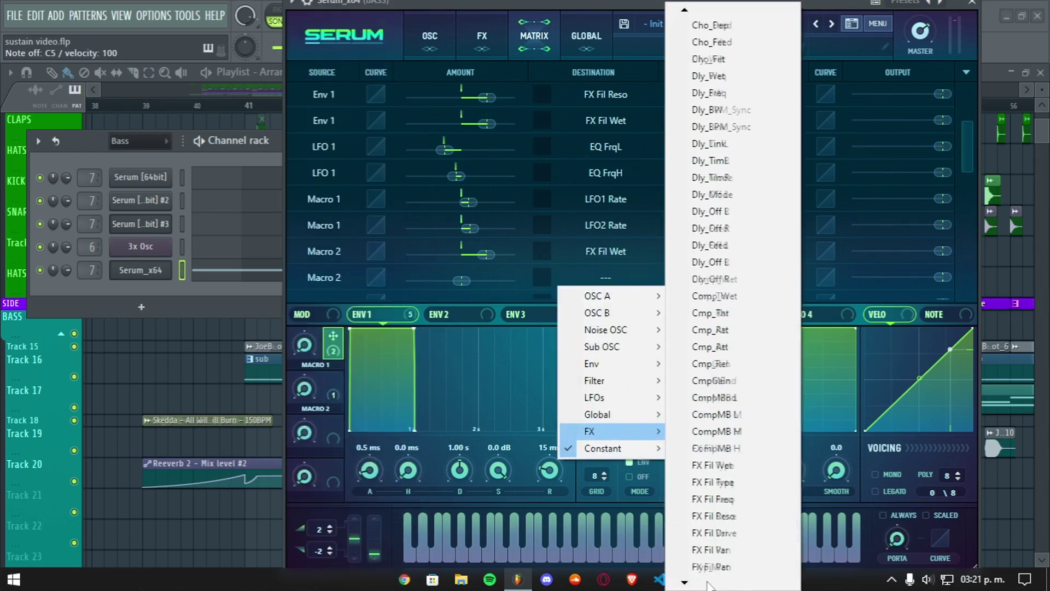
pyautogui.click(711, 261)
pyautogui.moveTo(466, 282); pyautogui.dragTo(468, 281)
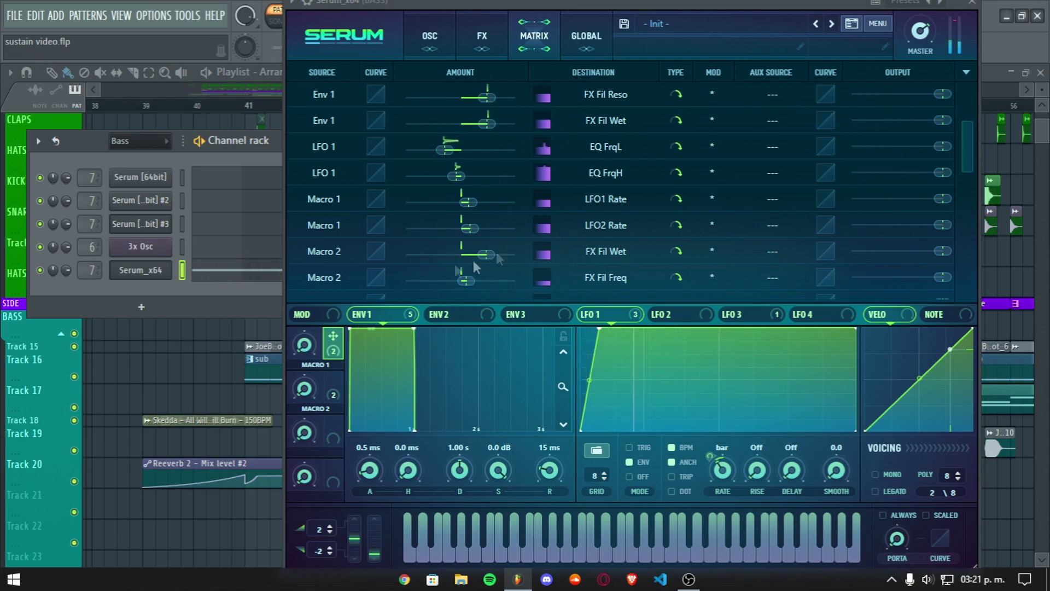
# Step: Add a modulation routing from Macro 2 to FX Fil Reso with a positive amount of about 25
pyautogui.scroll(-2, 602, 211)
pyautogui.click(345, 263)
pyautogui.click(370, 433)
pyautogui.click(605, 264)
pyautogui.moveTo(589, 419)
pyautogui.moveTo(744, 583)
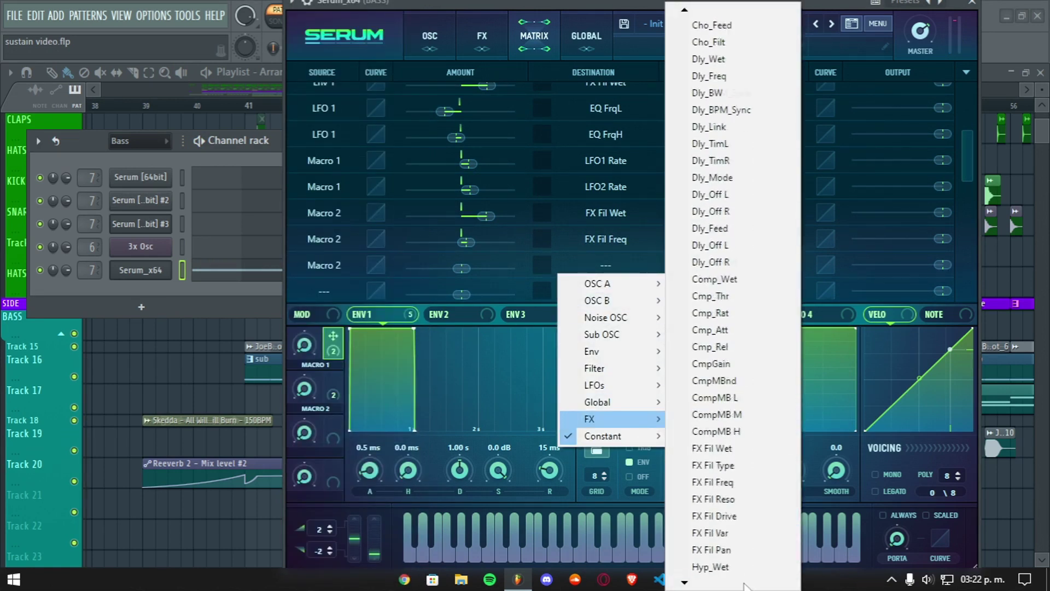
pyautogui.click(711, 331)
pyautogui.moveTo(488, 261); pyautogui.dragTo(487, 269)
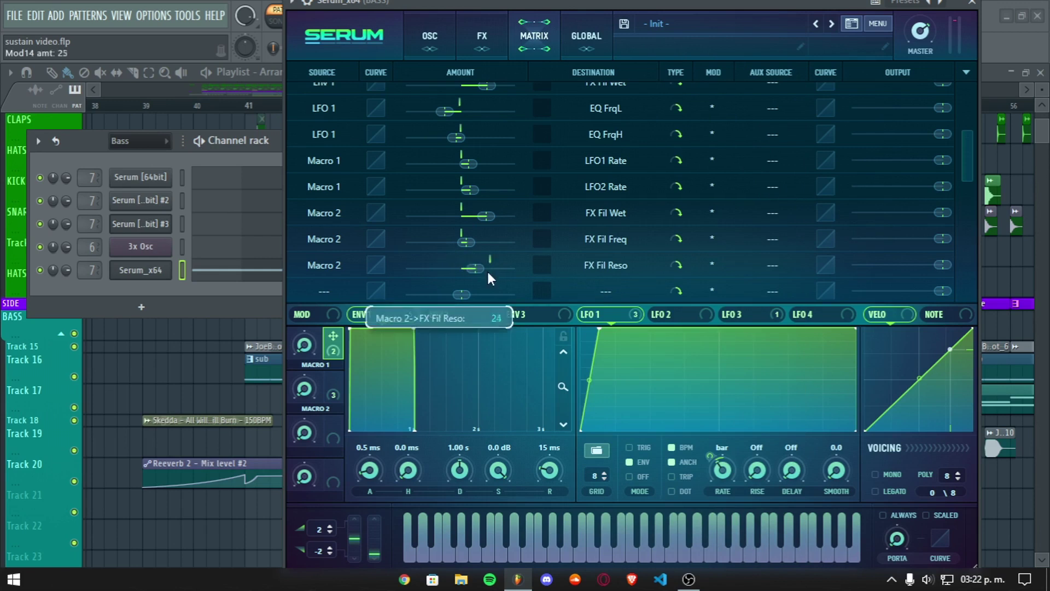
# Step: Review the patch's oscillator settings and modulation matrix routings while auditioning the bass
pyautogui.click(429, 35)
pyautogui.click(532, 35)
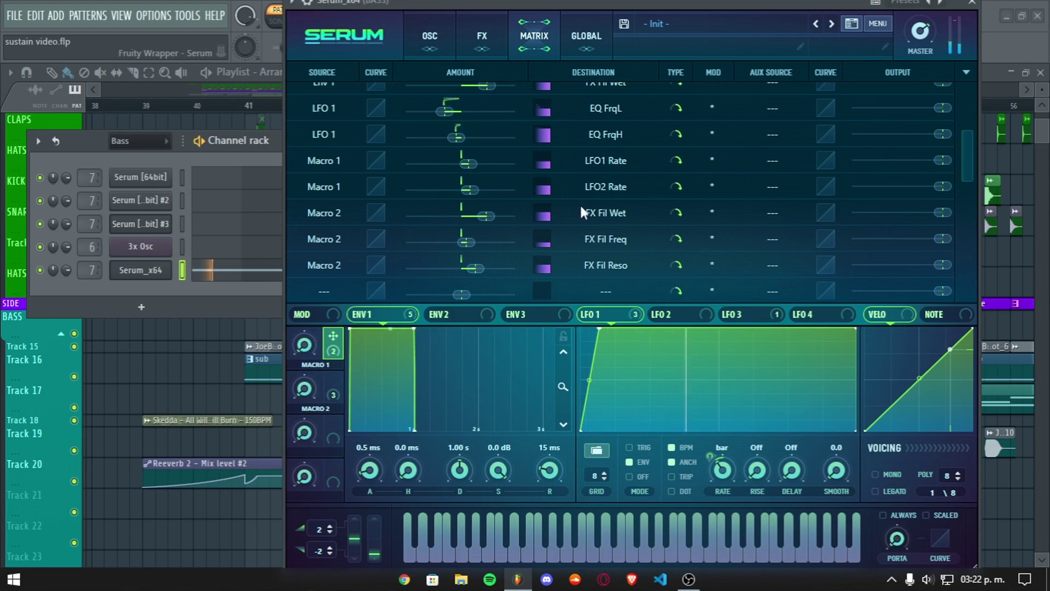
pyautogui.scroll(4, 581, 213)
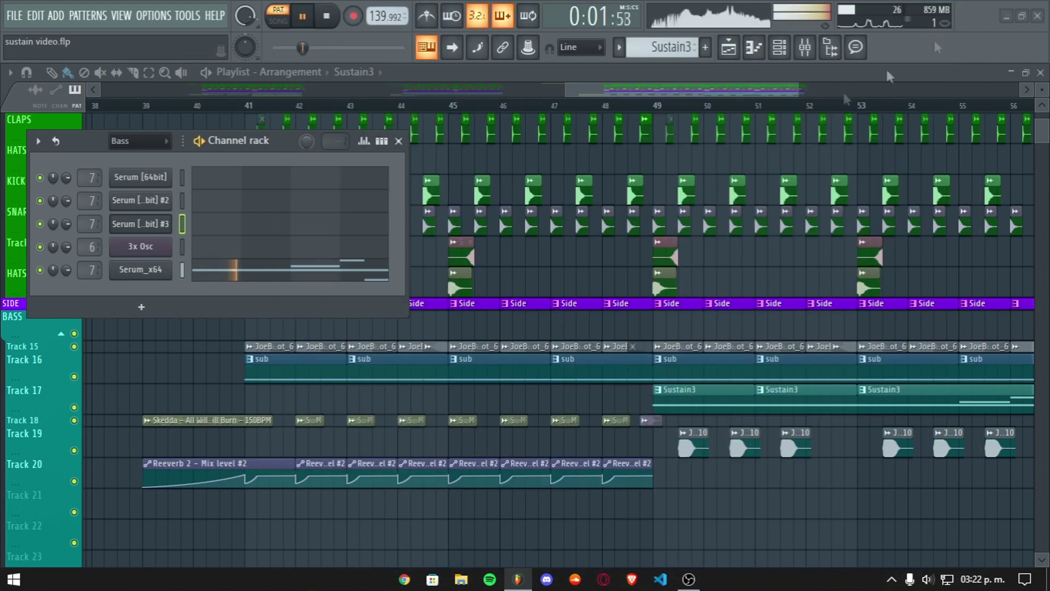
# Step: Close Serum and play the arrangement from bar 49, muting and unmuting Track 15 to compare the mix
pyautogui.click(973, 5)
pyautogui.click(655, 105)
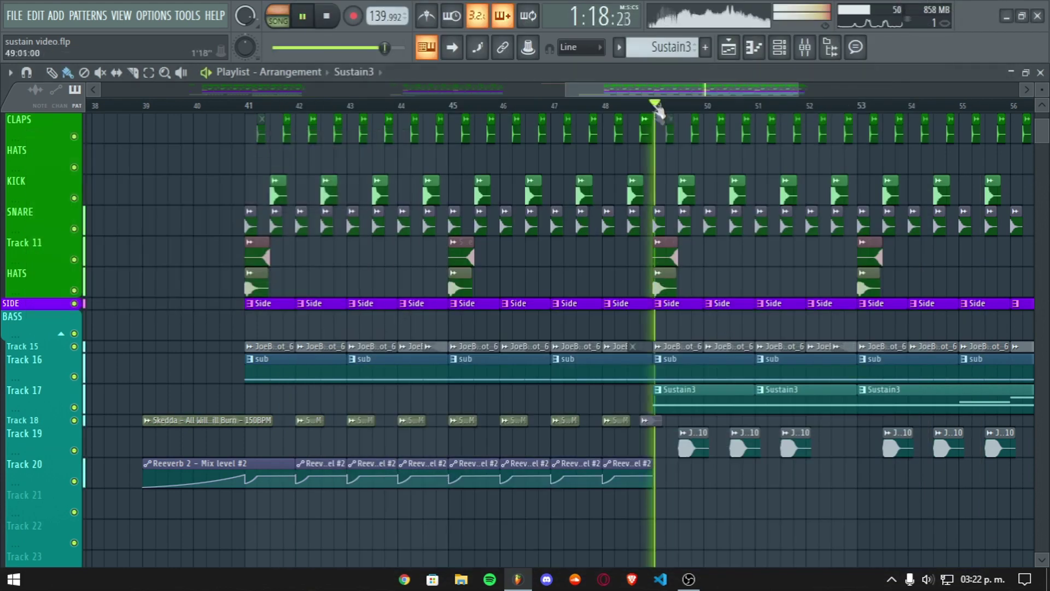
pyautogui.click(74, 346)
pyautogui.press('space')
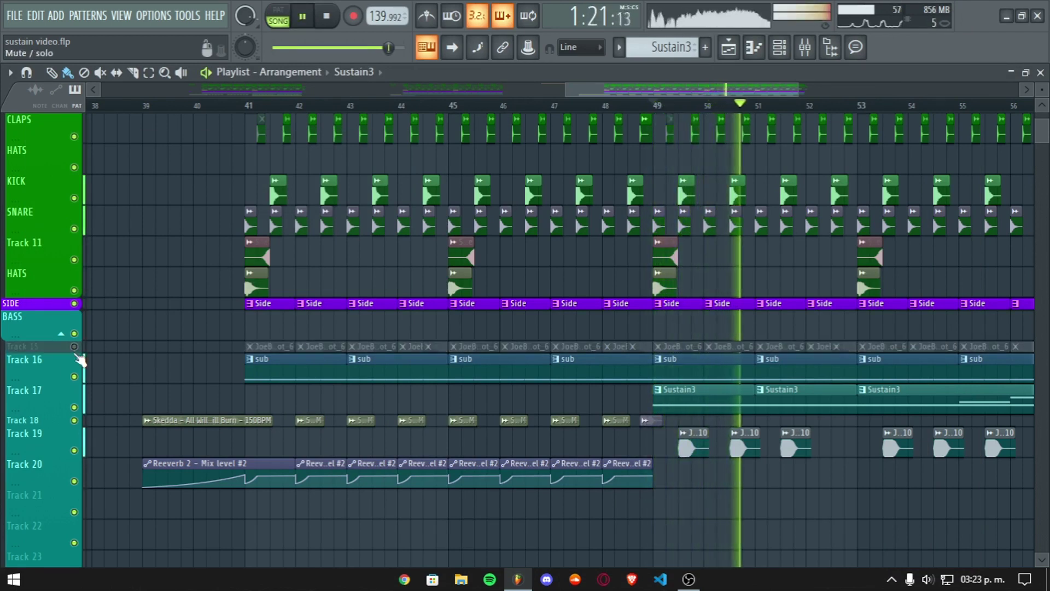
pyautogui.click(74, 346)
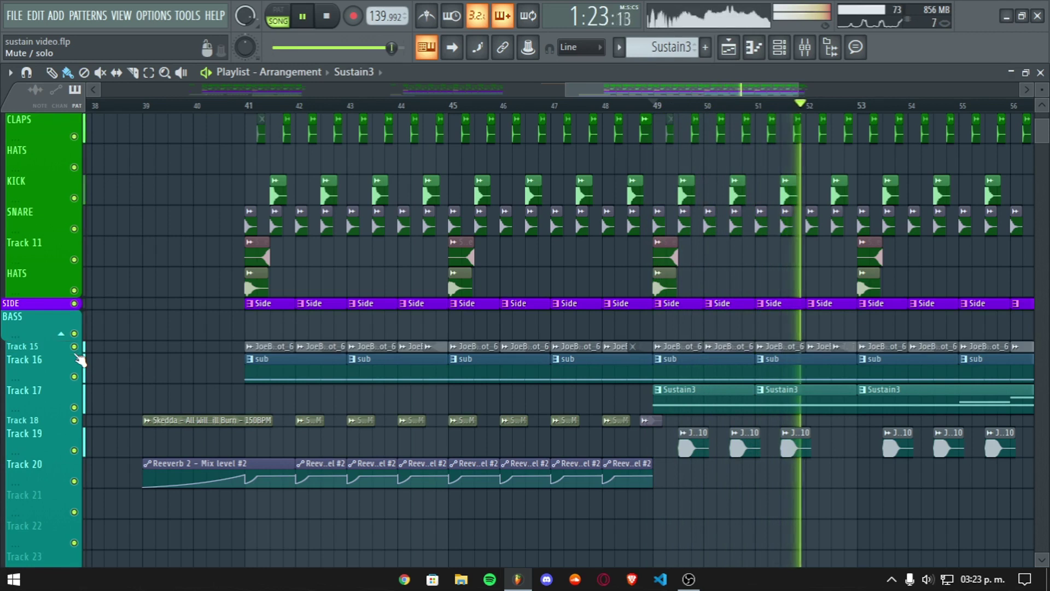
# Step: Raise the fader of BASS mixer track 7 slightly and toggle its MFreqShifter effect to compare, then stop playback
pyautogui.click(804, 48)
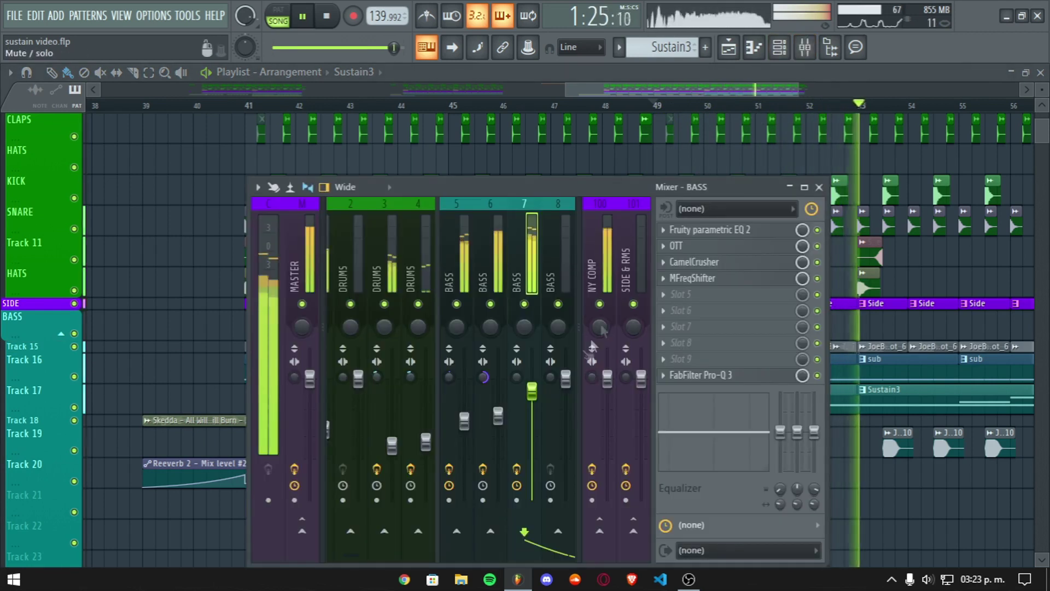
pyautogui.moveTo(537, 394); pyautogui.dragTo(538, 390)
pyautogui.click(819, 278)
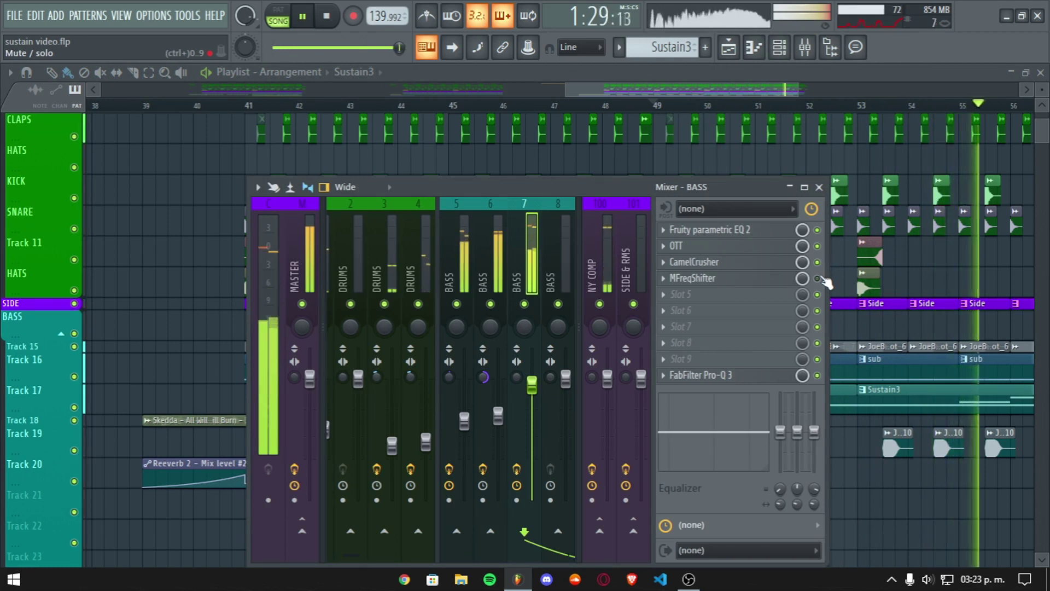
pyautogui.press('space')
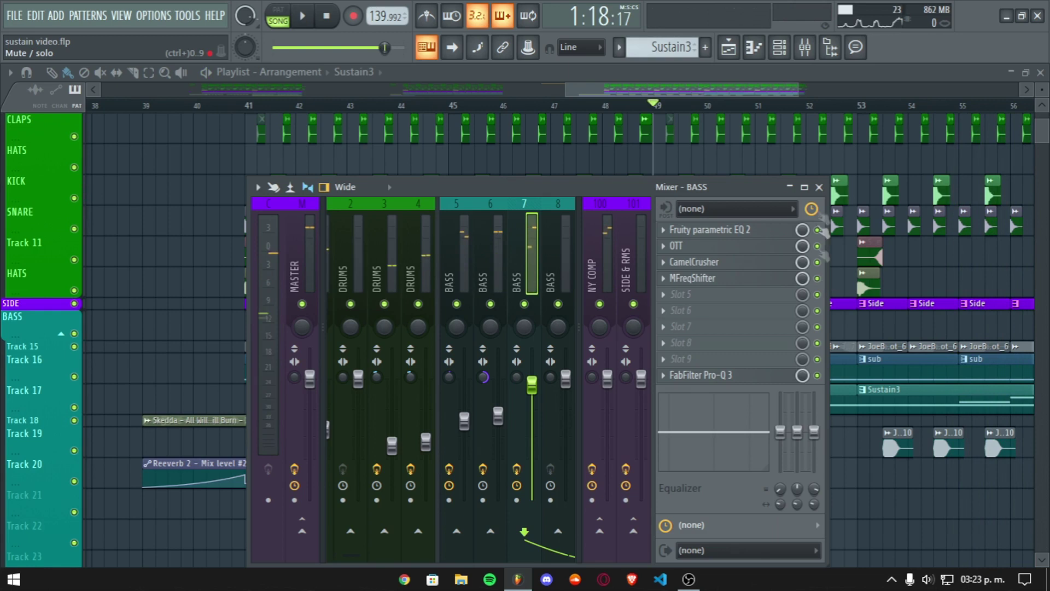
# Step: Reopen the Serum_x64 instrument, sweep Macro 2 while auditioning the bass, and close the instrument
pyautogui.click(805, 48)
pyautogui.click(779, 47)
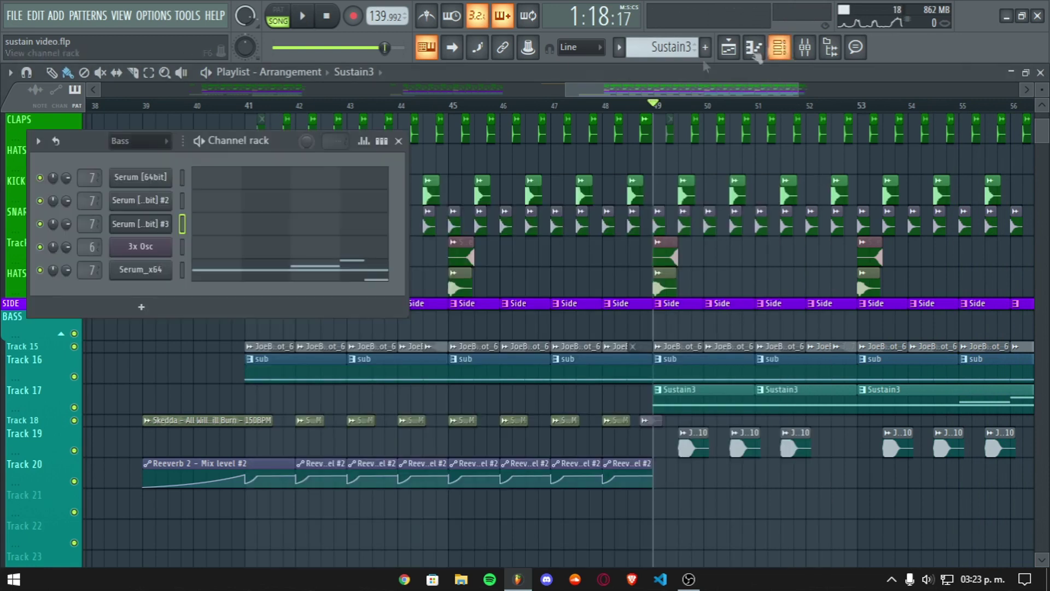
pyautogui.click(157, 270)
pyautogui.press('space')
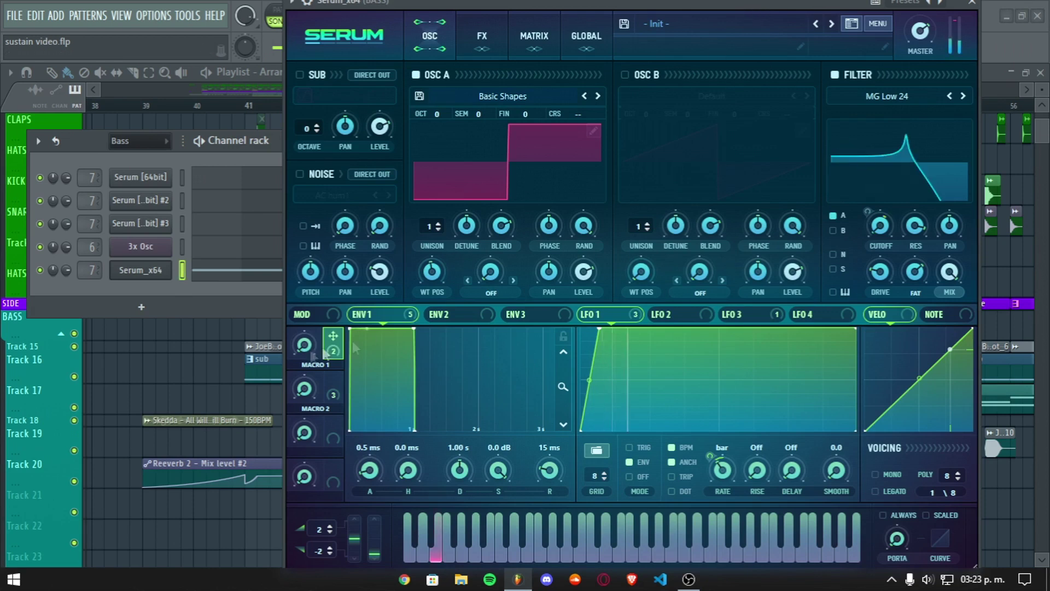
pyautogui.moveTo(304, 391); pyautogui.dragTo(297, 436)
pyautogui.moveTo(282, 502); pyautogui.dragTo(283, 503)
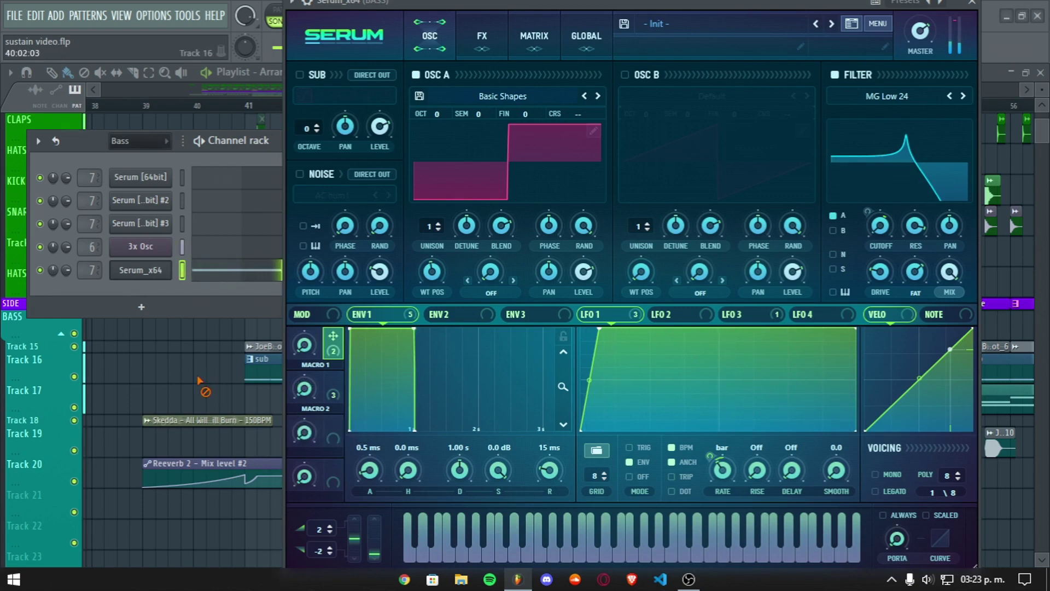
pyautogui.rightClick(204, 388)
pyautogui.click(979, 3)
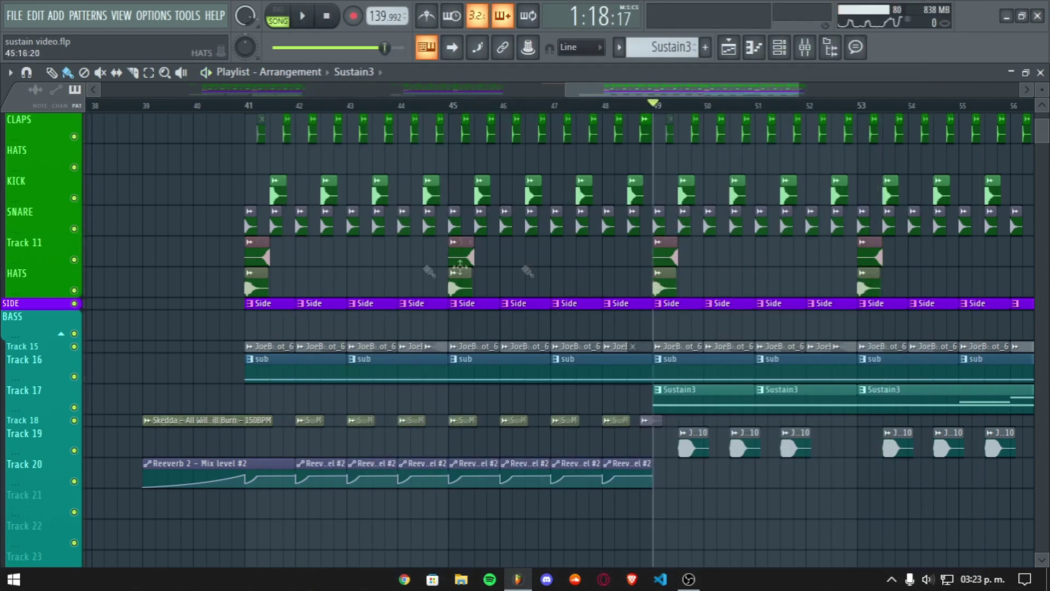
# Step: Go back to the first example in the playlist and set the playback position to bar 9
pyautogui.scroll(-5, 281, 104)
pyautogui.scroll(4, 299, 104)
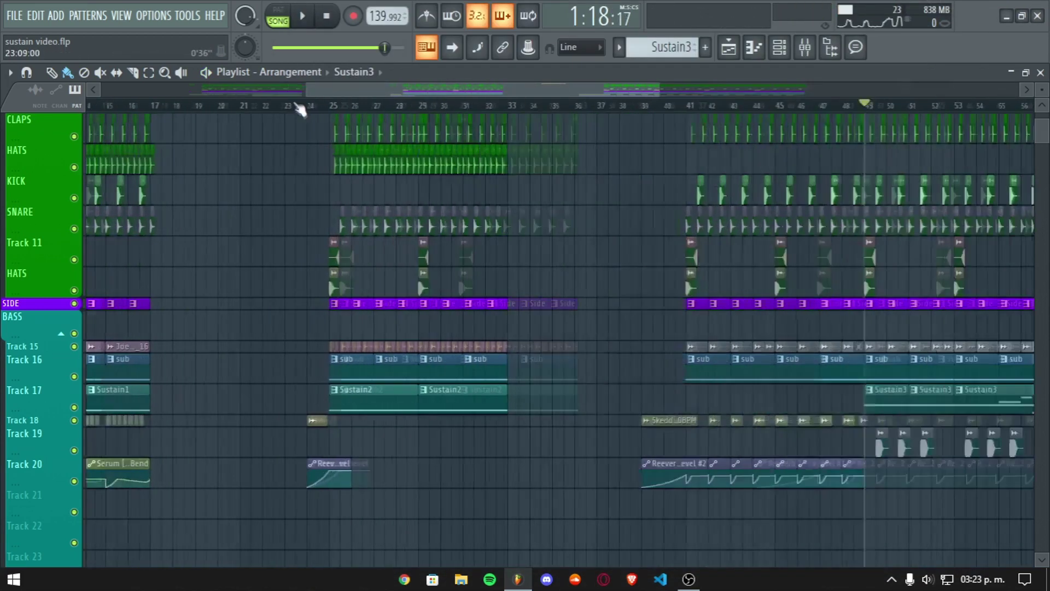
pyautogui.click(286, 95)
pyautogui.scroll(4, 281, 102)
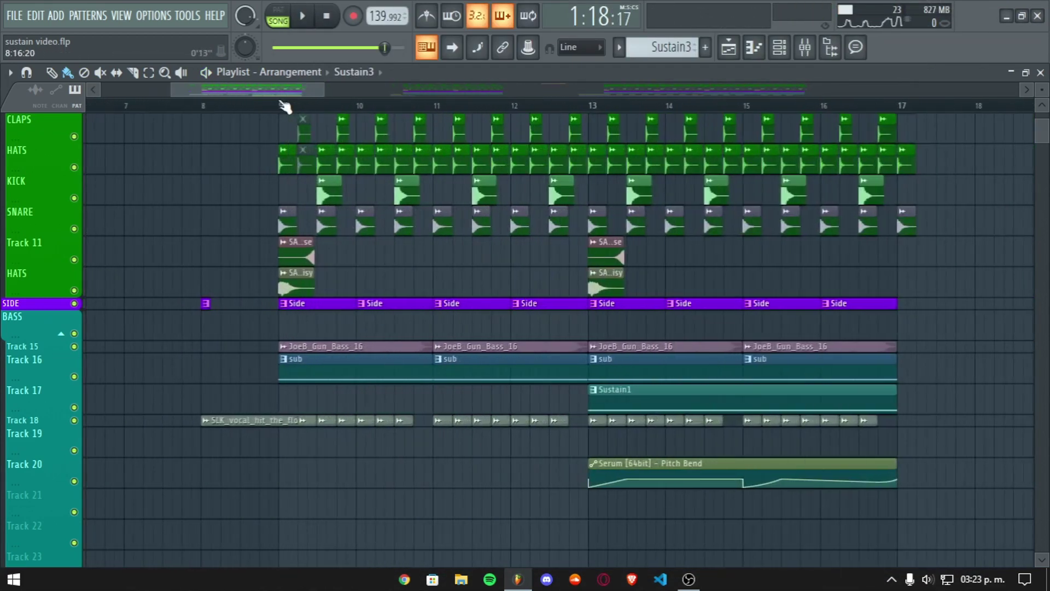
pyautogui.scroll(-2, 280, 102)
pyautogui.click(284, 105)
pyautogui.scroll(3, 281, 105)
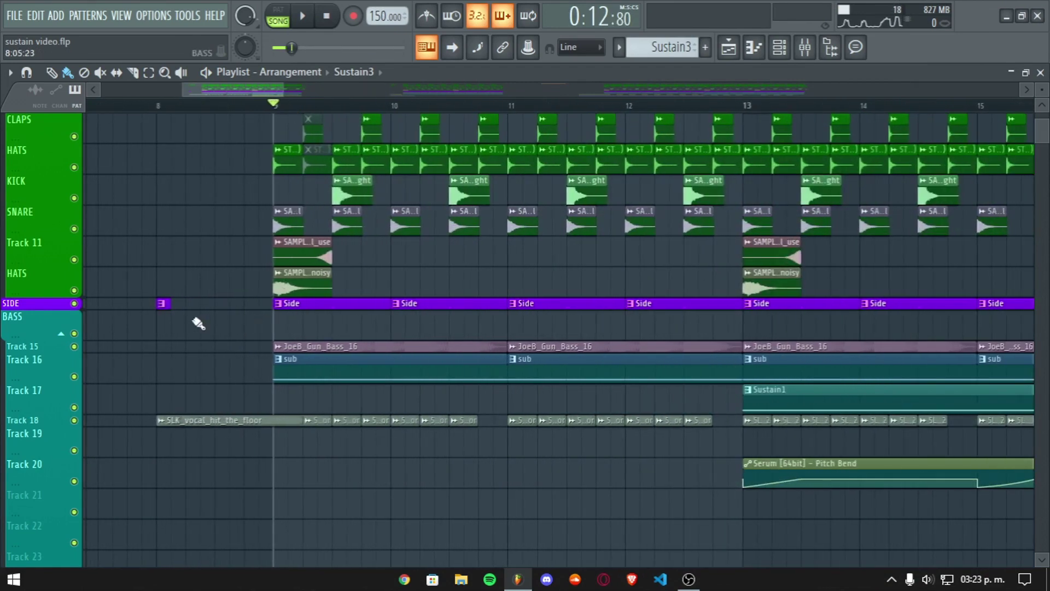
# Step: Enlarge Track 15 to show the JoeB_Gun_Bass_16 waveforms and play the first example from bar 9
pyautogui.moveTo(80, 358); pyautogui.dragTo(81, 377)
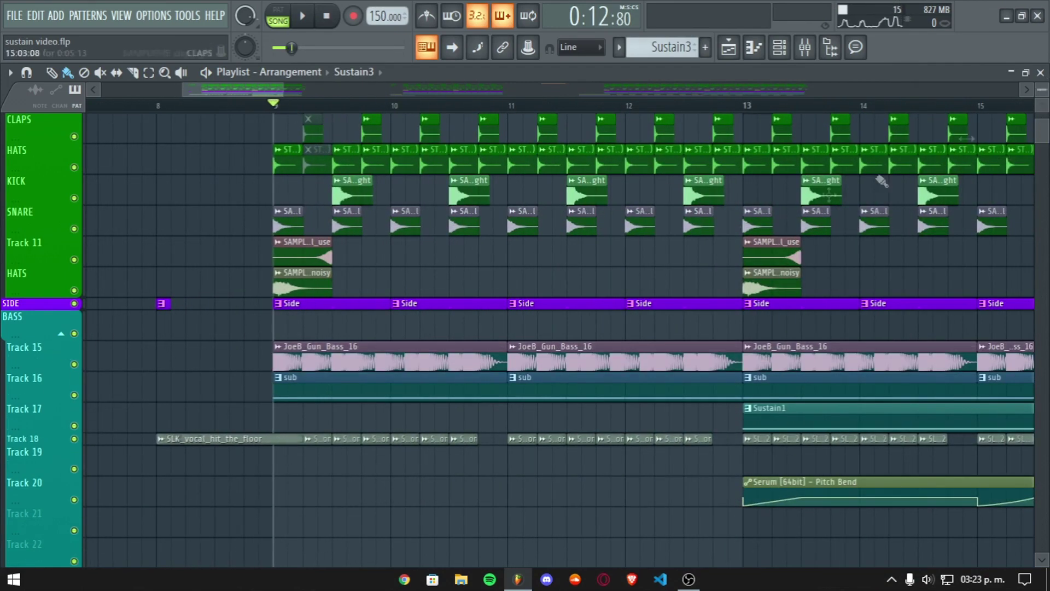
pyautogui.scroll(-4, 574, 145)
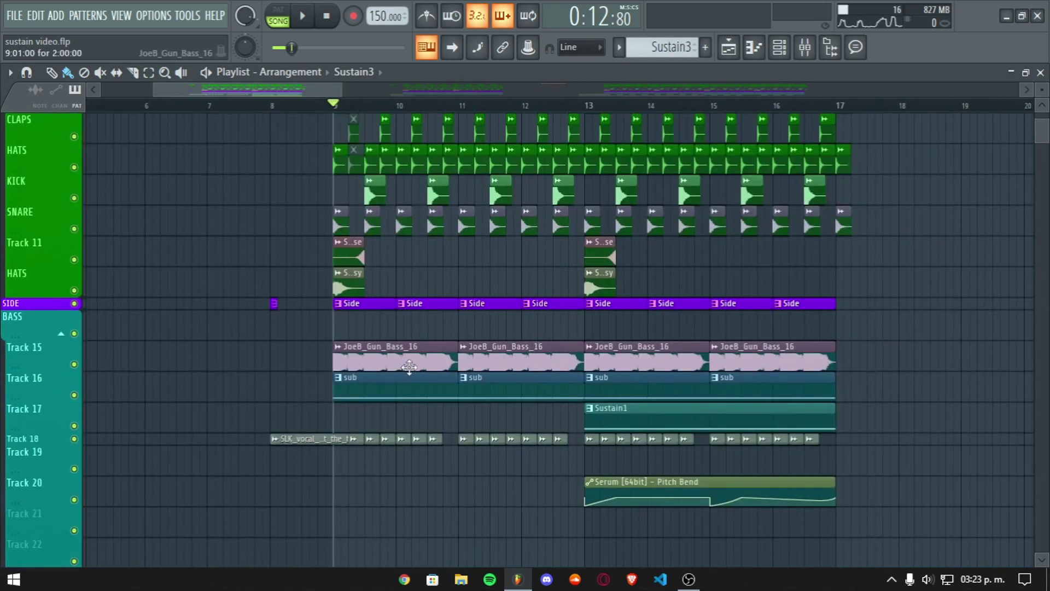
pyautogui.press('space')
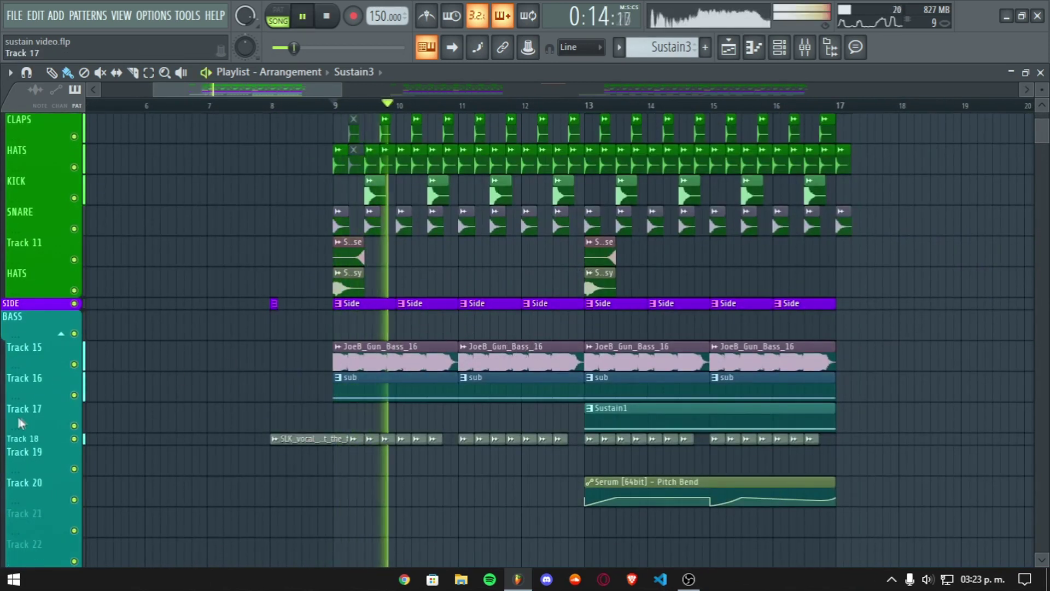
pyautogui.press('space')
# Step: Open the sub pattern's notes in the piano roll and bring up its 3x Osc instrument
pyautogui.click(346, 397)
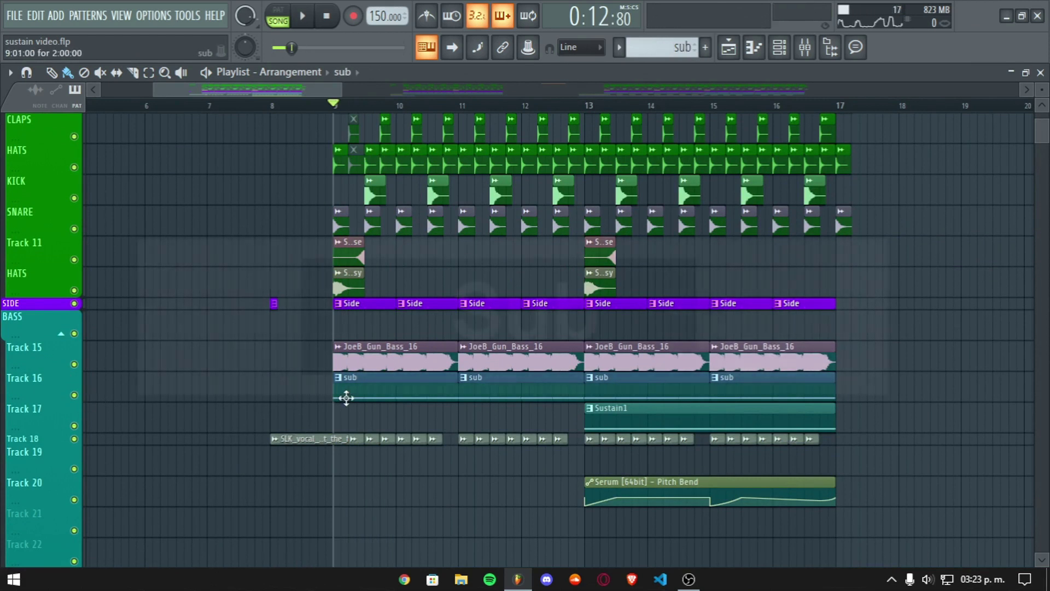
pyautogui.doubleClick(382, 389)
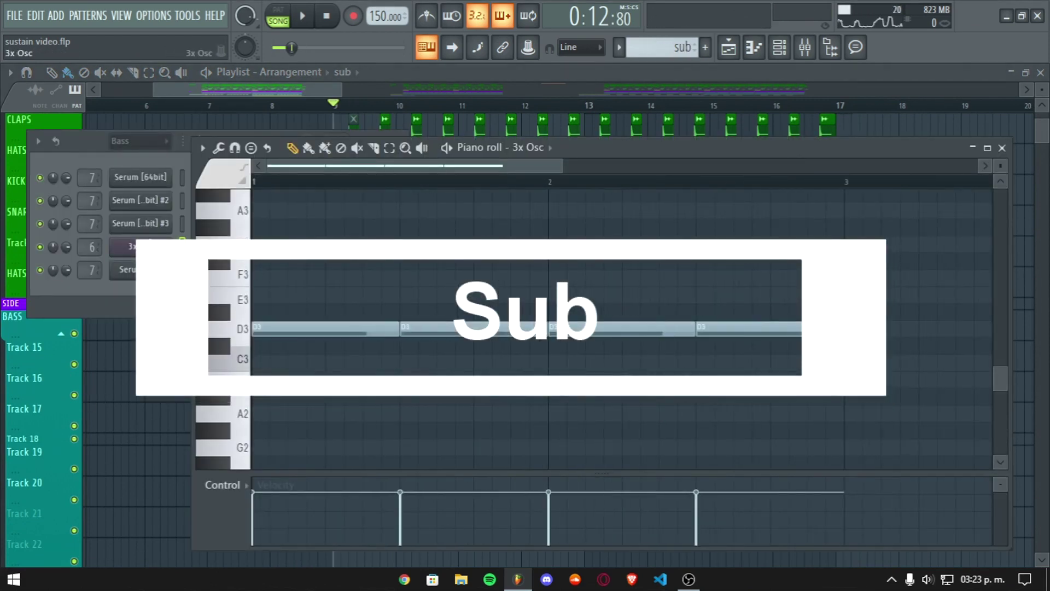
pyautogui.click(1002, 148)
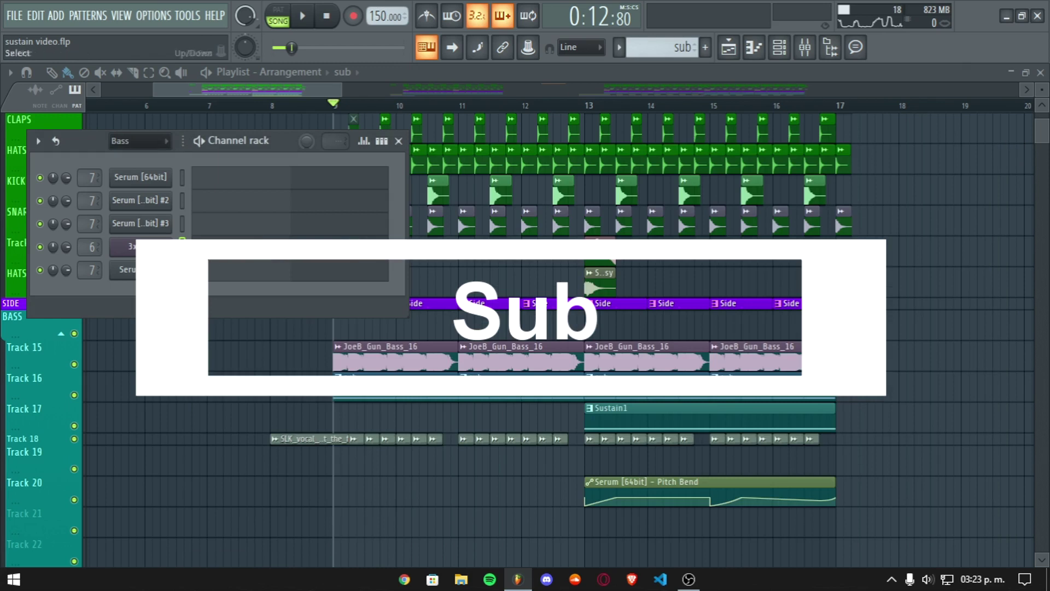
pyautogui.click(247, 248)
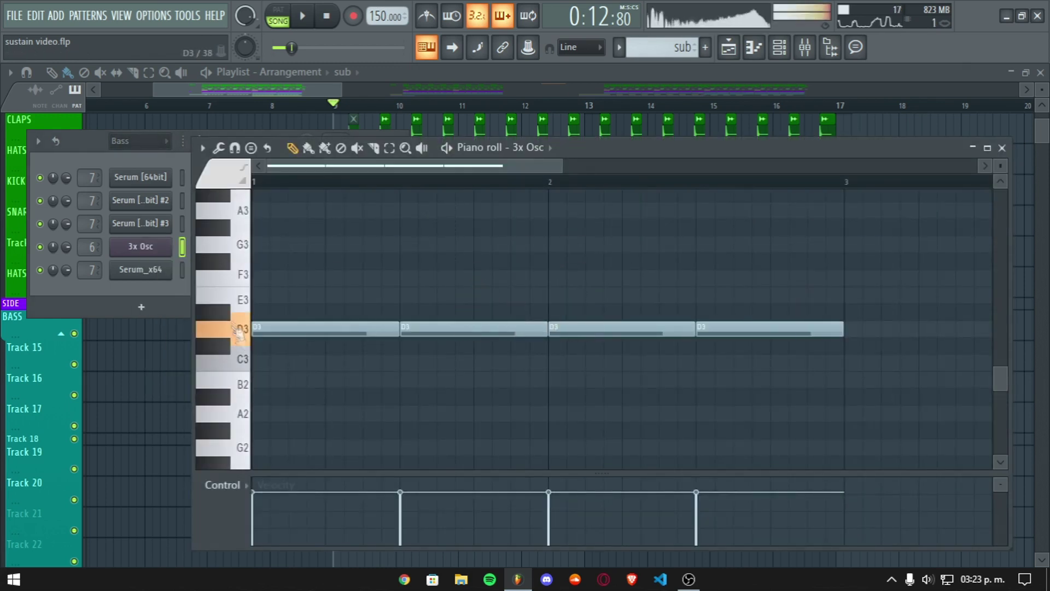
pyautogui.click(162, 251)
pyautogui.press('c')
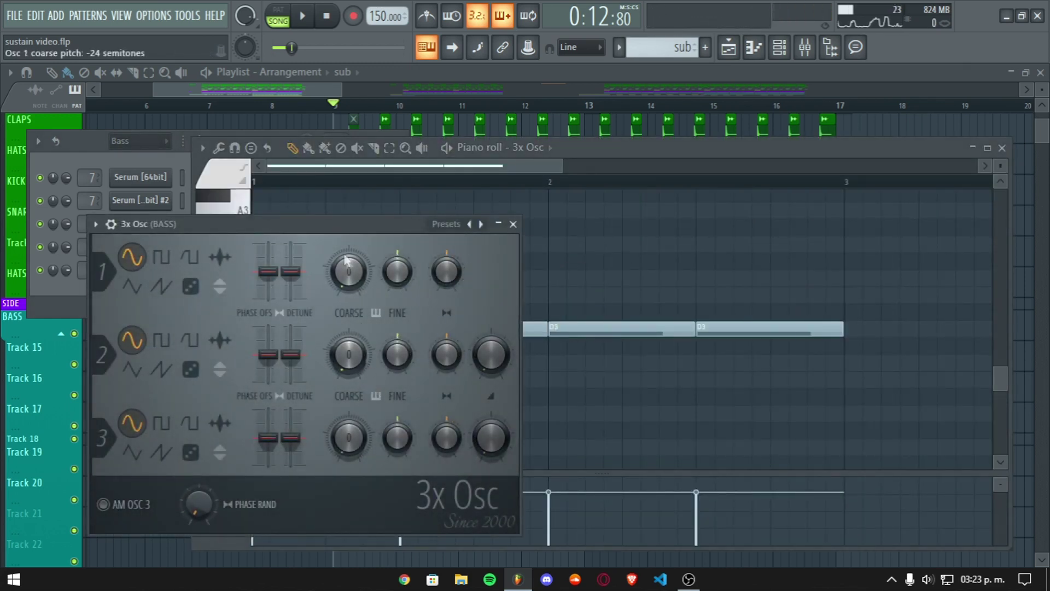
pyautogui.moveTo(407, 224); pyautogui.dragTo(505, 203)
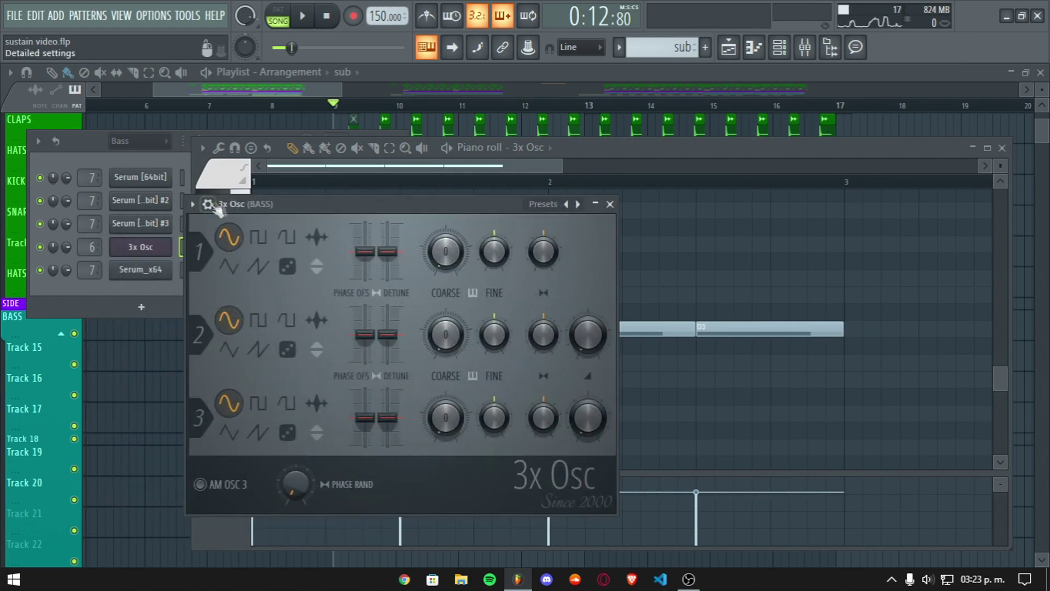
# Step: Enable the 3x Osc volume envelope with near-zero attack, full hold, and minimum decay, sustain and release, then close the instrument
pyautogui.click(208, 203)
pyautogui.click(271, 232)
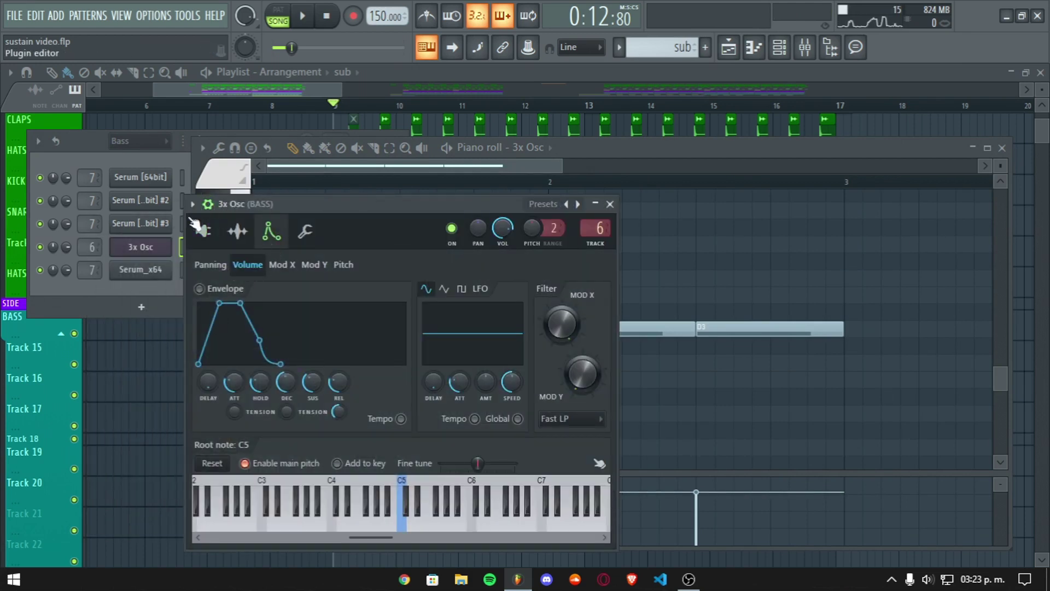
pyautogui.moveTo(240, 382); pyautogui.dragTo(261, 331)
pyautogui.moveTo(286, 383); pyautogui.dragTo(286, 404)
pyautogui.moveTo(312, 381); pyautogui.dragTo(312, 399)
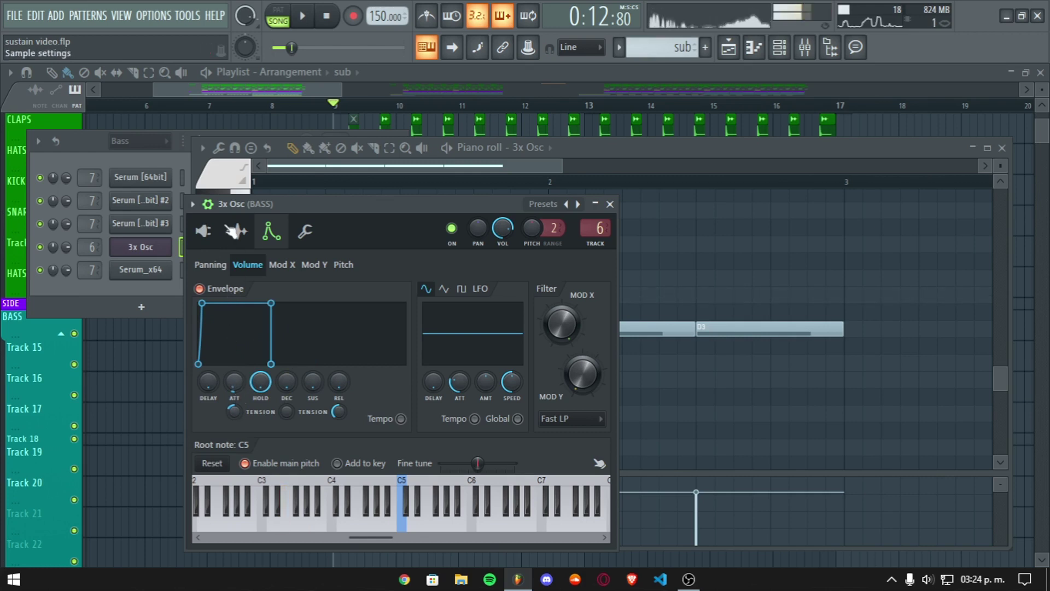
pyautogui.click(204, 231)
pyautogui.click(208, 203)
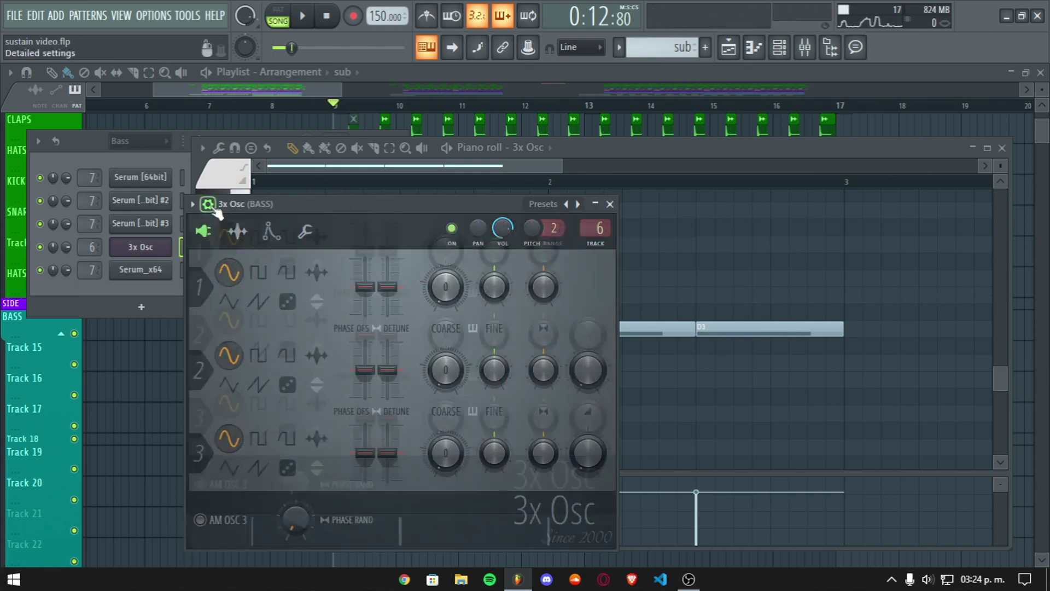
pyautogui.click(610, 204)
# Step: Examine the Fruity parametric EQ 2, Erosion-TT-v0.3 and MSaturator settings on the sub's mixer track
pyautogui.press('F9')
pyautogui.click(717, 230)
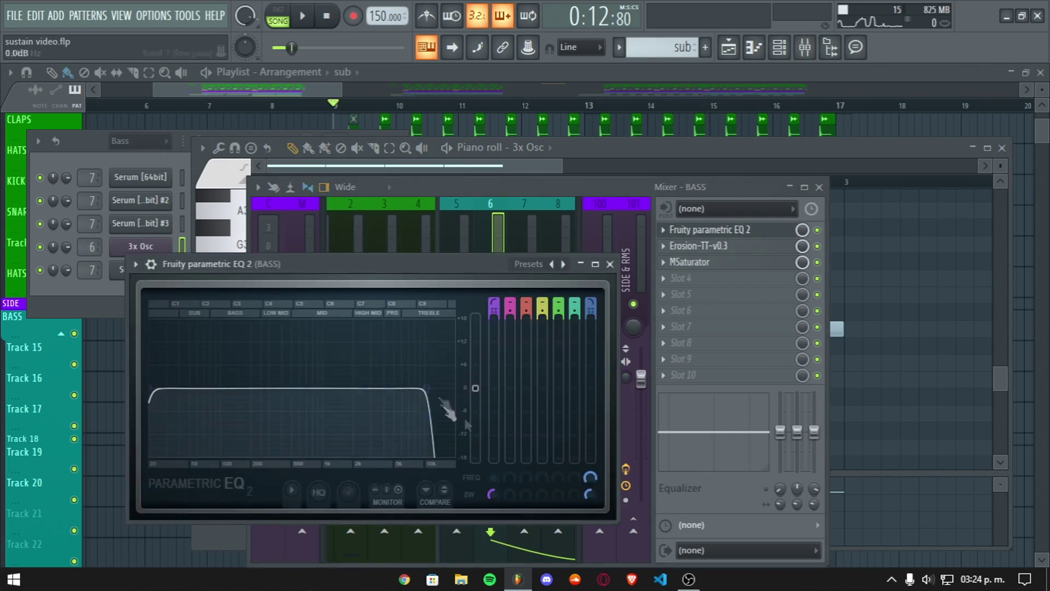
pyautogui.click(706, 230)
pyautogui.click(695, 245)
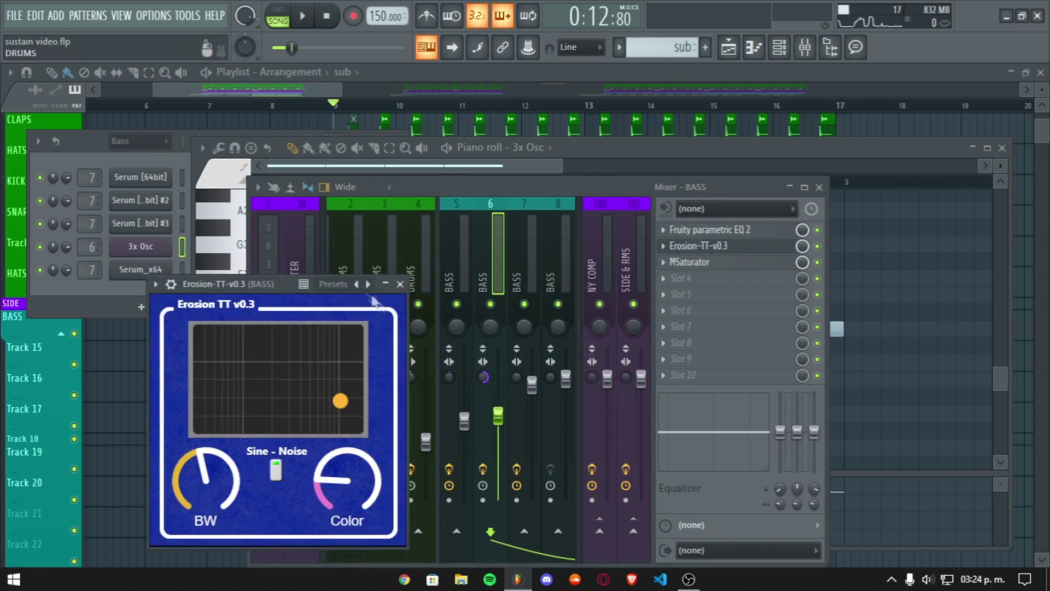
pyautogui.moveTo(236, 291); pyautogui.dragTo(377, 233)
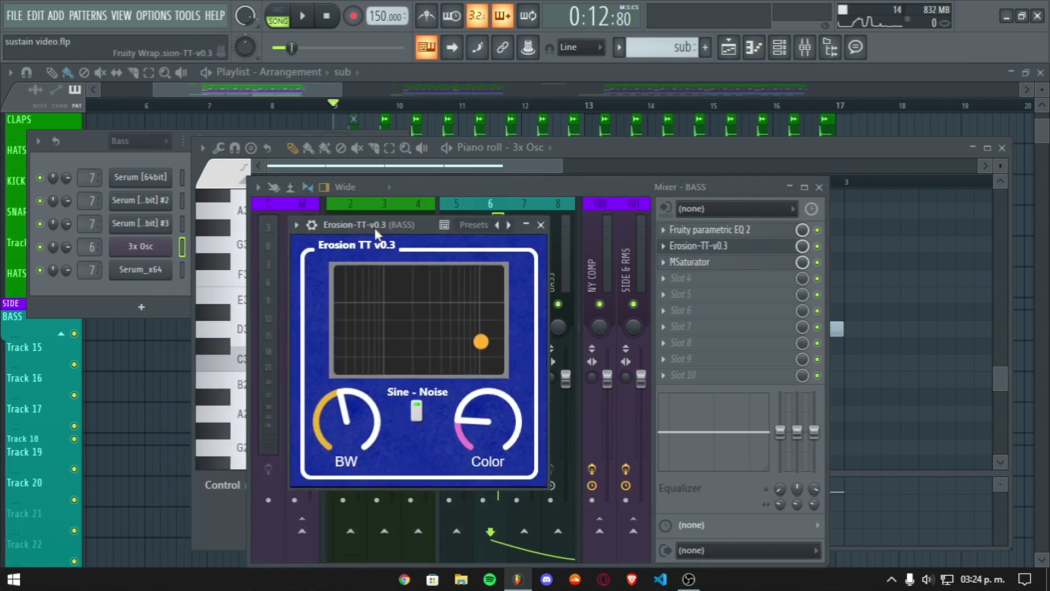
pyautogui.click(541, 225)
pyautogui.click(695, 262)
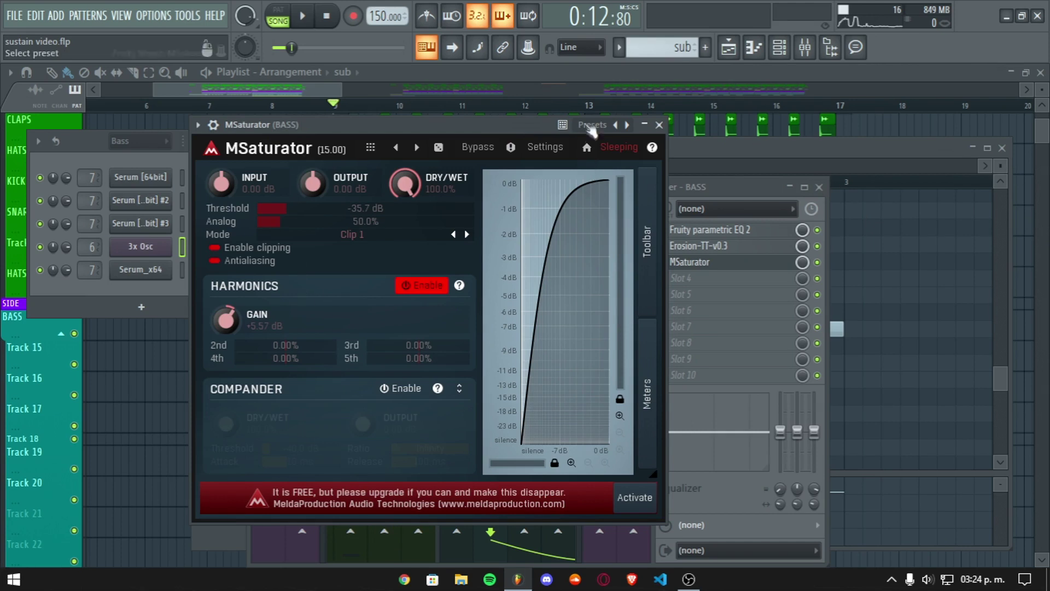
pyautogui.moveTo(492, 124); pyautogui.dragTo(496, 126)
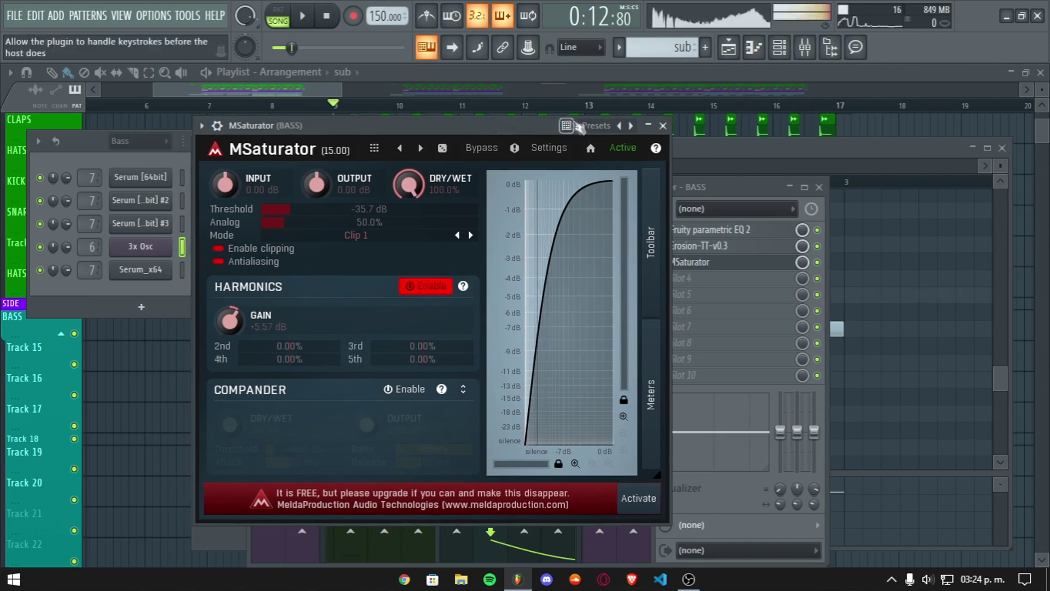
pyautogui.click(663, 125)
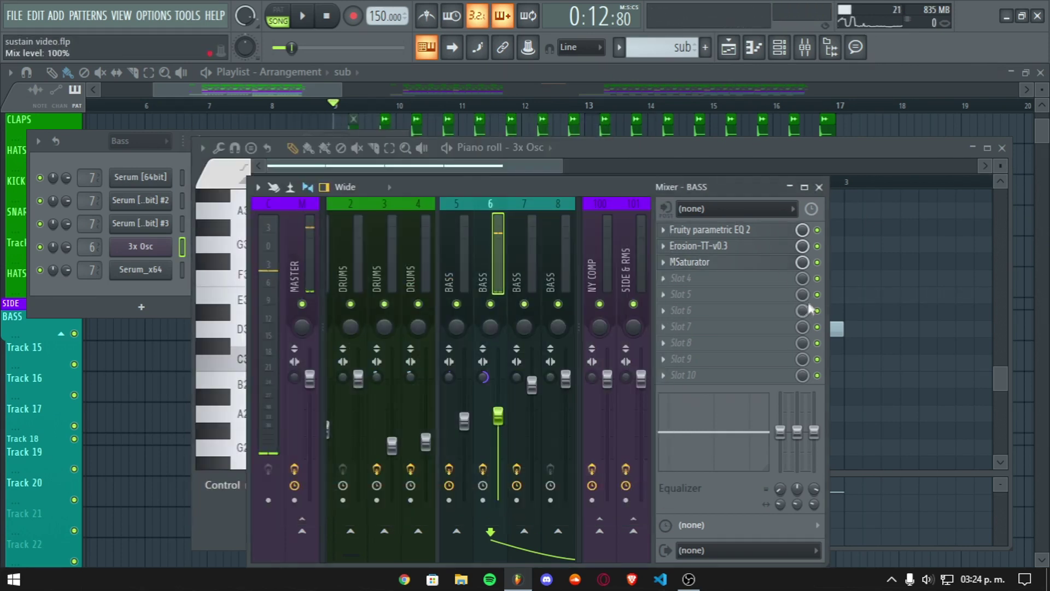
# Step: Audition a sub note through the mixer track's effects chain, then close the mixer
pyautogui.click(819, 262)
pyautogui.press('c')
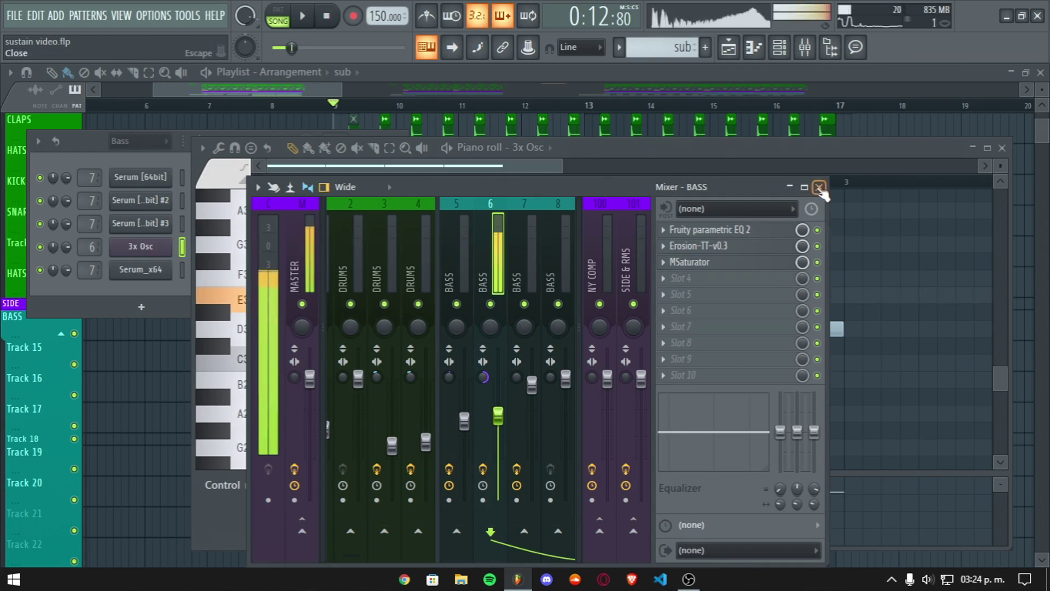
pyautogui.click(819, 186)
# Step: Play the first example from bar 9 into the Sustain1 section, closing the sub's piano roll to view the full arrangement
pyautogui.press('space')
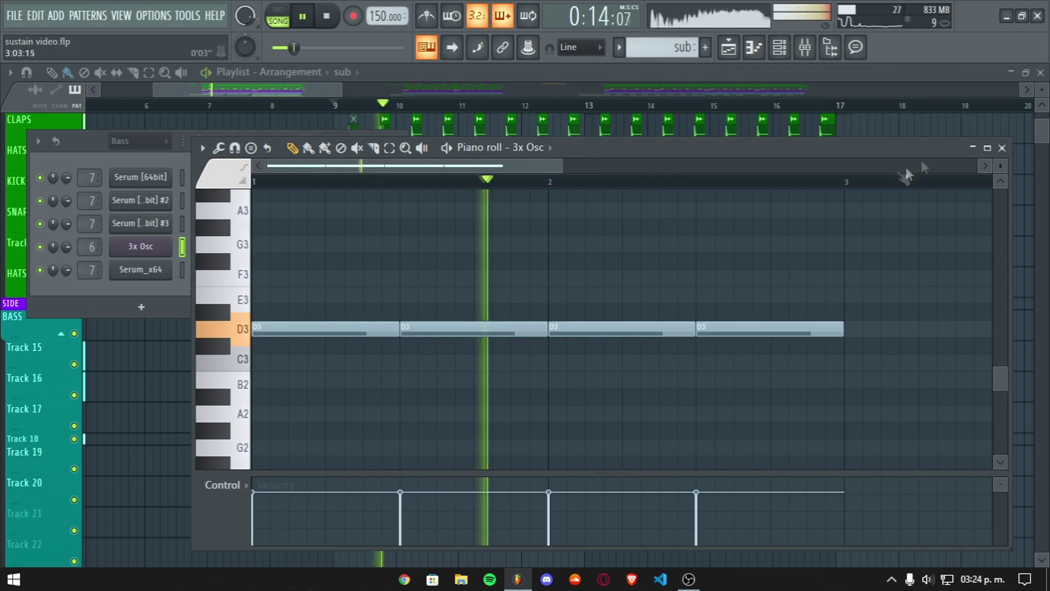
pyautogui.click(1003, 148)
pyautogui.rightClick(948, 203)
pyautogui.scroll(-5, 735, 117)
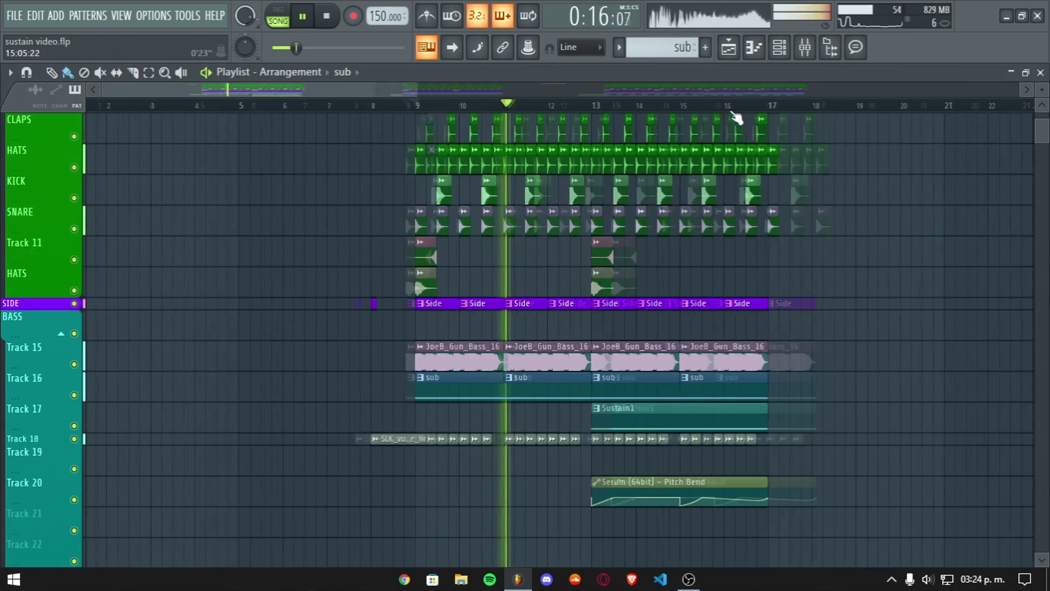
pyautogui.scroll(5, 252, 90)
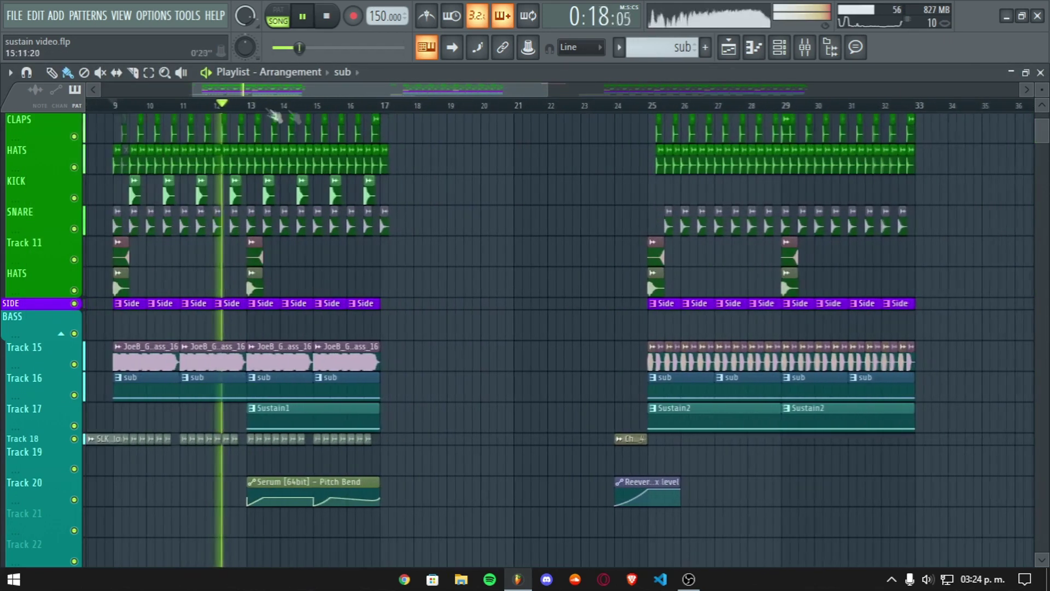
pyautogui.moveTo(250, 94); pyautogui.dragTo(226, 94)
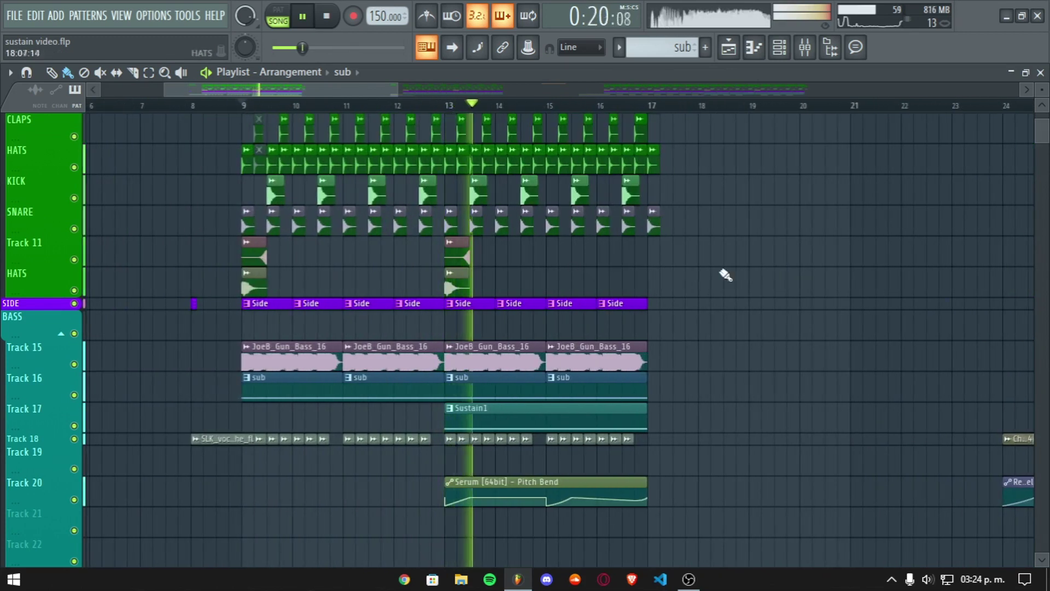
pyautogui.press('space')
pyautogui.press('space')
# Step: Select the Sustain1 pattern from its clip on Track 17 and check the bass track in the mixer
pyautogui.click(619, 415)
pyautogui.press('space')
pyautogui.press('space')
pyautogui.press('space')
pyautogui.click(805, 48)
pyautogui.click(531, 252)
pyautogui.rightClick(842, 270)
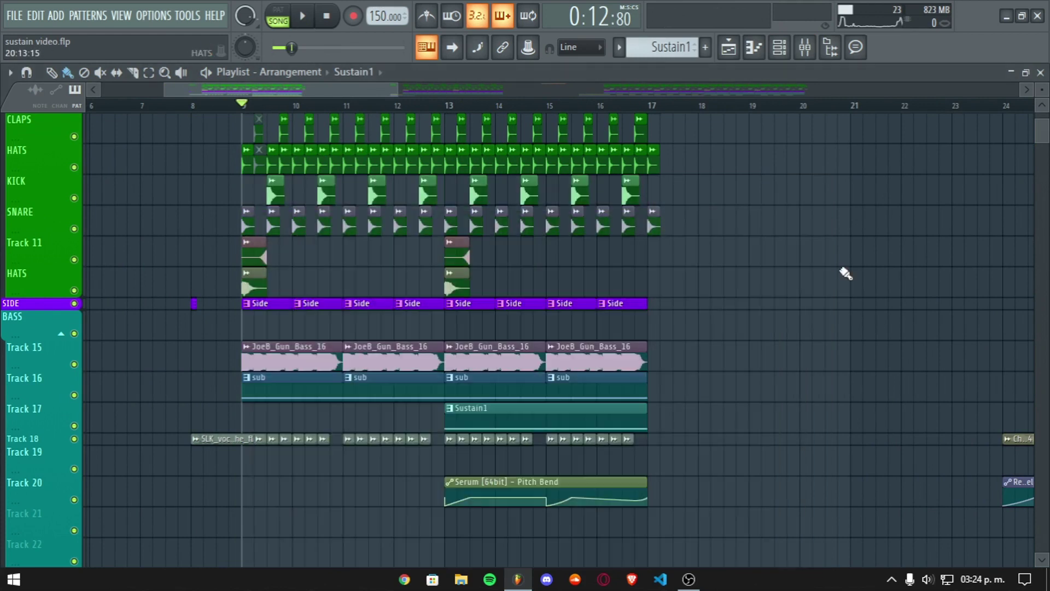